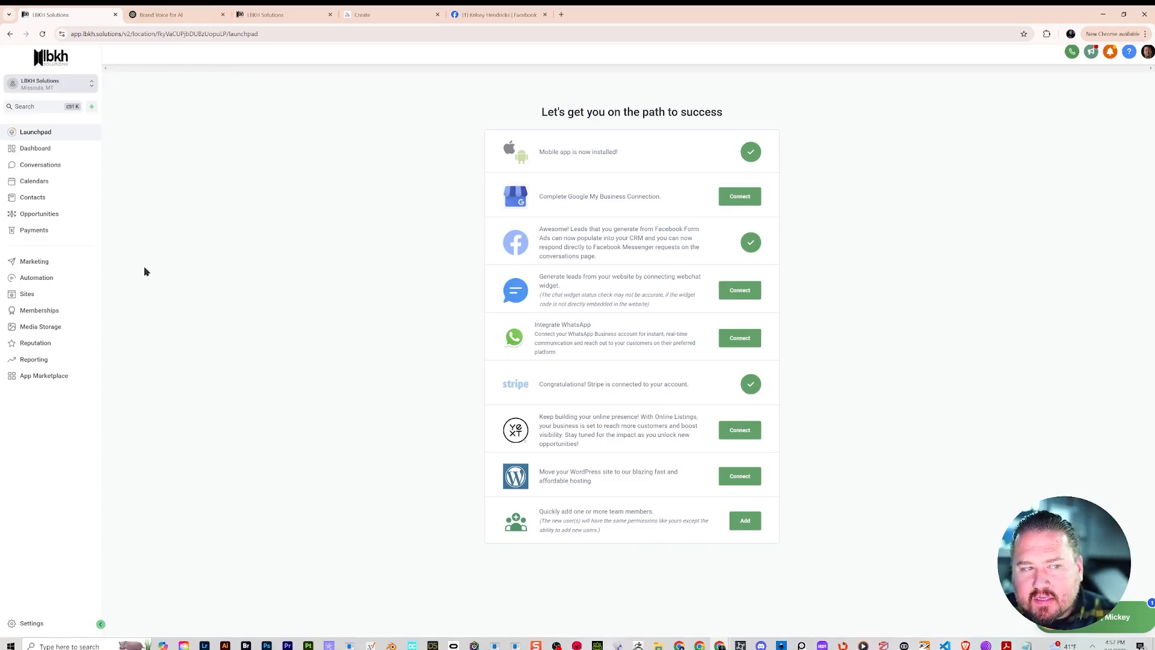
- Switch to the Montana Tattoo Company sub-account and review the general information in its business profile settings
click(57, 84)
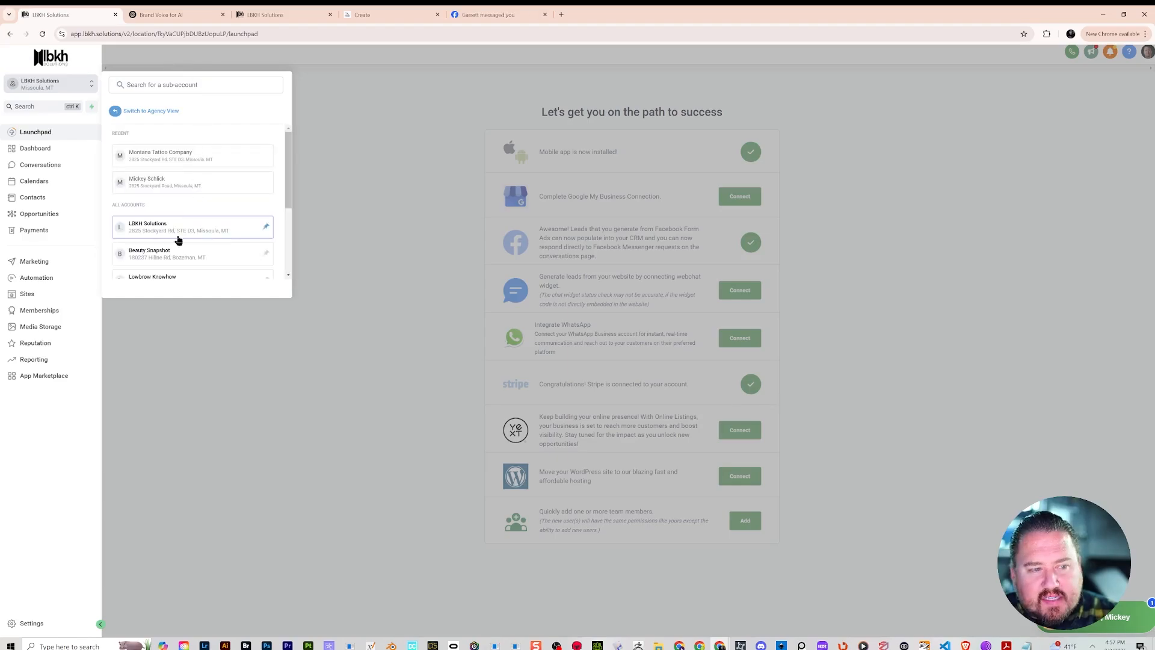
click(199, 157)
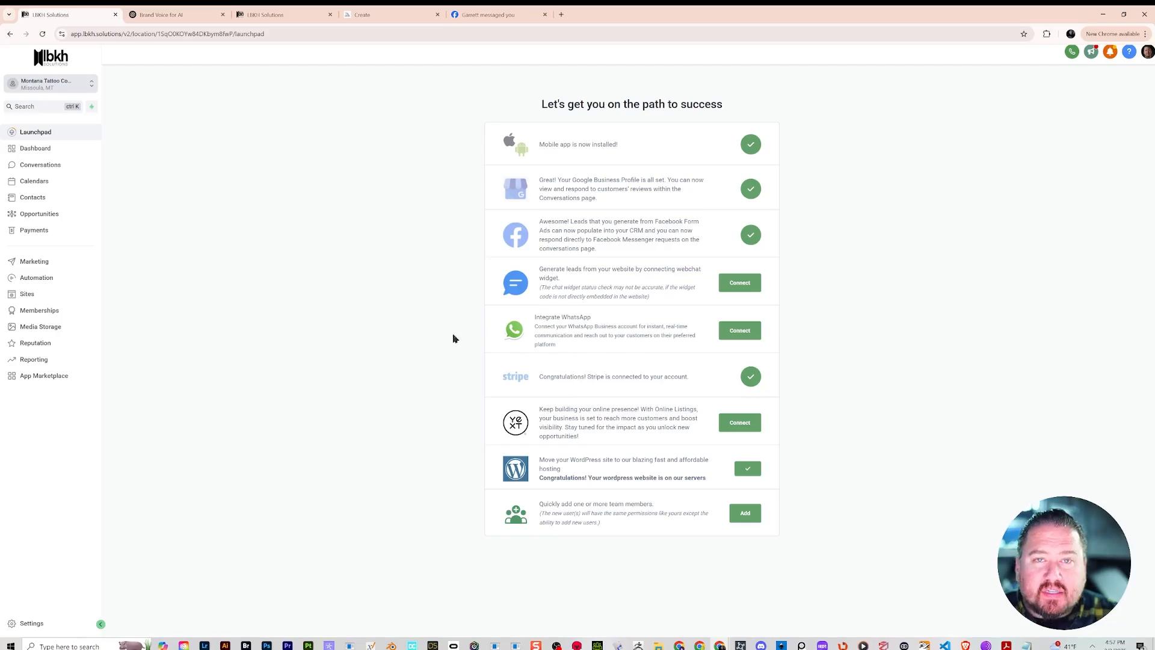
click(38, 623)
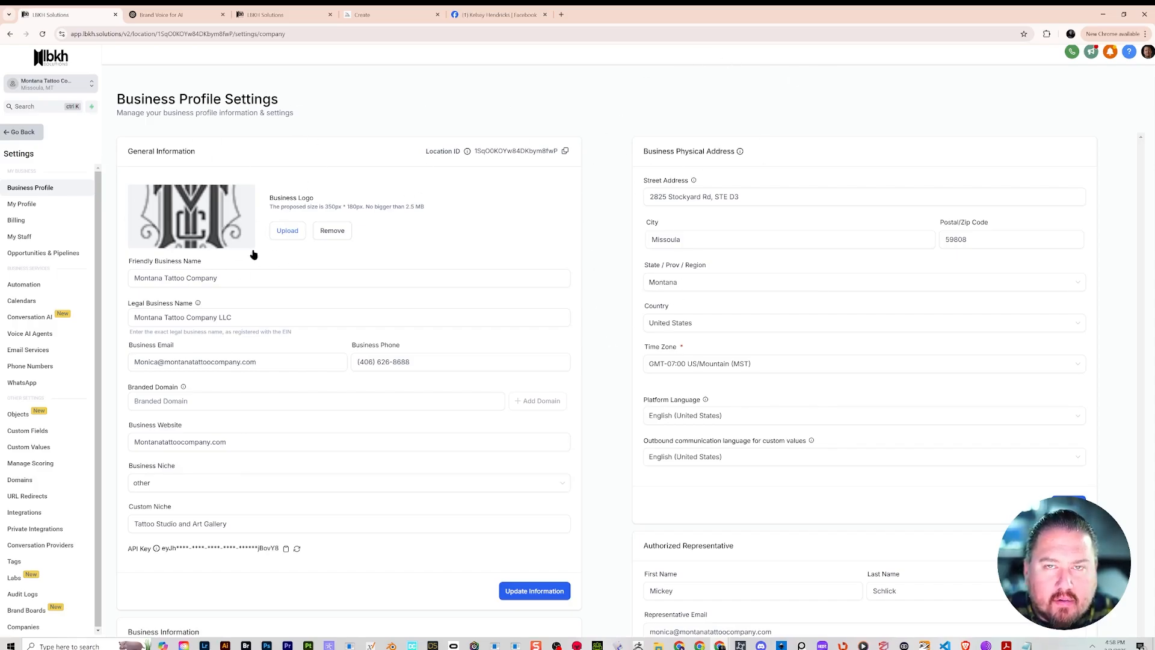
scroll(769, 229, down, 3)
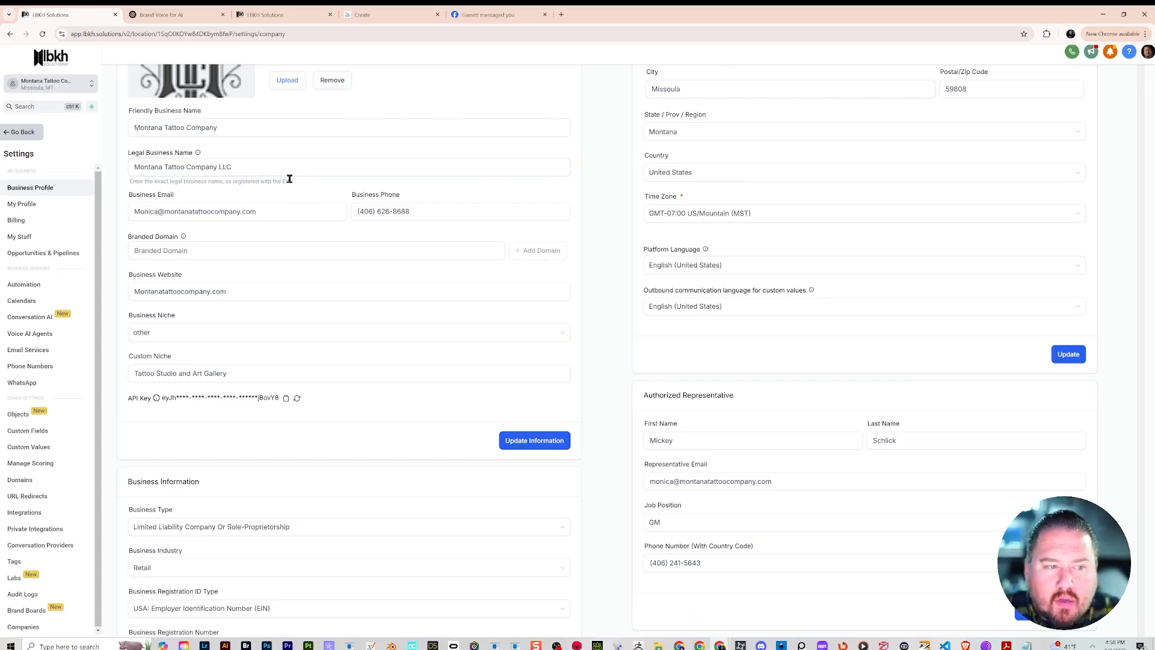
scroll(290, 178, up, 3)
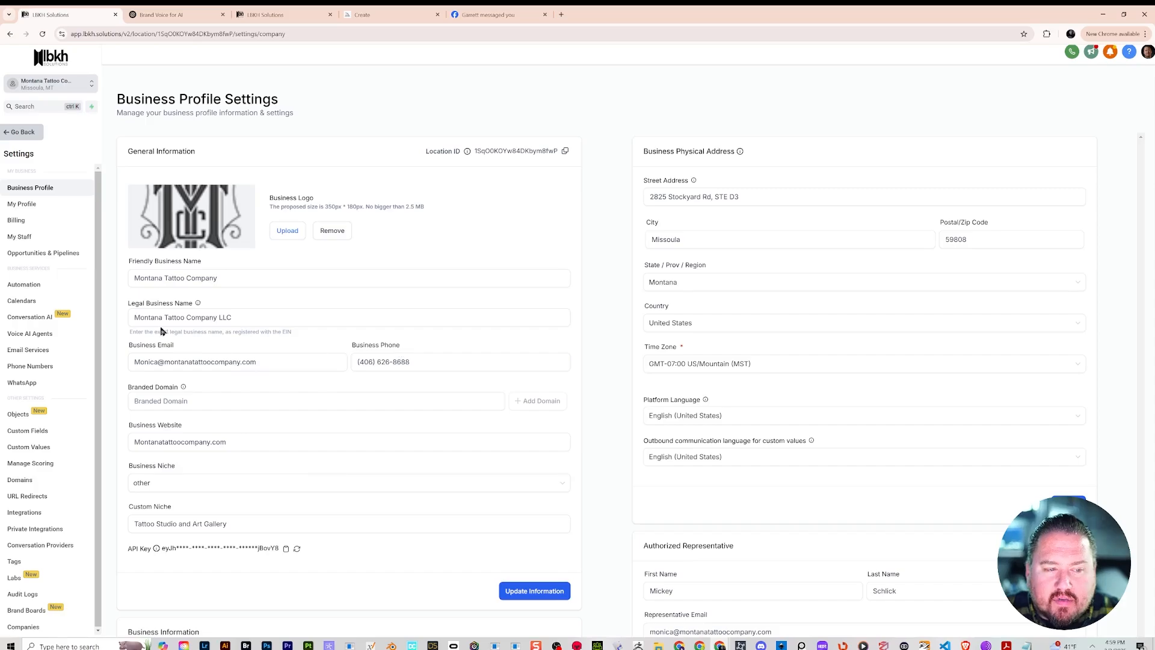
click(391, 362)
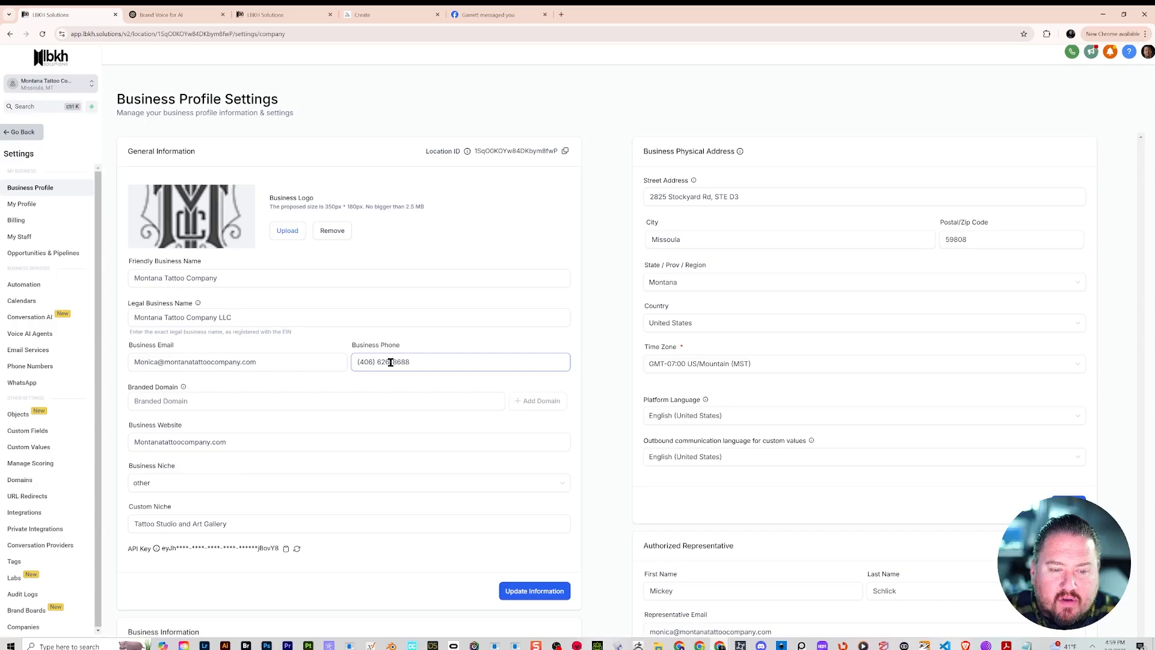
click(424, 329)
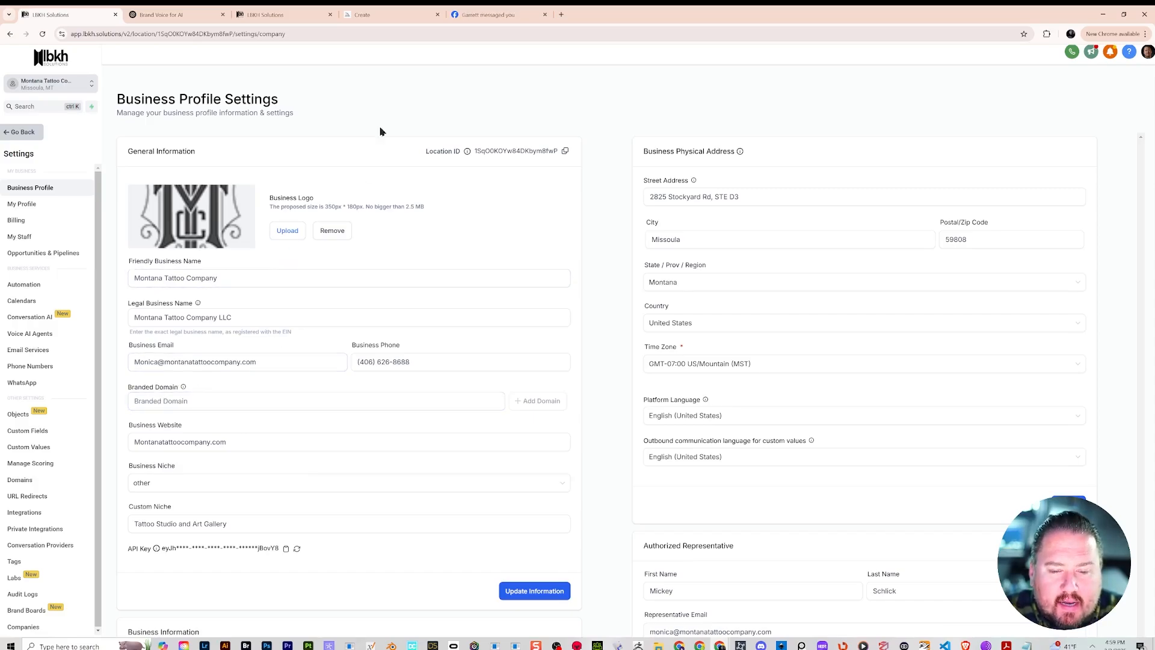
- Look up "what is a branded domain" on Google in a separate tab and return to the branded domain setting
click(563, 15)
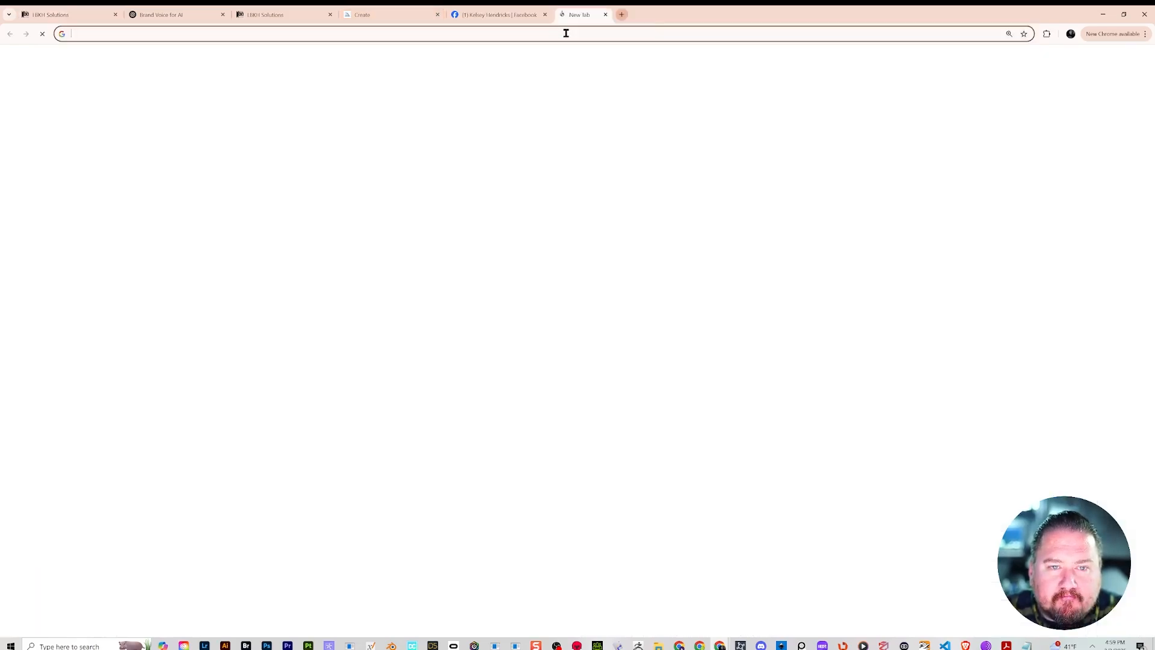
click(566, 33)
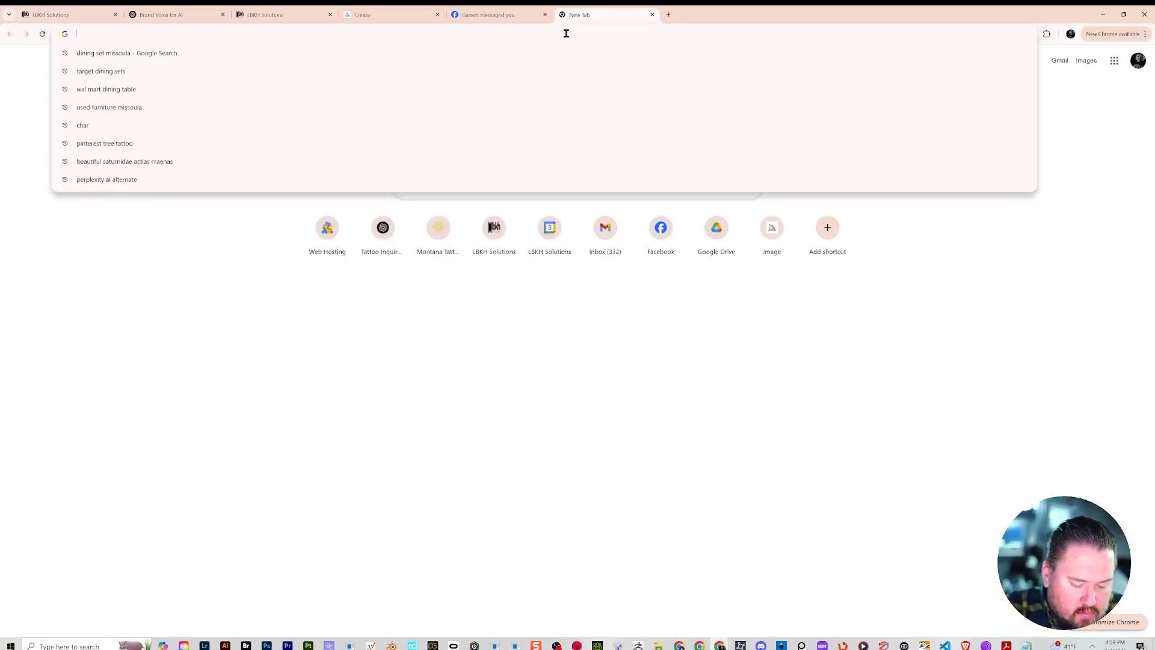
text(what is a bra)
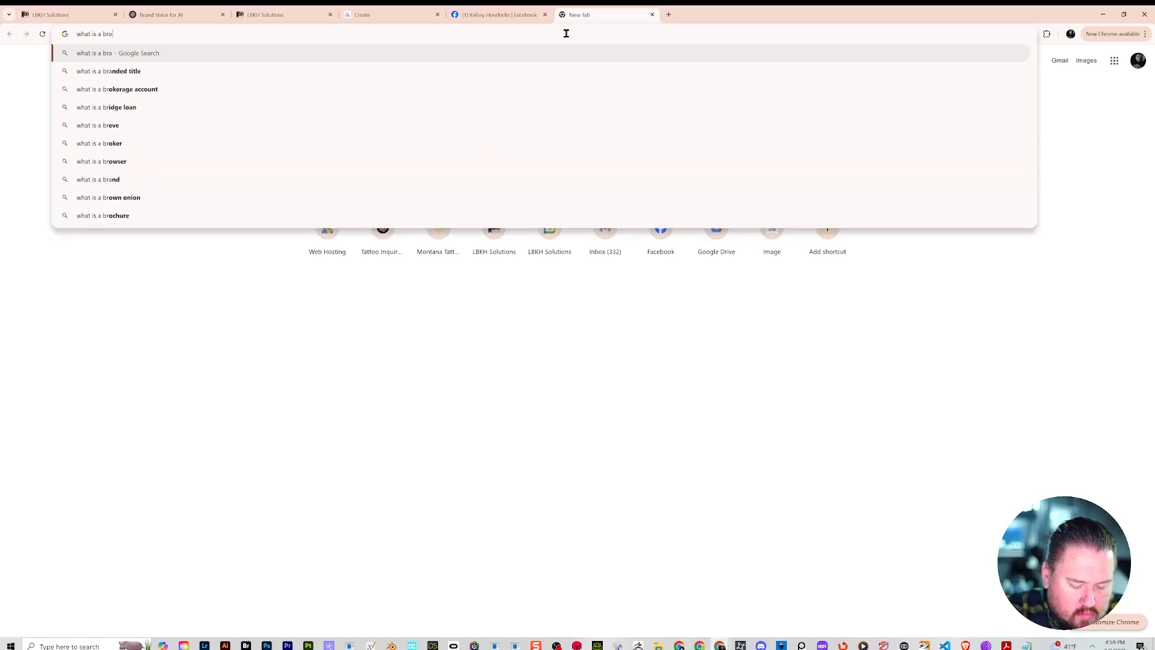
text(nded domain)
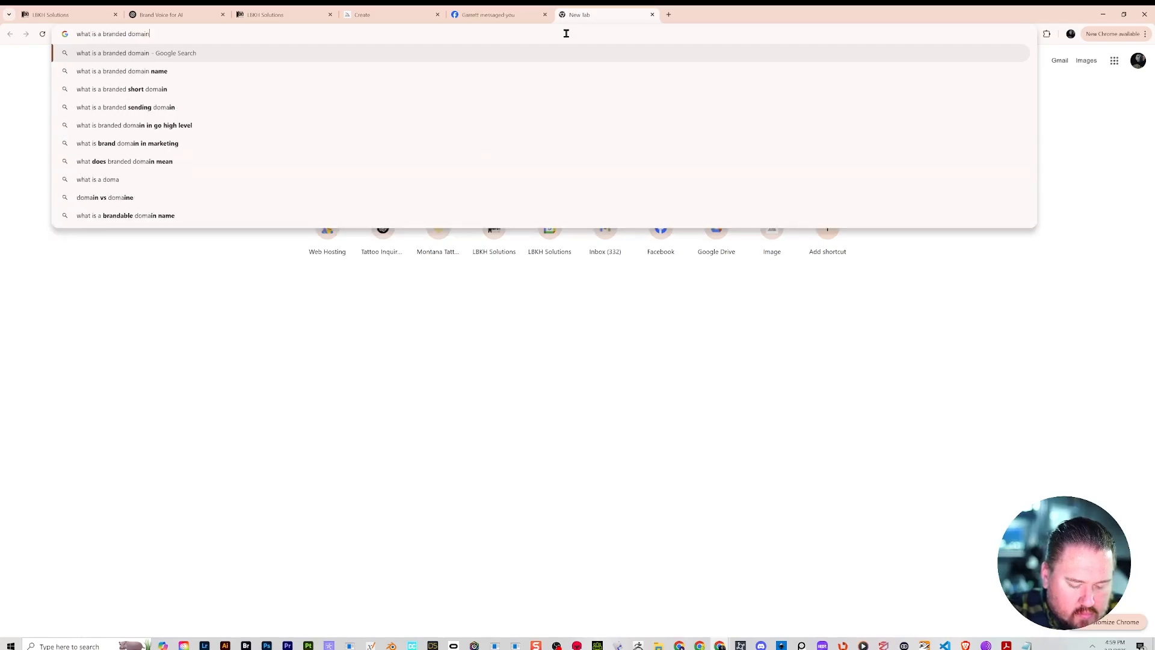
key(Return)
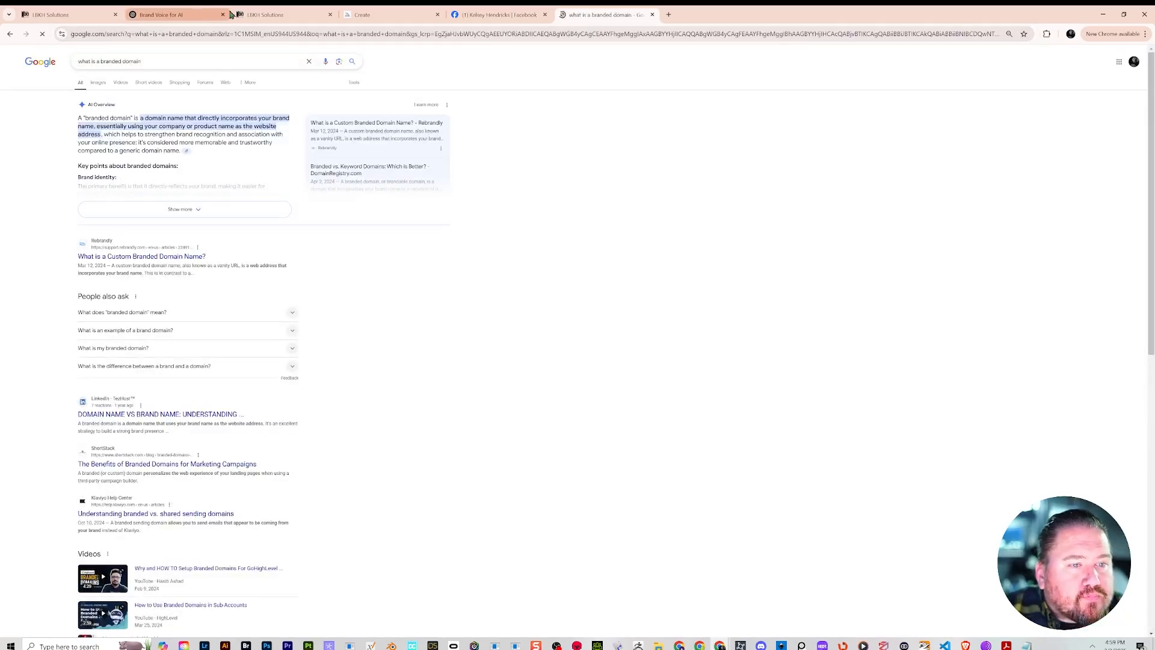
click(77, 16)
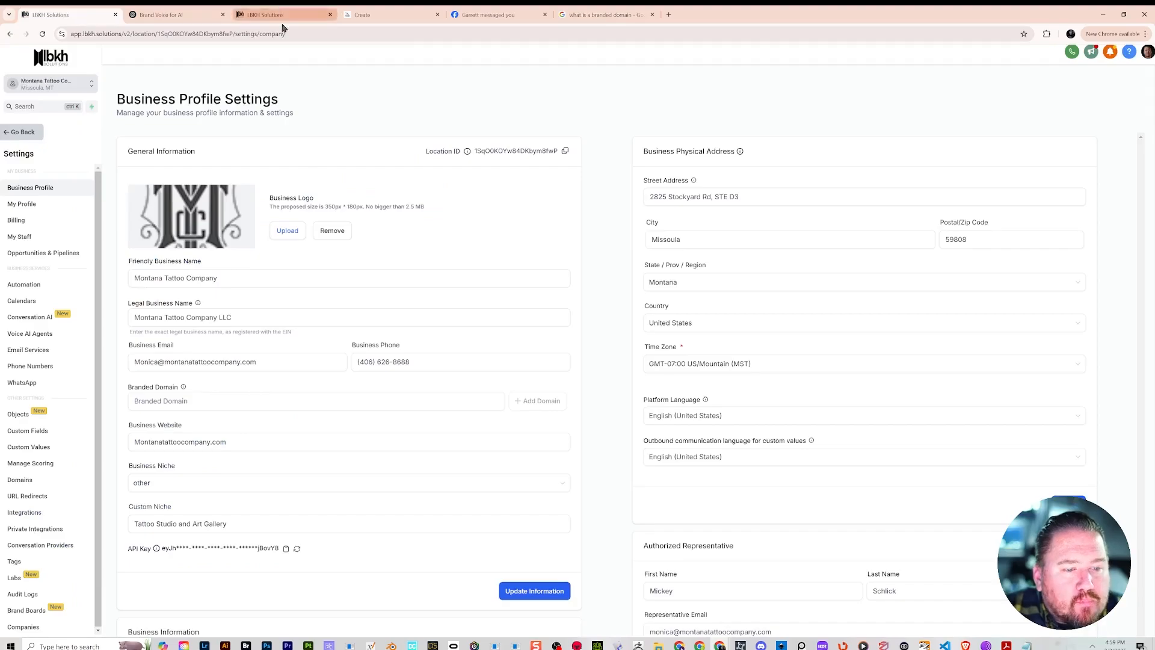
click(237, 403)
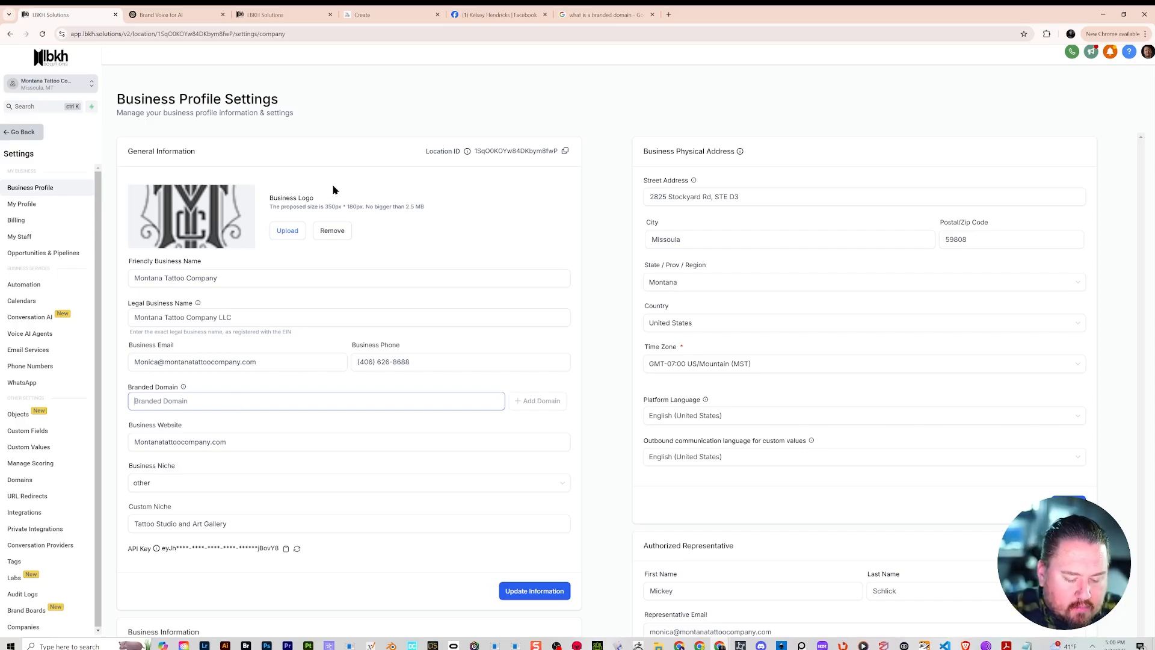
click(608, 14)
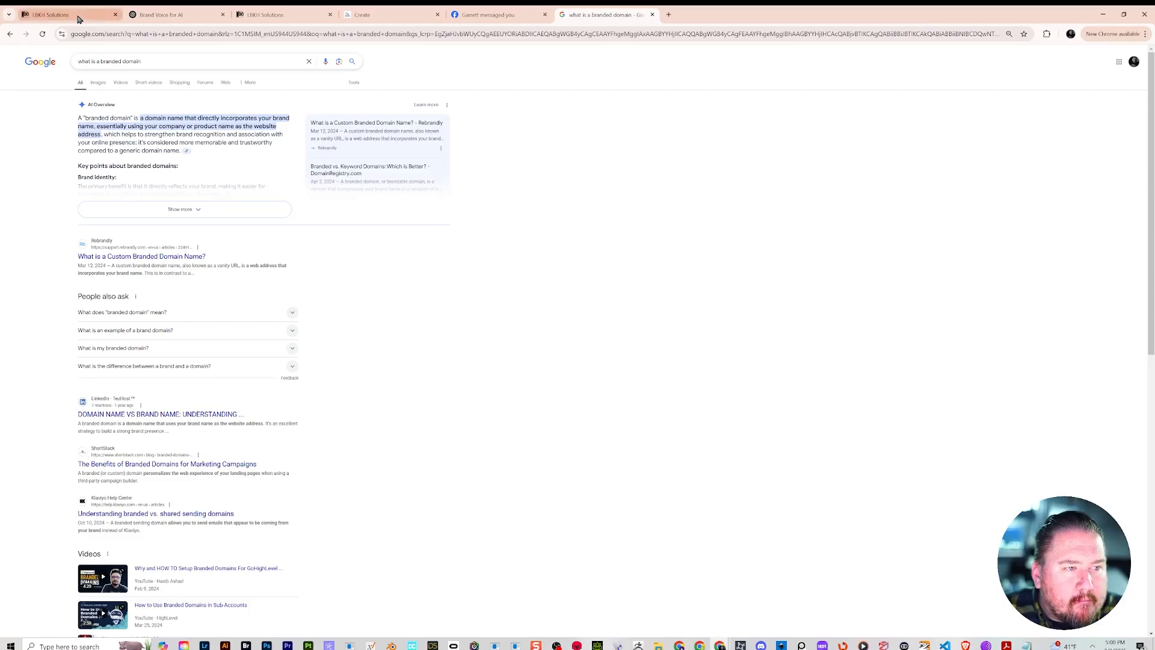
click(55, 14)
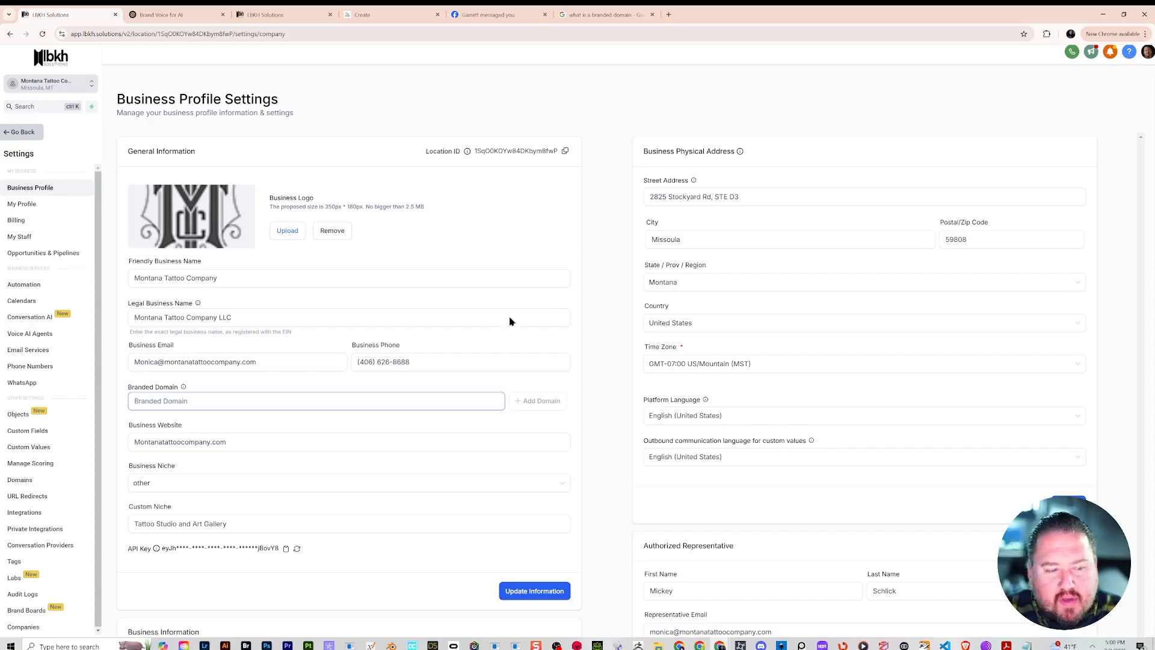
- Try to add montanatattoocompany.com as the branded domain in the business profile
text(mo)
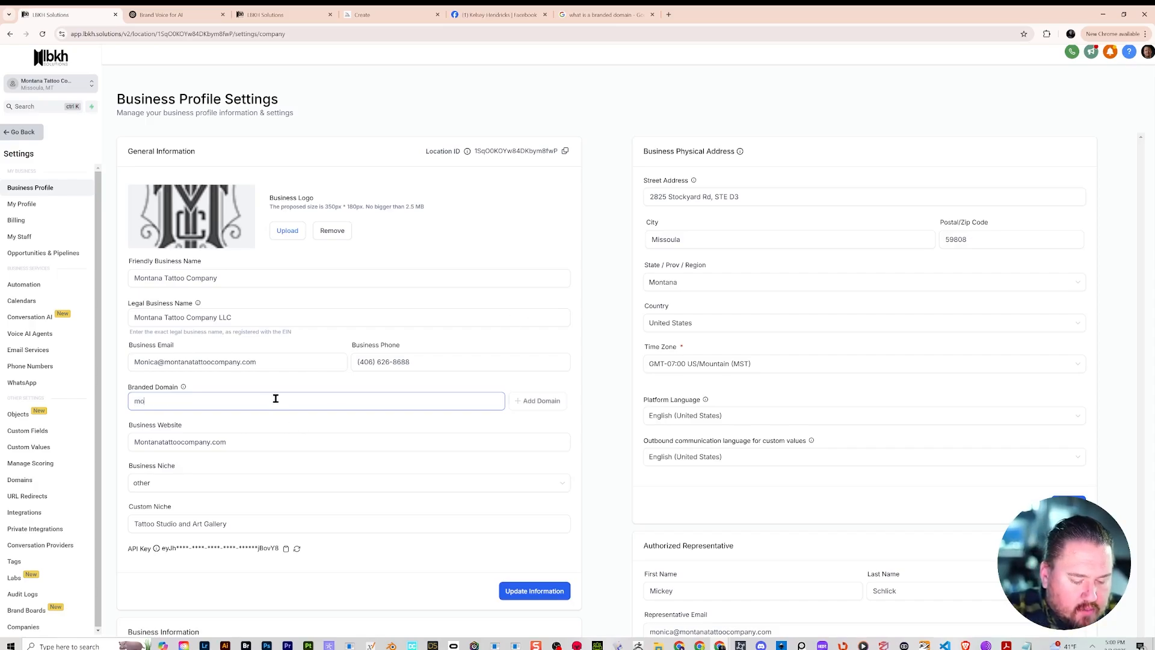
text(ntanatattoocom)
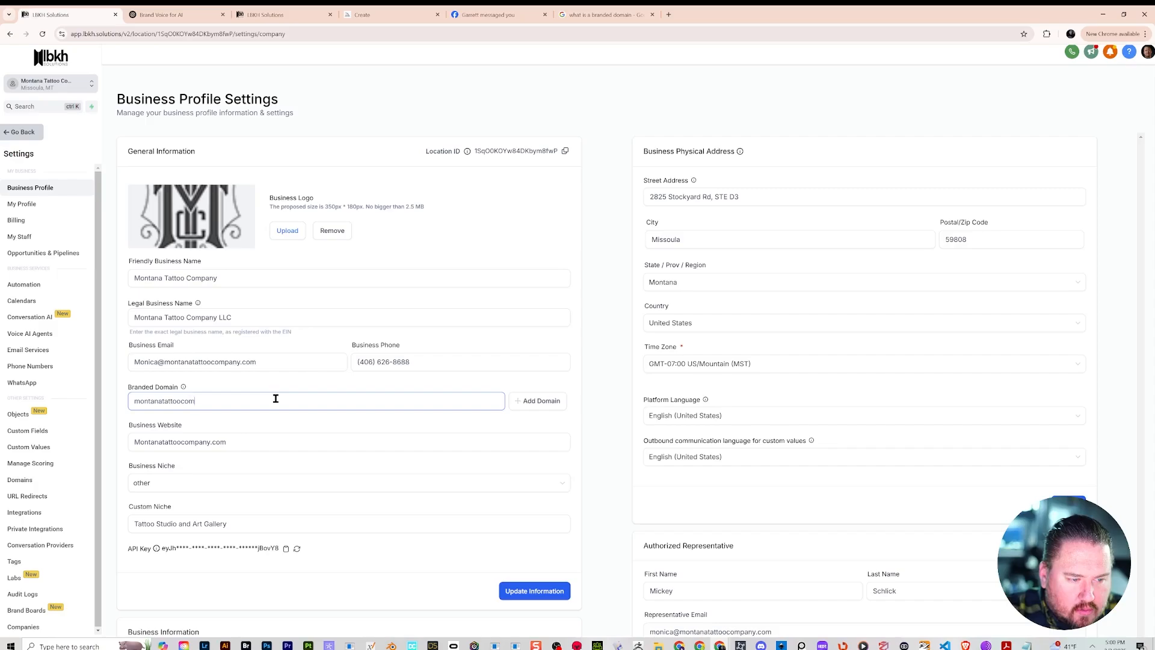
text(panm)
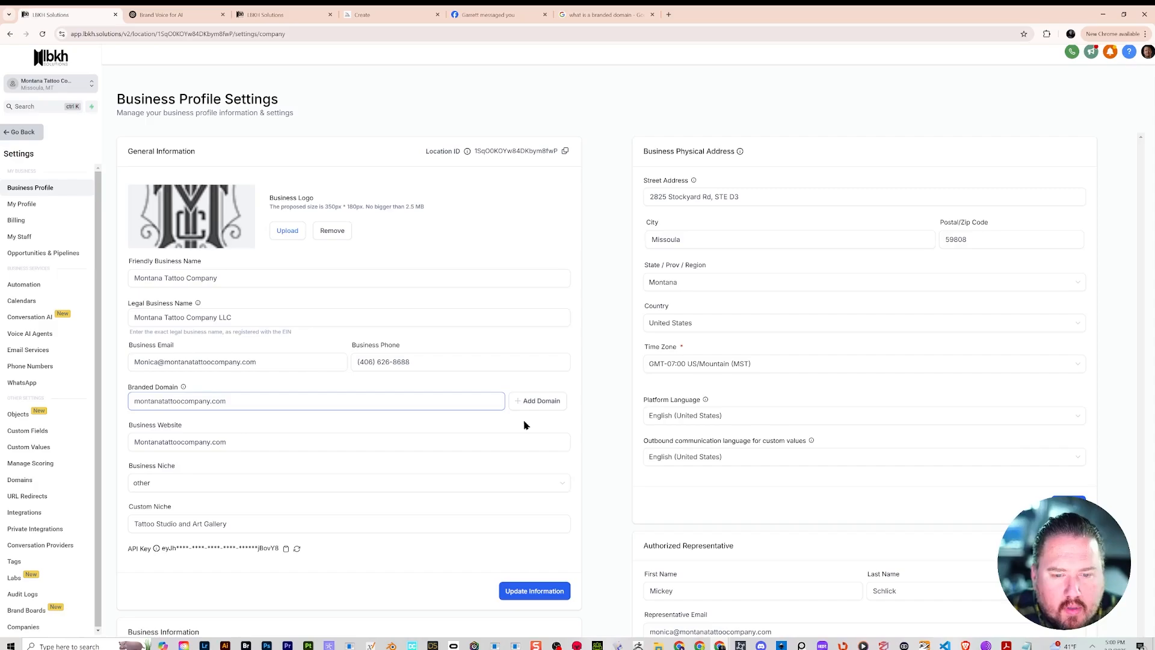
click(537, 401)
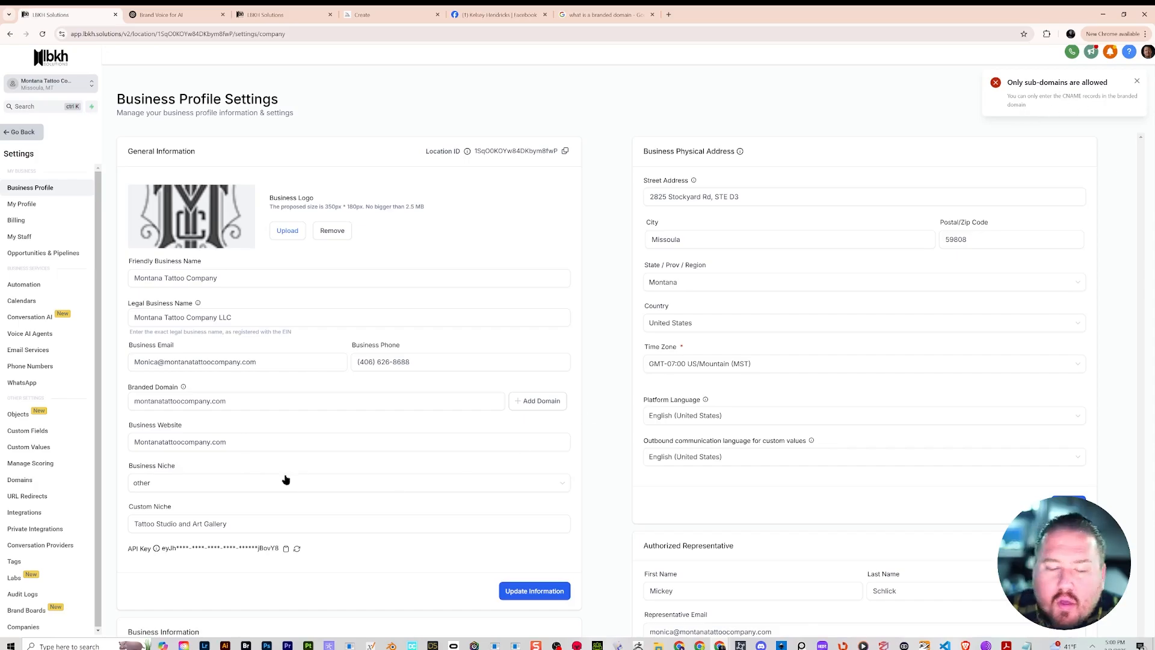
- Change the branded domain entry to the subdomain brand.montanatattoocompany.com
click(138, 403)
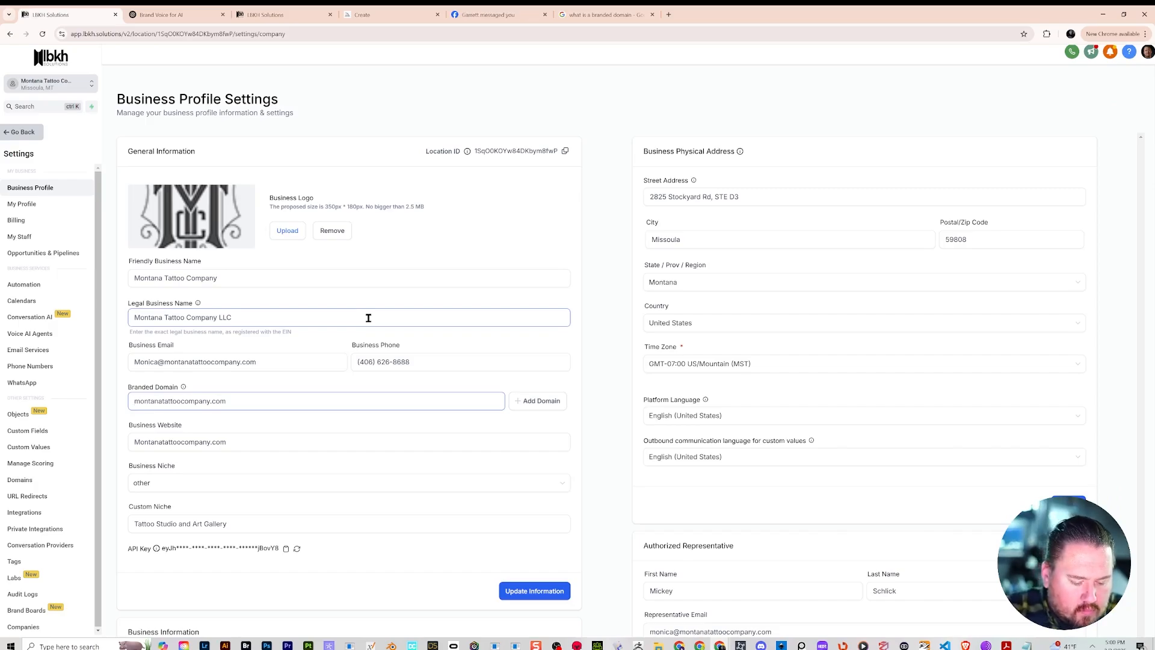
text(brand)
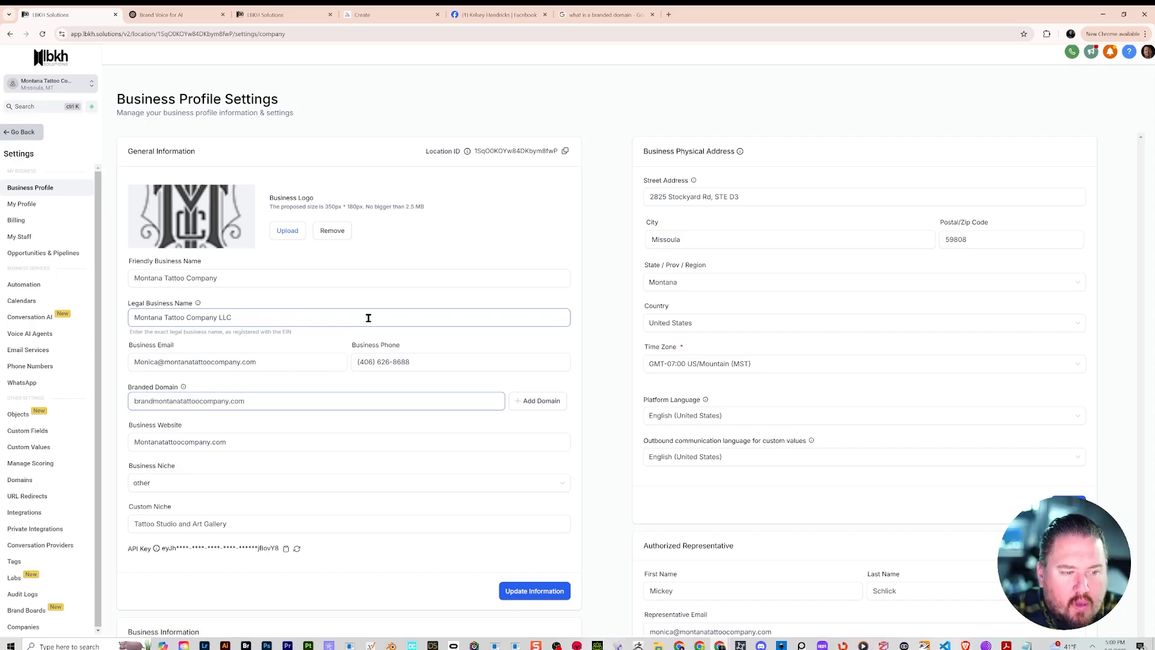
text(.)
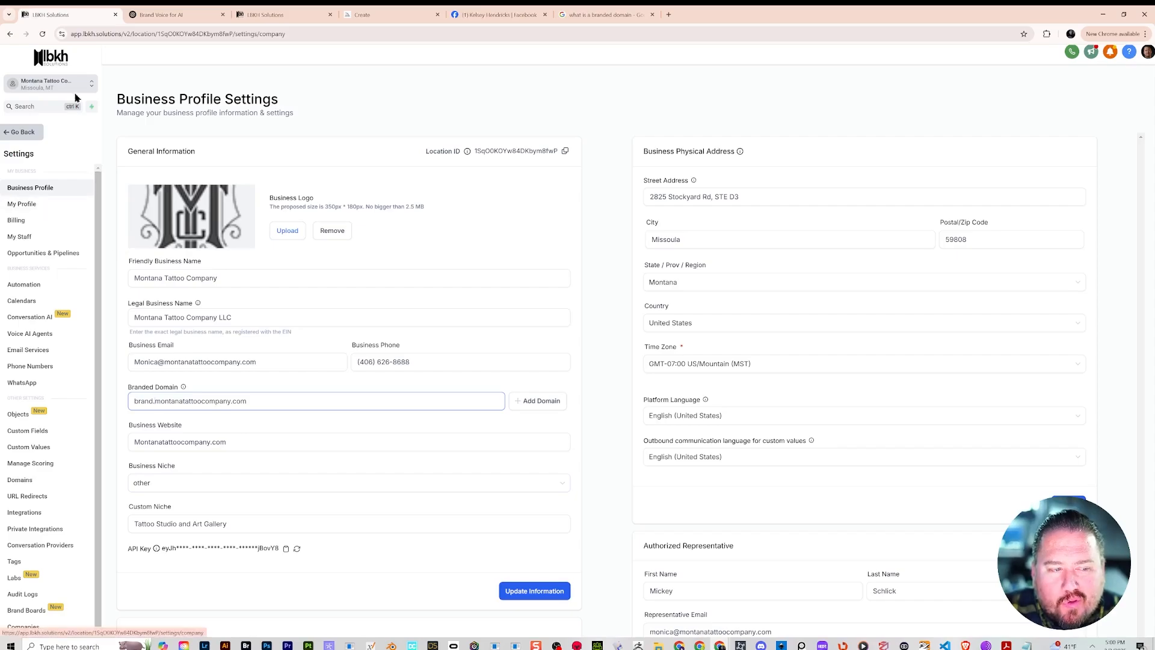
- Switch to the LBKH Solutions sub-account's business profile settings
click(45, 83)
click(48, 86)
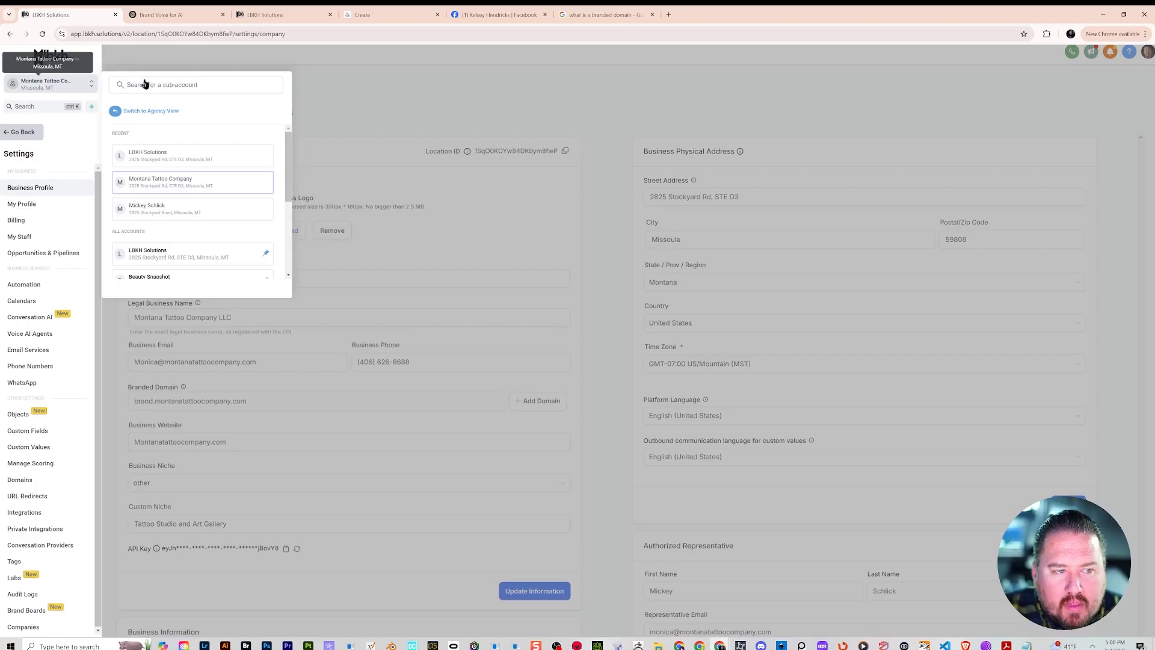
click(183, 157)
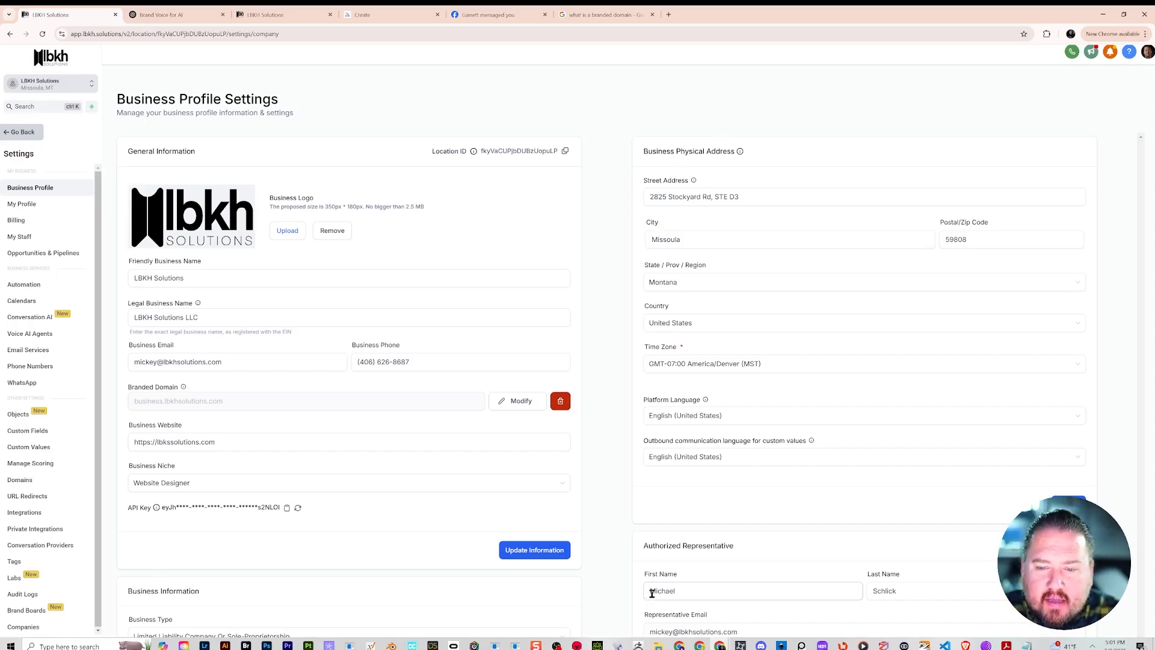
- In the general business settings, disable Disable Contact Timezone and enable Mark Emails as Invalid due to Hard Bounce
scroll(622, 378, down, 5)
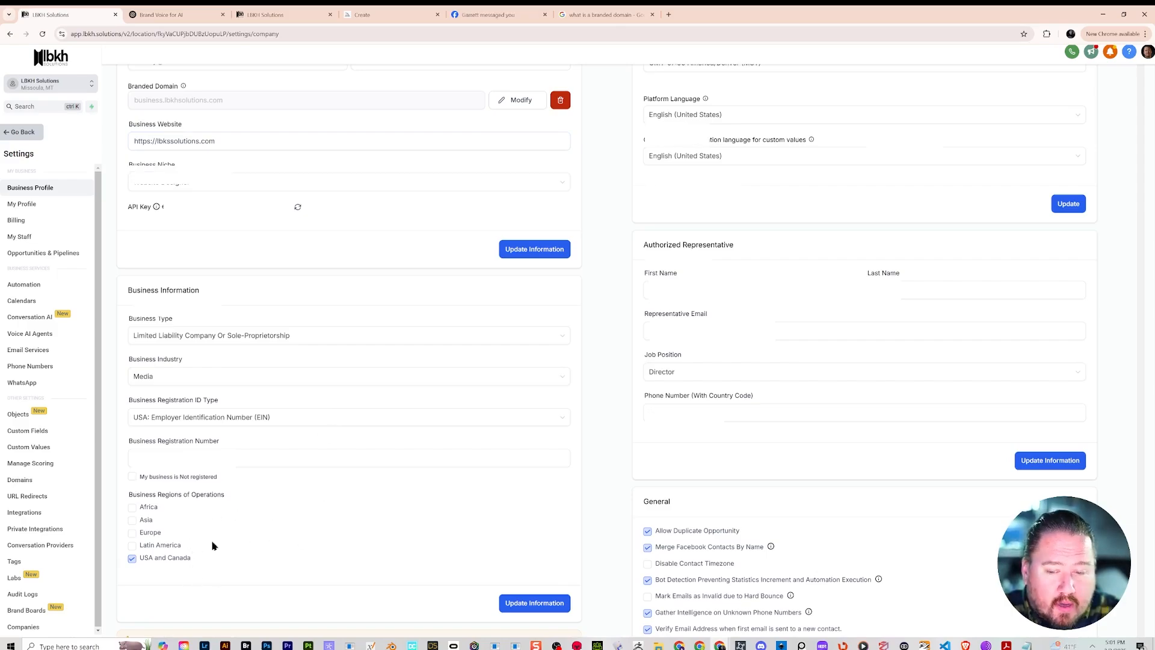
scroll(634, 358, down, 5)
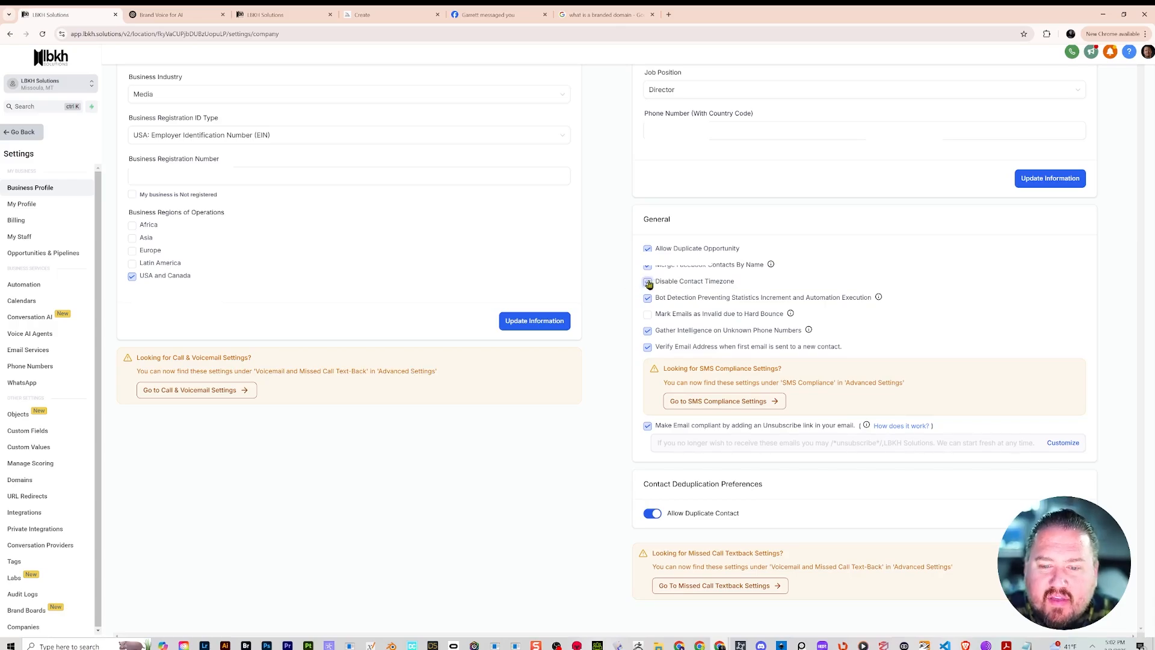
click(648, 282)
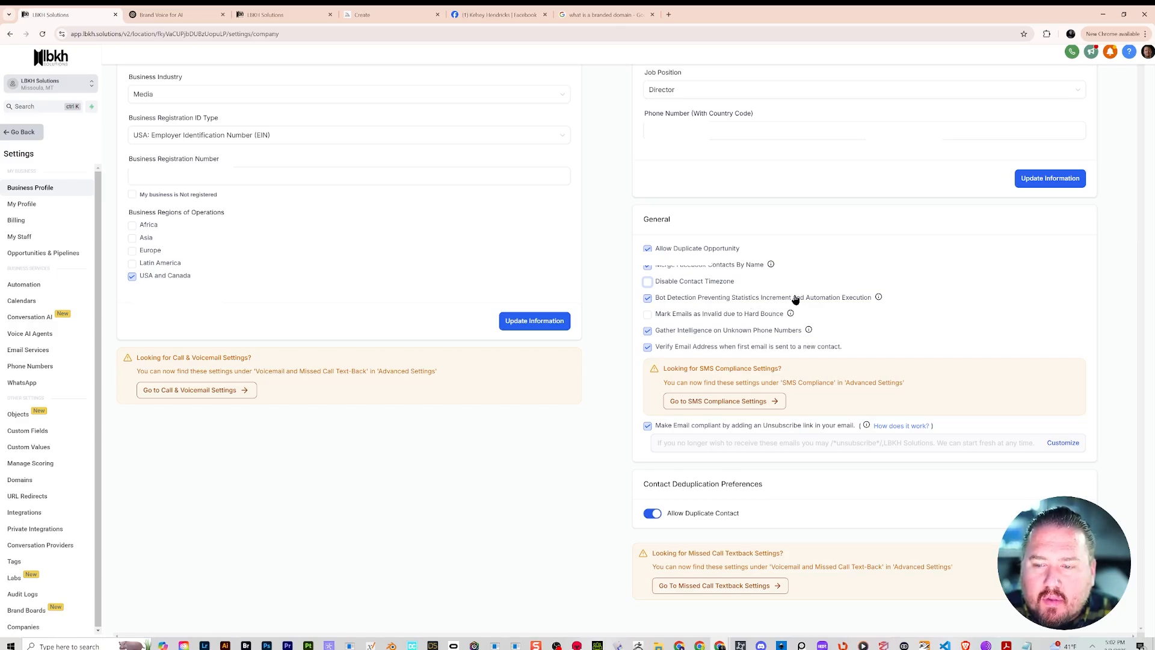
mouse_move(880, 298)
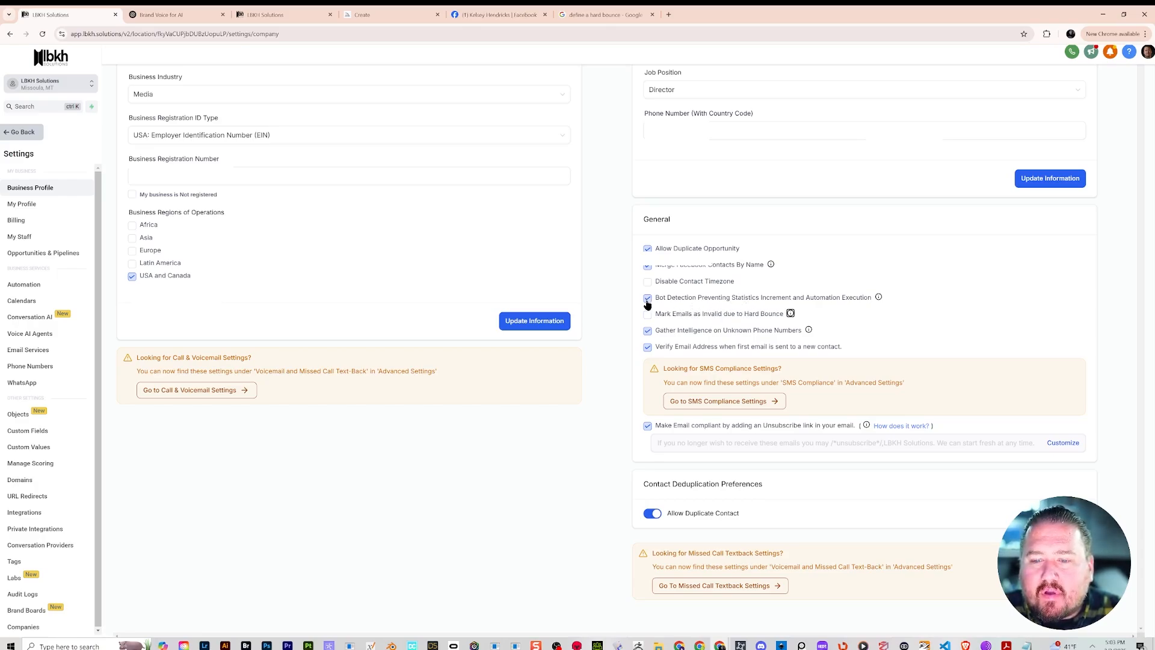
click(648, 314)
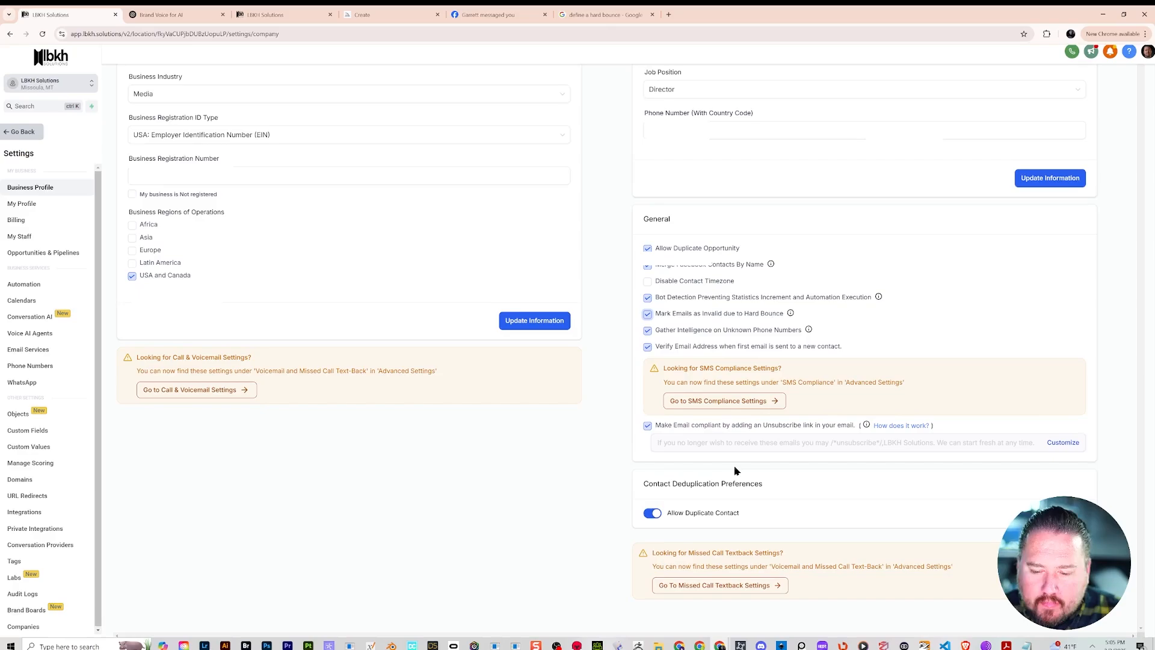
- Open the personal profile settings and assign the personal Zoom calendar as the profile's calendar
click(34, 207)
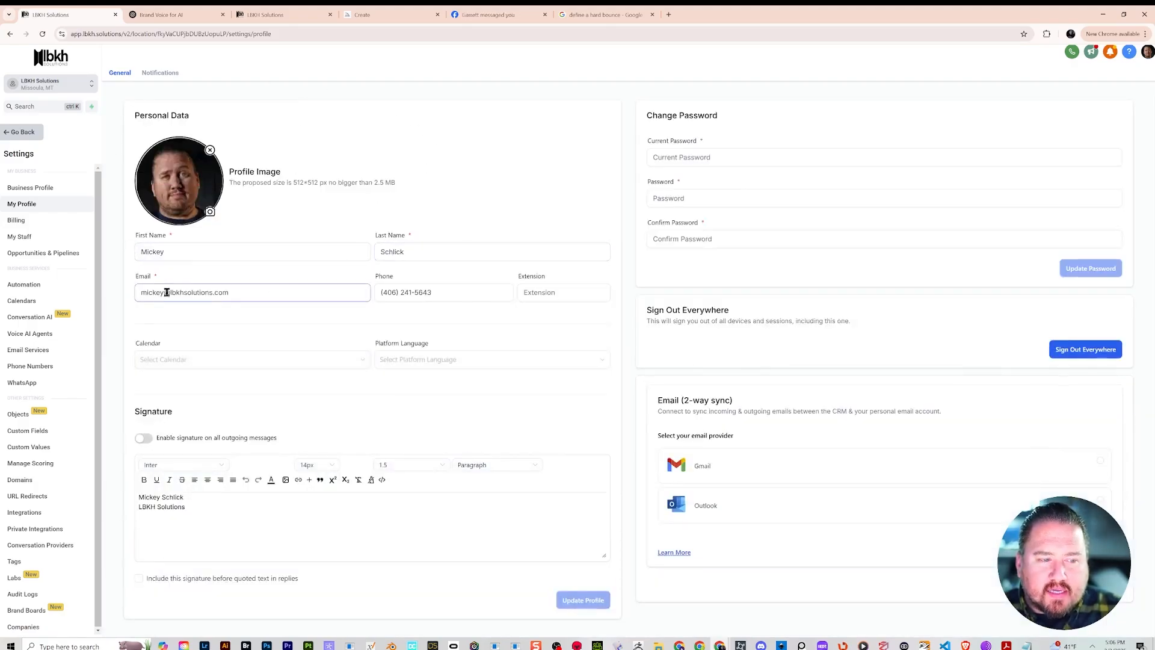
click(234, 363)
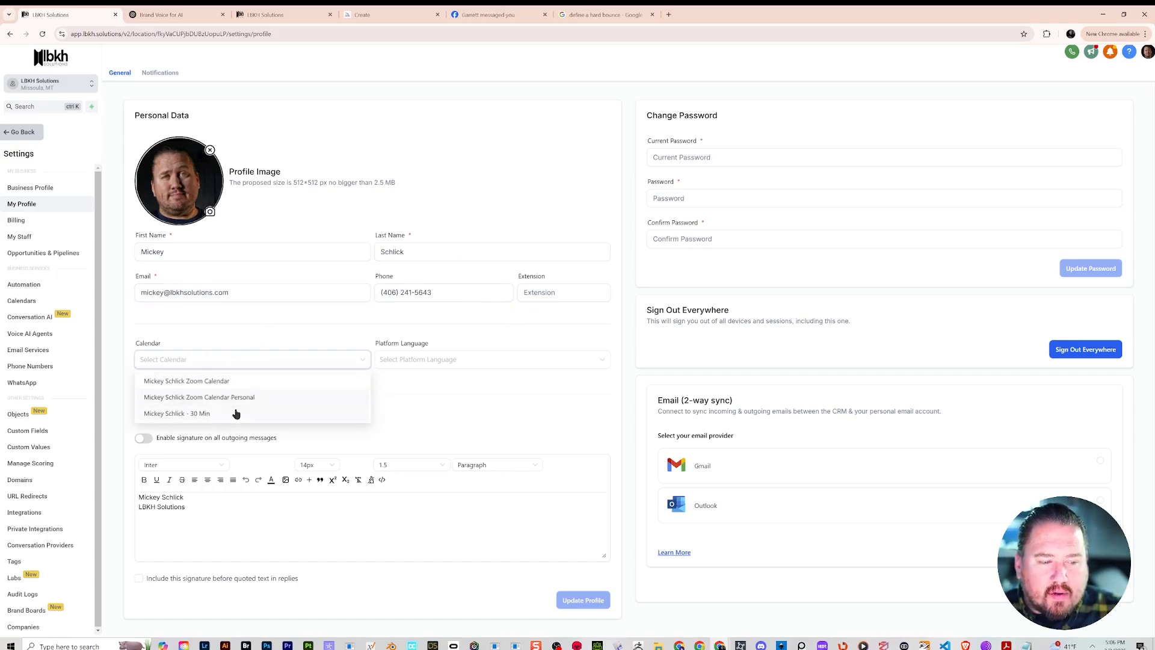
click(226, 386)
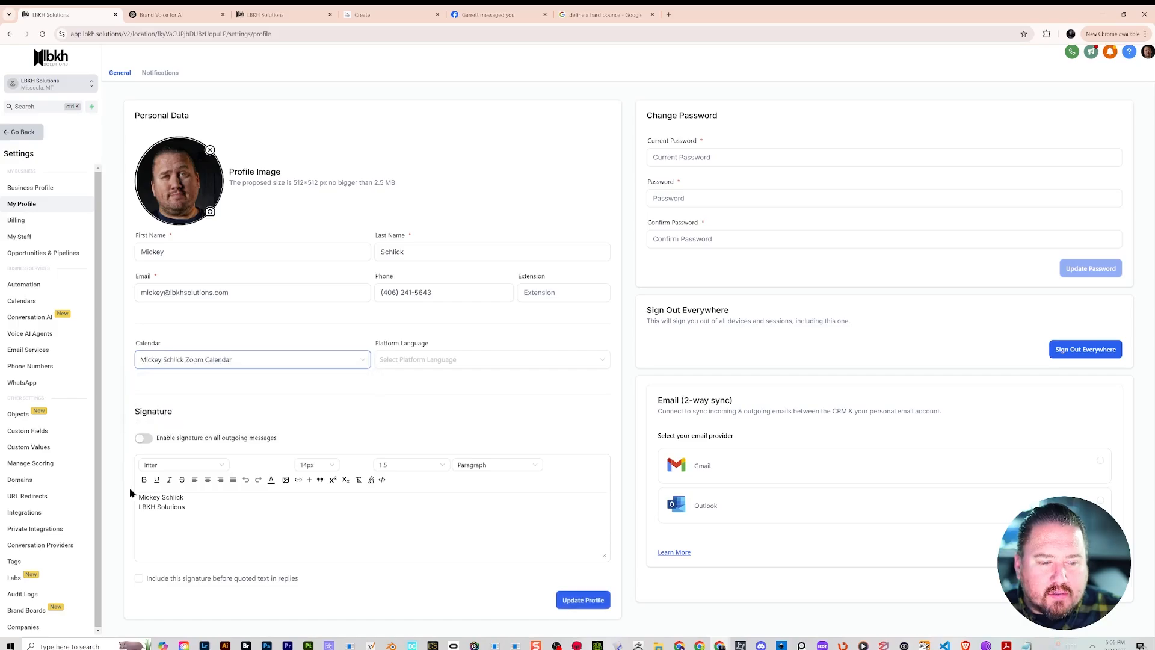
click(454, 364)
click(192, 364)
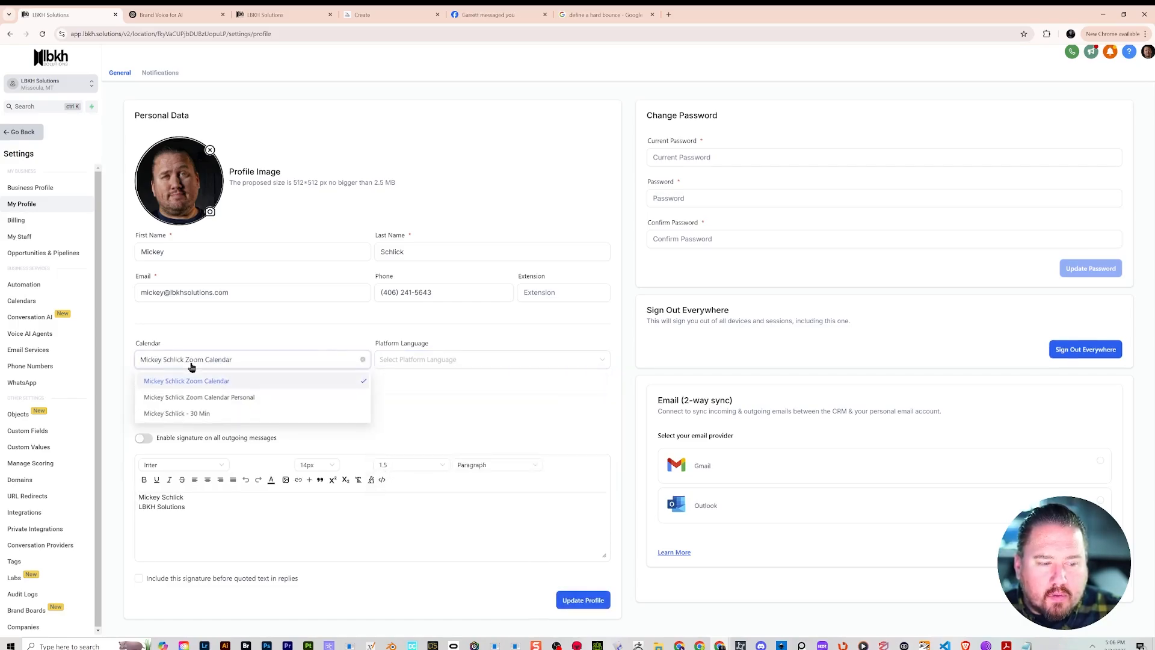
click(233, 397)
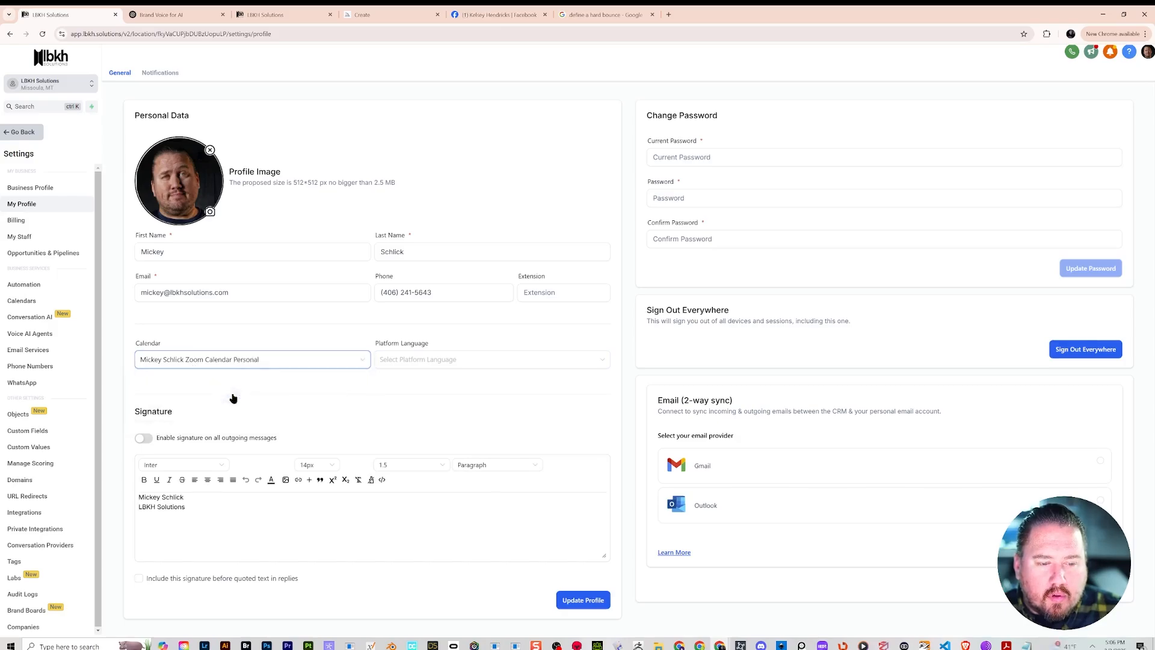
- Switch the profile's calendar to the non-personal Zoom calendar and back to the personal Zoom calendar
click(264, 365)
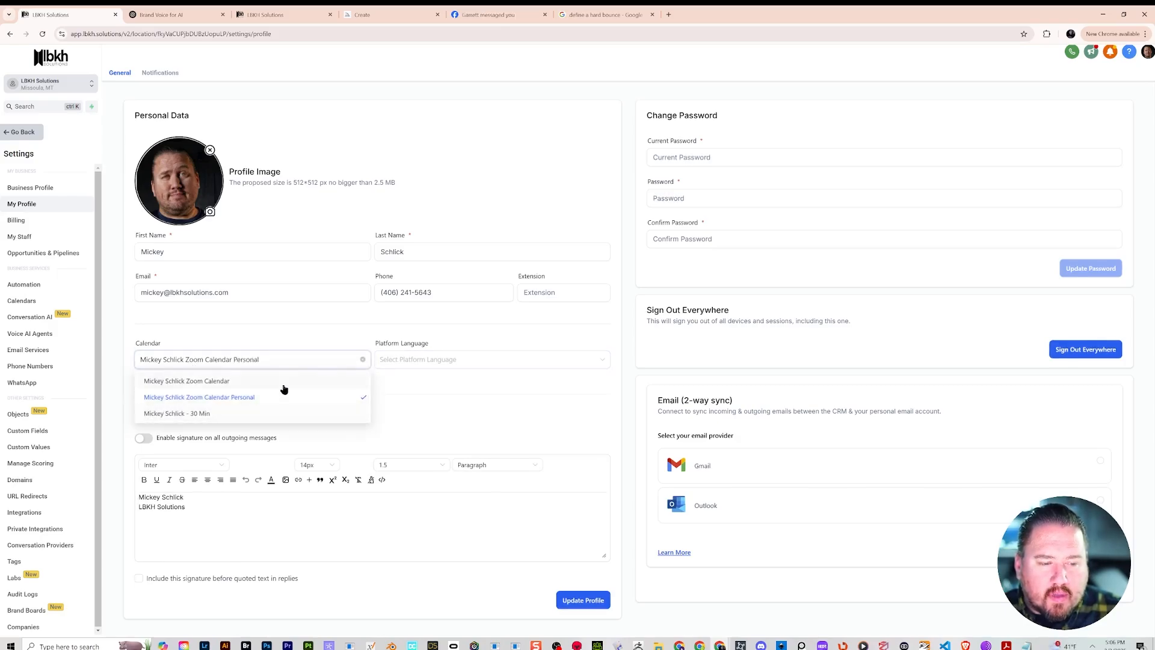
click(284, 387)
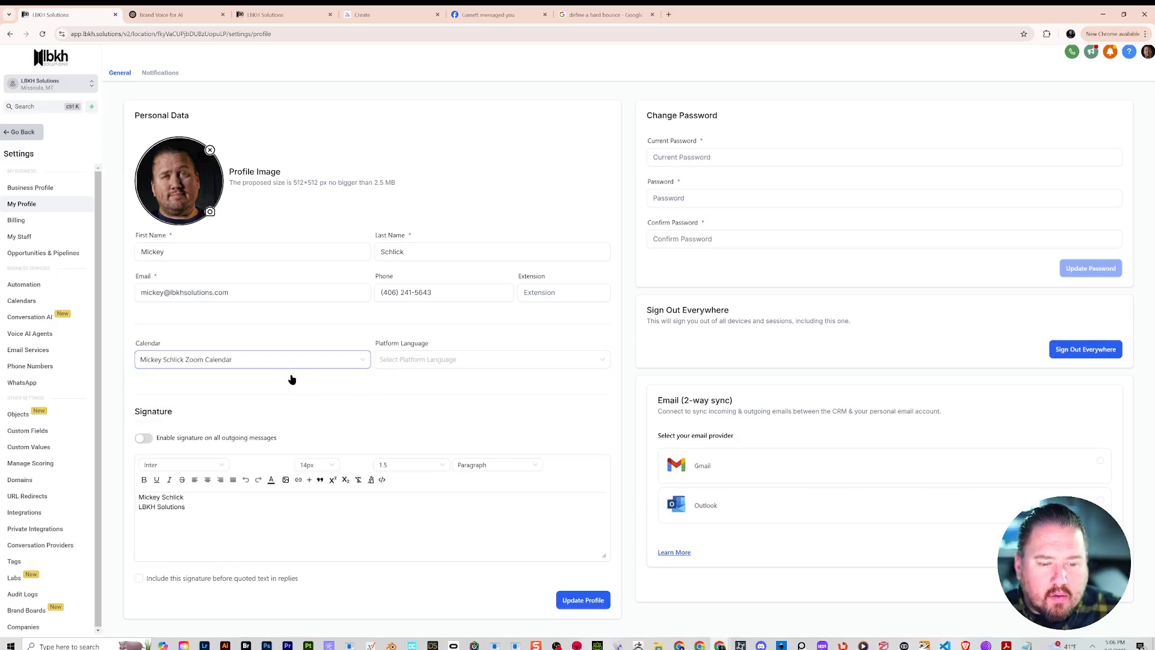
click(343, 364)
click(349, 397)
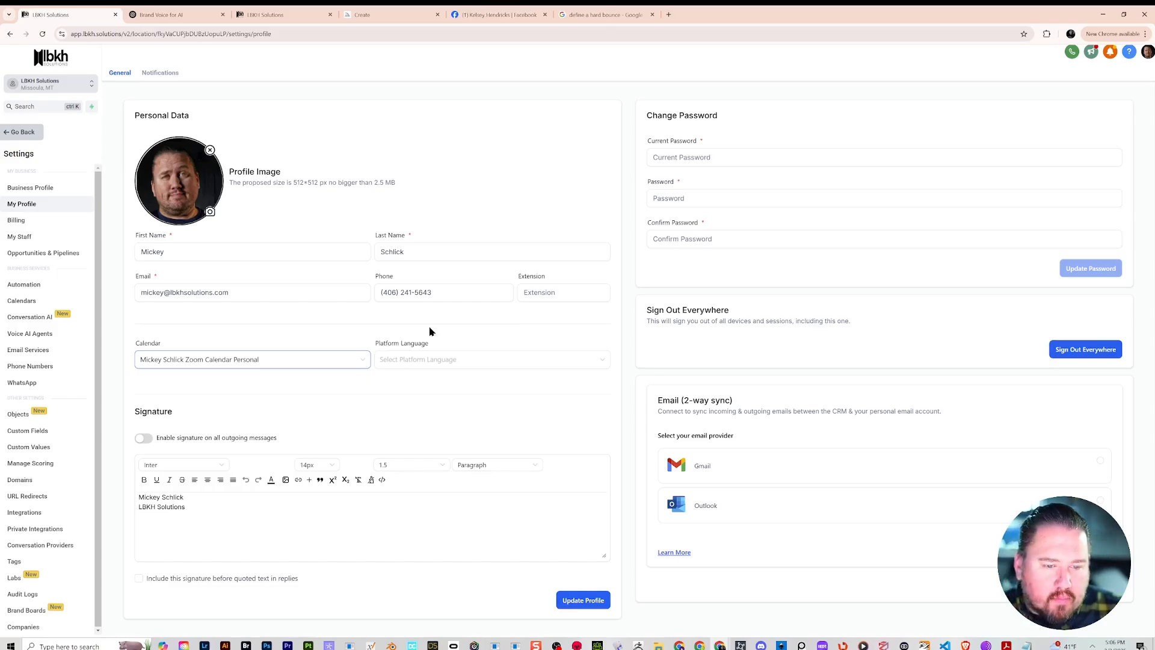
- Set the profile's platform language to English (United States)
click(554, 366)
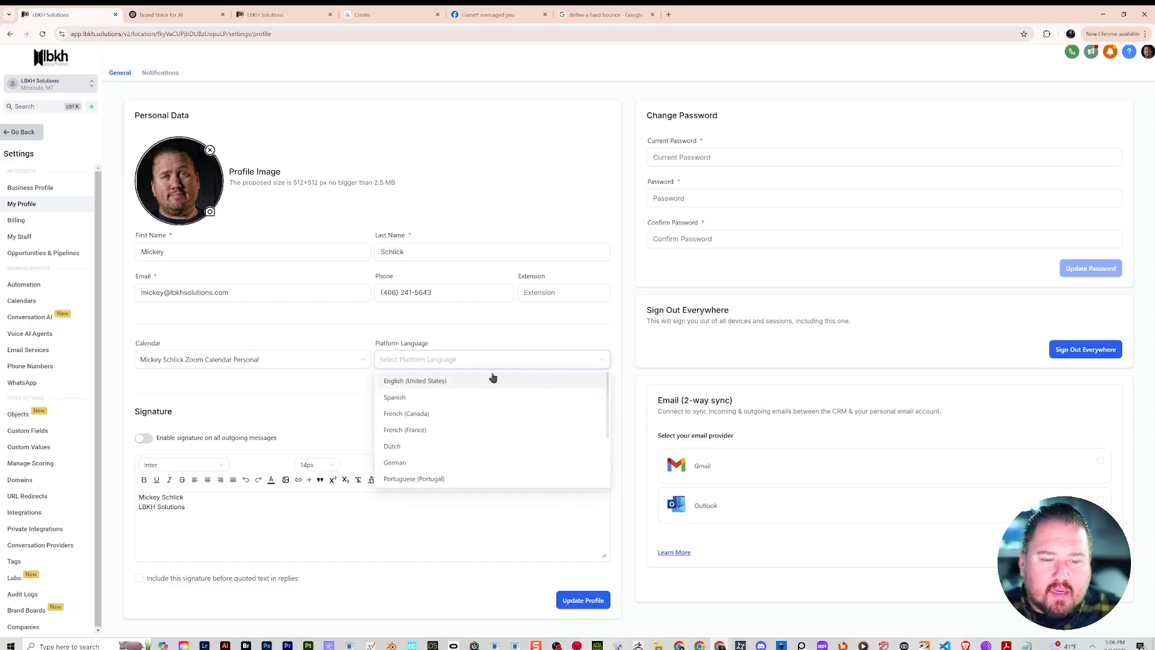
click(423, 383)
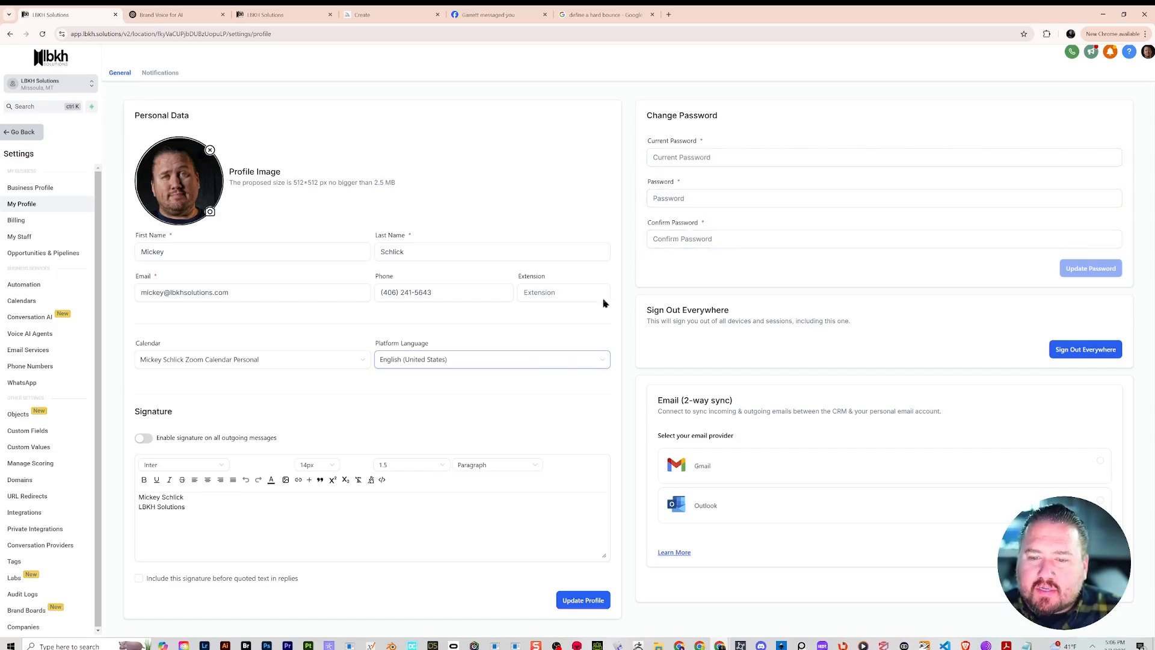
- Connect the Gmail account for two-way email sync, granting Leadconnector for Gmail all requested access permissions
scroll(456, 307, down, 5)
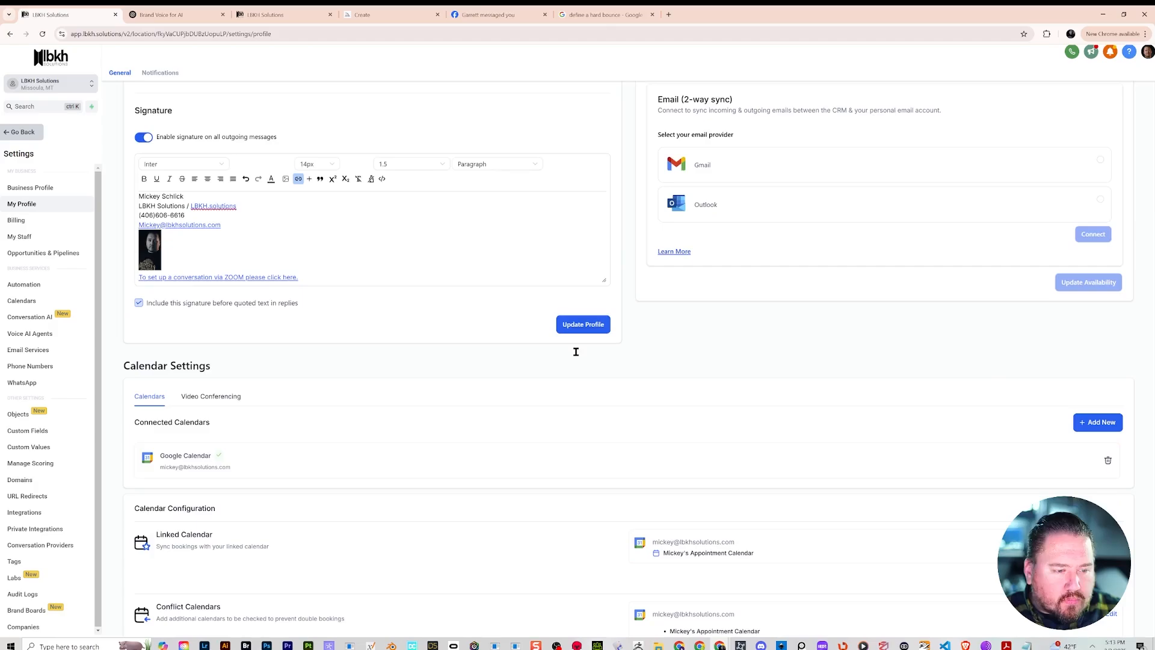
scroll(576, 349, up, 3)
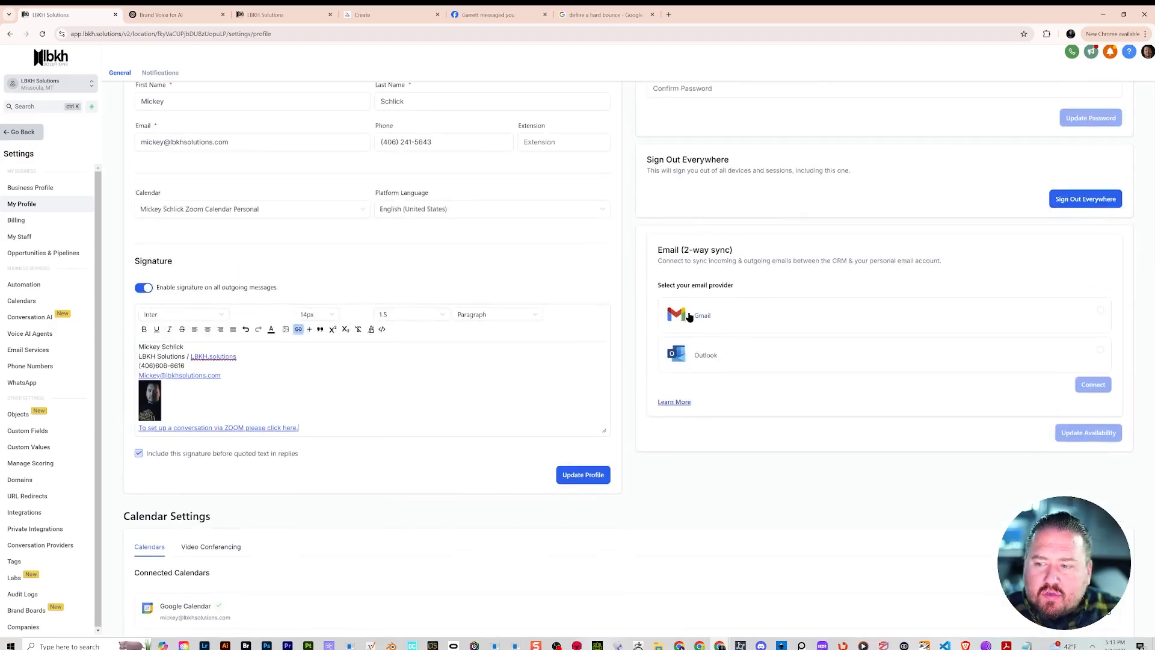
click(1100, 310)
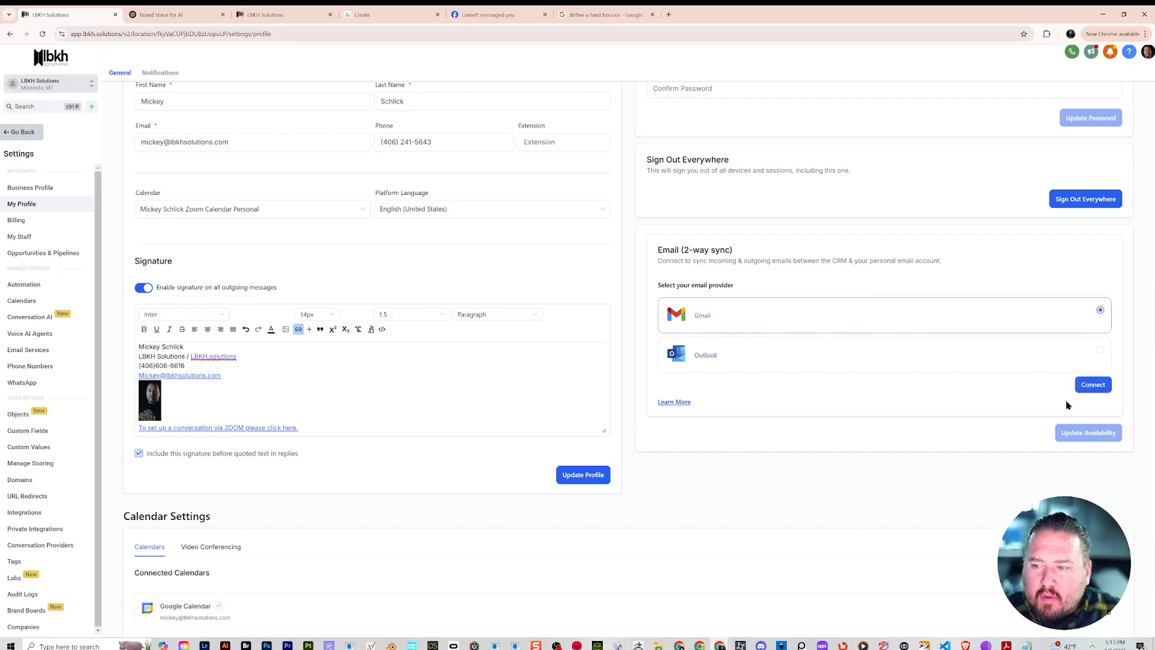
click(1099, 388)
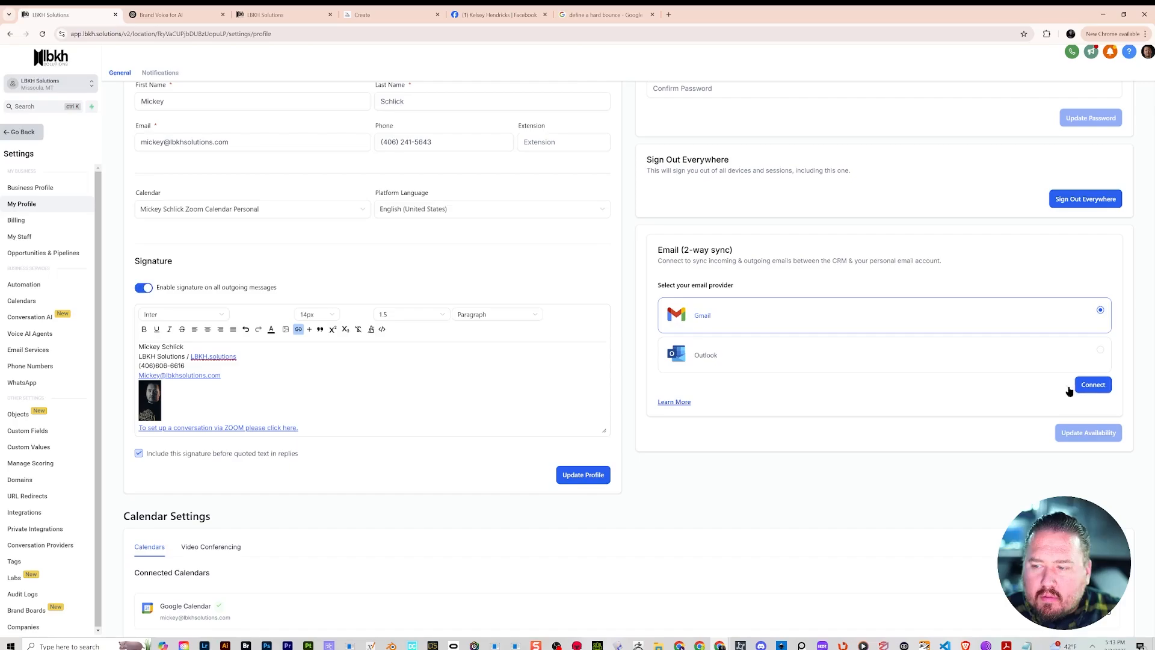
click(349, 158)
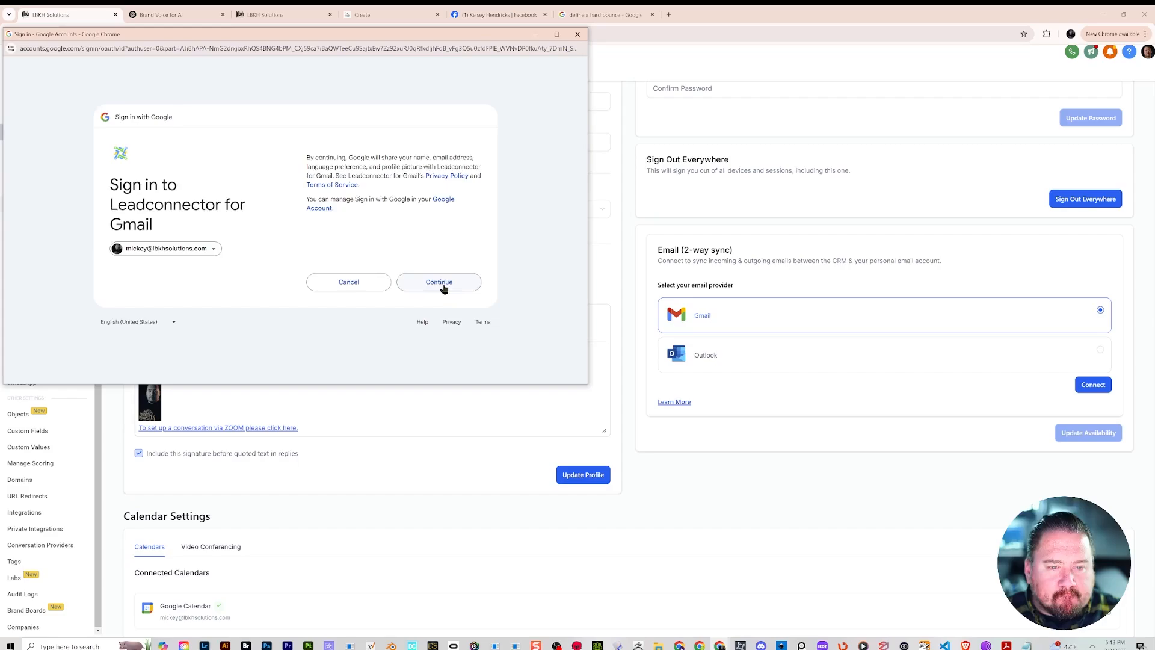
click(440, 283)
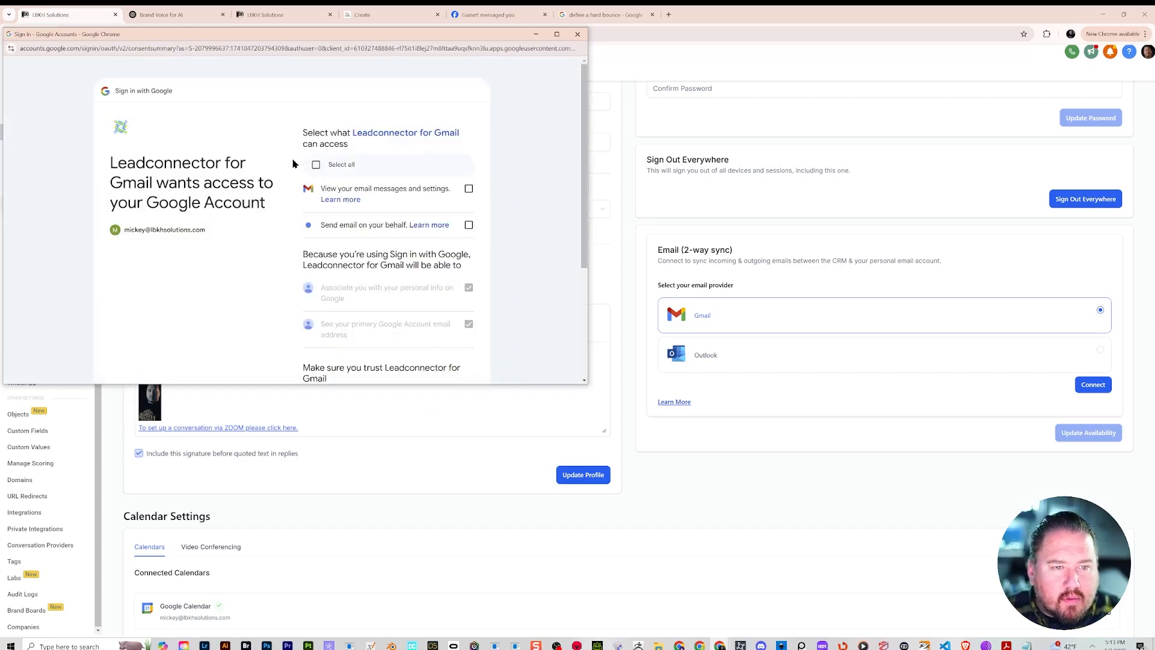
click(319, 166)
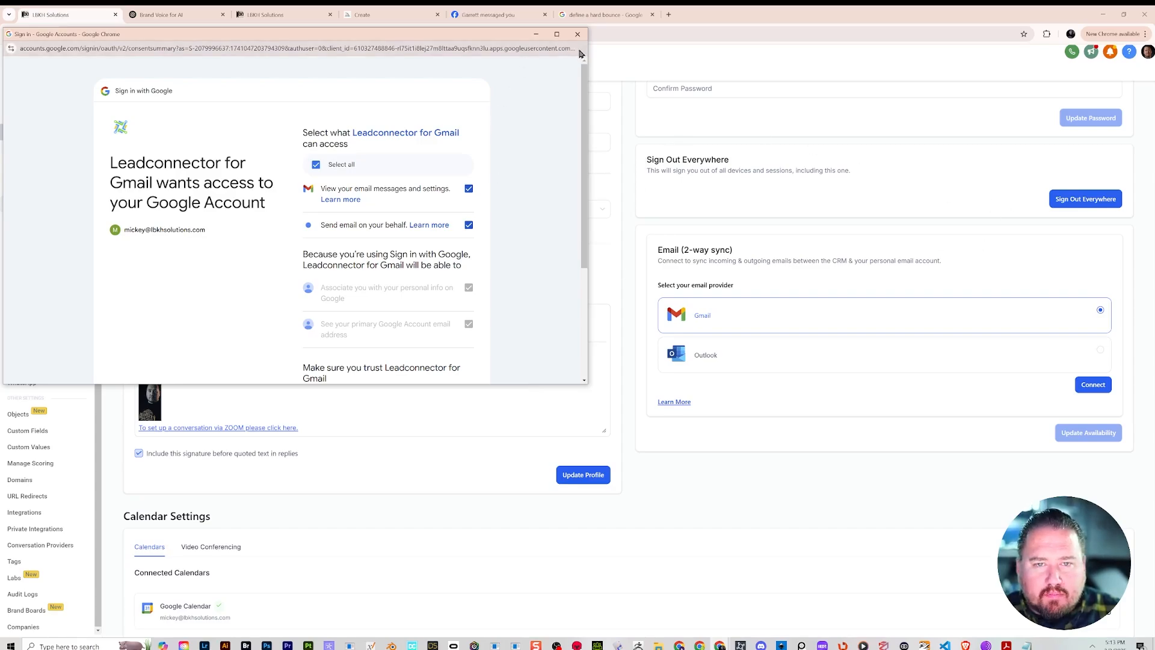
scroll(509, 283, down, 3)
click(431, 307)
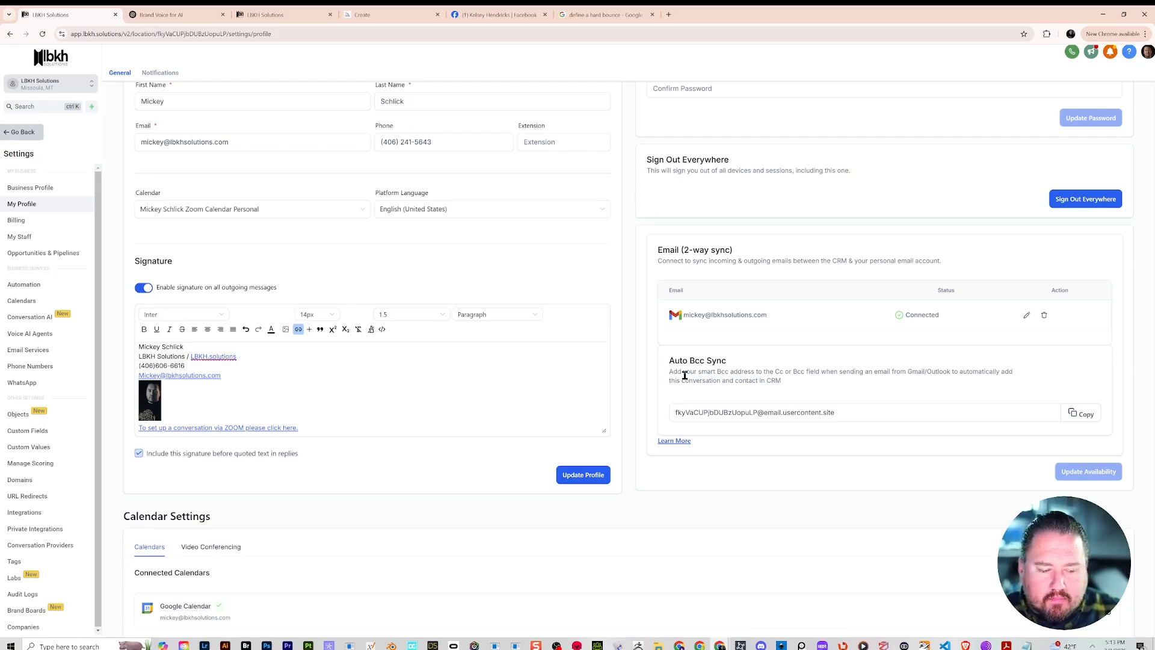
- Search Google for "what does bcc stand for in my email"
click(602, 14)
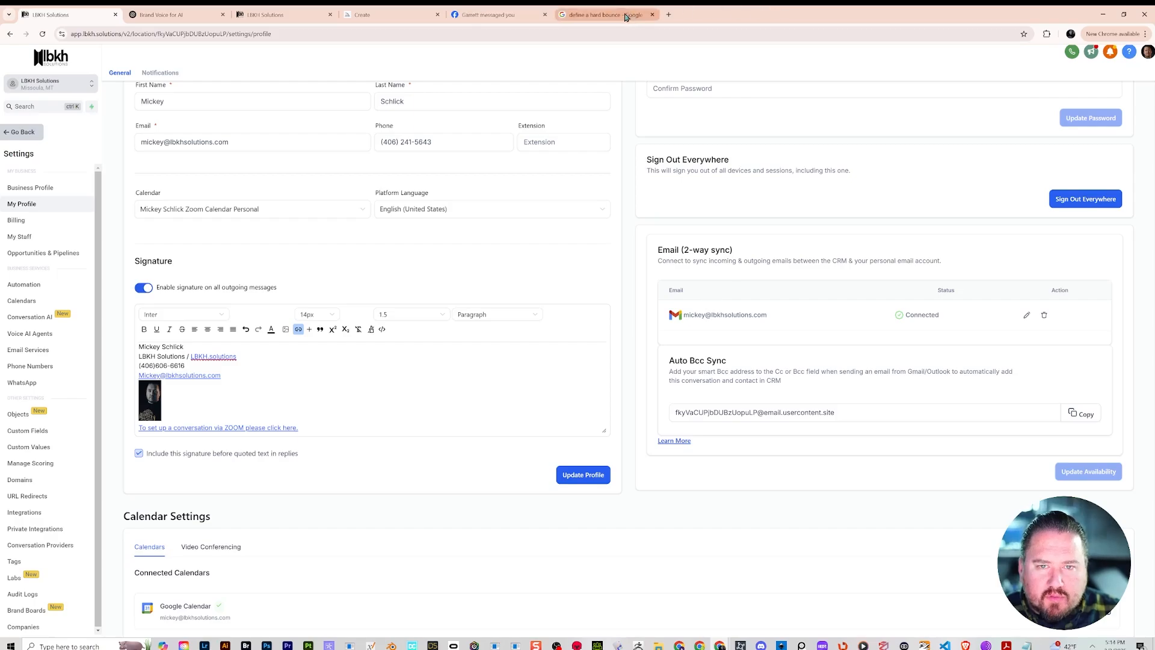
click(531, 34)
text(what does )
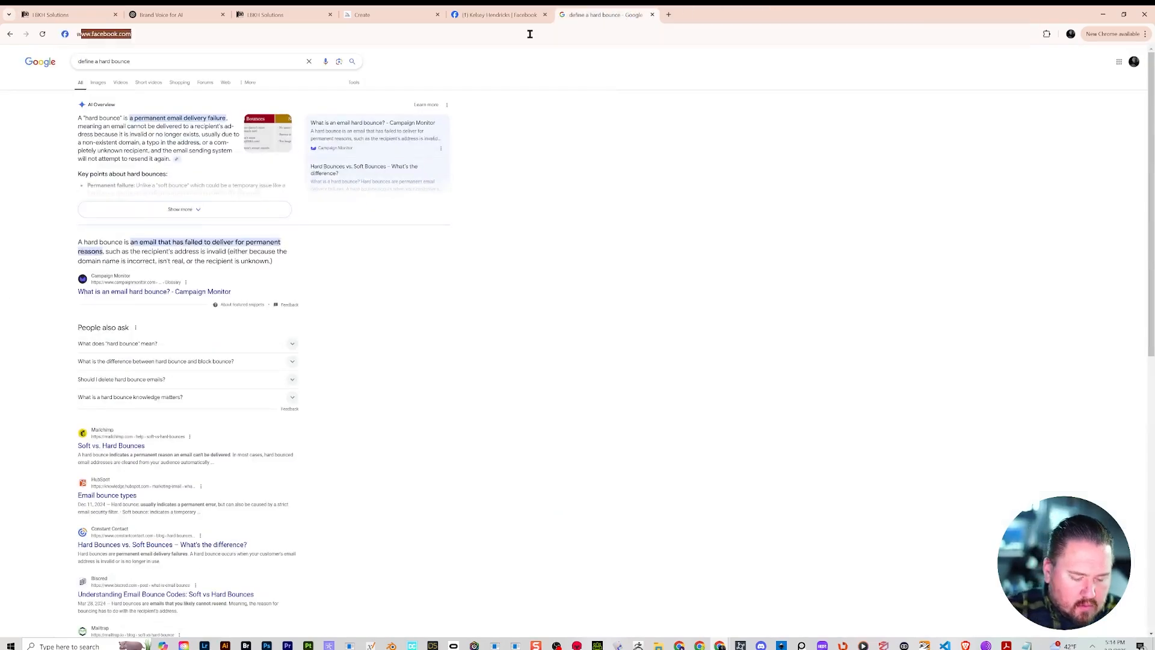
text(b)
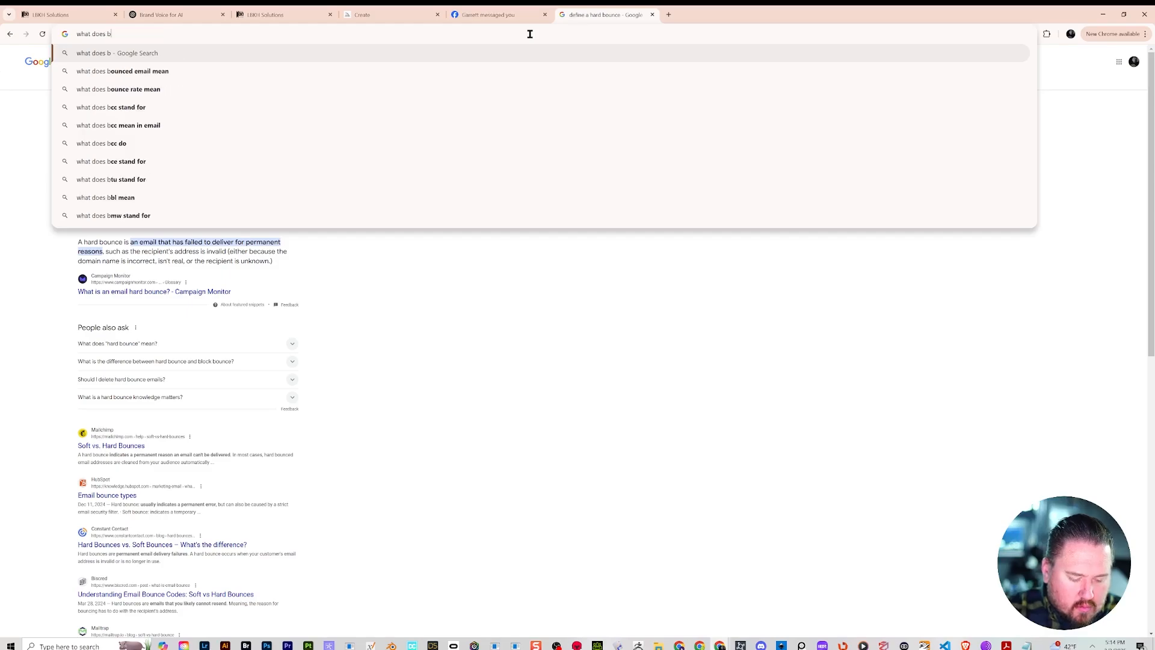
text(cc stand for )
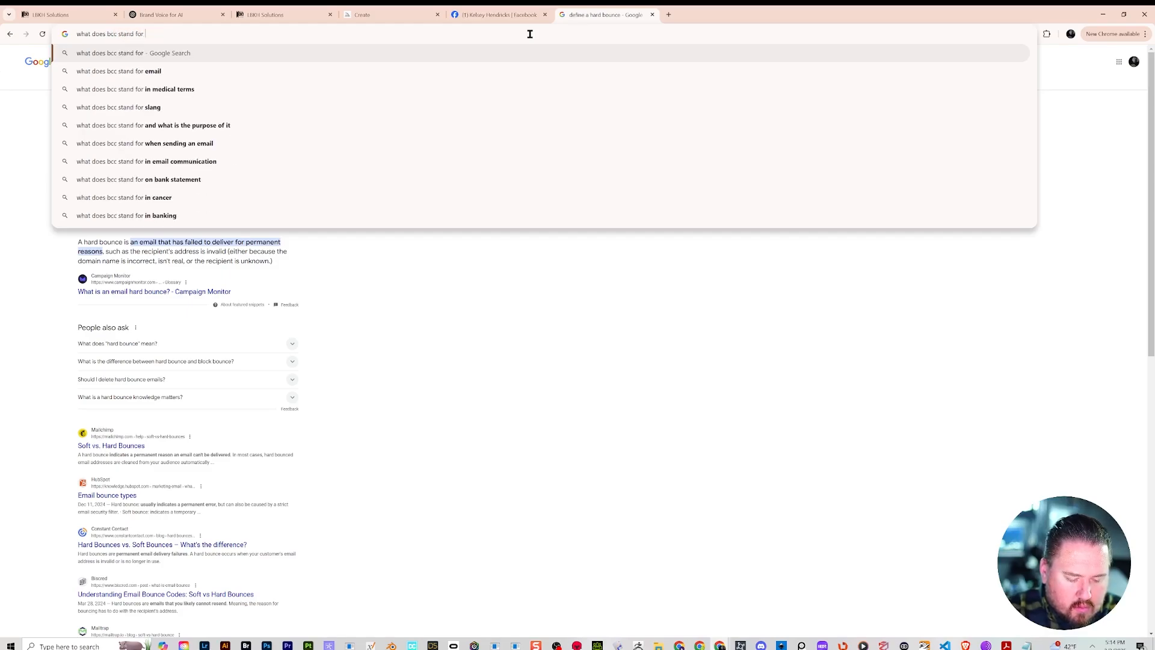
text(in my email)
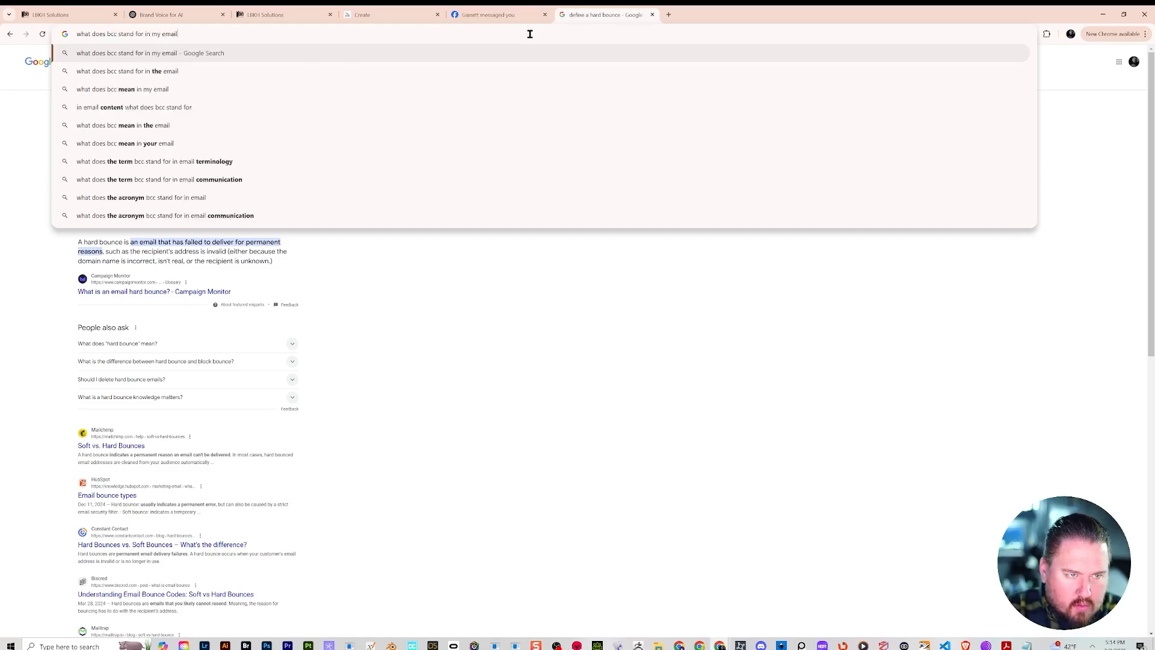
key(Return)
- Return to the profile settings and review the Auto Bcc Sync address, email signature and calendar settings
click(47, 10)
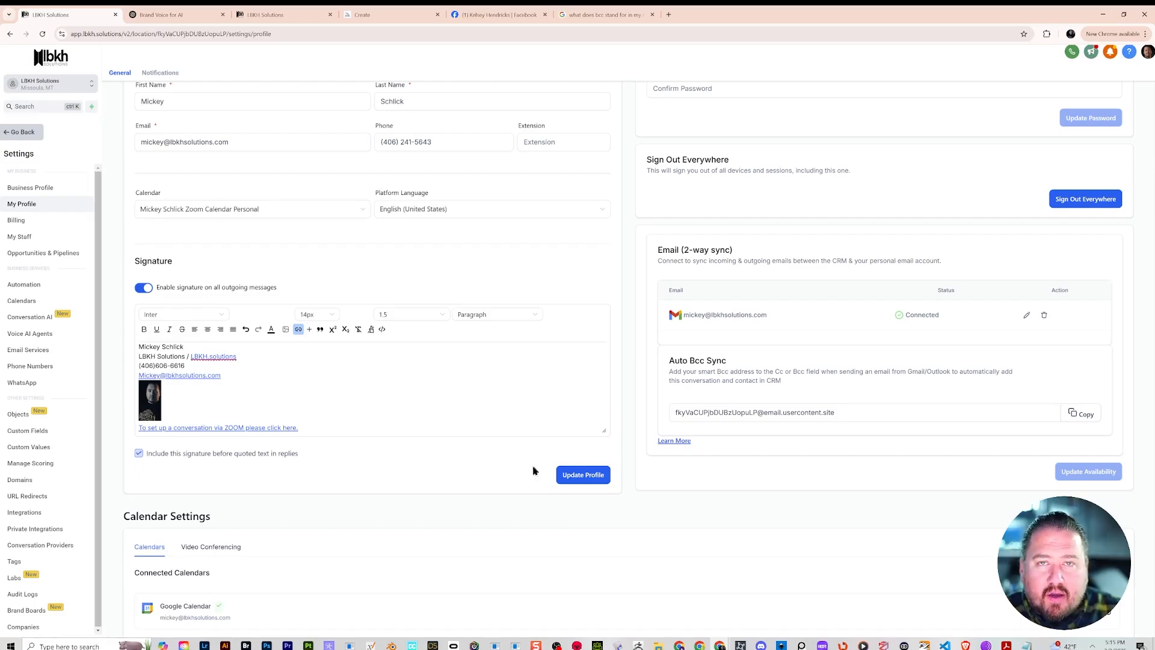
triple_click(730, 415)
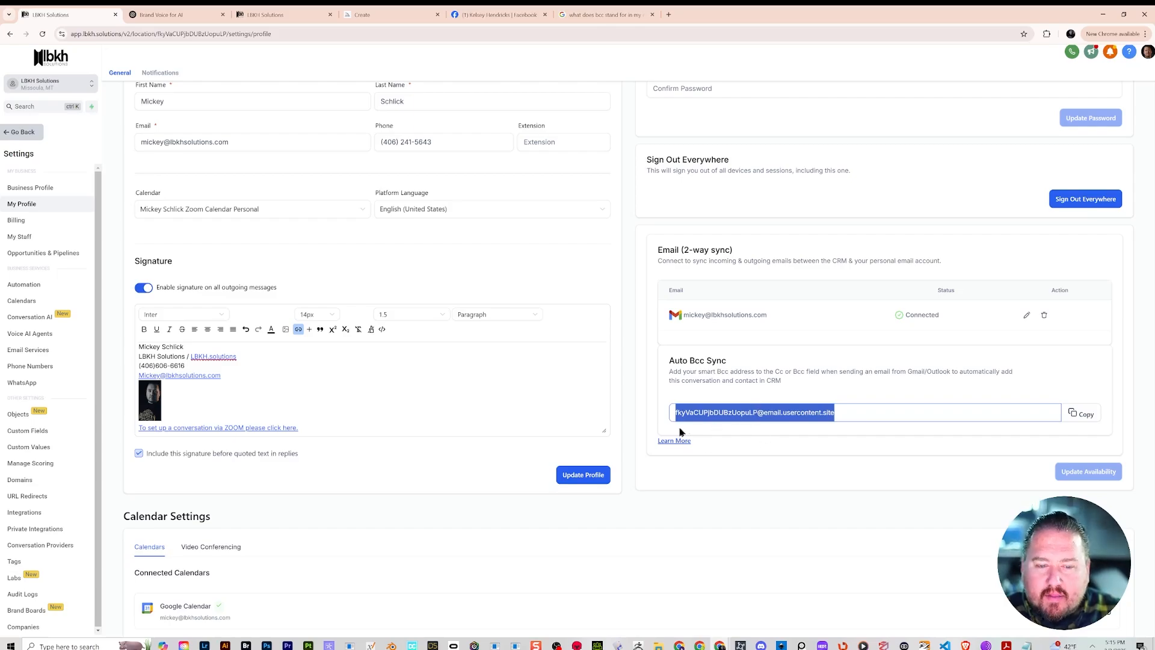
scroll(415, 363, down, 3)
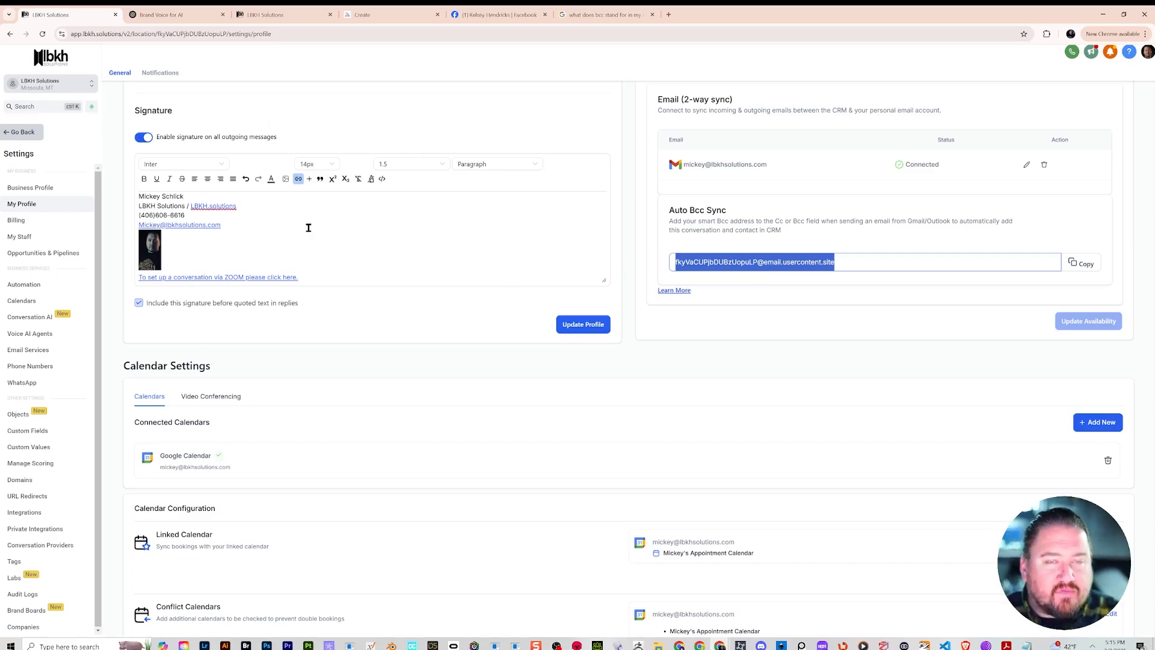
scroll(824, 361, down, 3)
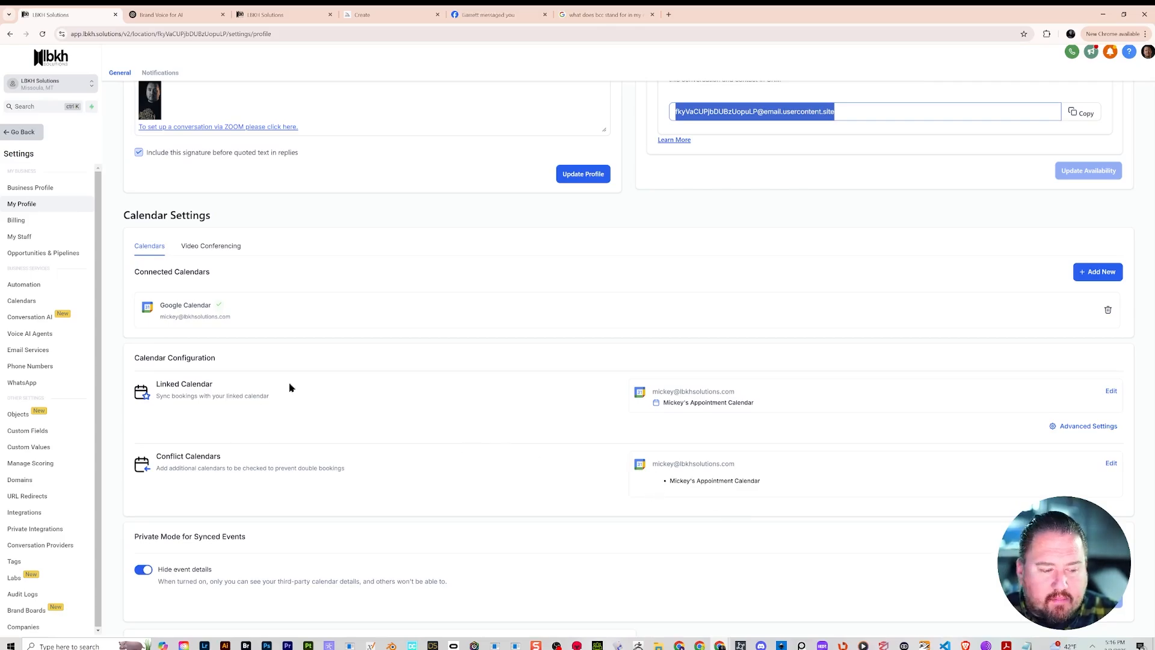
- Try Zoom as the user availability meeting location, and return it to Custom
scroll(289, 387, down, 5)
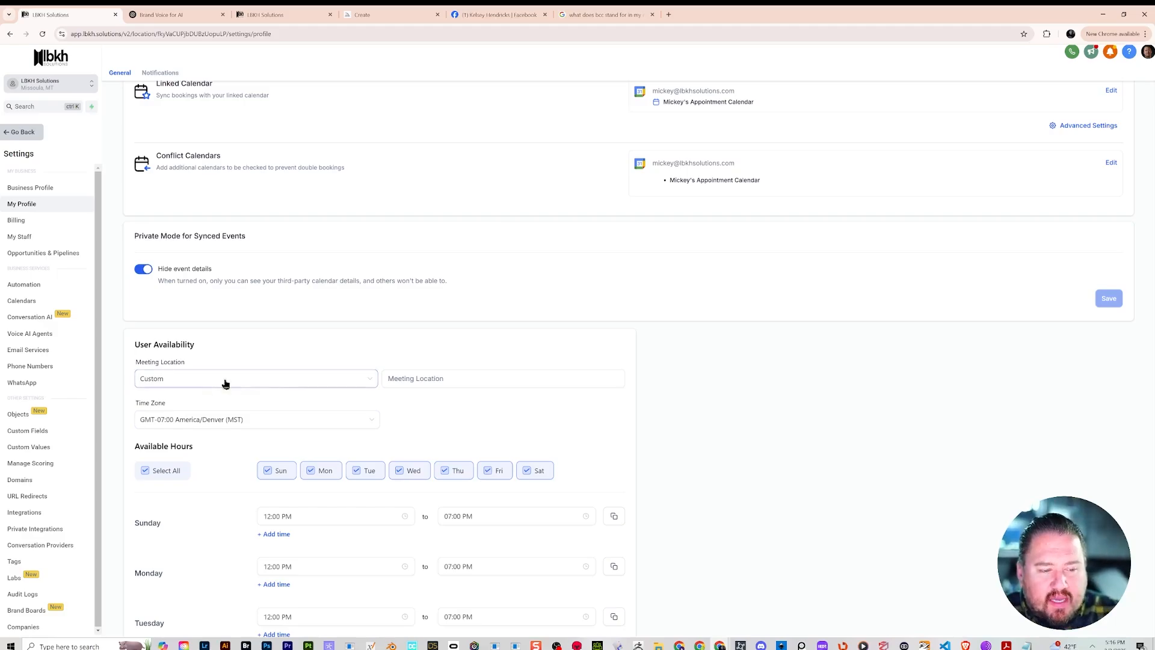
click(329, 383)
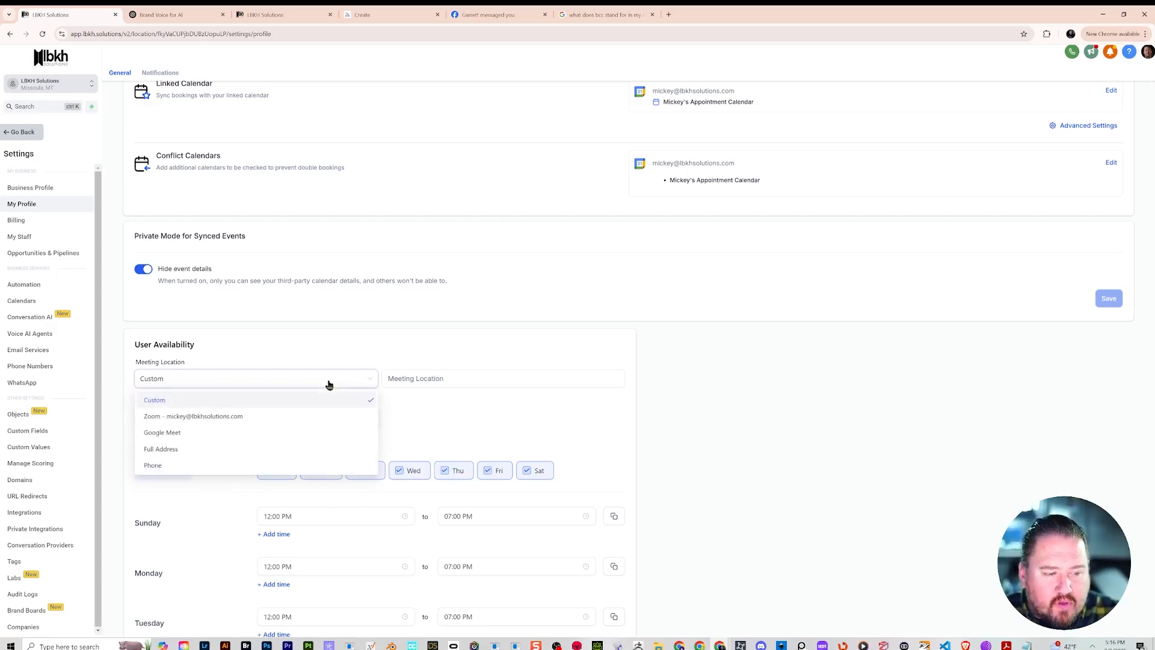
click(200, 420)
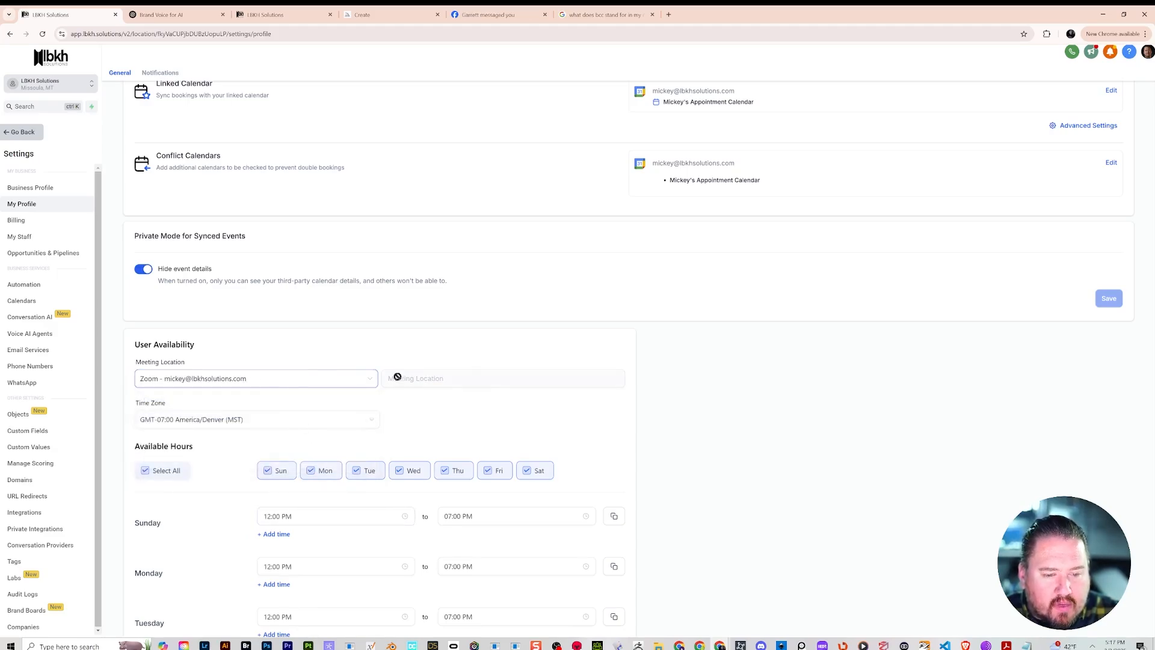
click(286, 378)
click(313, 399)
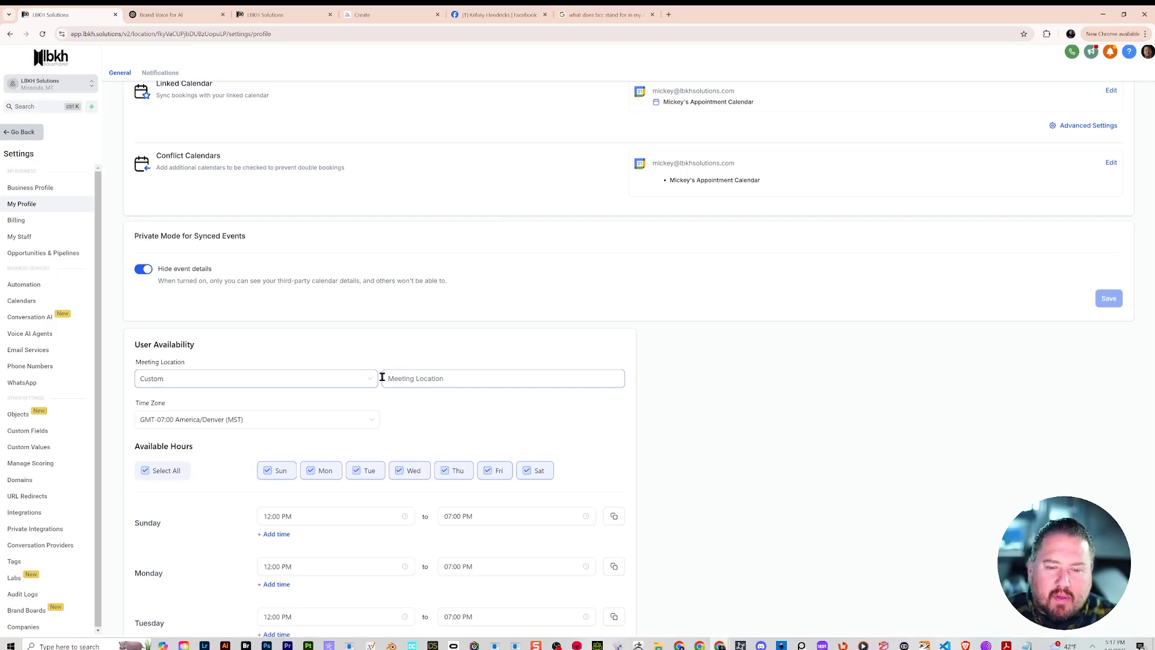
click(454, 378)
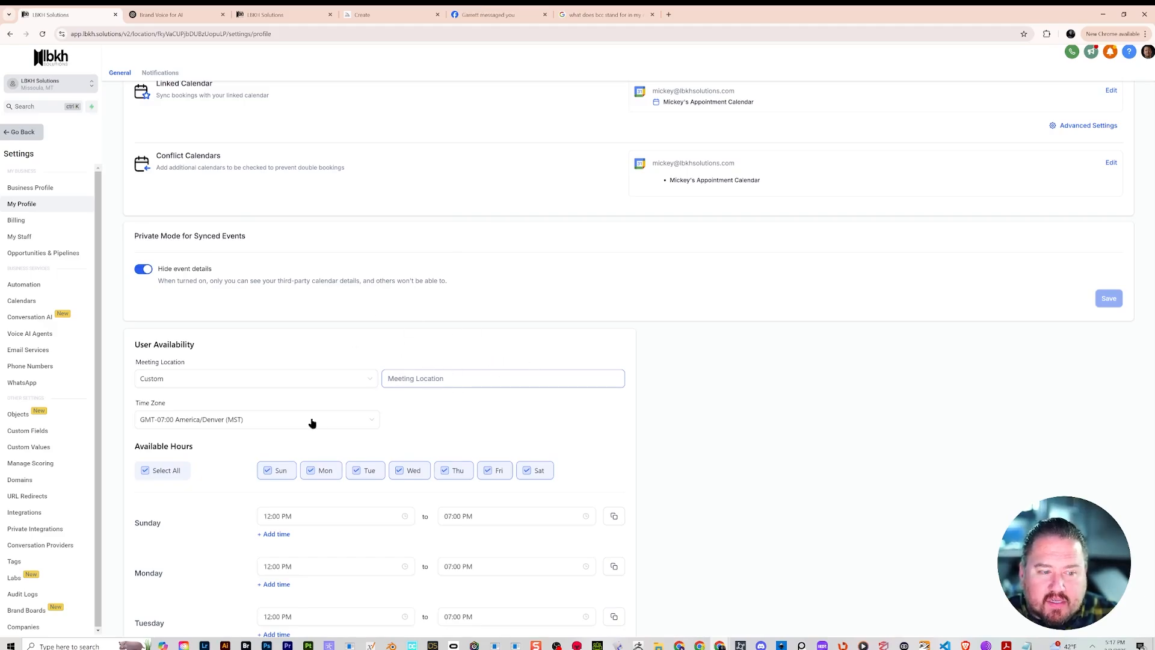
- Open Google Calendar in a new tab and view the details of Tuesday's scheduling preferences event
scroll(247, 400, down, 3)
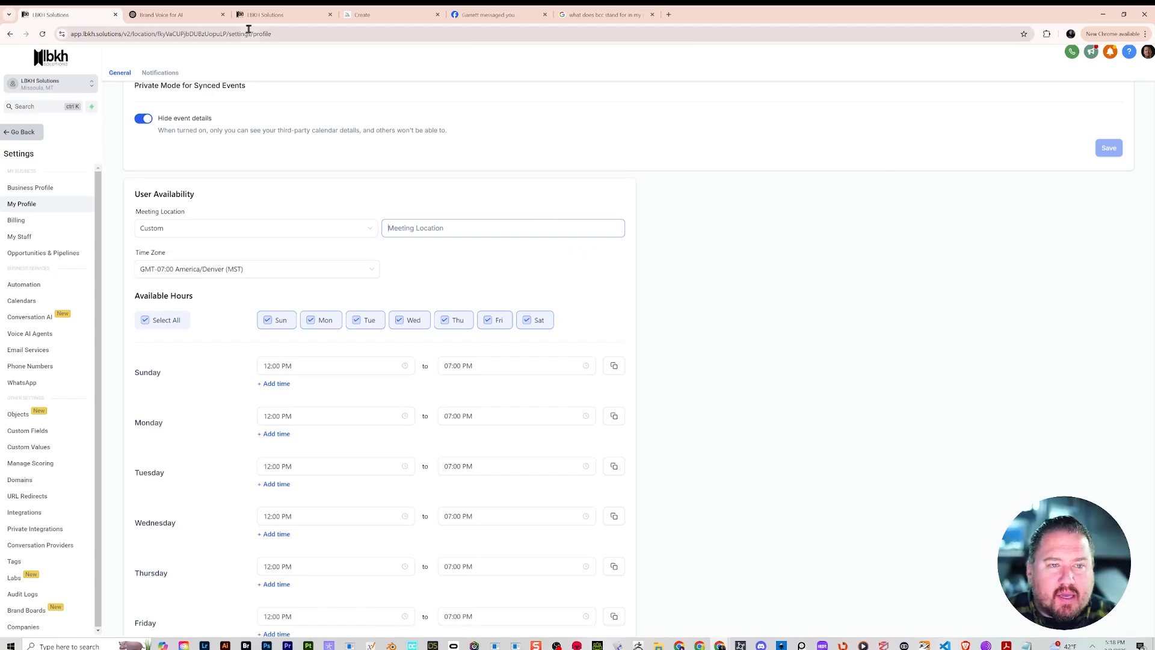
click(669, 15)
click(668, 38)
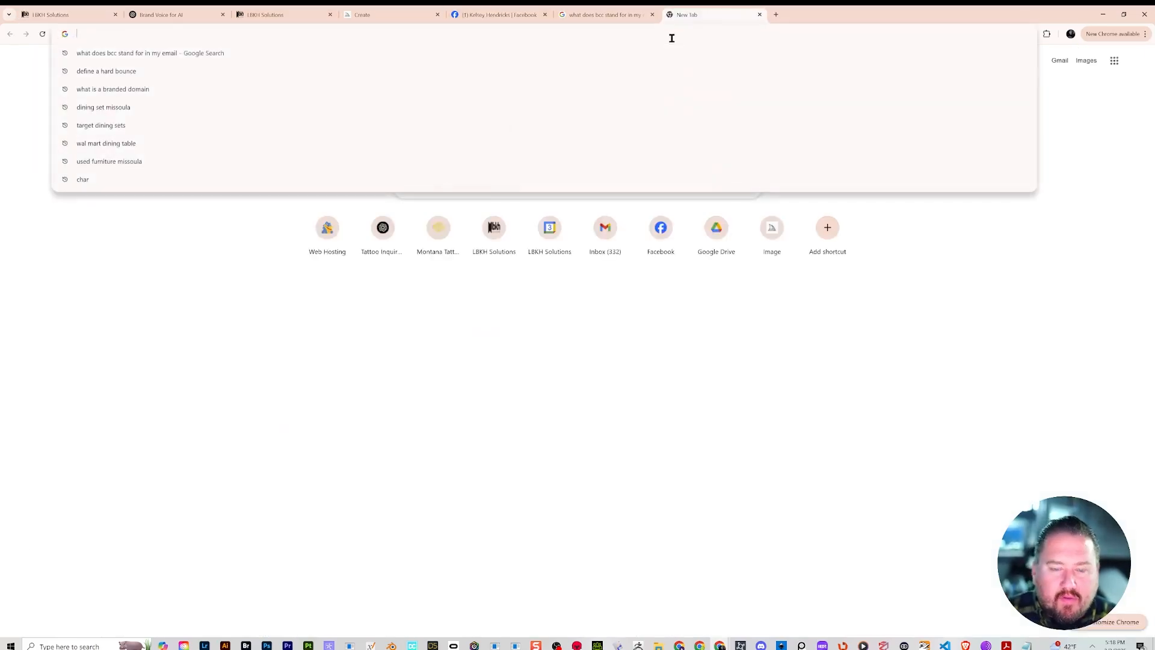
text(cal)
key(Return)
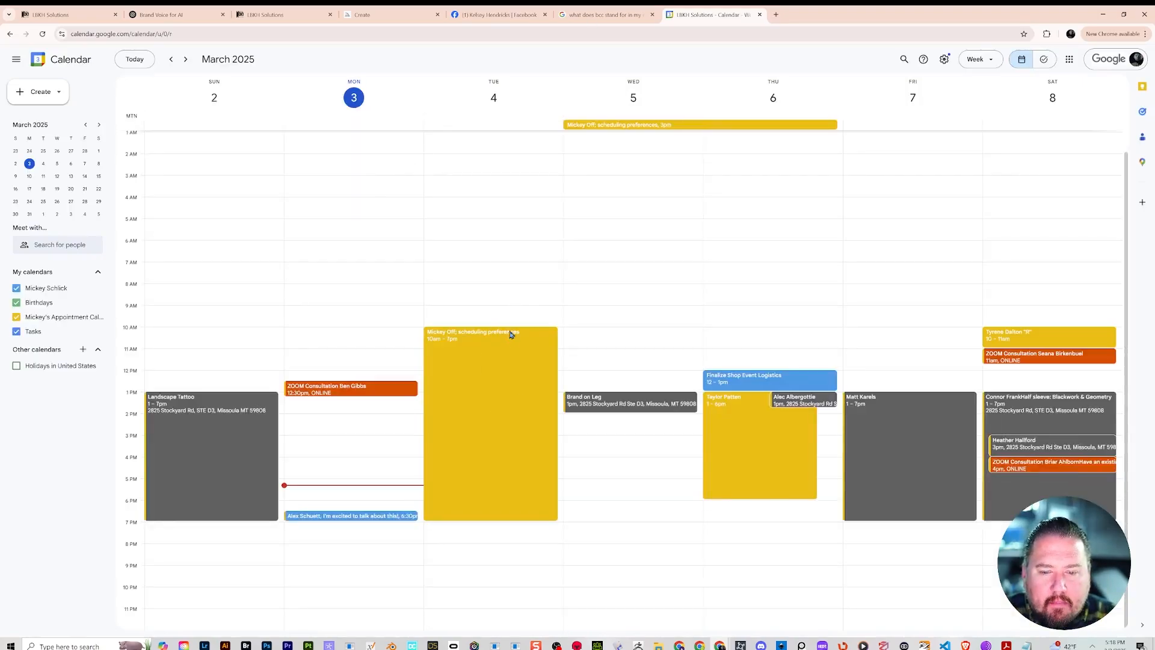
click(479, 399)
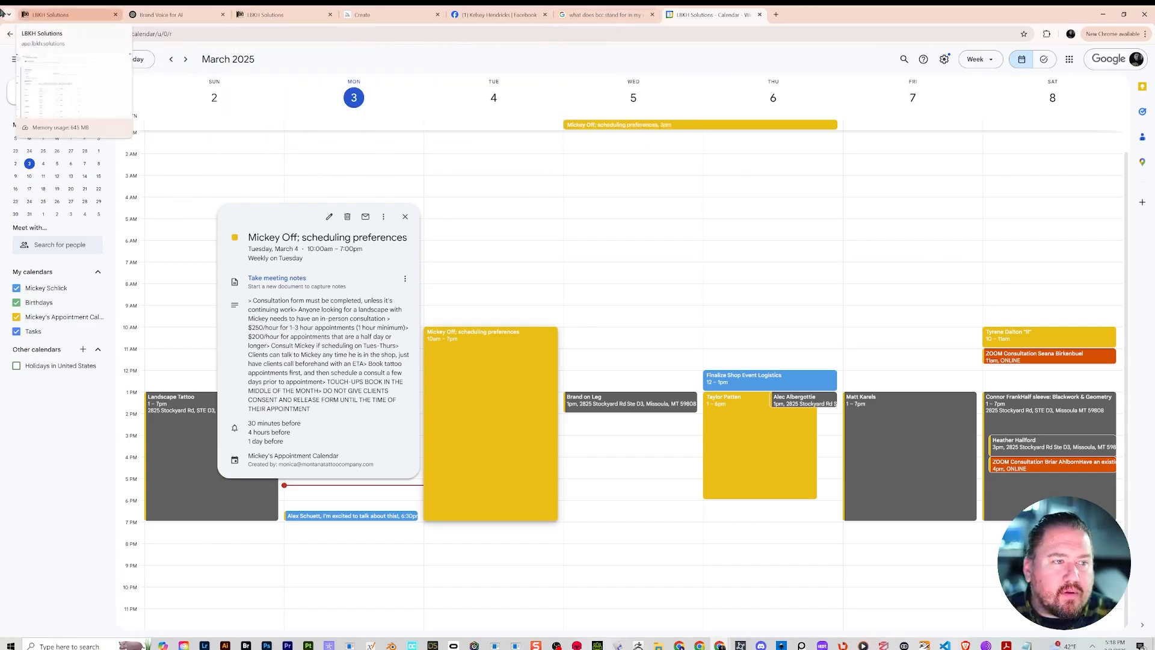
- Return to the profile settings and review the available hours for each weekday
click(43, 18)
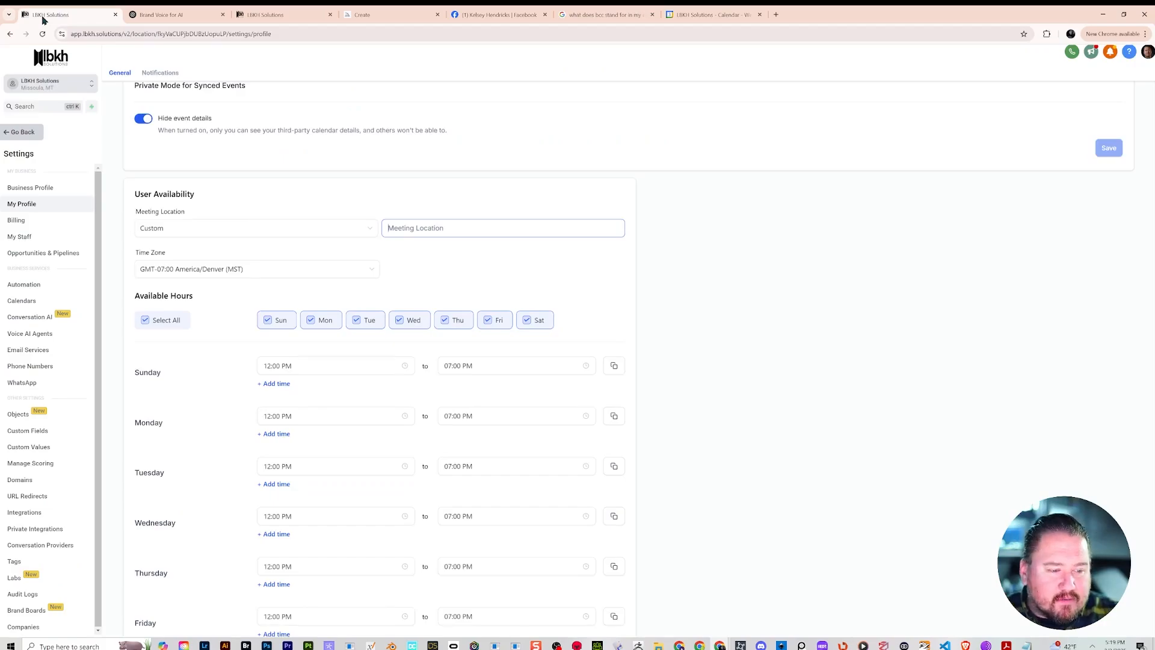
scroll(374, 188, down, 2)
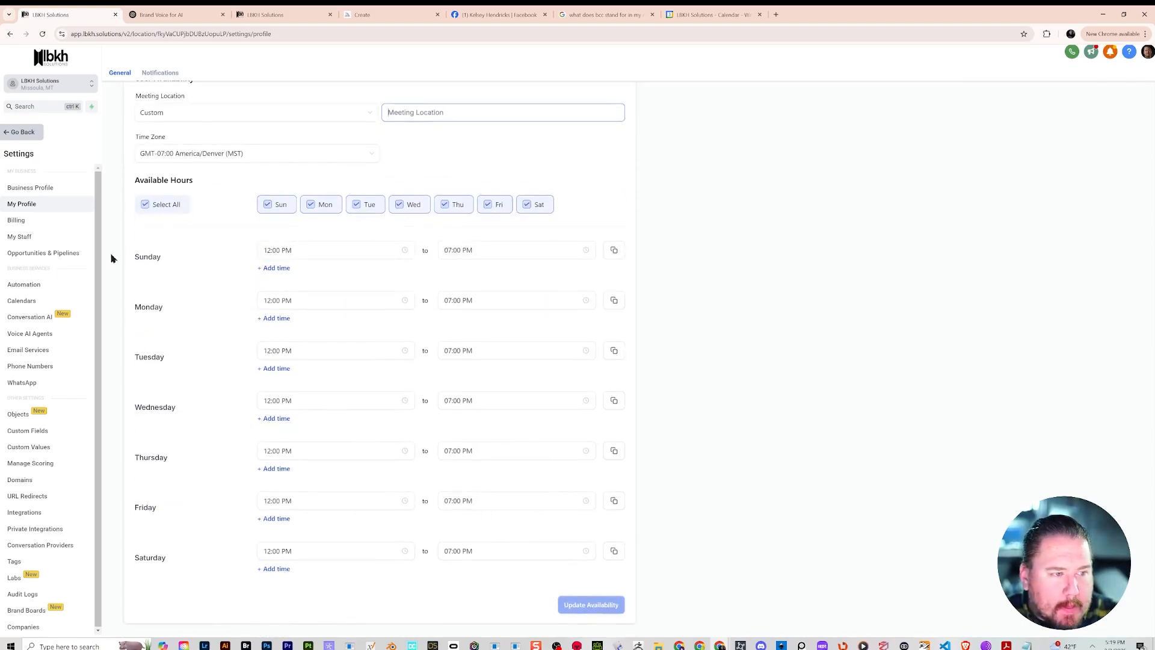
- Open the billing settings and view the payment method, billing information and payment history
click(56, 220)
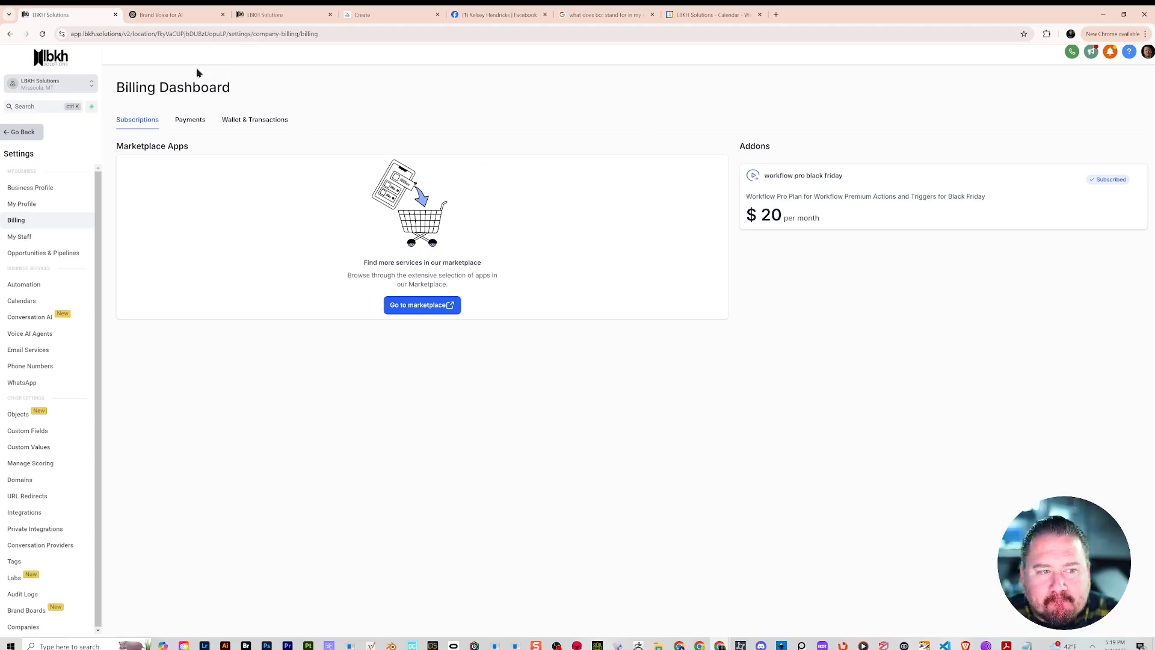
click(190, 120)
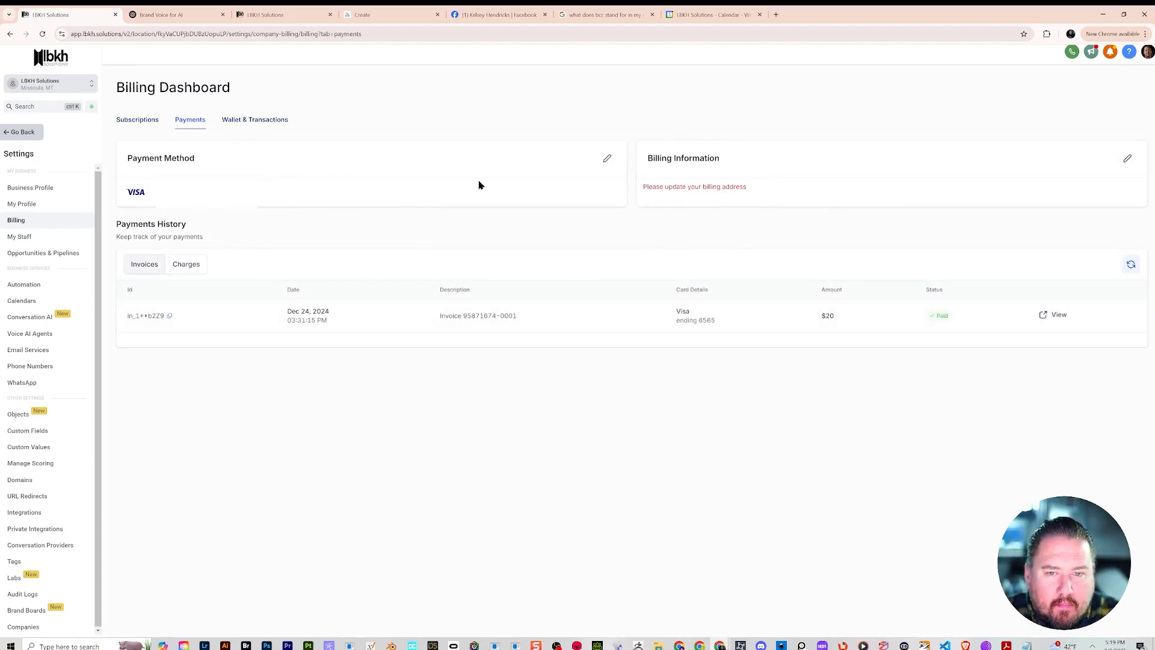
- Save the business name and address as the billing information
click(1127, 158)
click(714, 405)
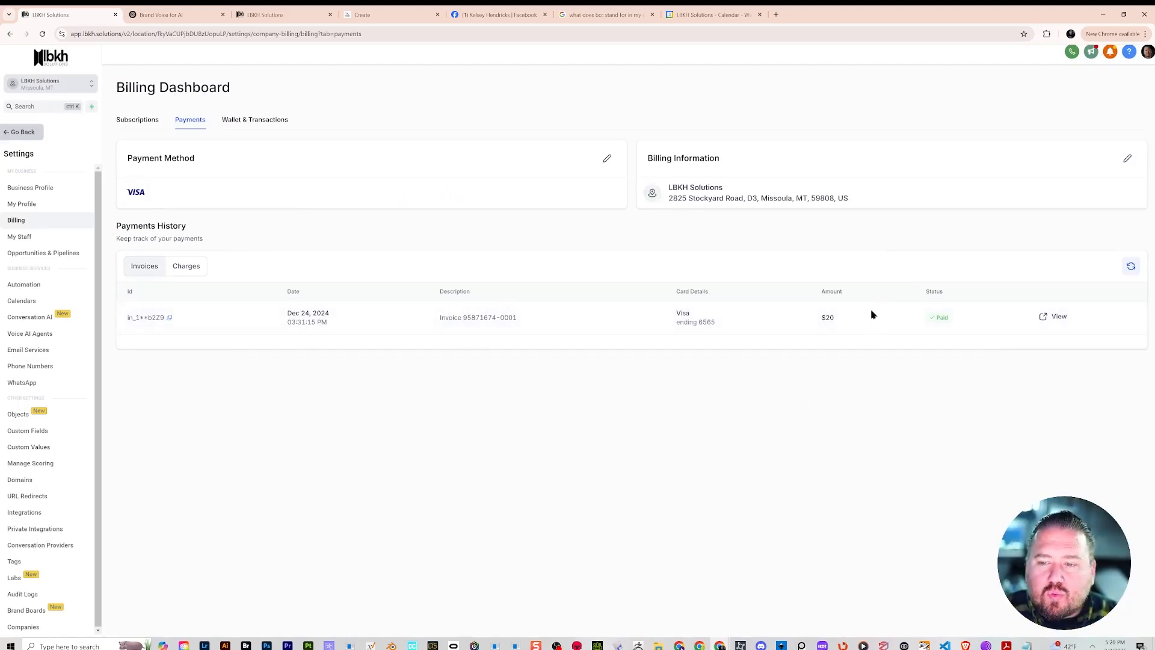
- Review the billing subscriptions and the wallet transactions, and return to the payments overview
click(147, 120)
click(241, 121)
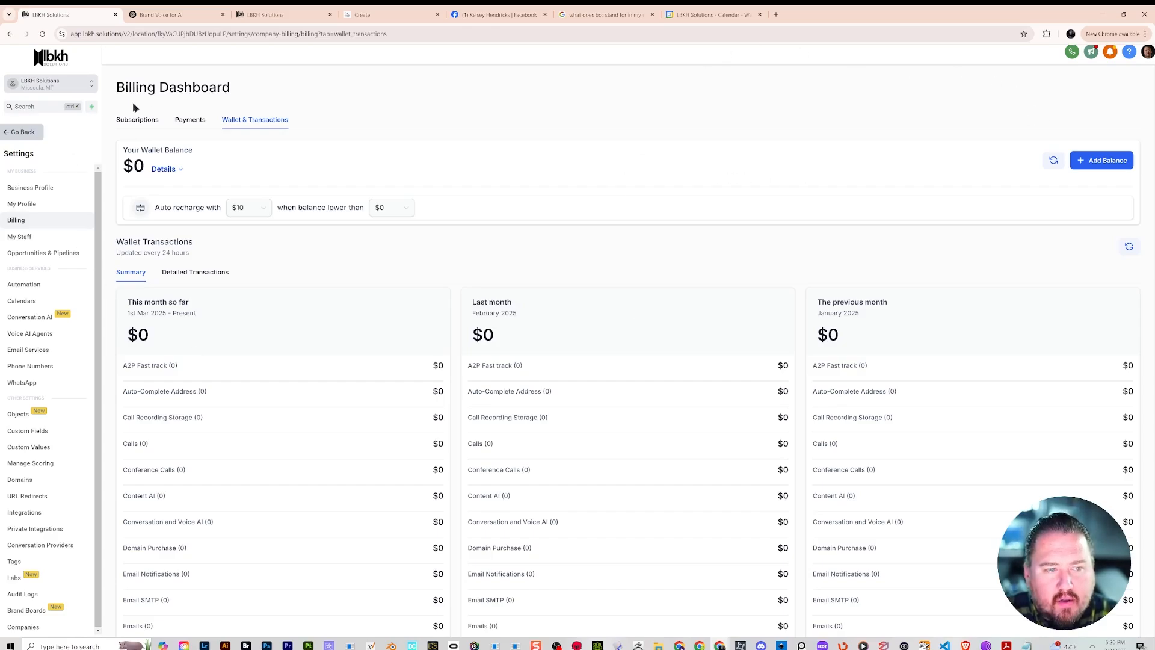
click(143, 123)
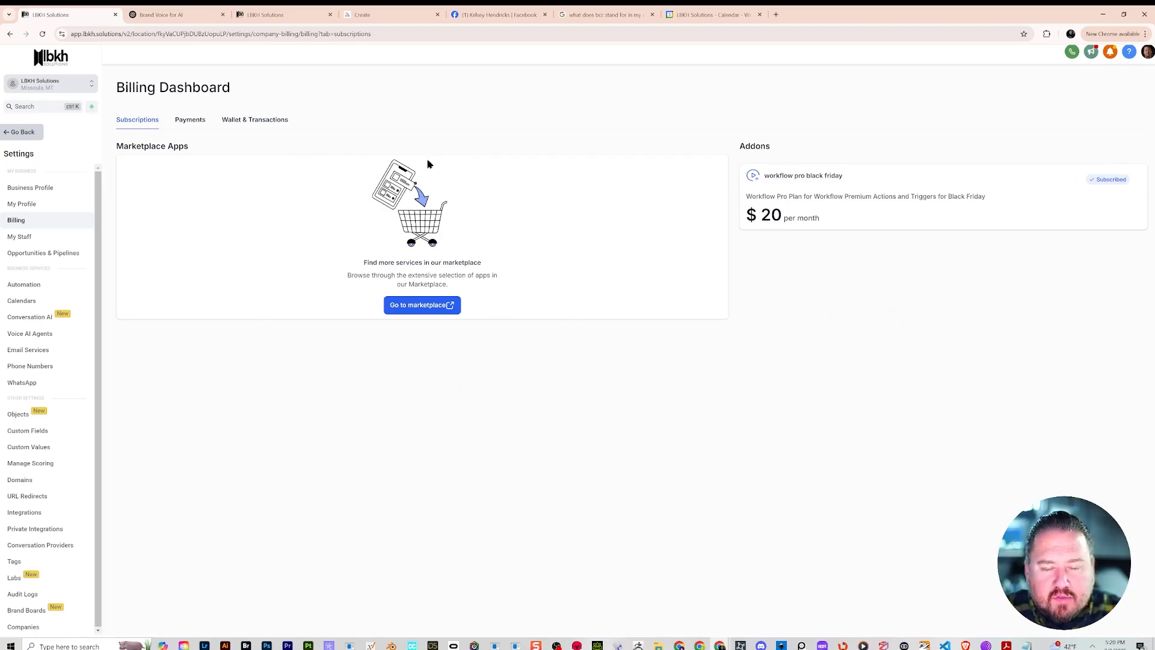
click(196, 121)
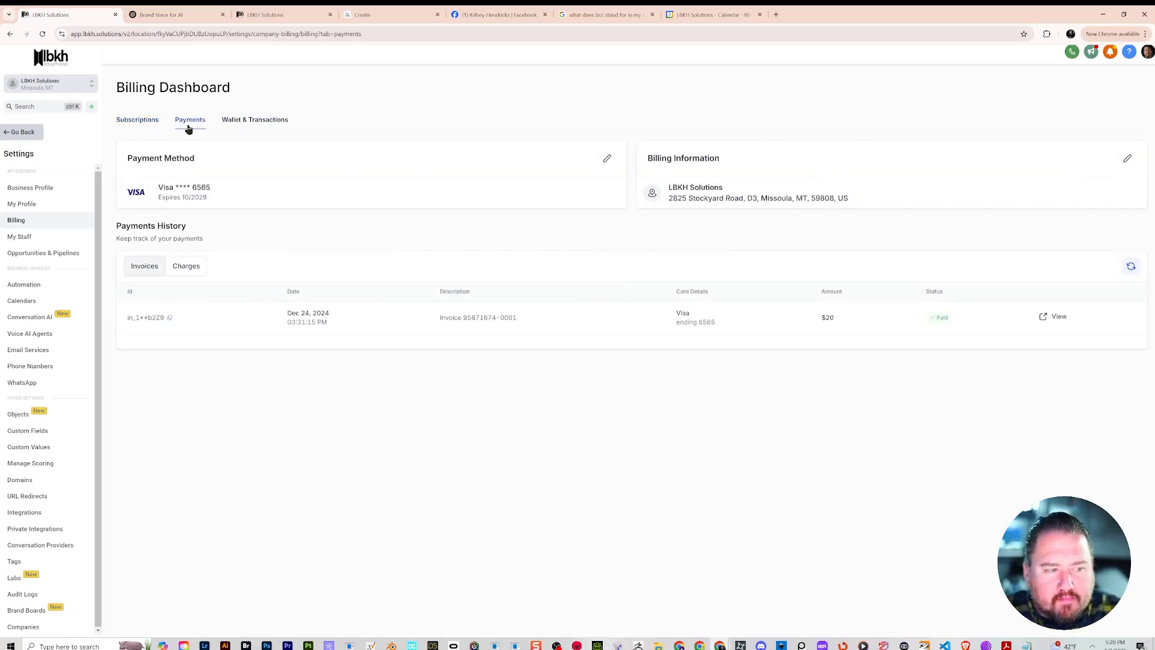
- Open the agency owner's staff record for editing and select the personal Zoom calendar as their calendar
click(24, 238)
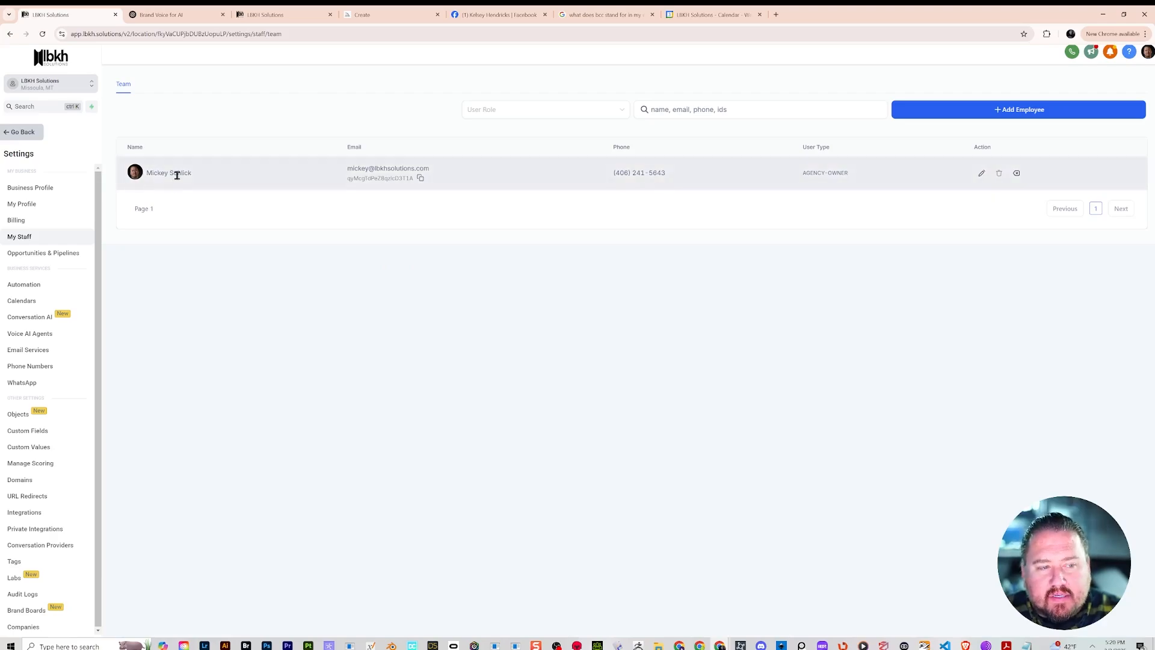
click(983, 172)
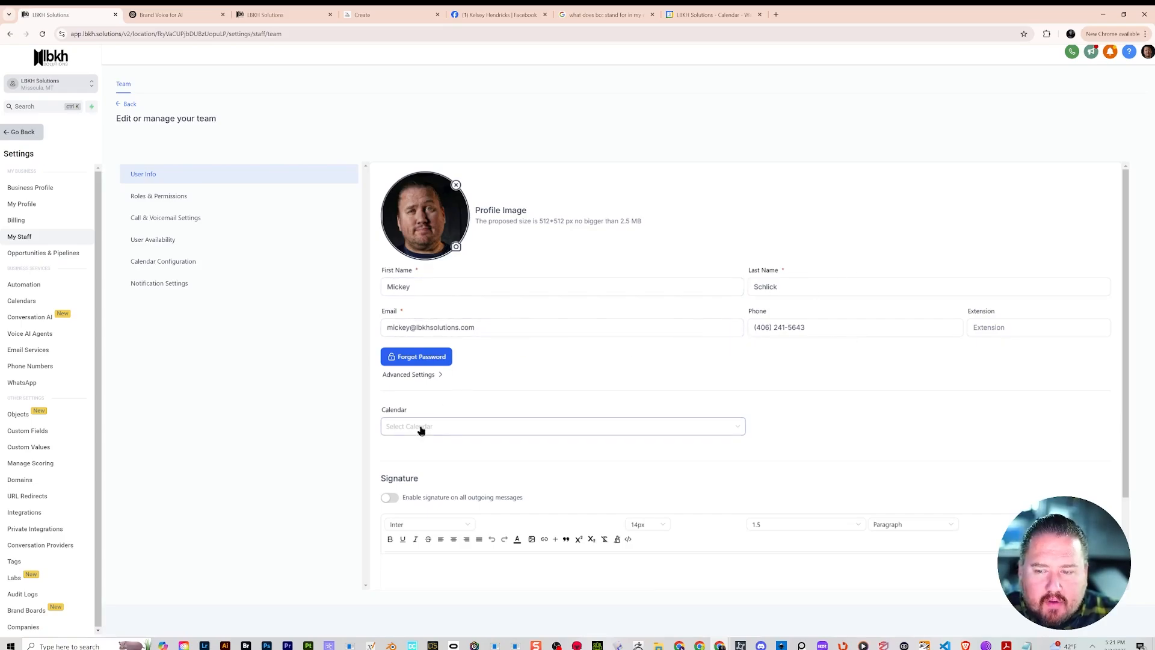
click(470, 427)
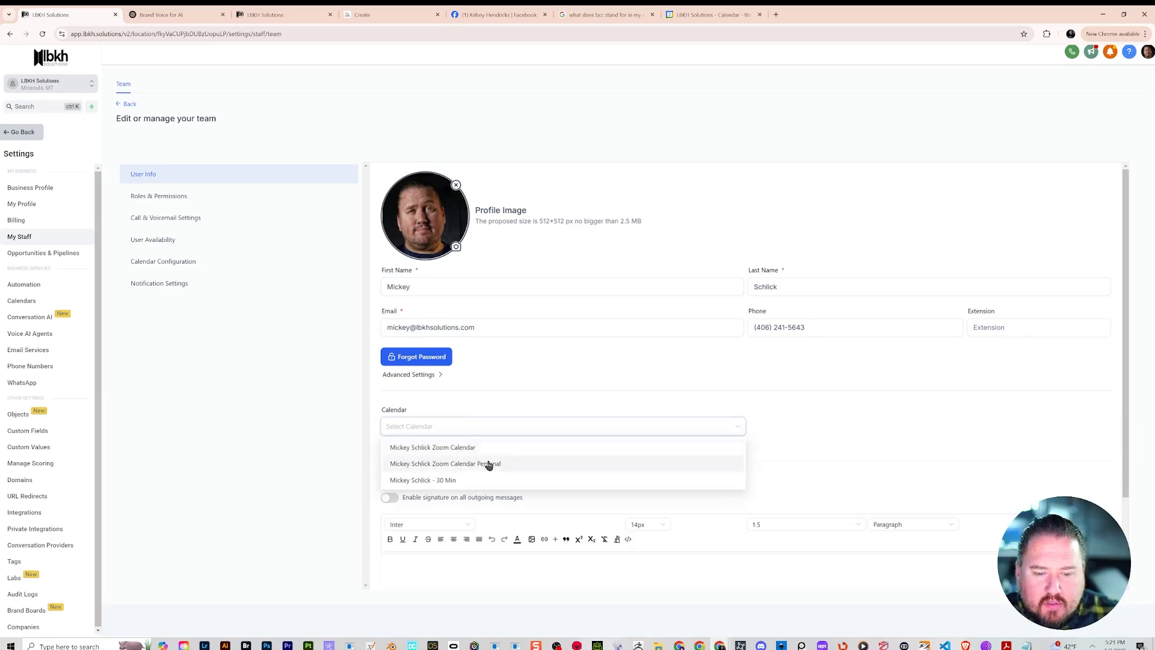
click(485, 463)
scroll(609, 369, down, 2)
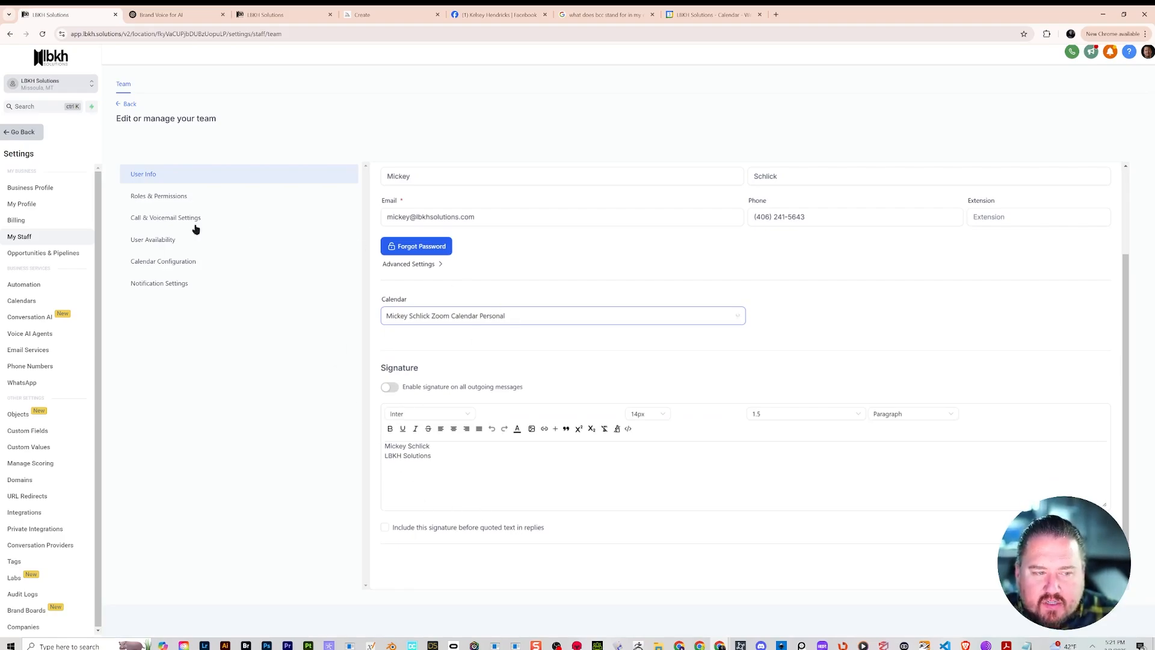
scroll(1042, 367, up, 2)
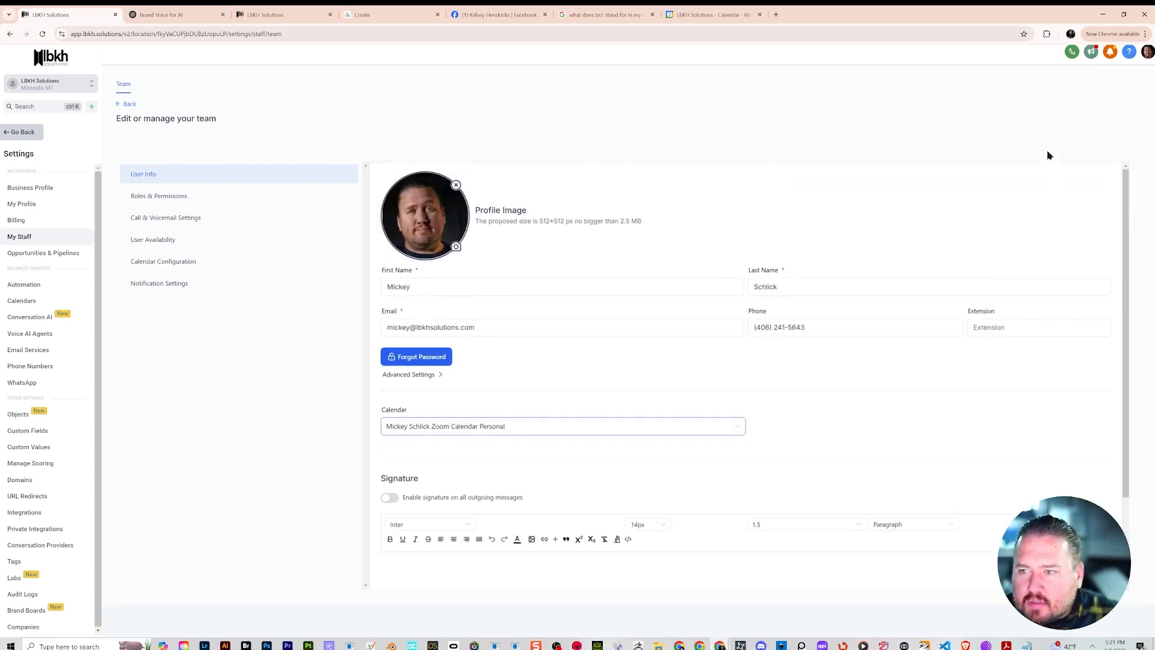
- In the personal profile, extend the signature with "/ LBKH.solutions", the phone number, the e-mail address and a line reading "Zoom!"
click(32, 224)
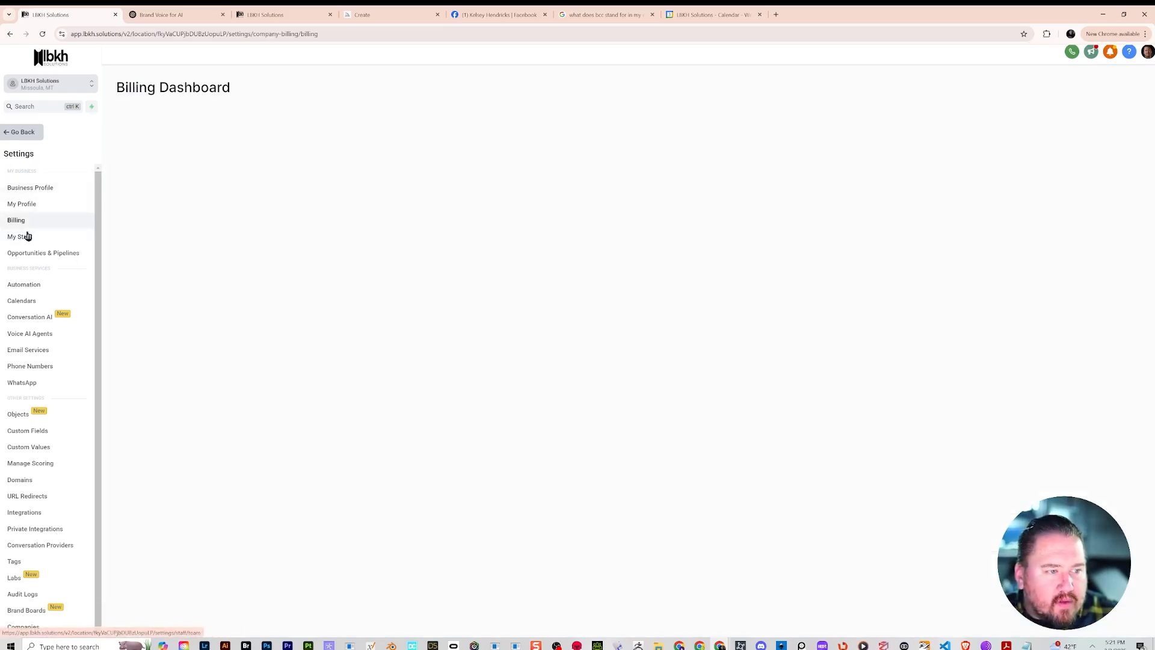
click(26, 205)
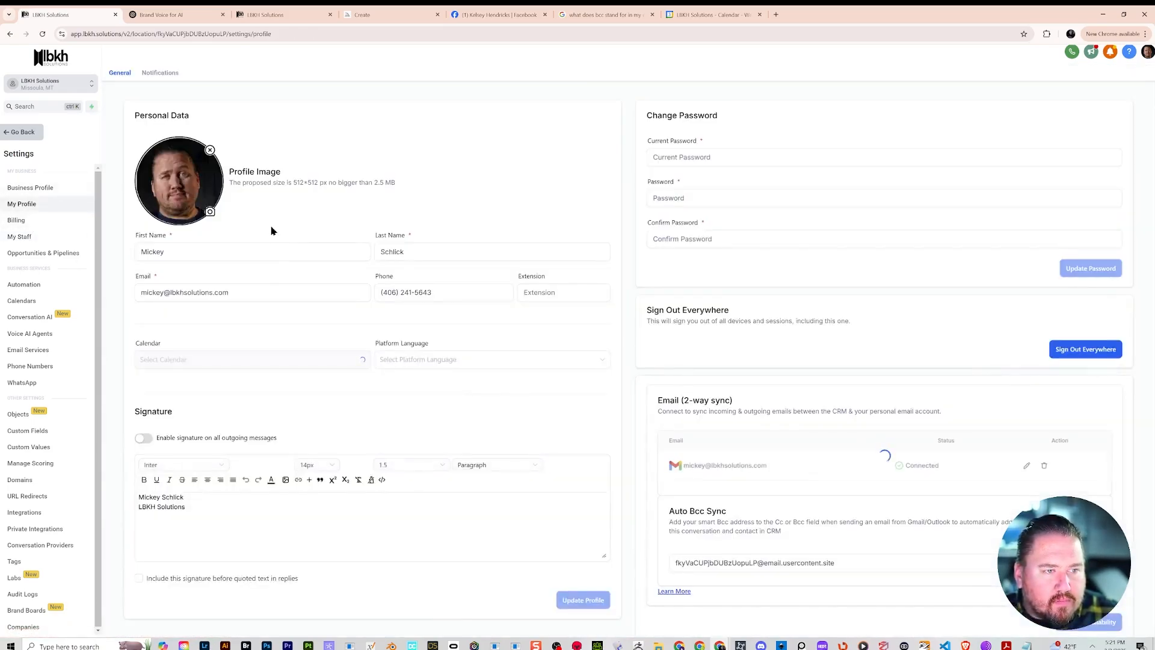
scroll(271, 227, down, 5)
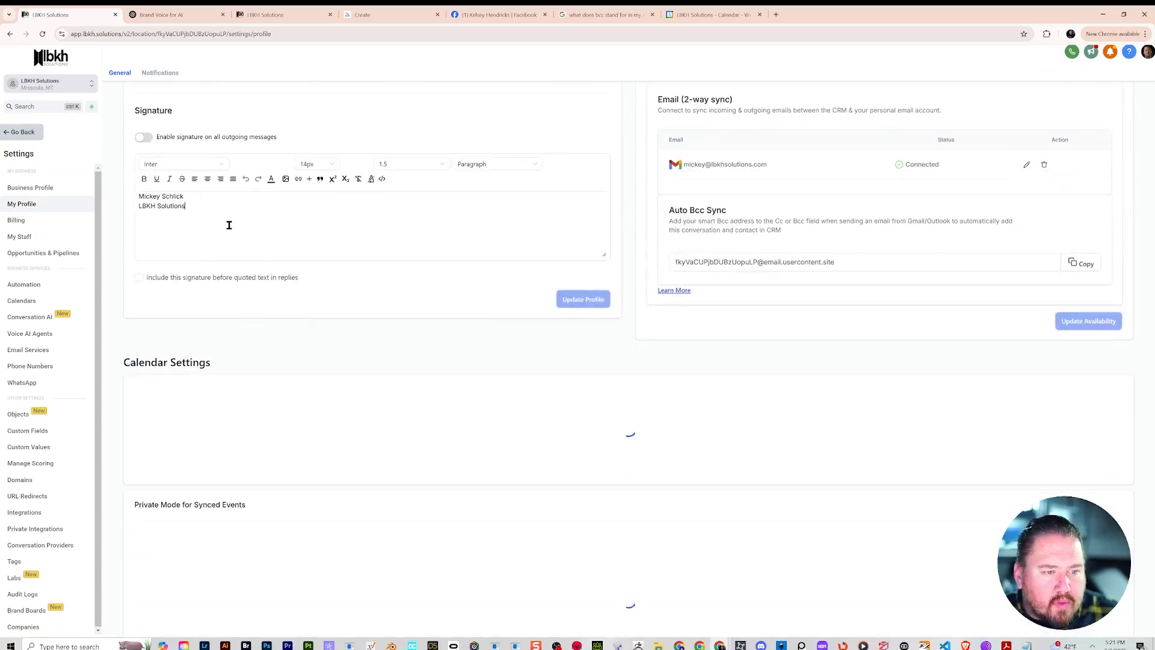
click(207, 207)
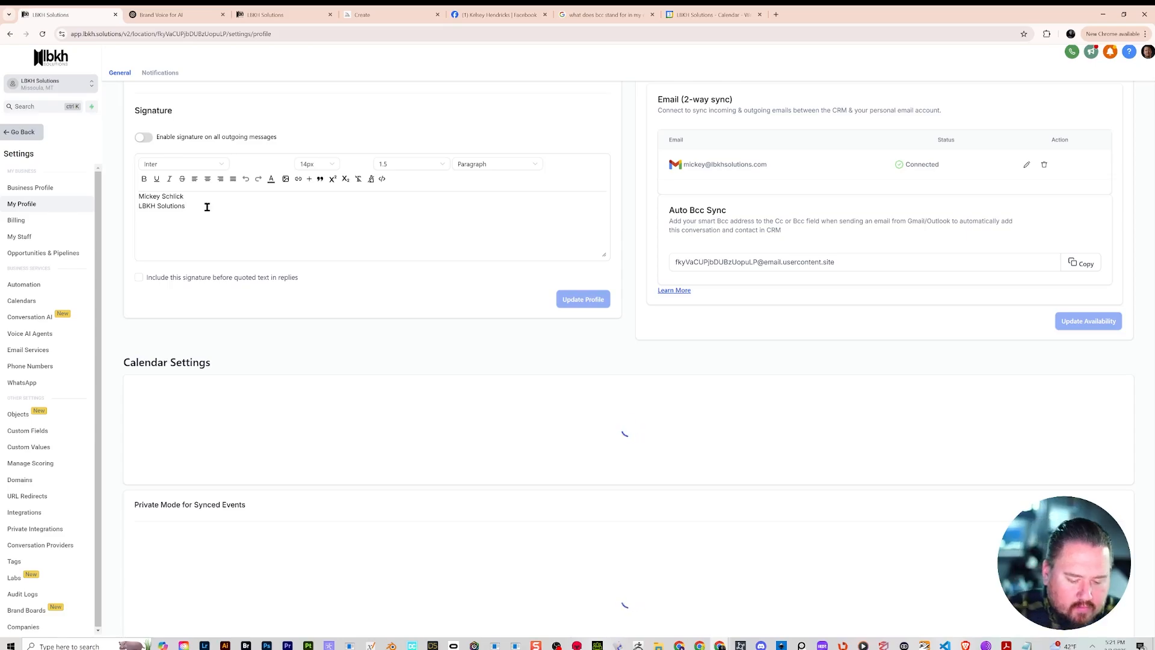
text(/)
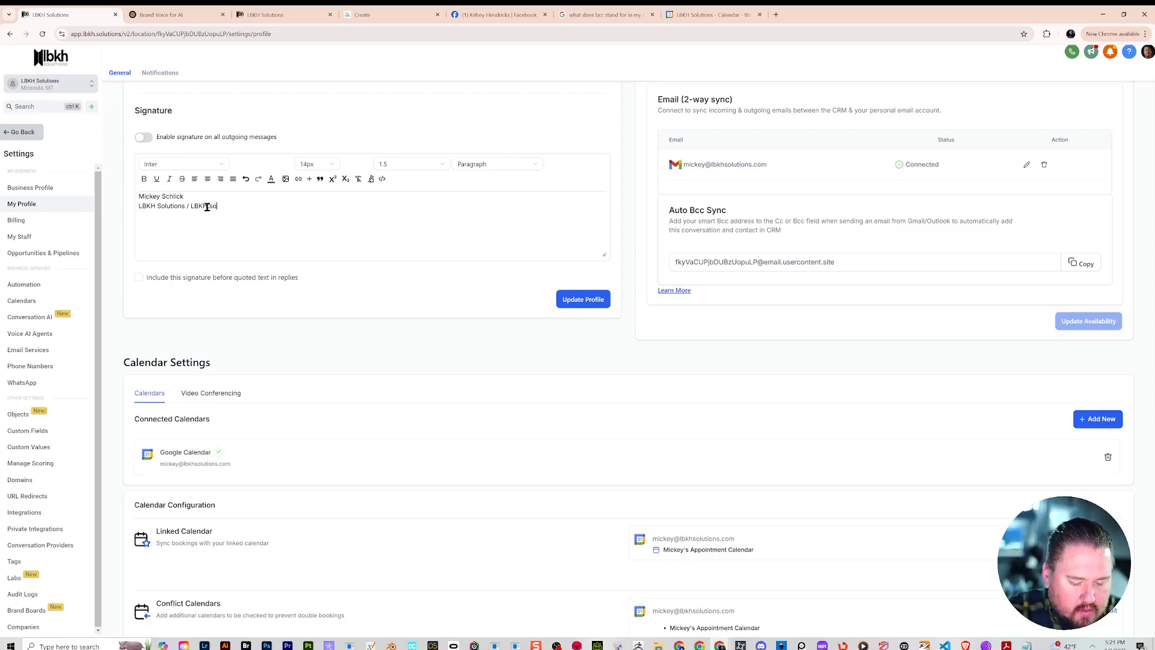
text(LBKH.solutions)
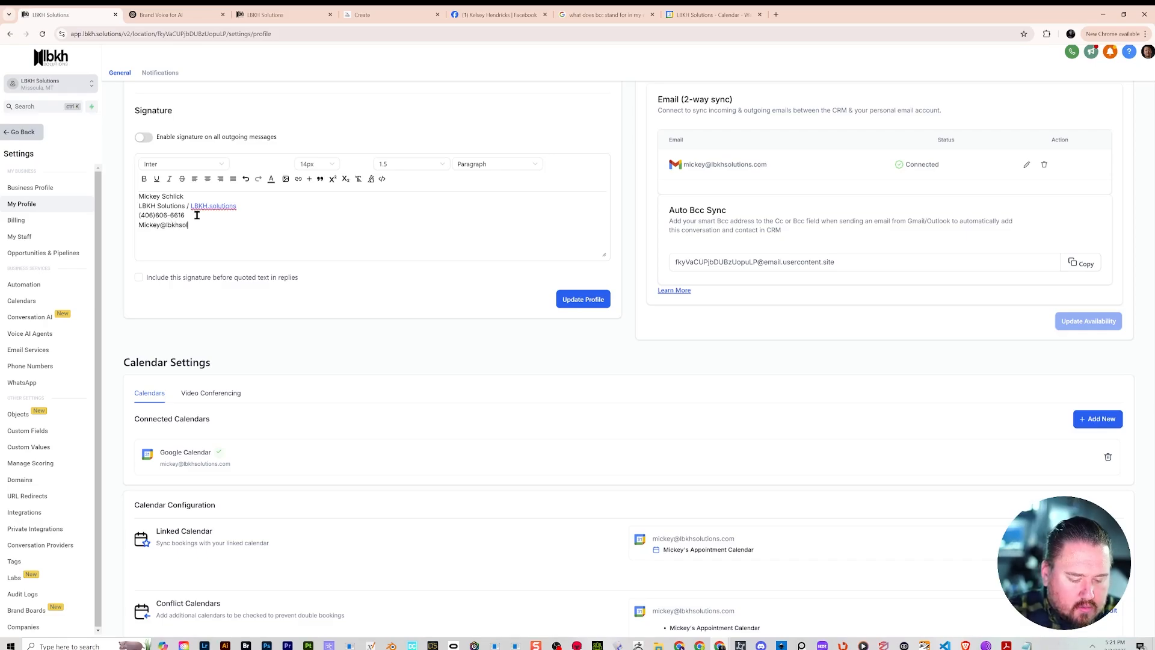
text(com)
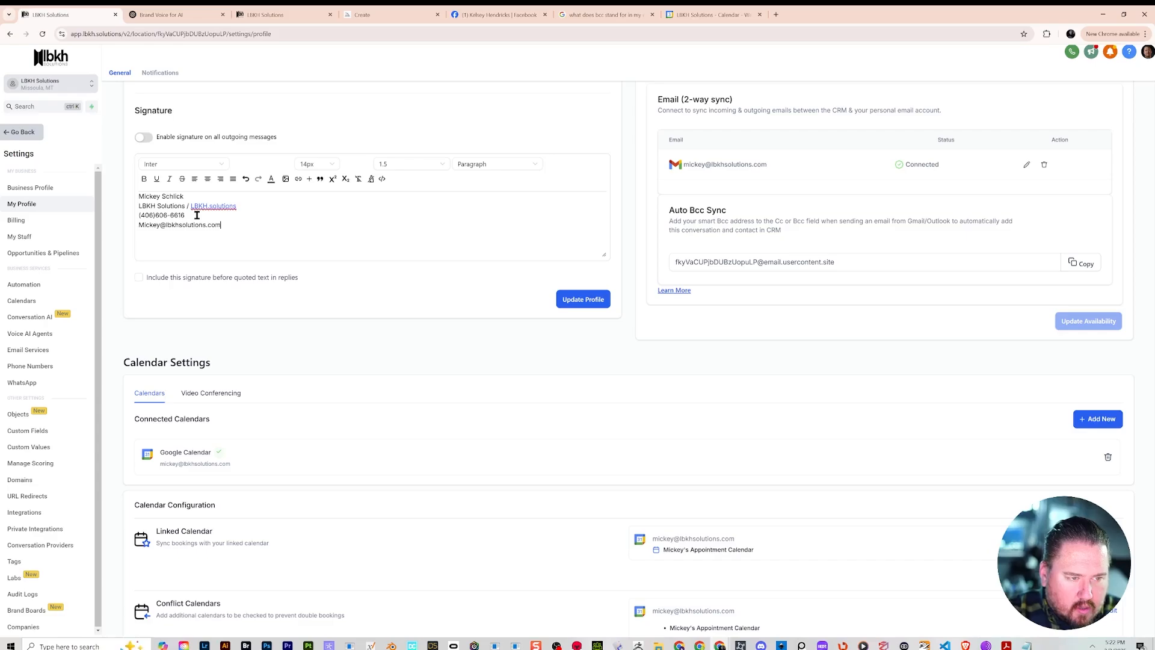
key(Return)
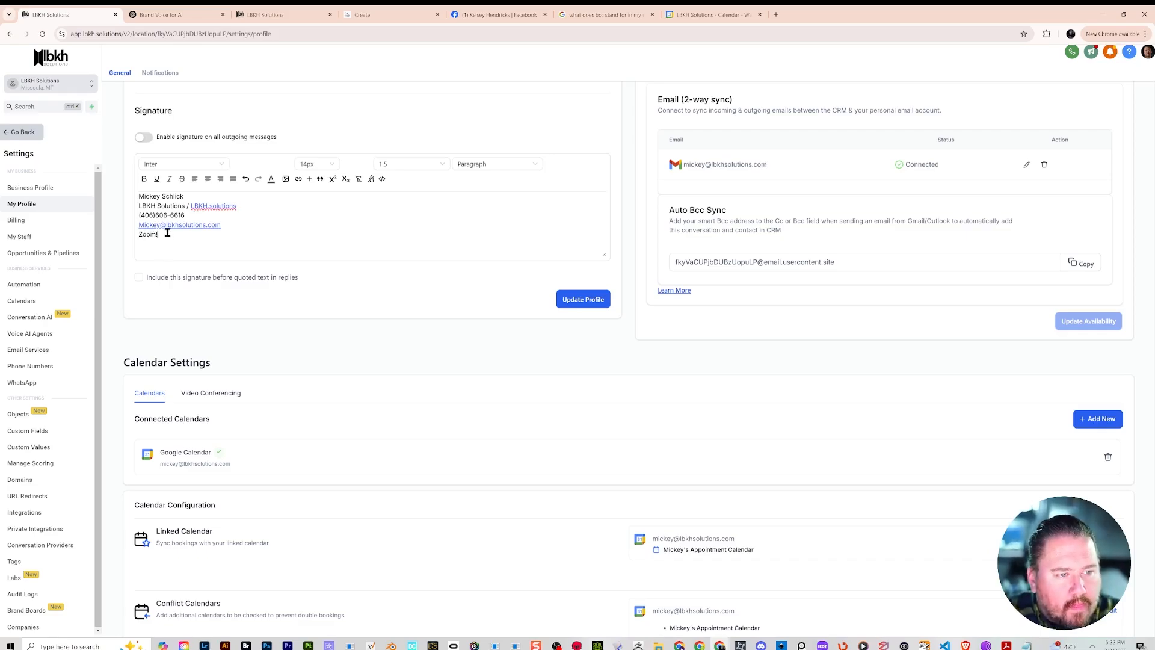
- Link the signature text "Zoom!" to the copied Zoom calendar booking URL, set to open in a new window
drag(167, 234, 129, 242)
click(298, 179)
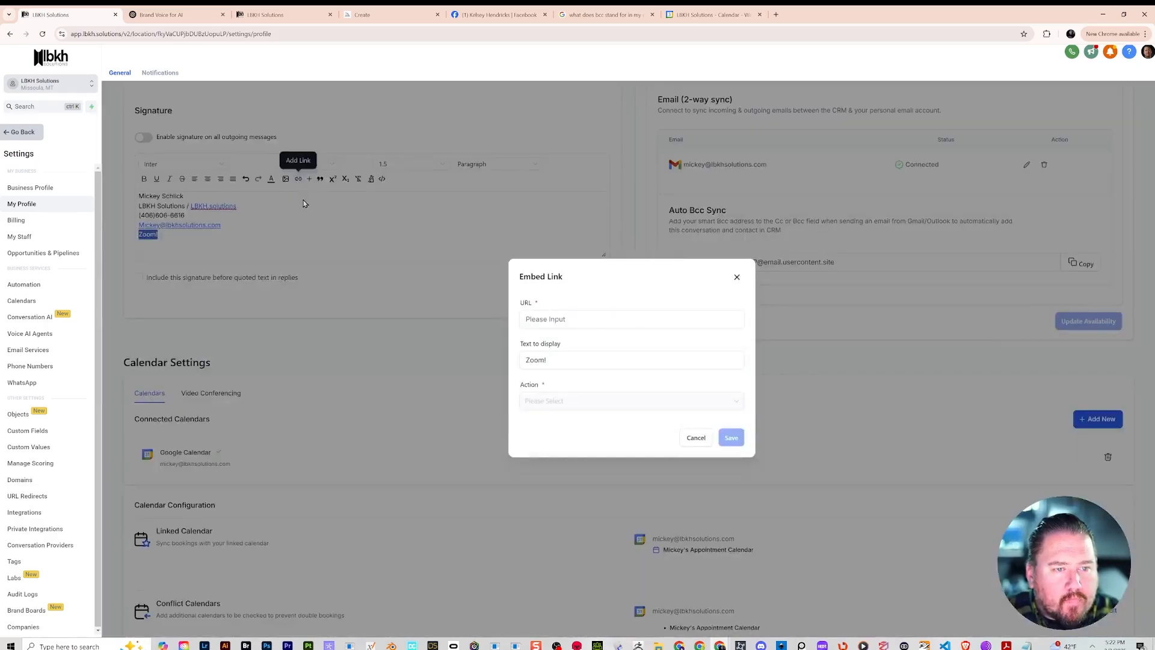
click(573, 322)
key(ctrl+v)
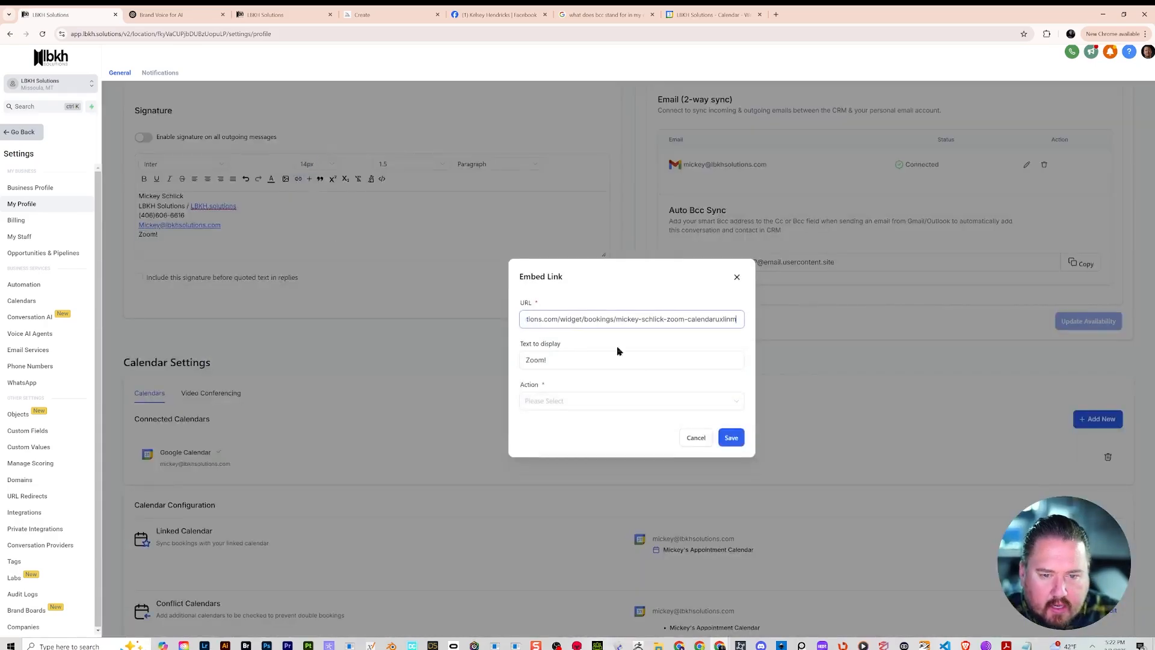
click(729, 438)
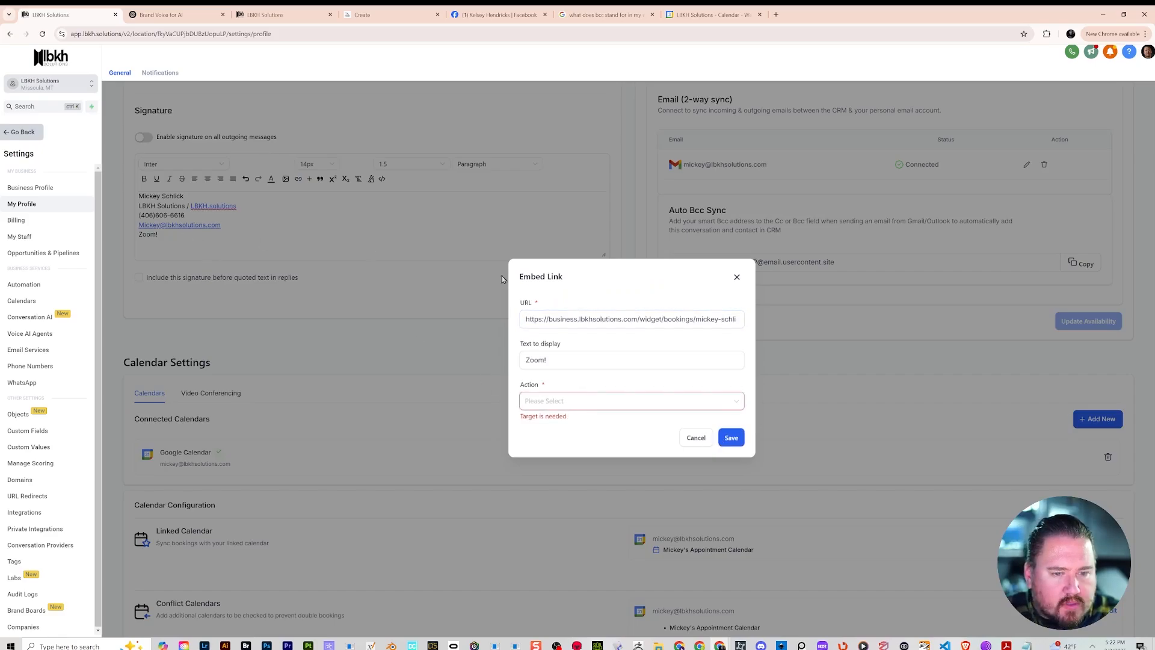
click(633, 402)
click(596, 439)
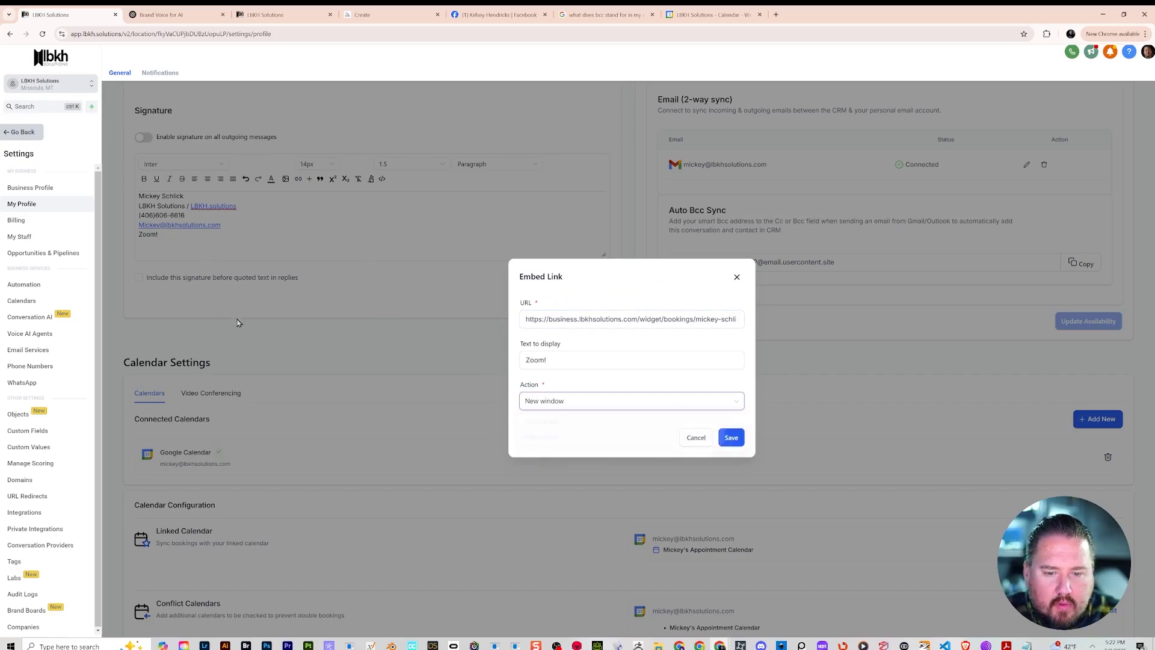
click(629, 403)
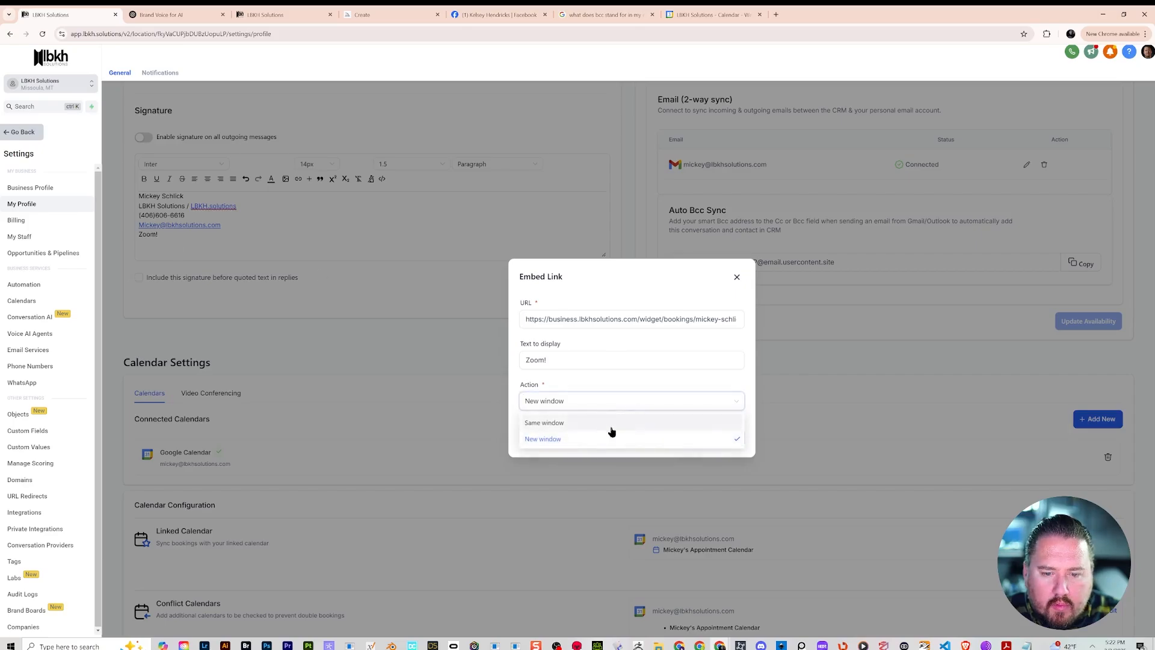
click(563, 441)
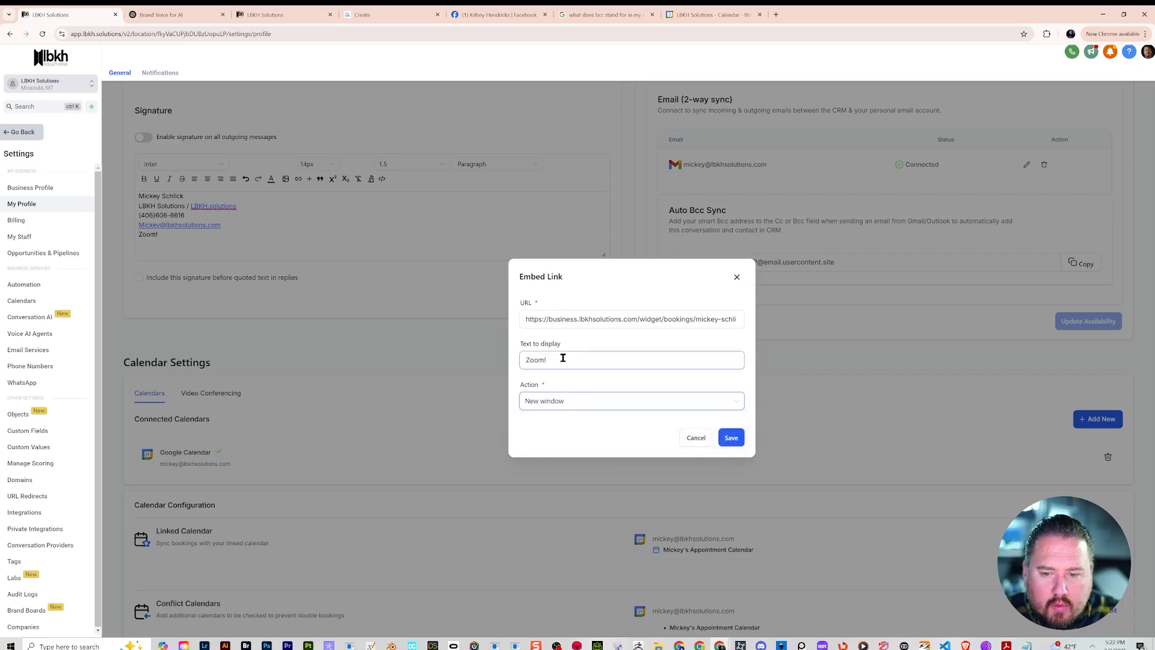
click(731, 439)
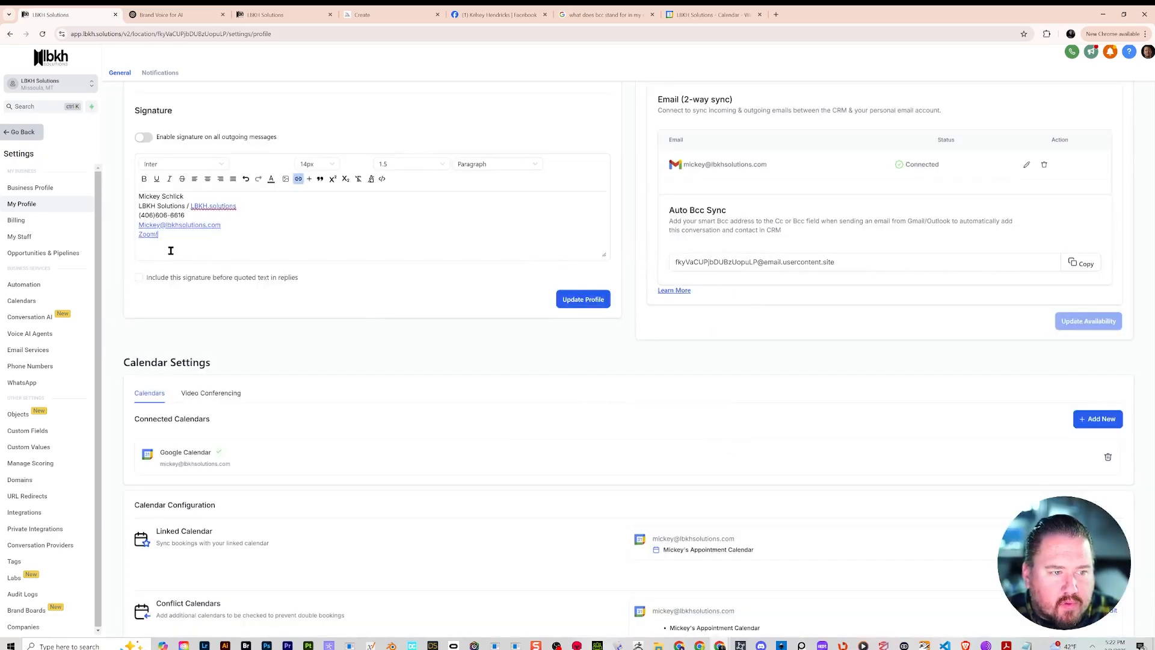
- In the other LBKH Solutions browser tab, leave the calendar settings and switch to the owner's personal sub-account
click(266, 10)
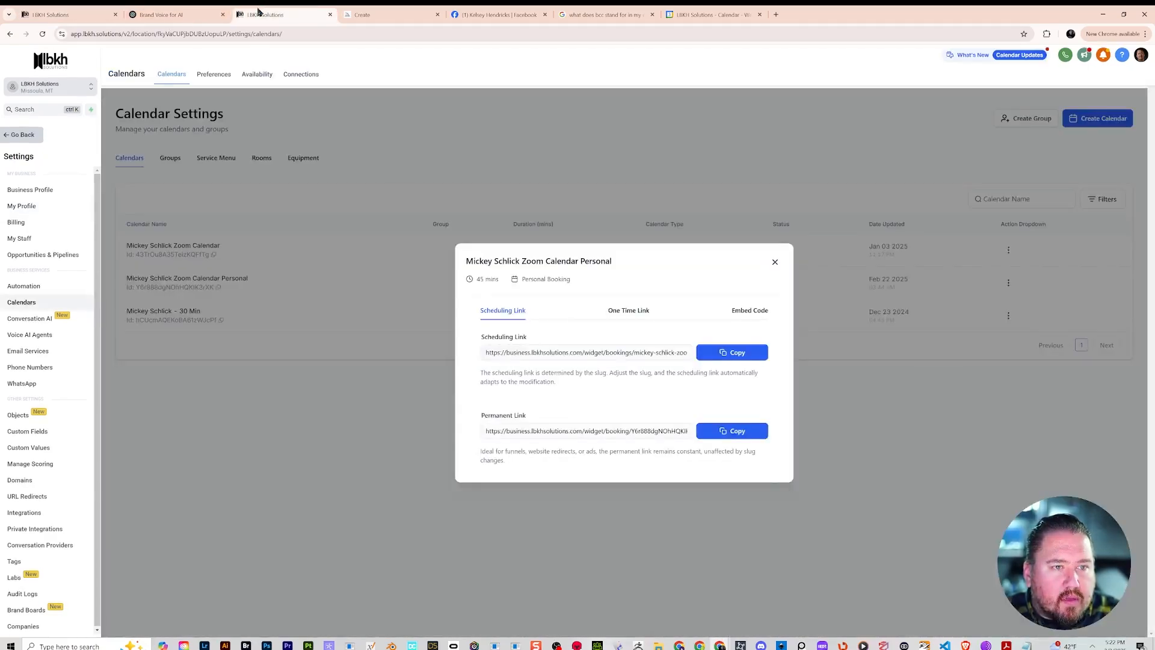
click(151, 14)
click(305, 14)
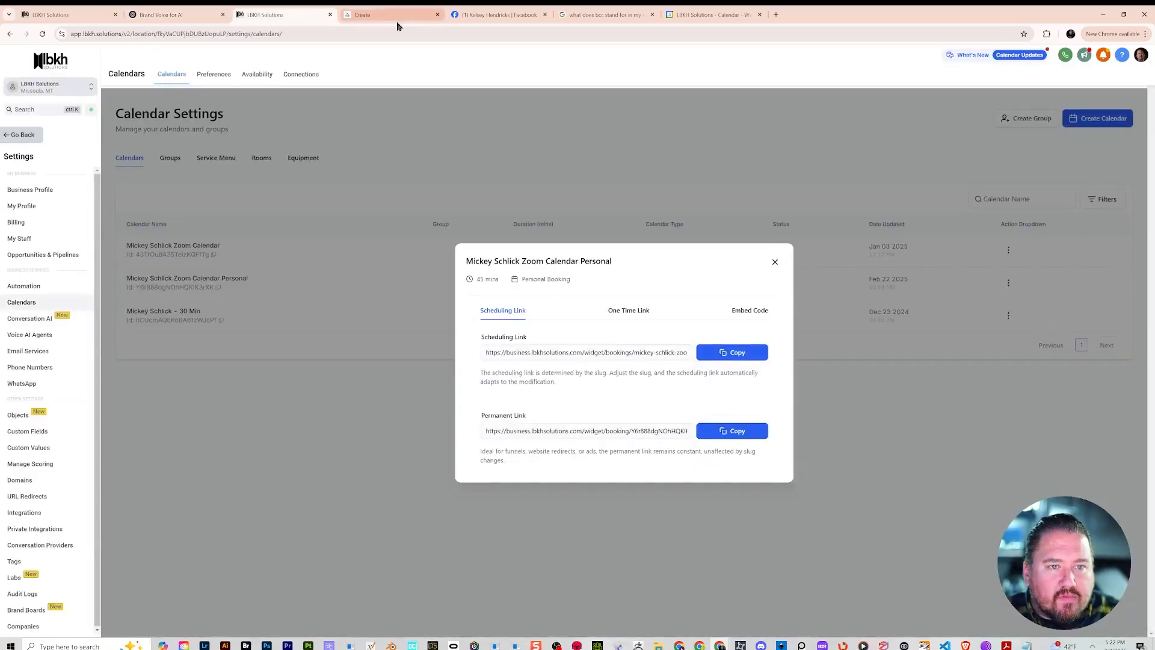
click(10, 34)
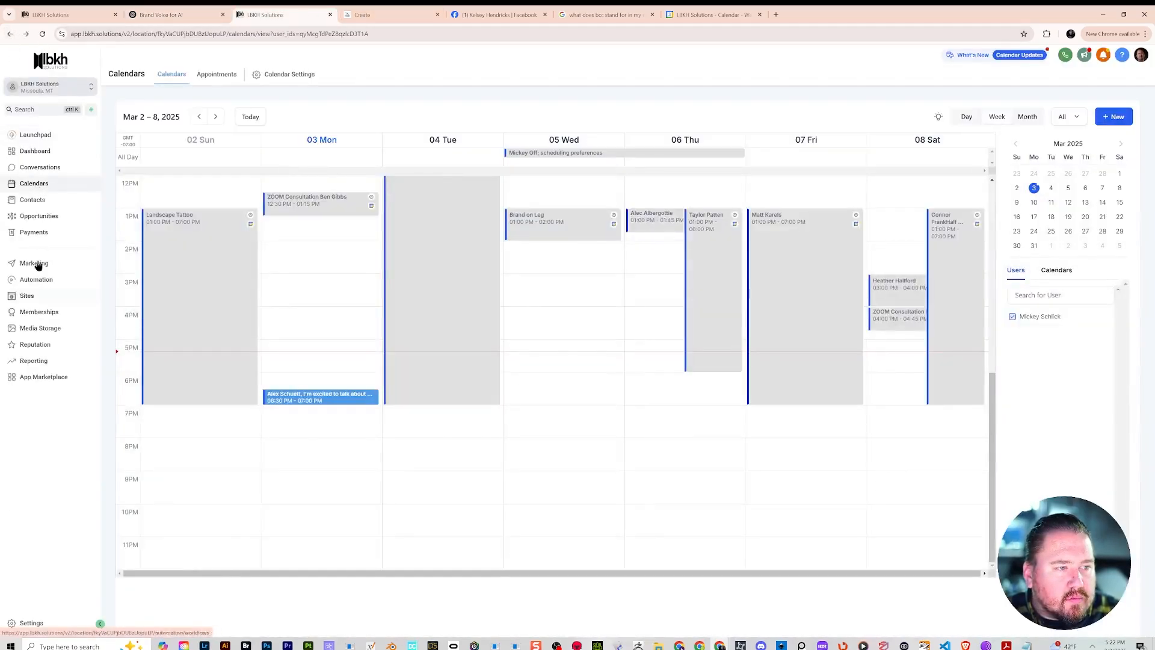
click(56, 88)
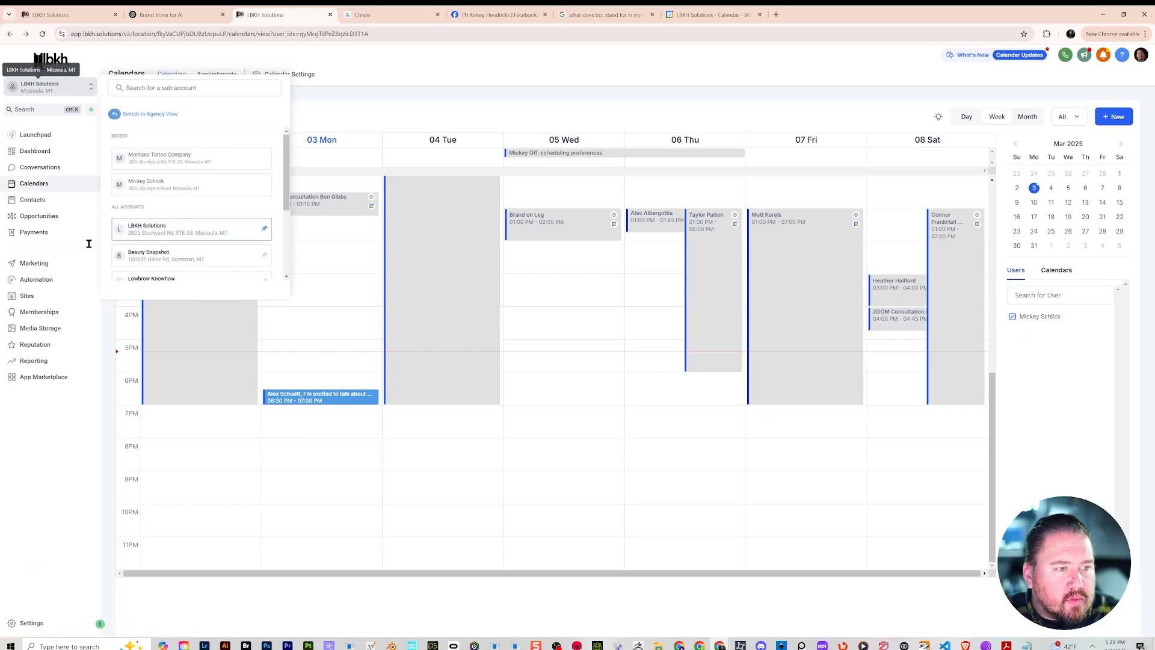
click(161, 159)
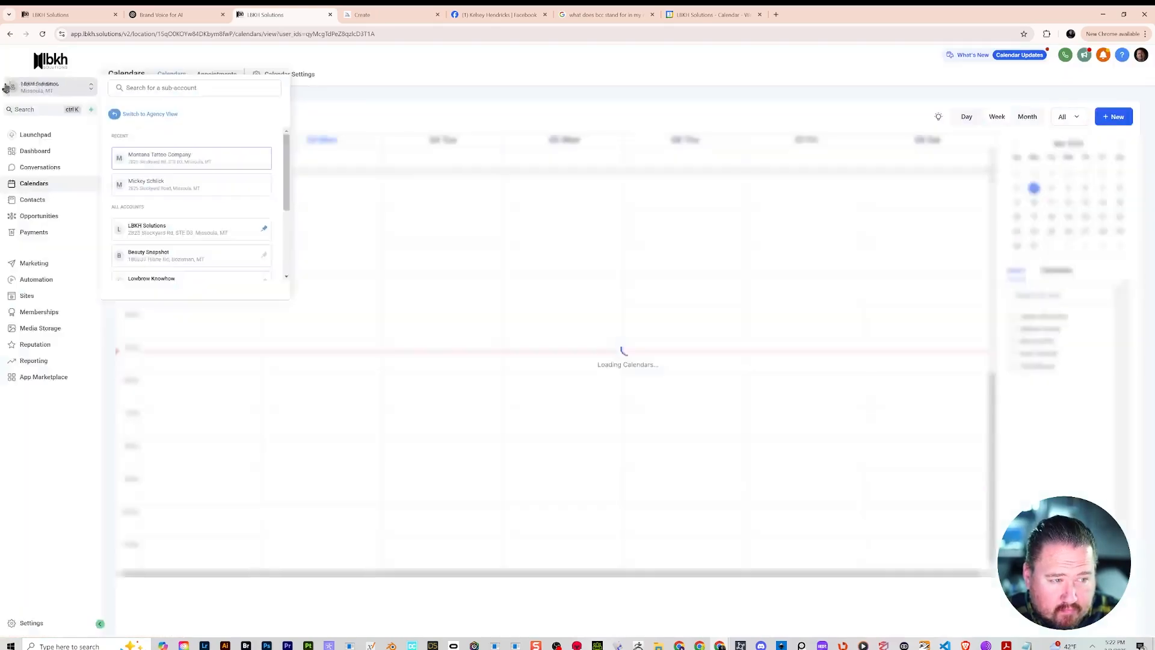
click(194, 191)
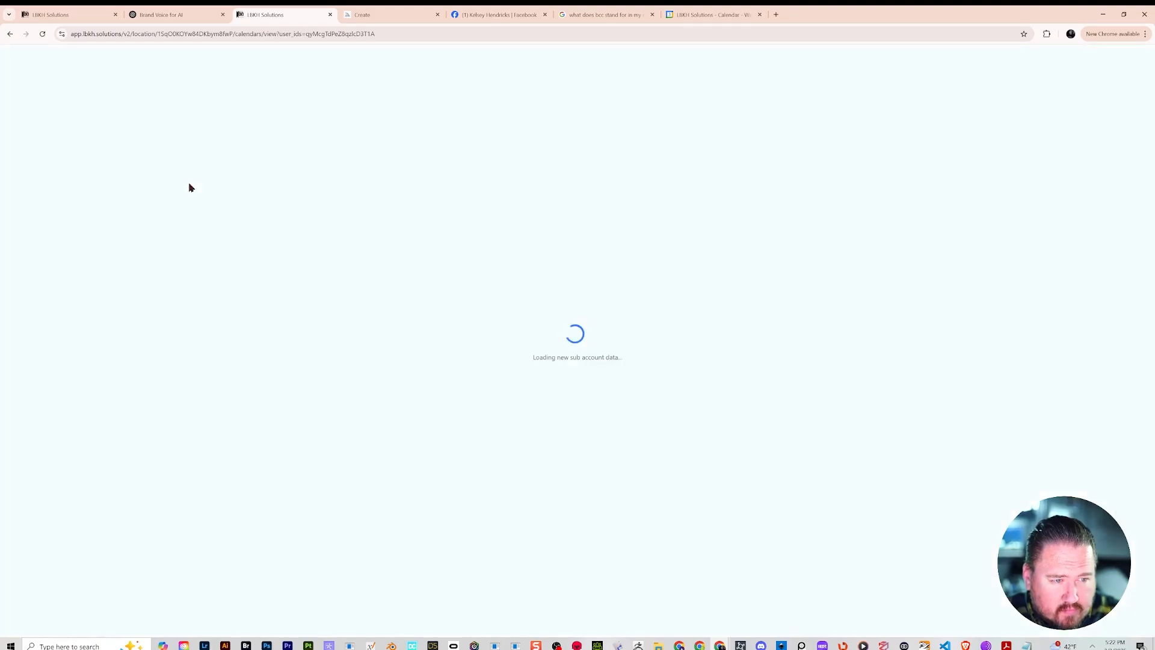
- Open the media storage, find the image LOWBROW (1) copy.png and copy its link
click(42, 329)
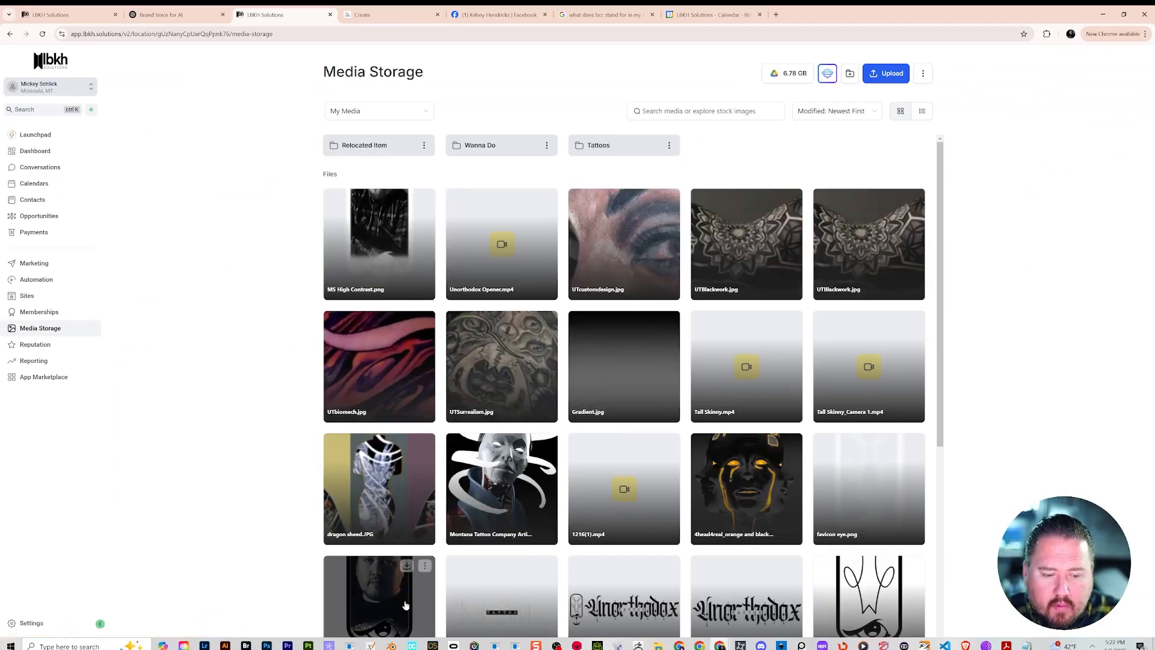
scroll(333, 402, down, 5)
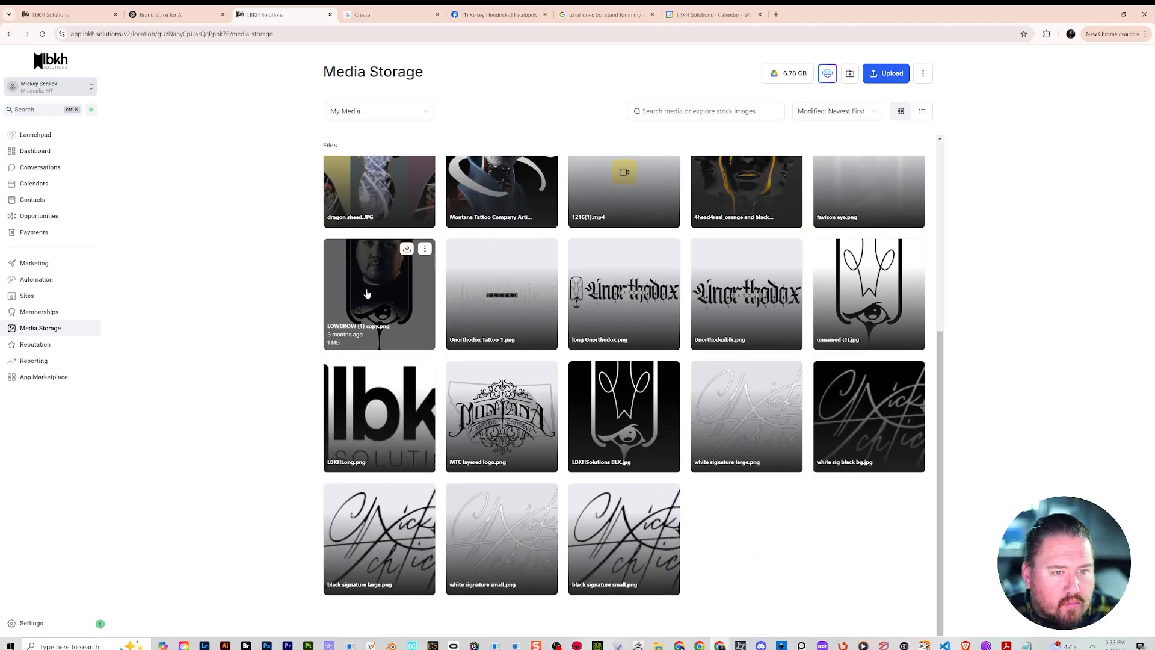
scroll(368, 293, up, 5)
scroll(370, 343, down, 3)
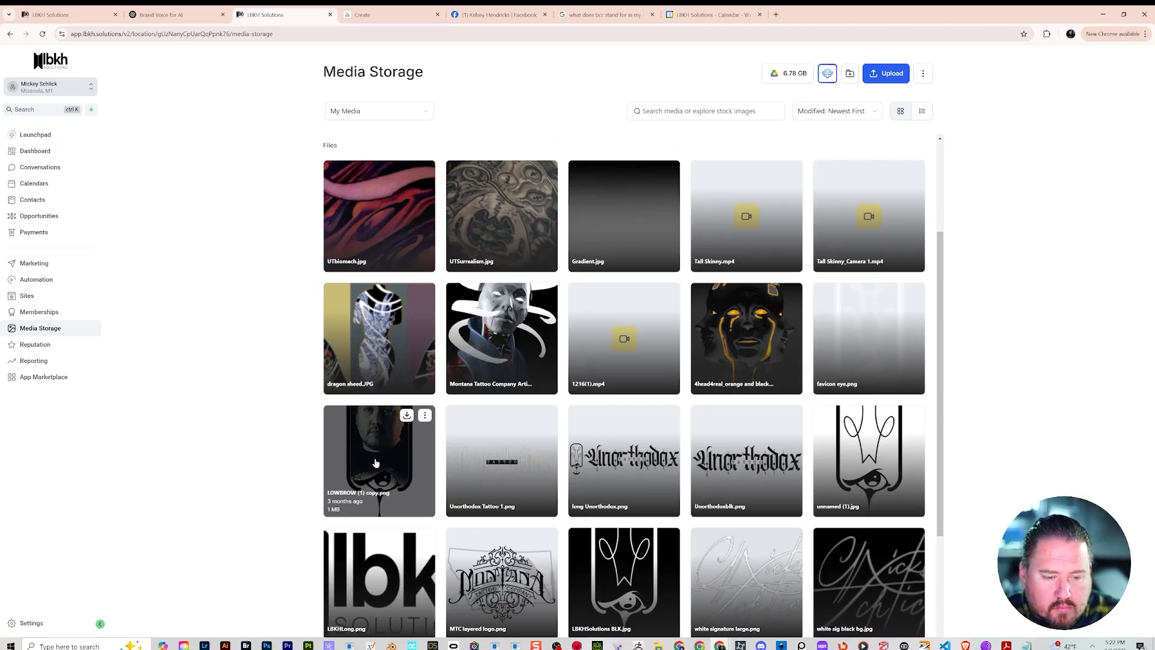
click(375, 463)
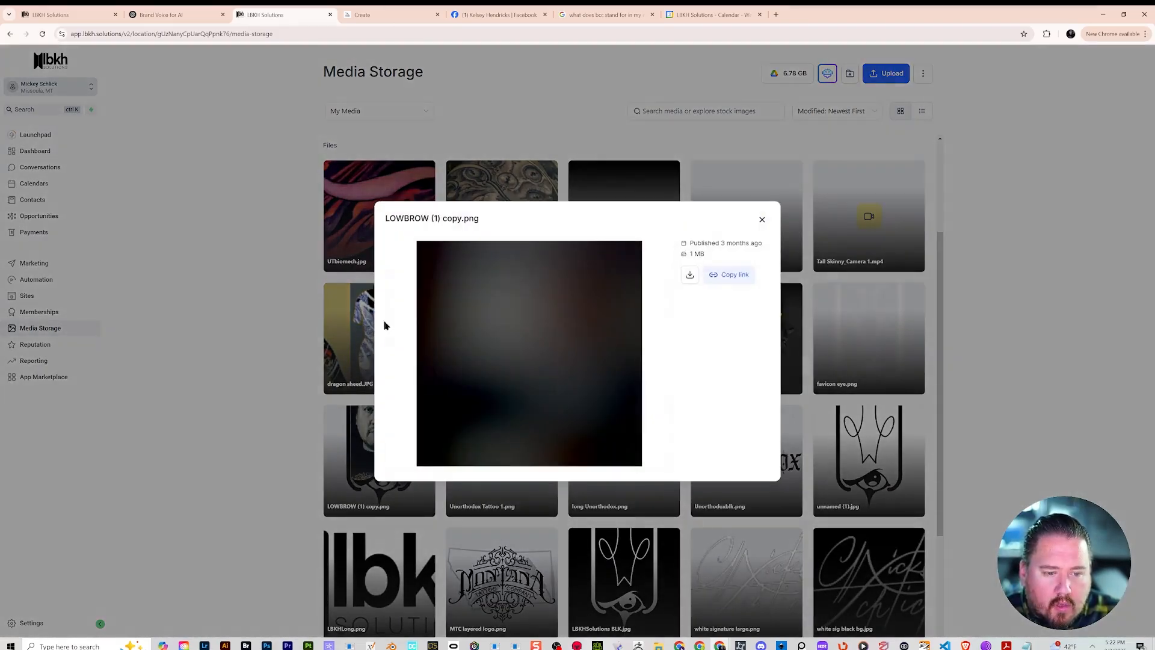
click(742, 287)
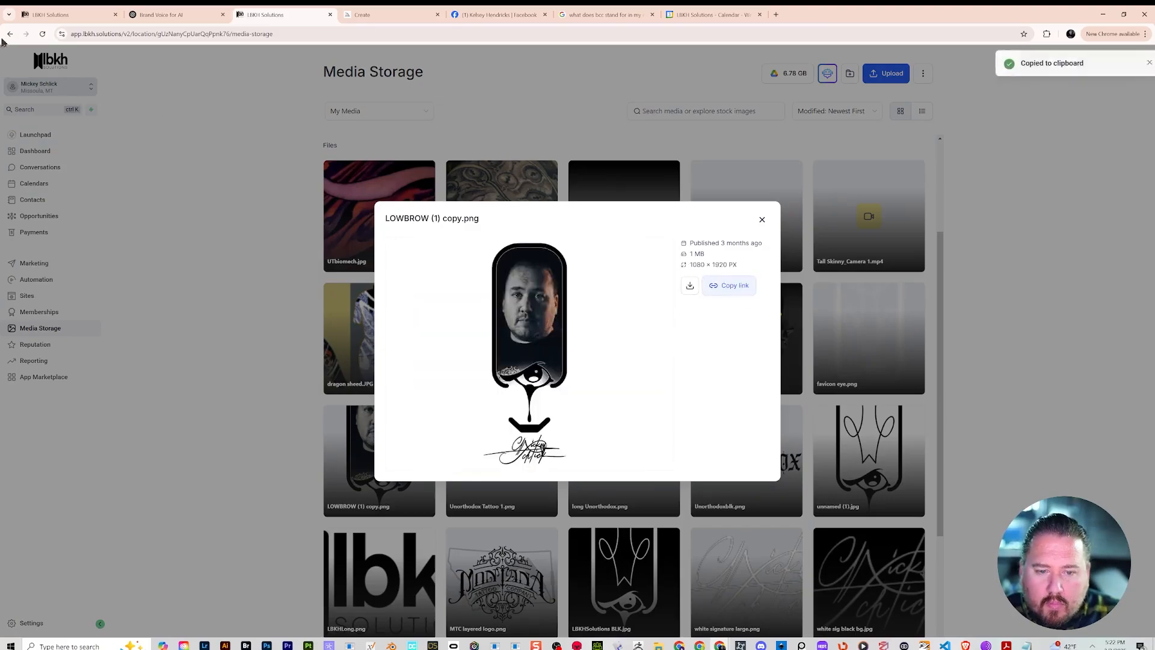
- Back in the profile signature, add a line below "Zoom!" and set up an embedded image with the copied URL and a width of 100 px
click(60, 14)
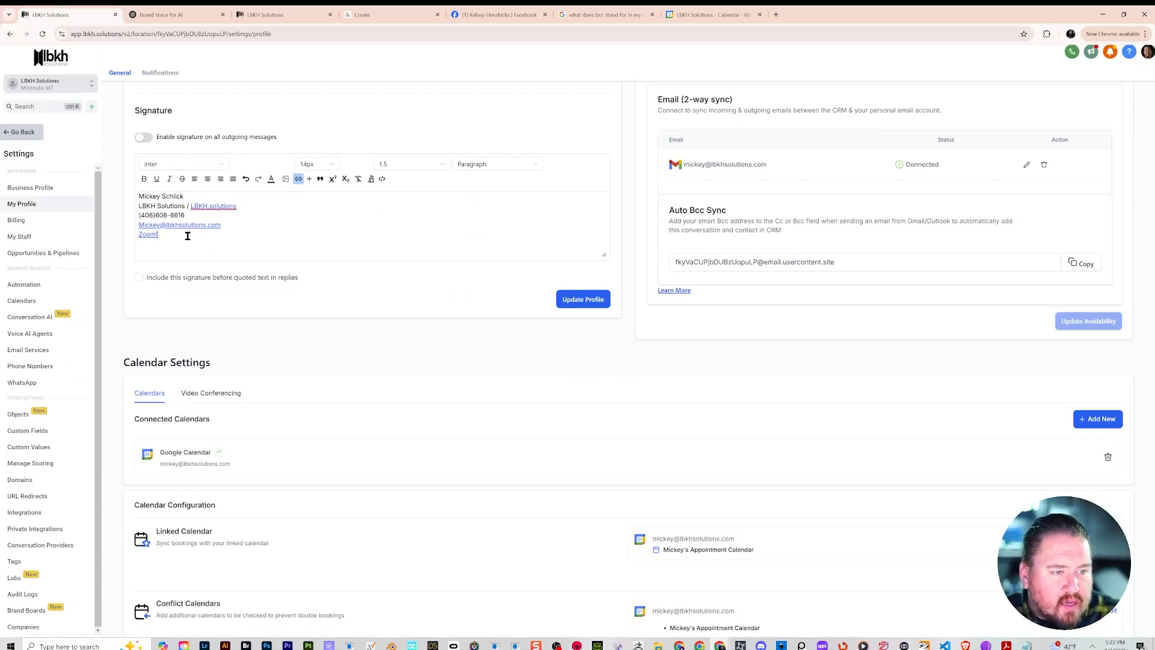
key(Return)
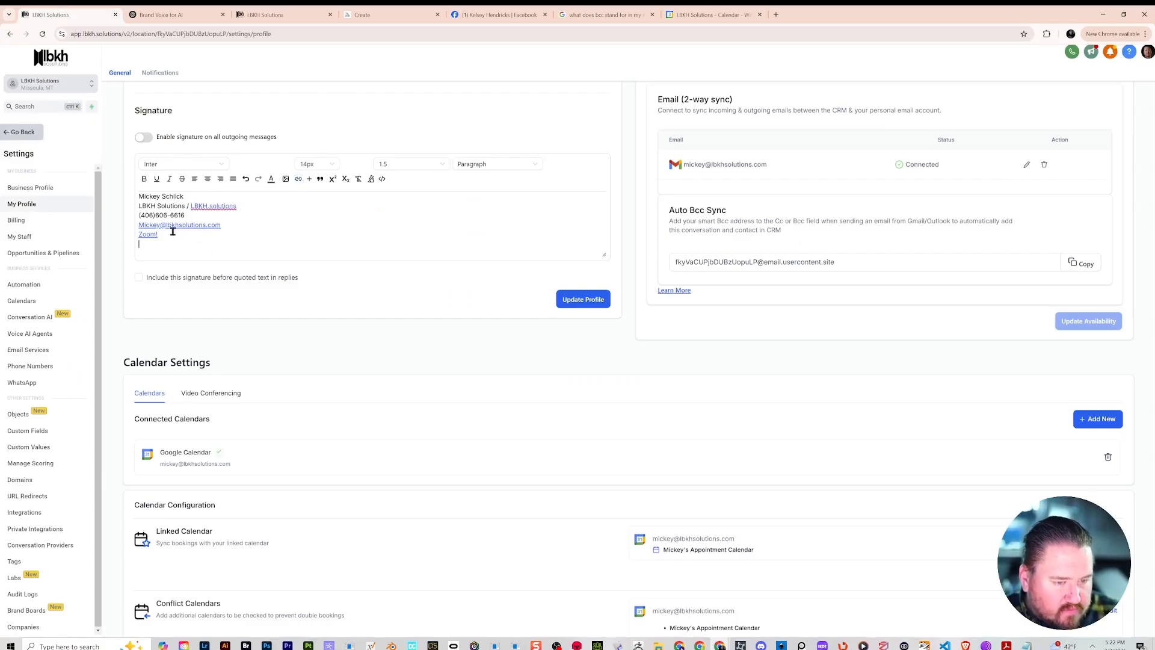
click(286, 179)
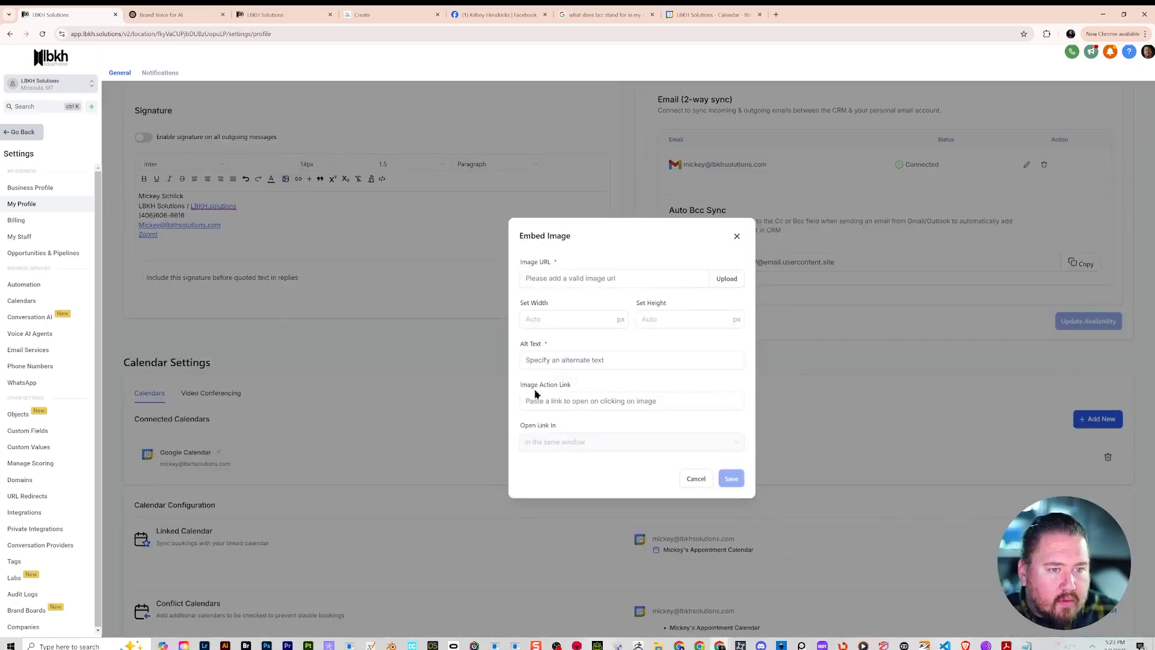
click(601, 275)
key(ctrl+v)
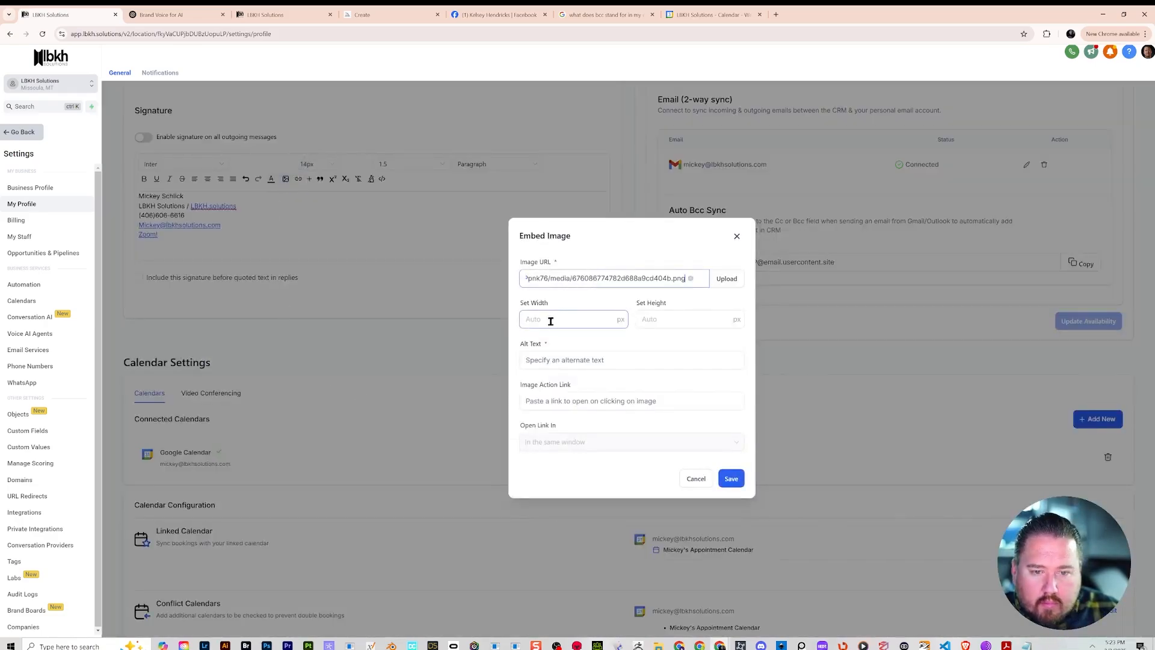
click(625, 316)
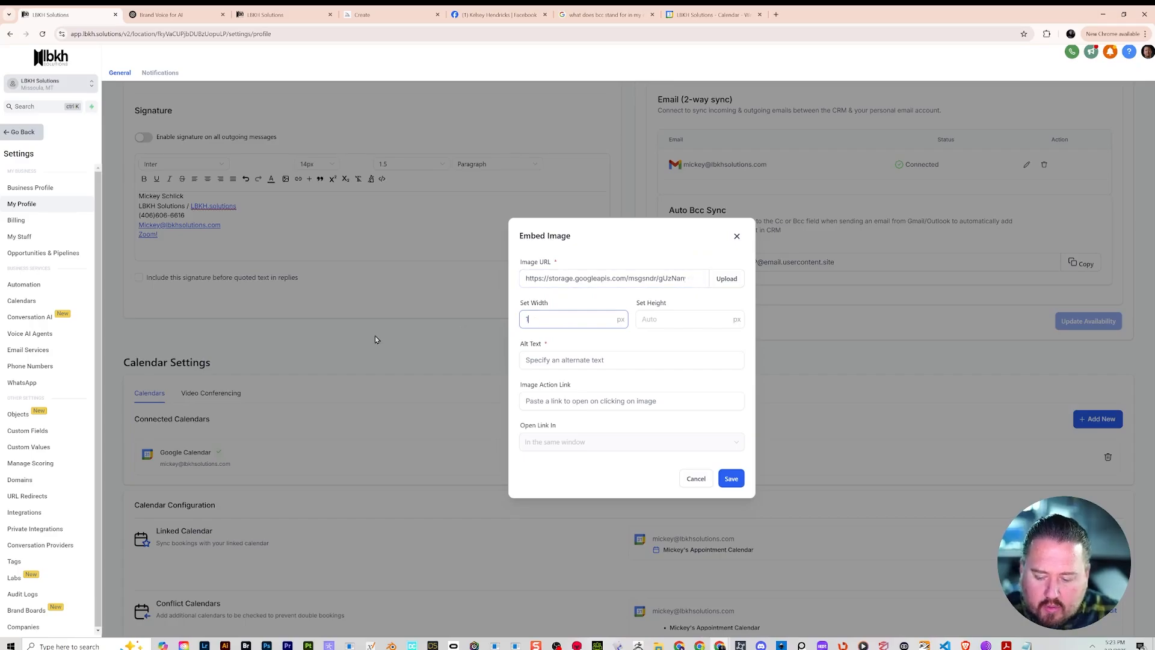
click(729, 479)
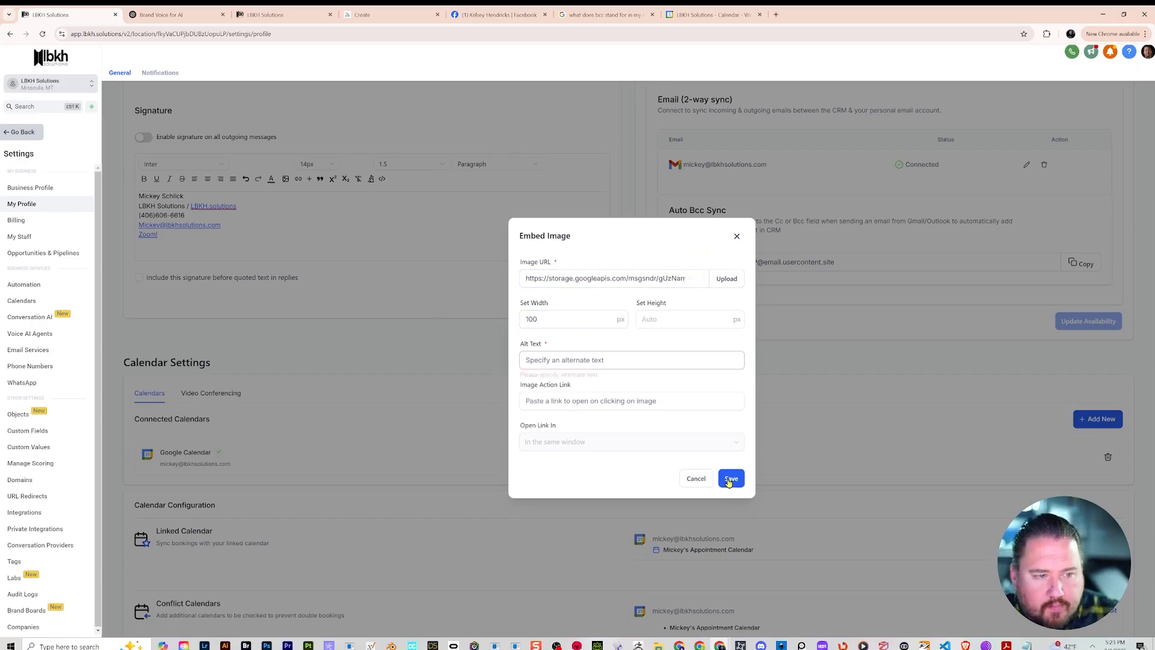
- Enter the owner's name as alt text, link the image to the owner's website in the new window, and save the embedded image
click(610, 359)
text(Mickey Schlick)
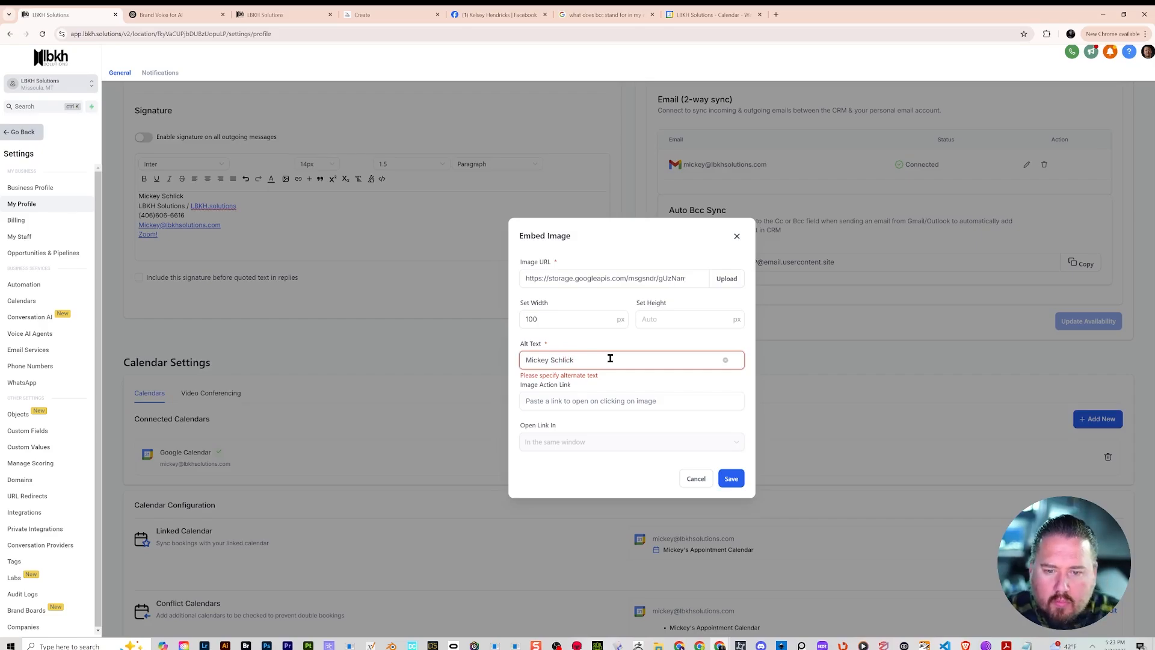
click(627, 400)
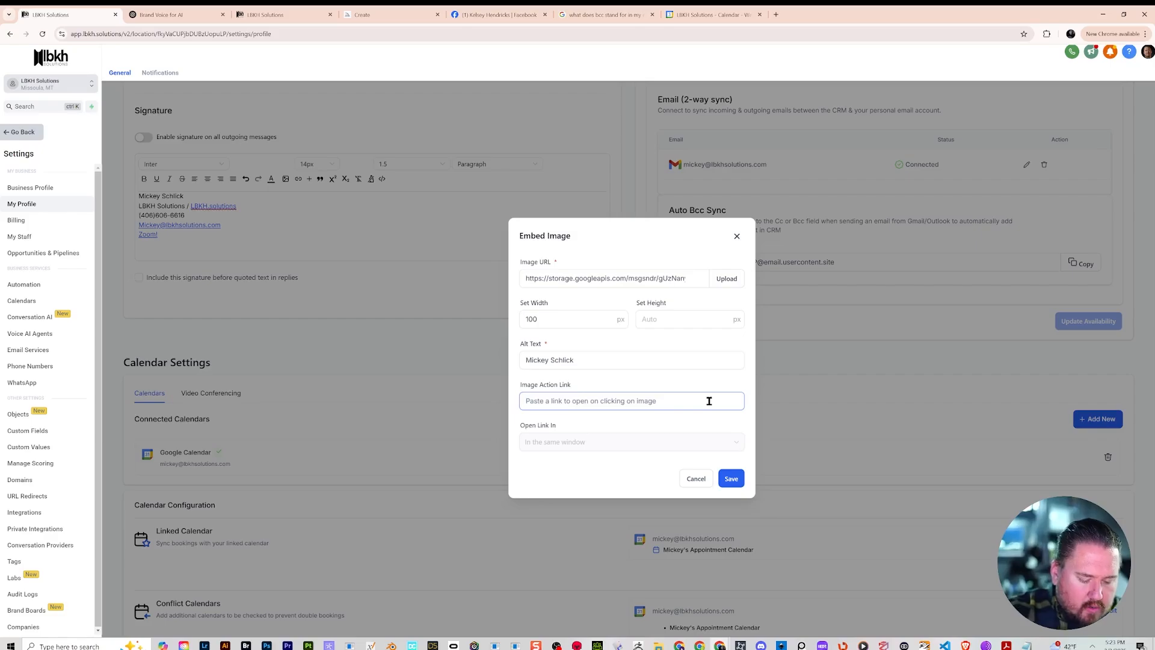
text(http://mickeyschlick.com)
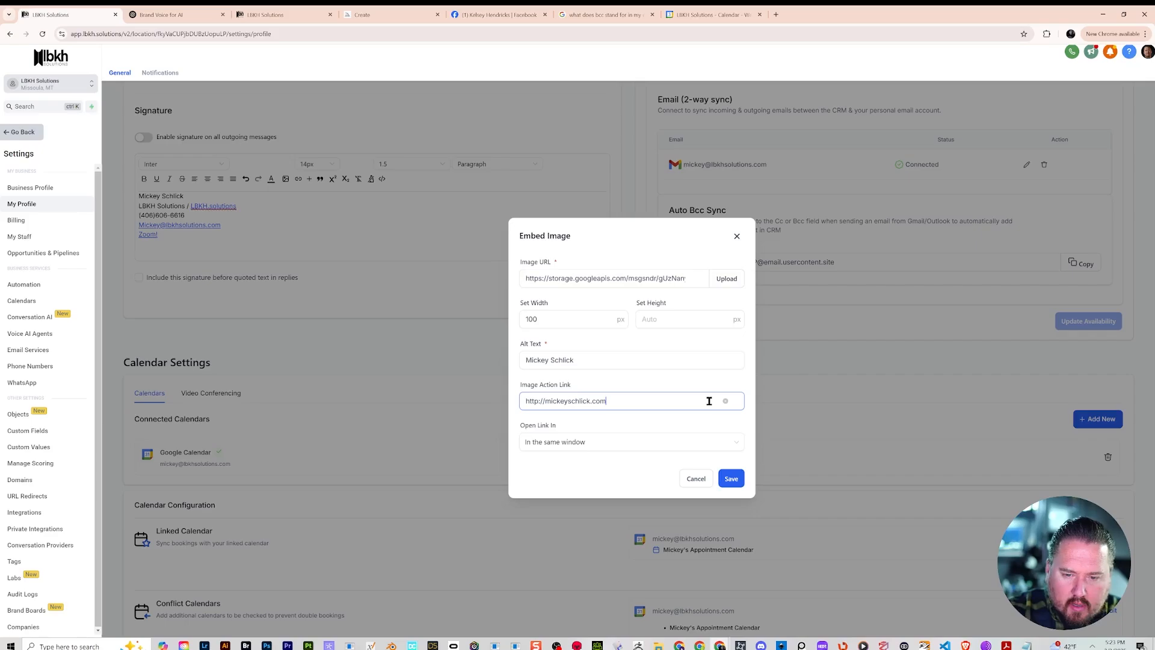
click(650, 441)
click(593, 485)
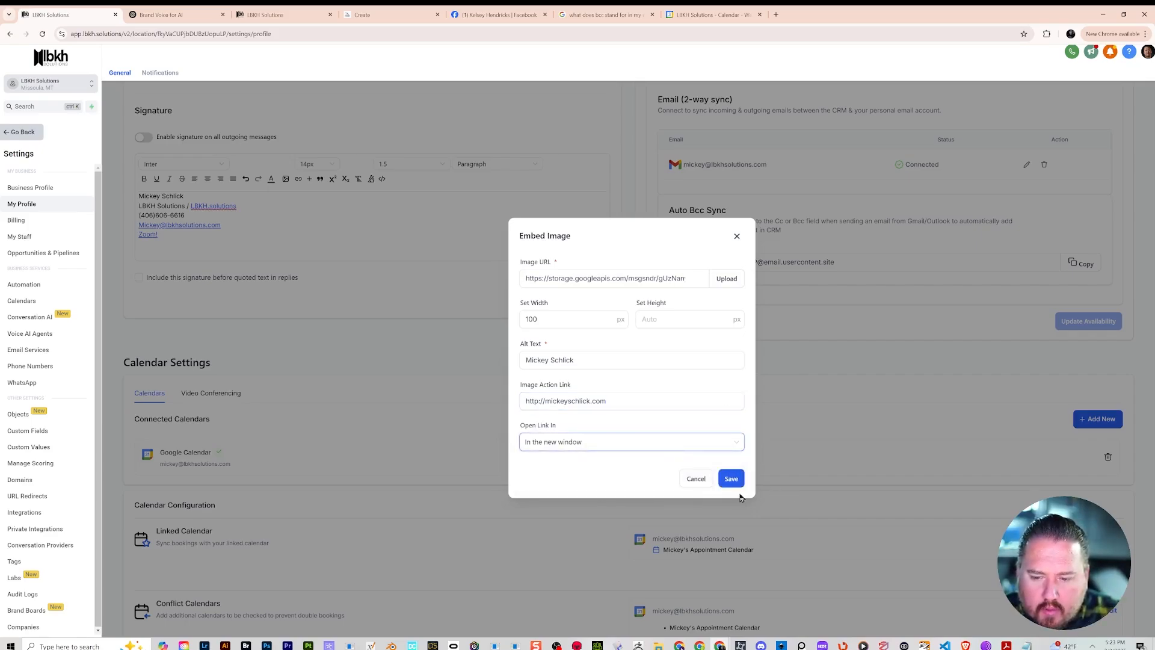
click(730, 477)
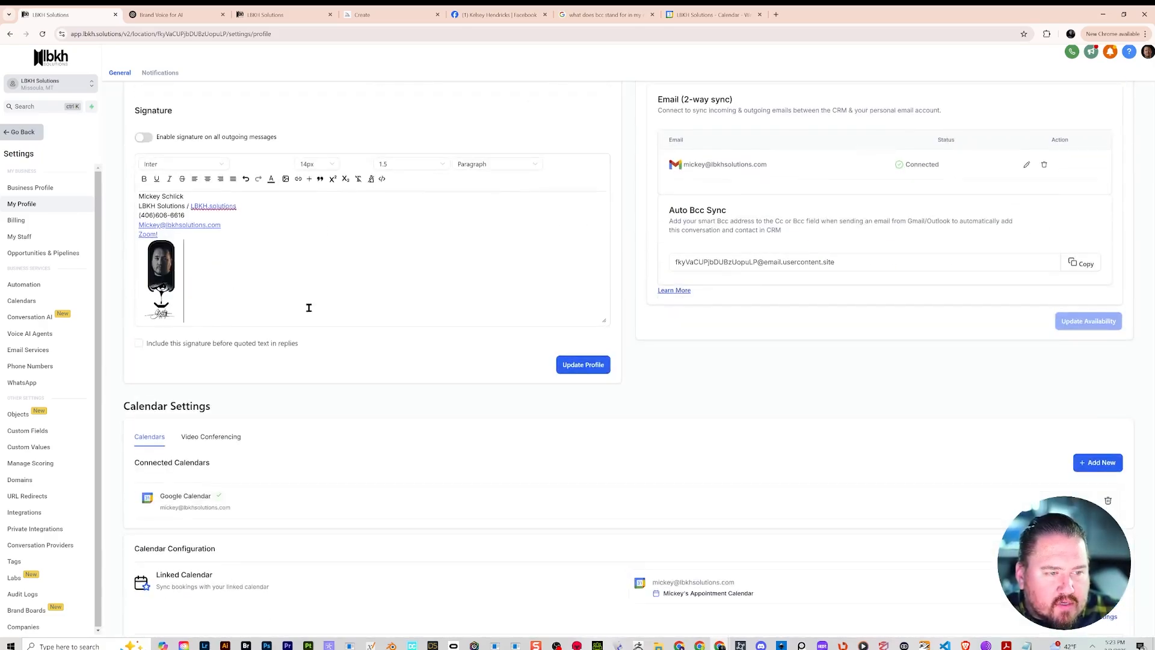
- Update the profile with the new signature and select the signature's text lines
click(586, 365)
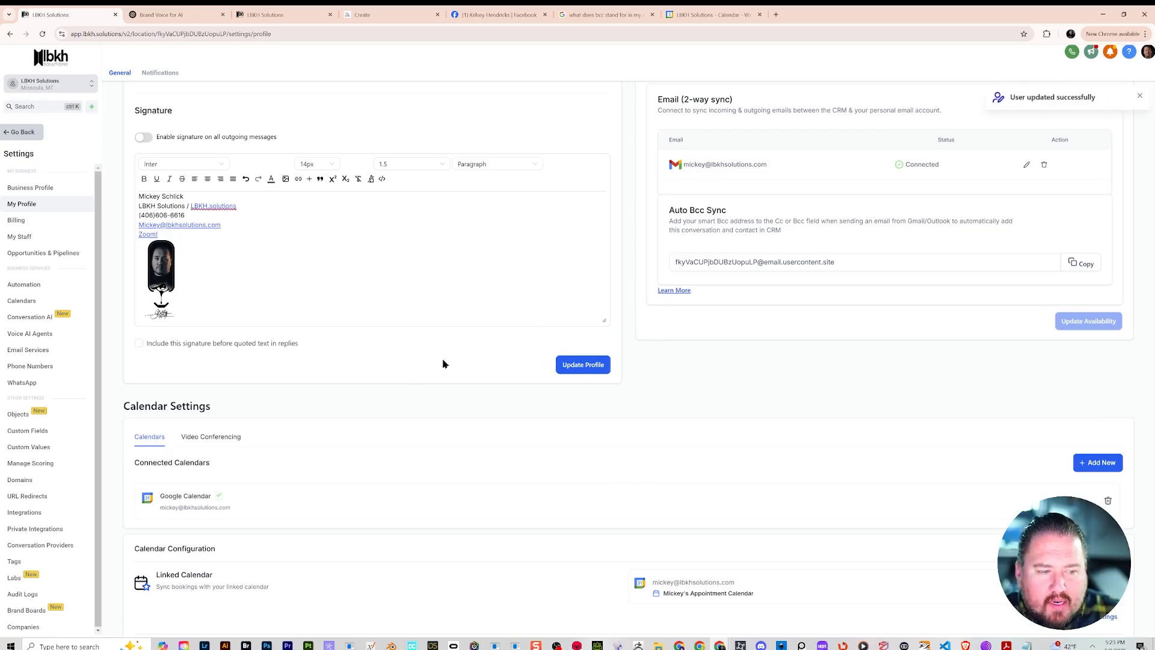
click(608, 362)
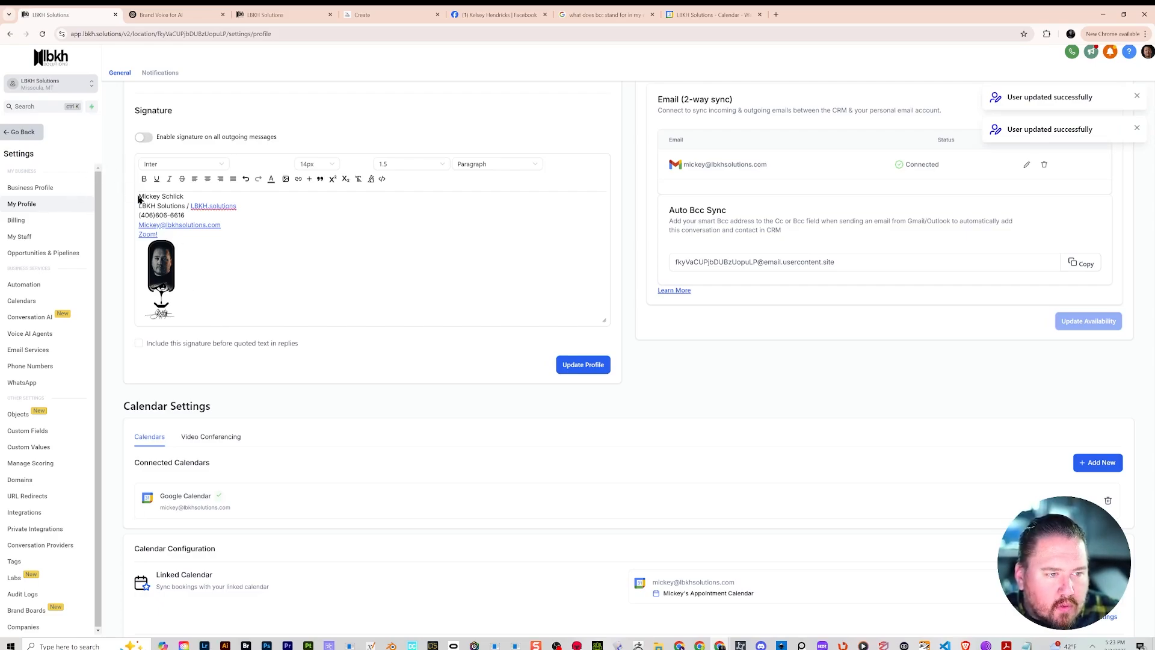
mouse_move(141, 195)
mouse_down()
mouse_move(223, 227)
mouse_move(198, 234)
mouse_up()
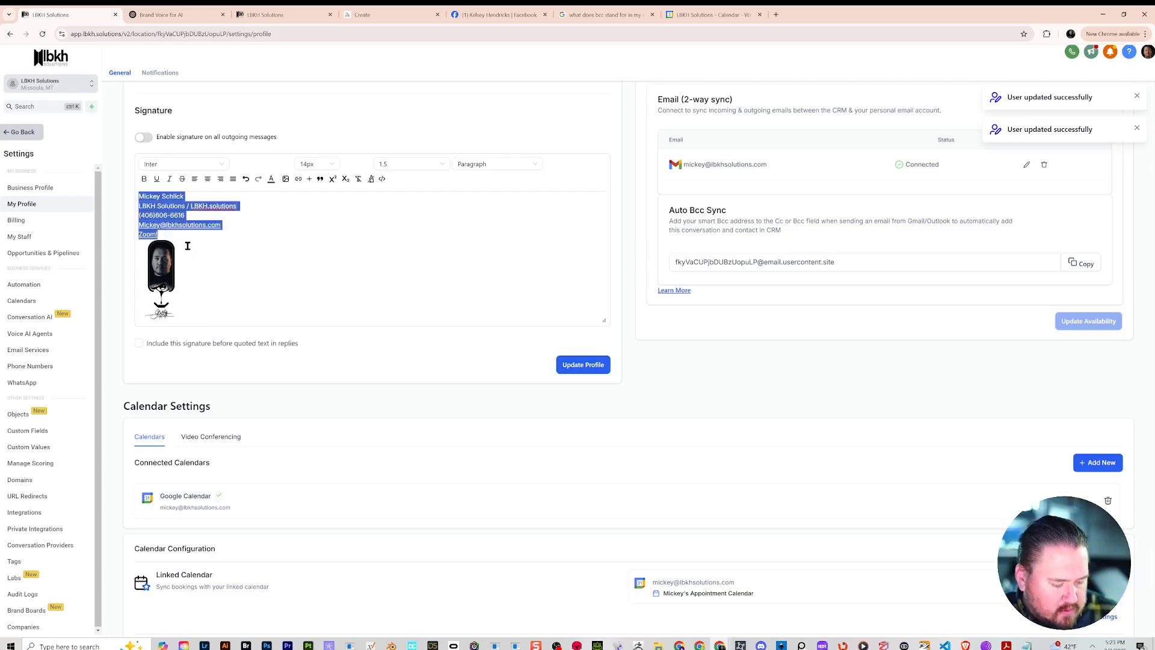
- In the agency owner's staff record, enable the signature on all outgoing messages and choose the personal Zoom calendar
click(39, 242)
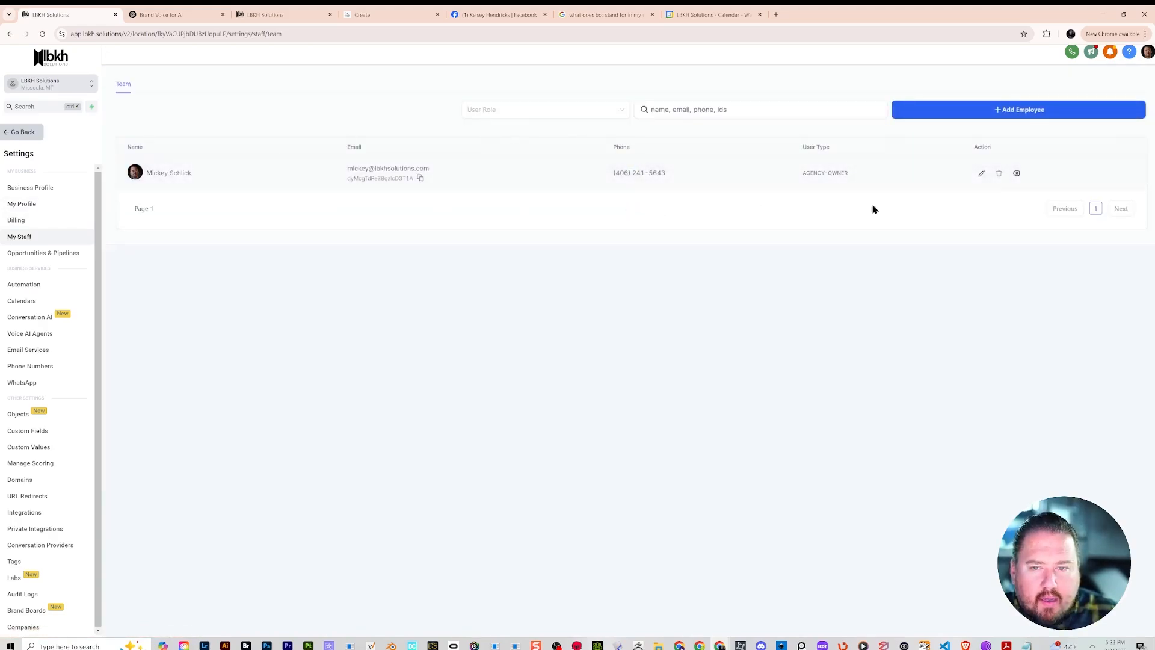
click(981, 173)
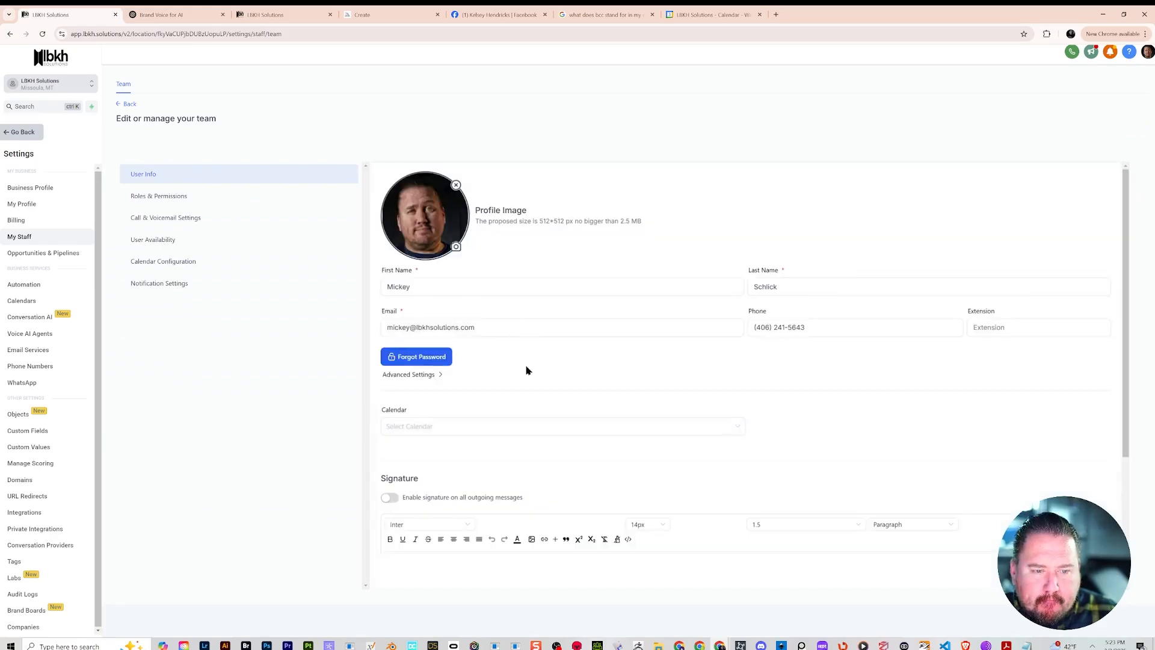
scroll(526, 370, down, 3)
click(474, 488)
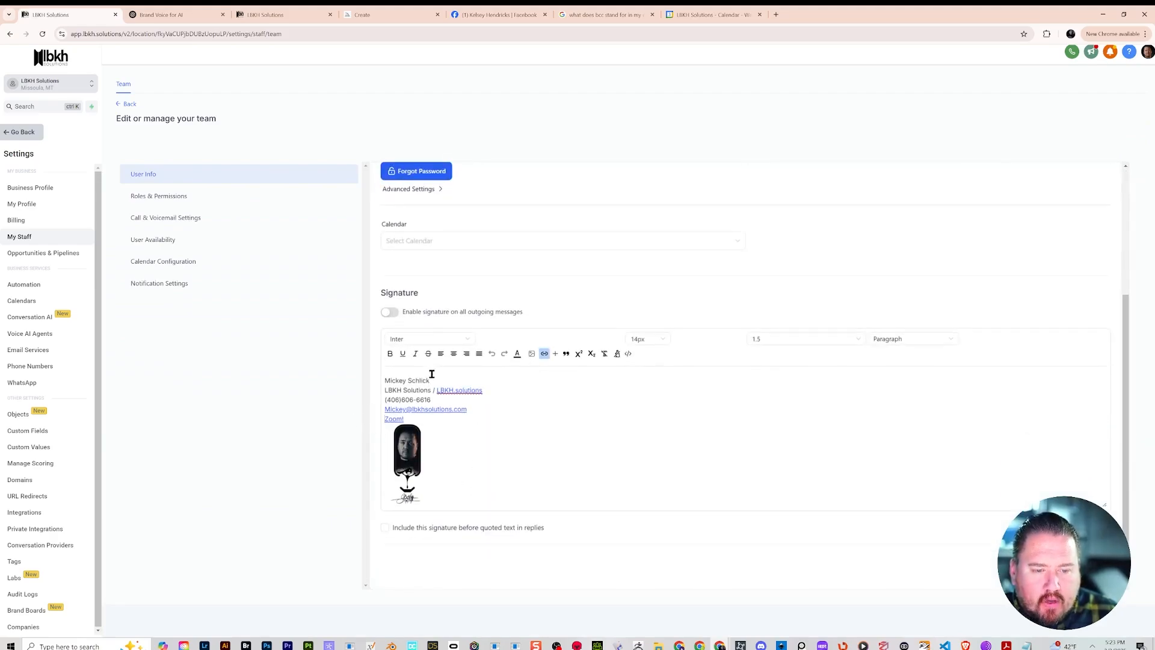
click(390, 313)
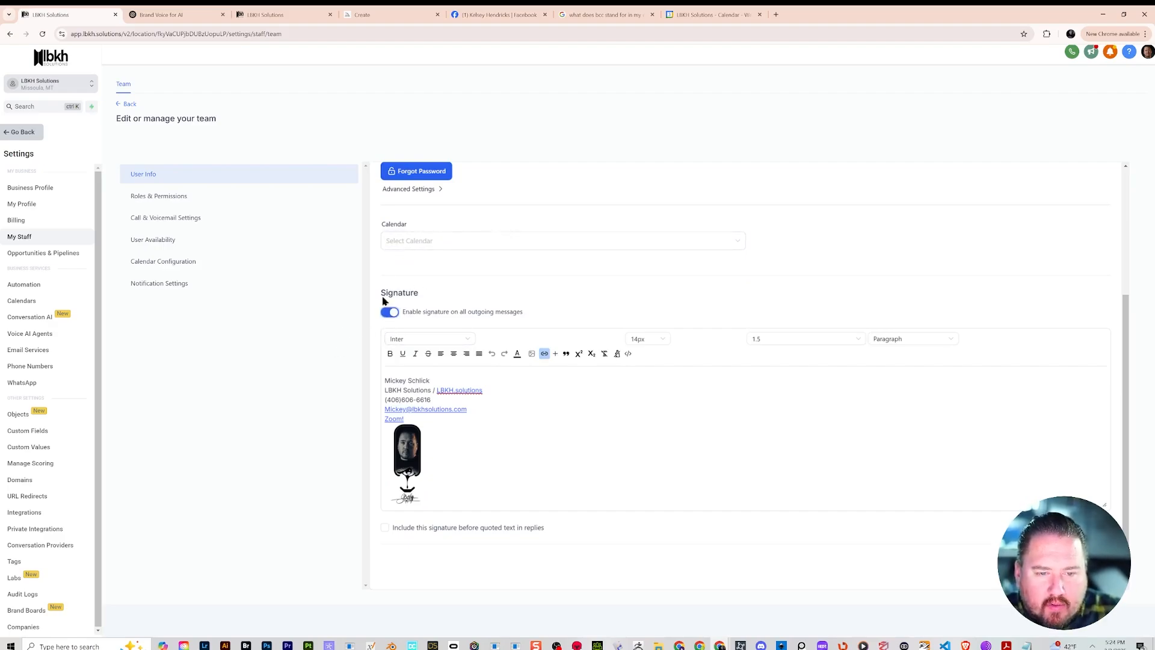
click(441, 245)
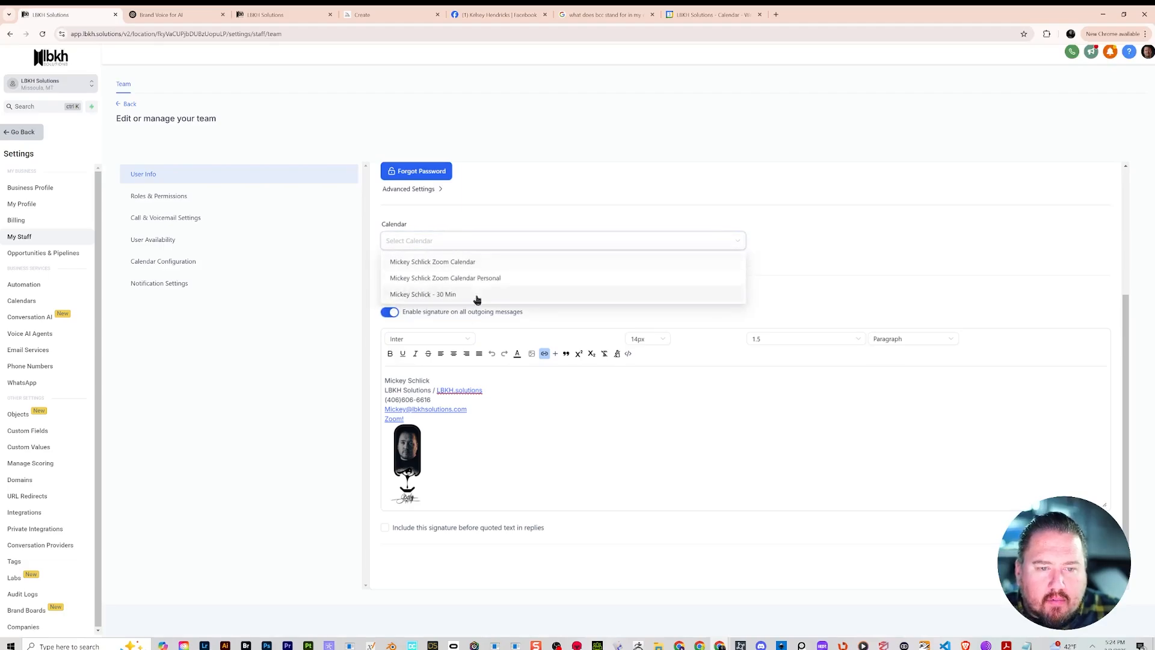
click(445, 278)
- Review the staff member's Roles & Permissions, looking at Account Settings, Account Tools and Blogs
scroll(732, 534, down, 5)
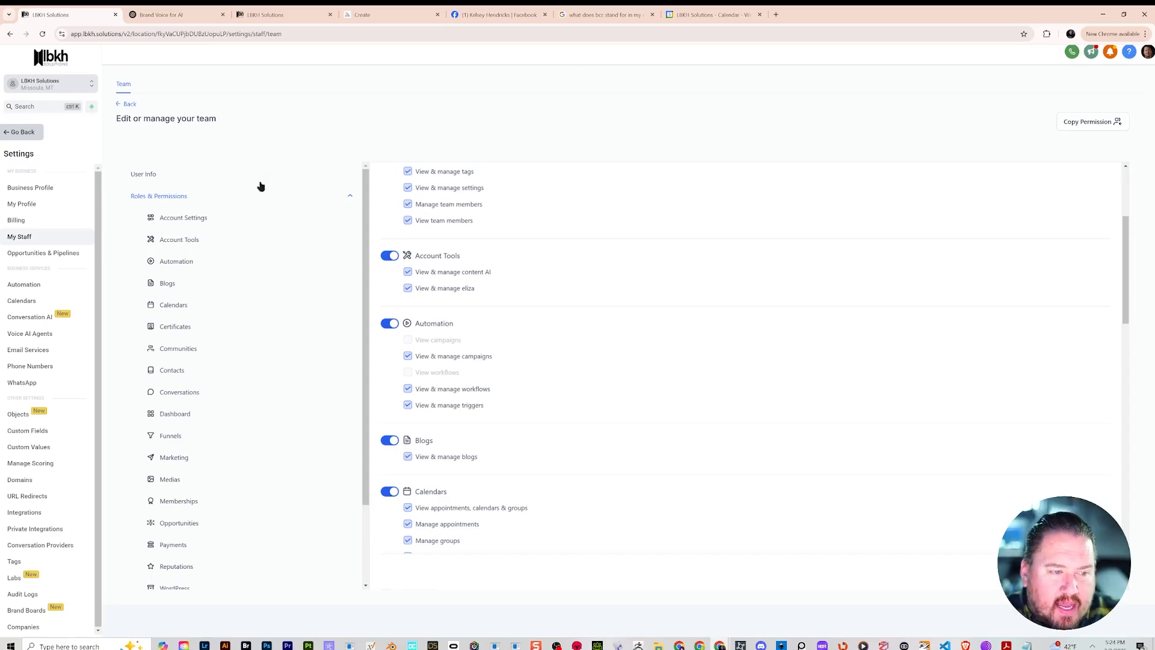
click(195, 225)
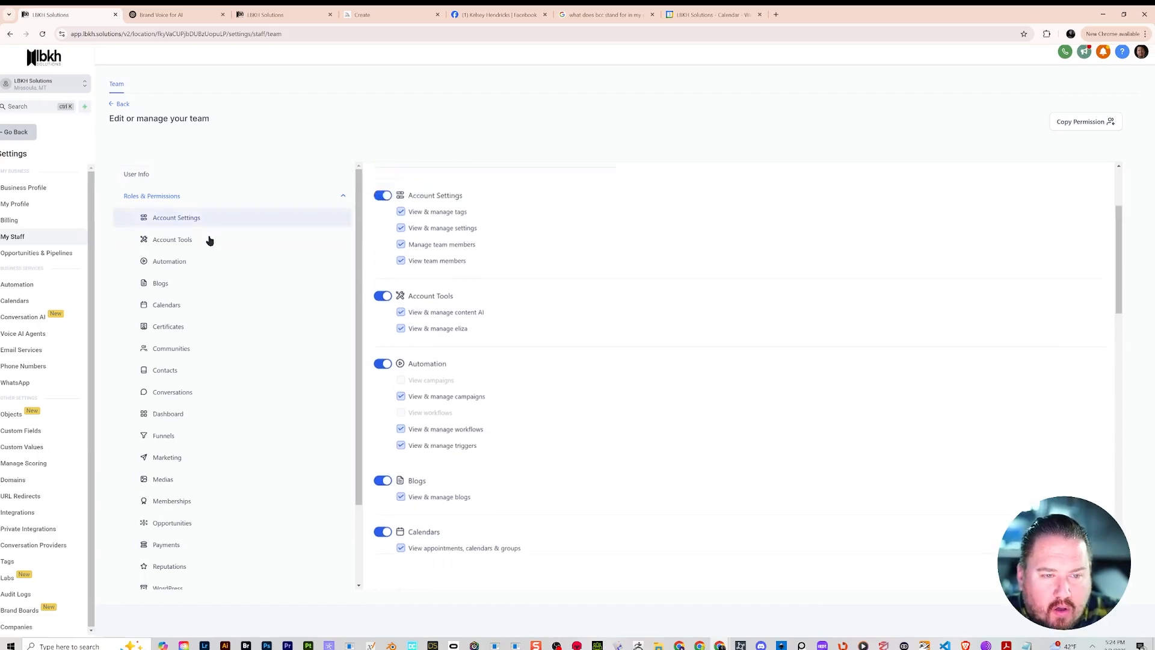
click(207, 245)
click(214, 281)
click(222, 221)
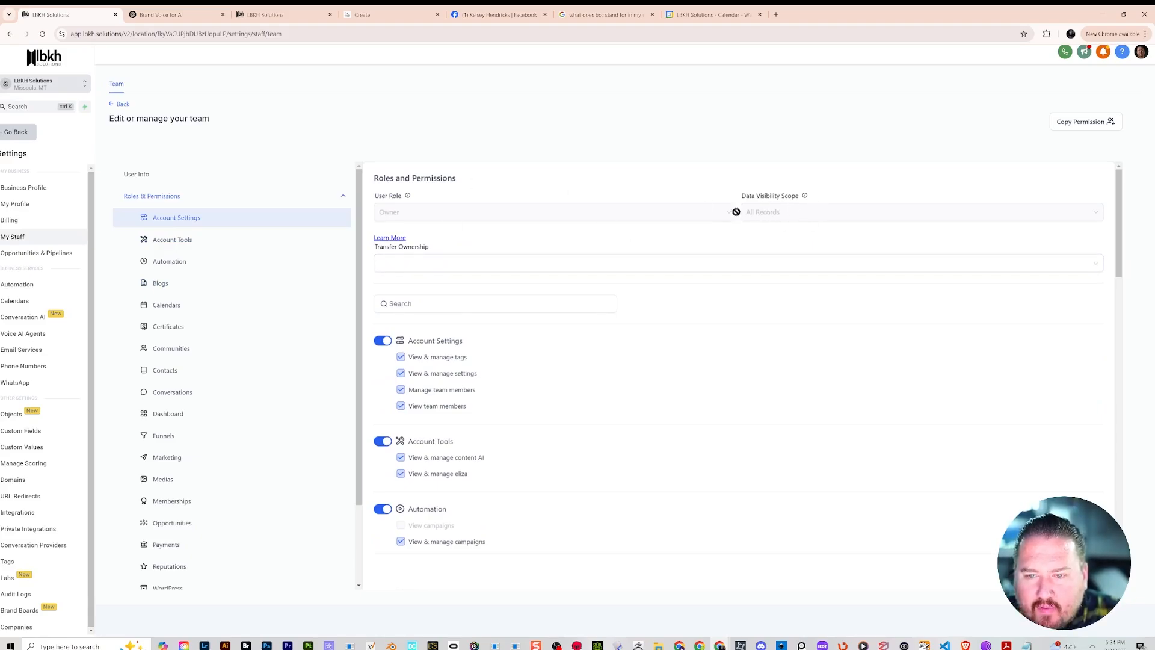
- Check which users are offered for transferring ownership, without choosing one
click(382, 265)
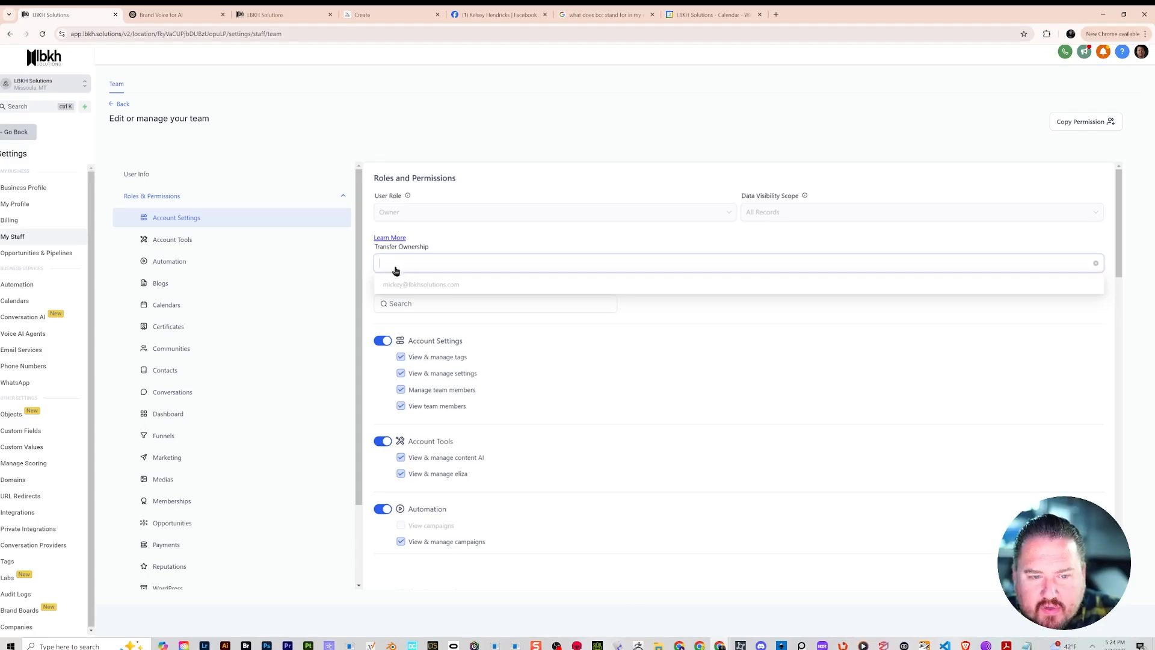
click(493, 247)
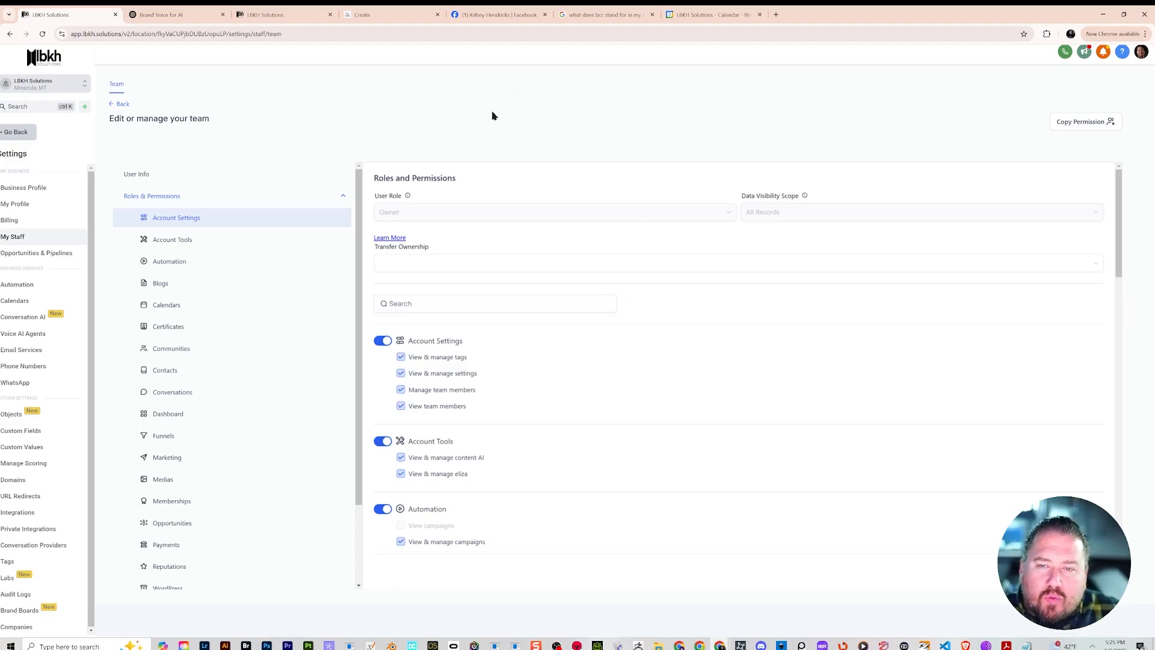
click(456, 264)
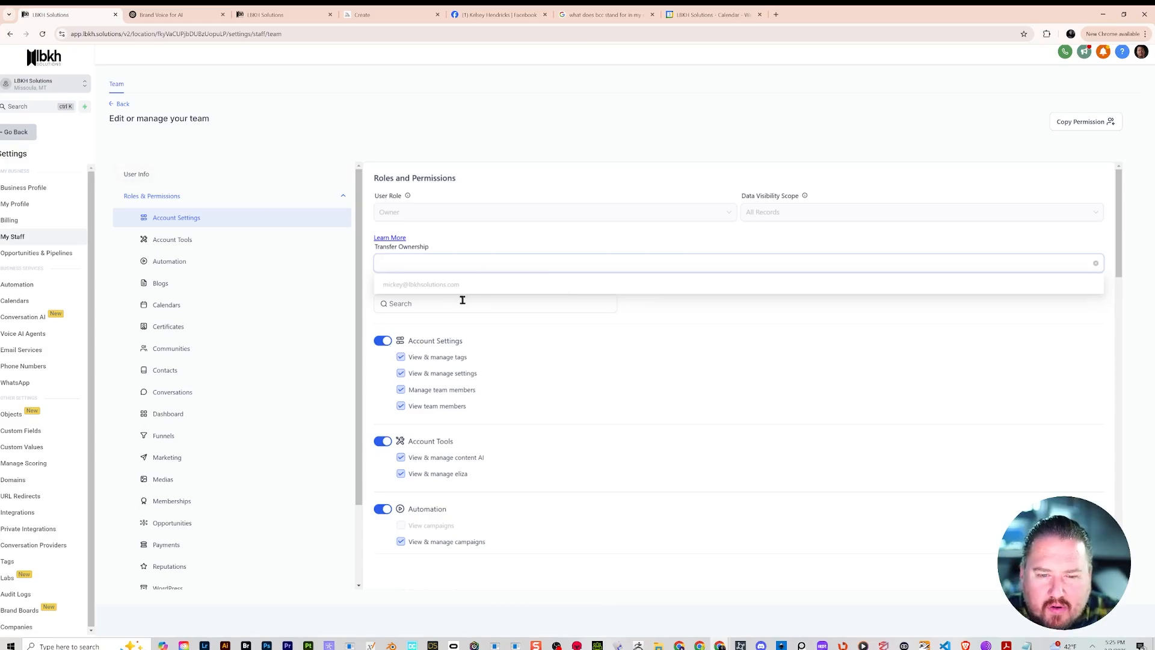
click(779, 253)
- Examine the individual permissions from Account Settings down to Dashboard and the list of permission categories
click(417, 303)
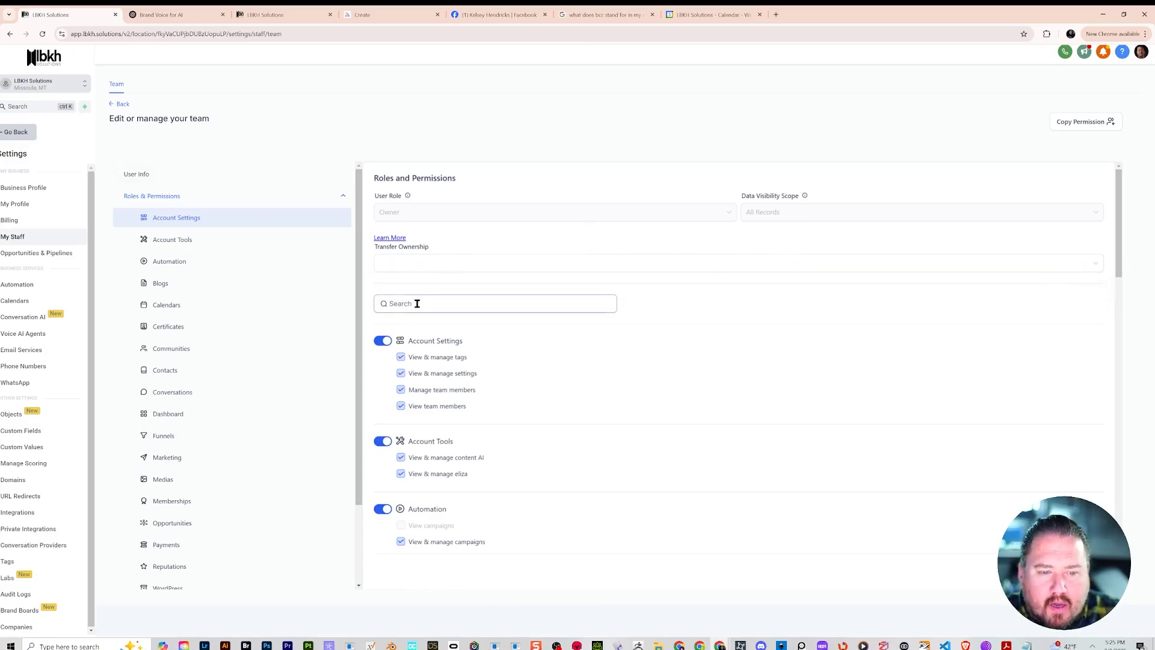
scroll(565, 368, down, 3)
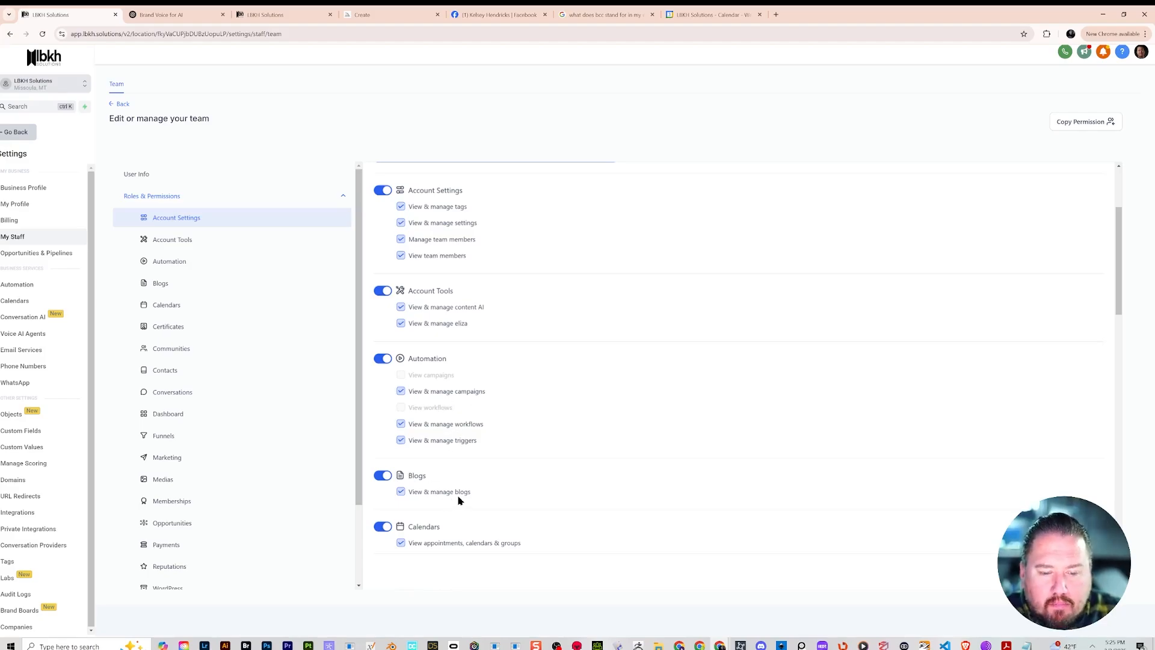
scroll(511, 364, down, 5)
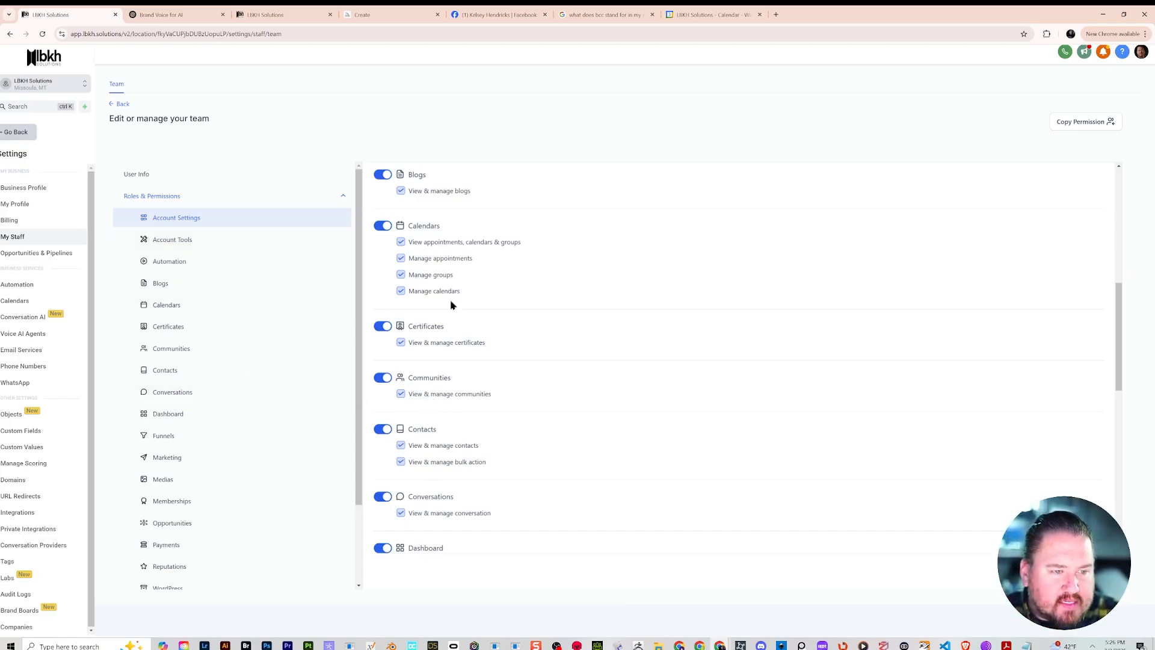
scroll(415, 319, down, 3)
scroll(234, 312, down, 2)
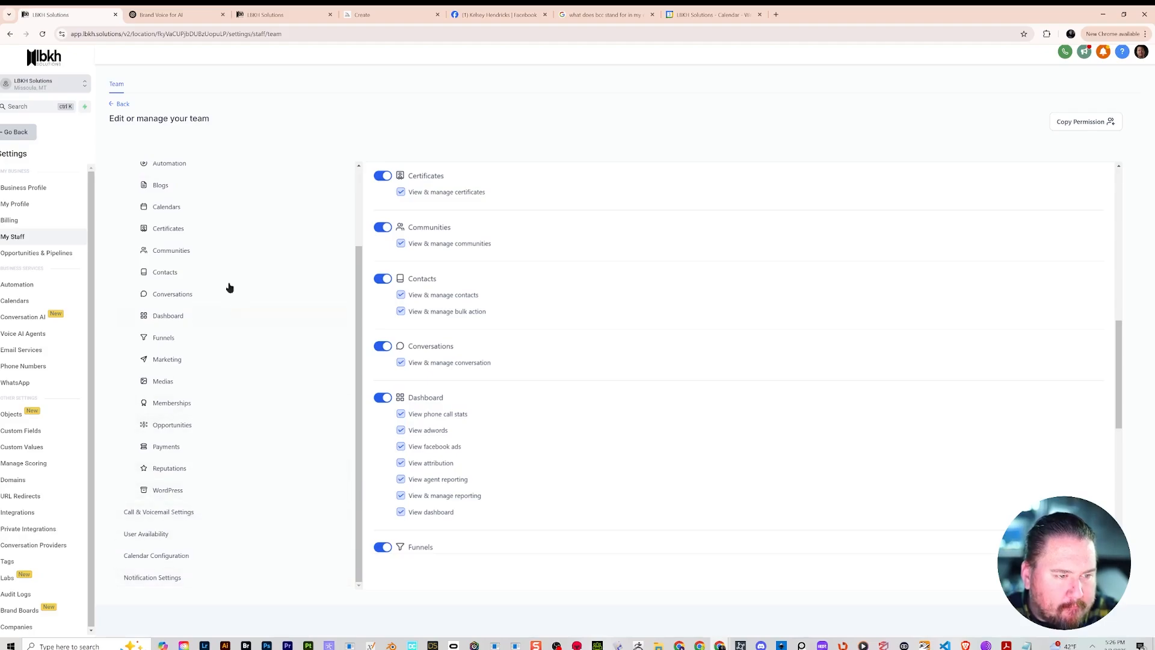
scroll(245, 312, up, 2)
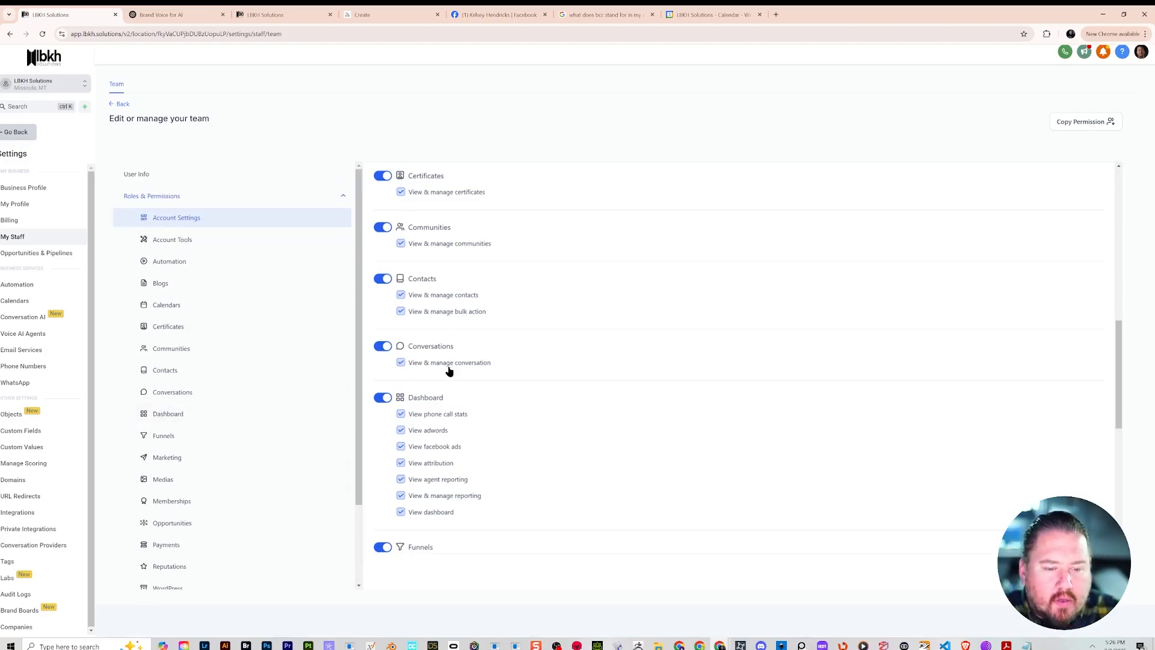
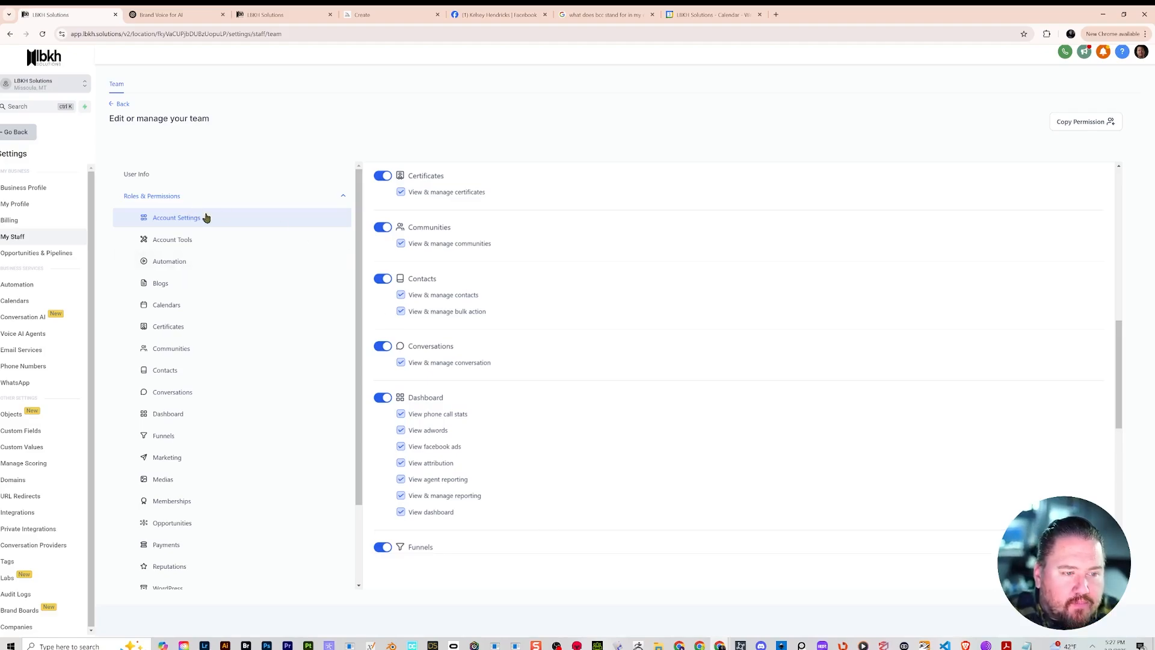
- Examine the staff member's permissions category by category, from Account Tools through Automation, Blogs, Calendars, Certificates, Communities, Contacts and Conversations to Dashboard
click(209, 240)
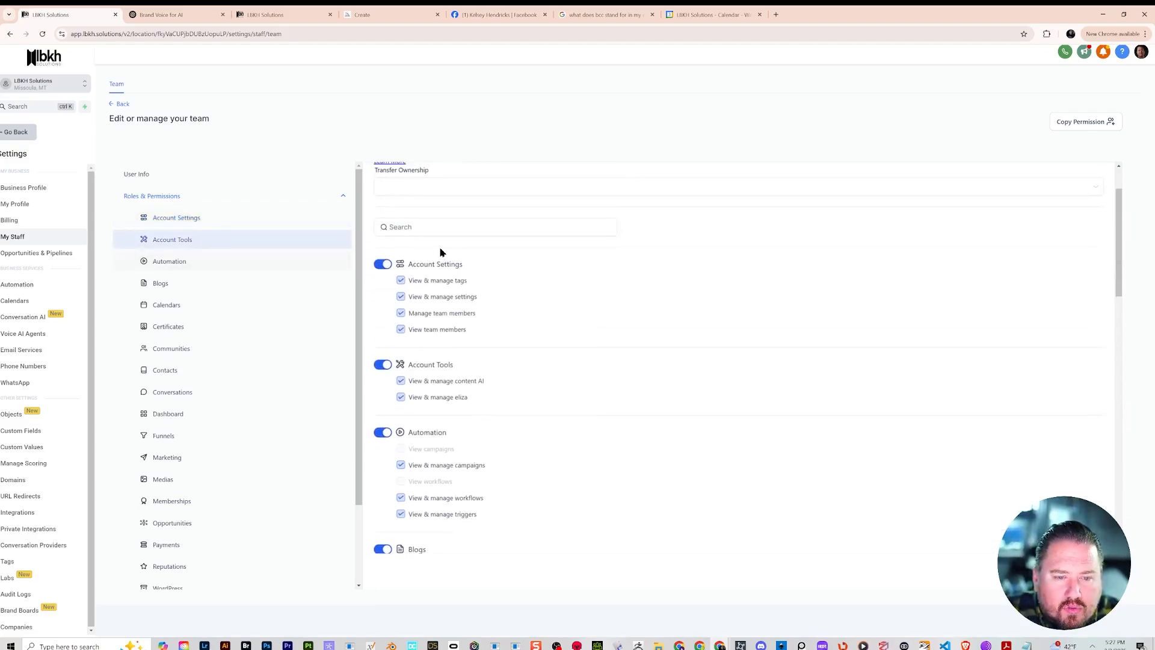
click(170, 264)
click(172, 283)
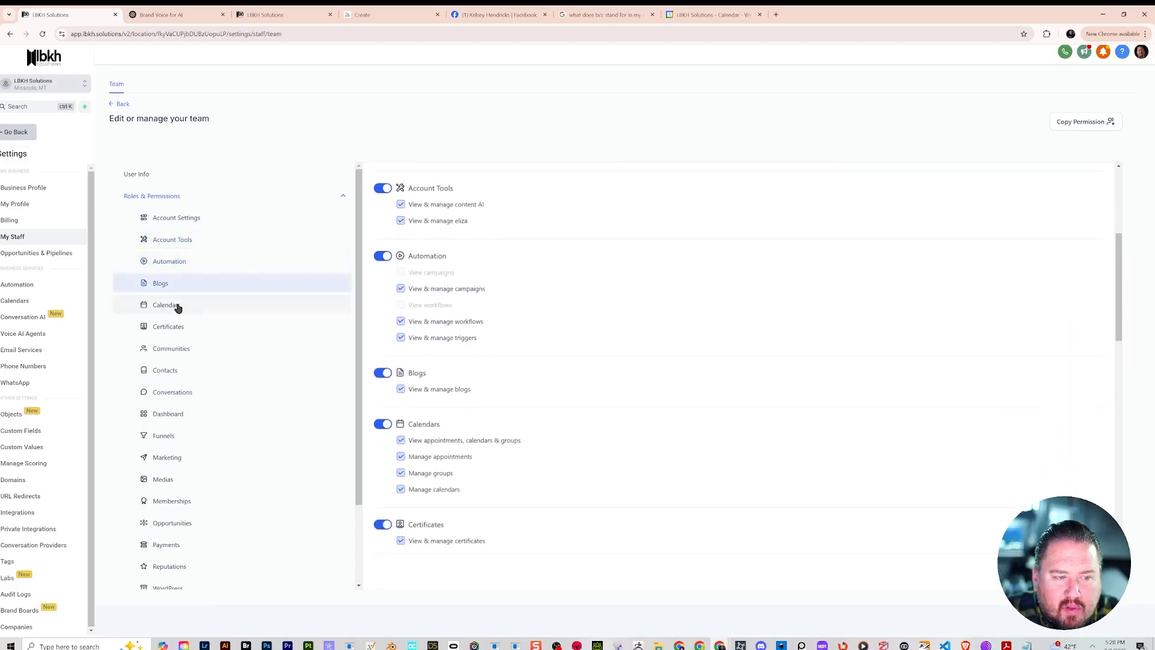
click(173, 305)
click(173, 326)
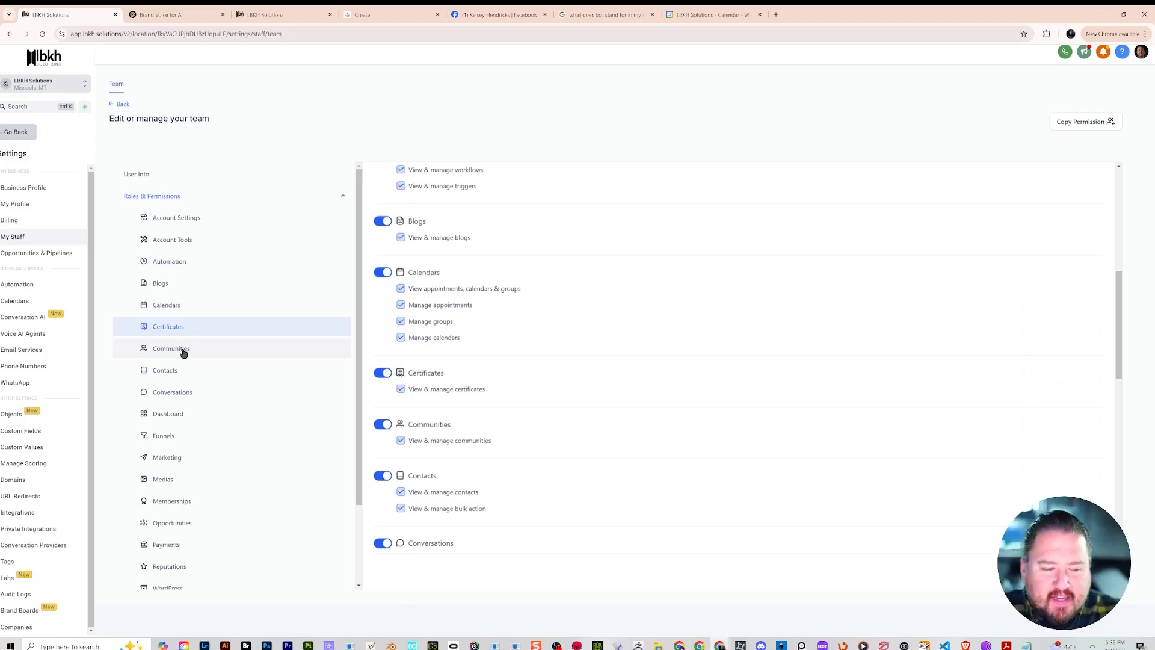
click(184, 351)
click(181, 373)
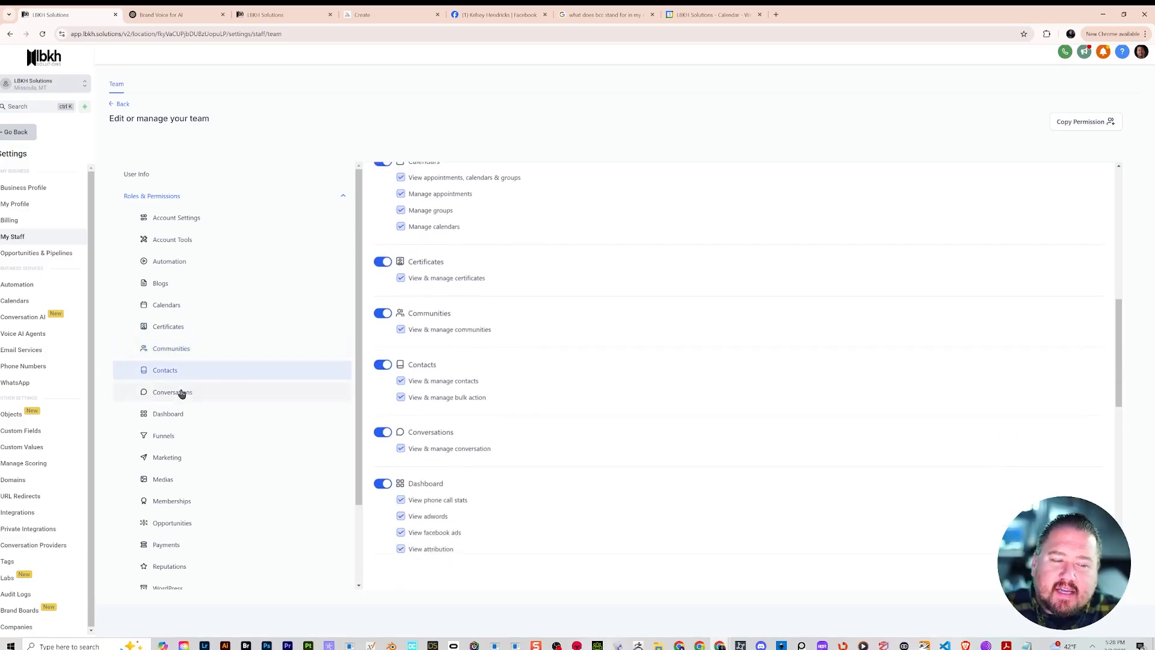
click(182, 394)
click(180, 419)
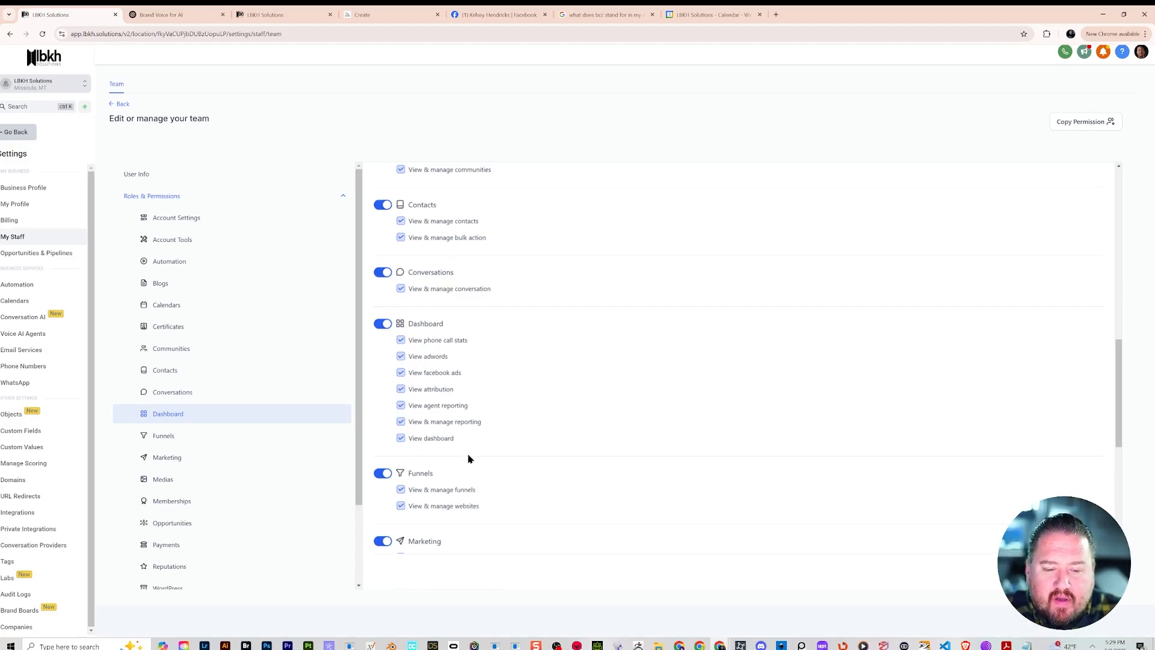
- Examine the remaining permissions from Funnels and Marketing through Memberships, Opportunities, Payments and Reputations to WordPress
scroll(470, 362, down, 5)
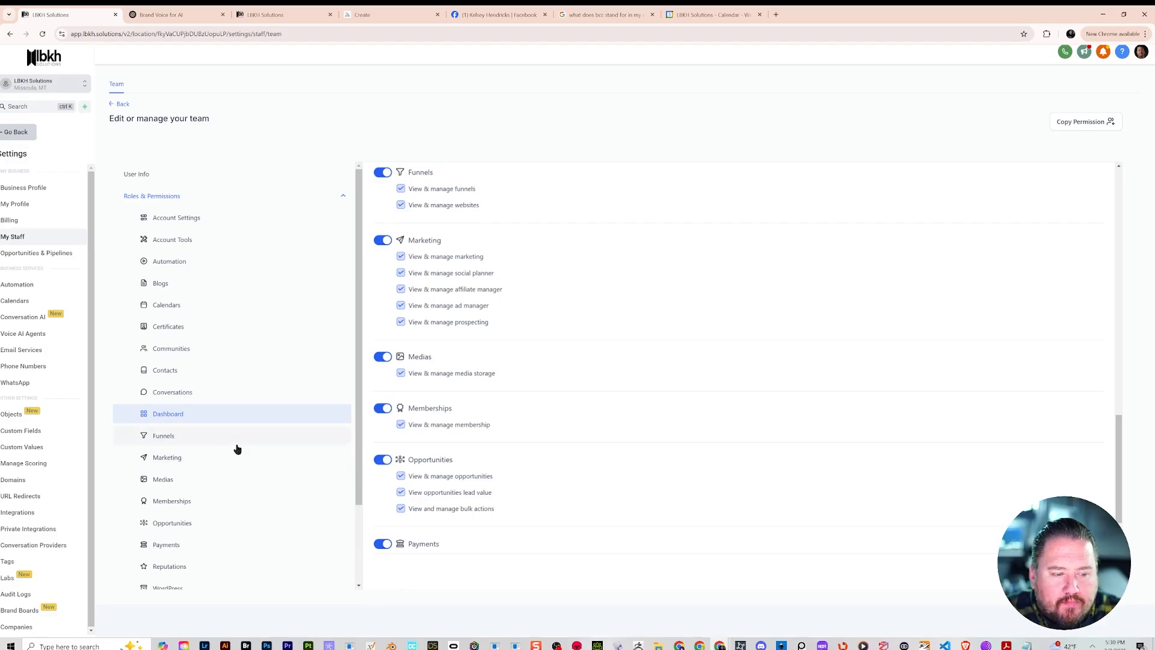
click(218, 507)
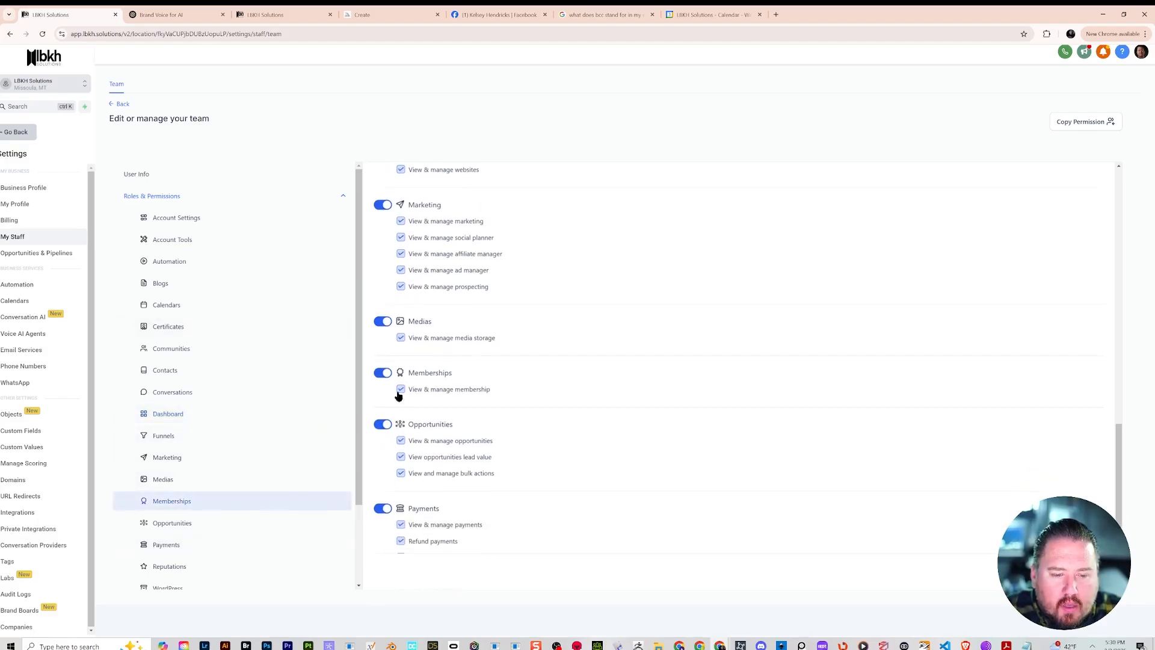
scroll(400, 392, down, 3)
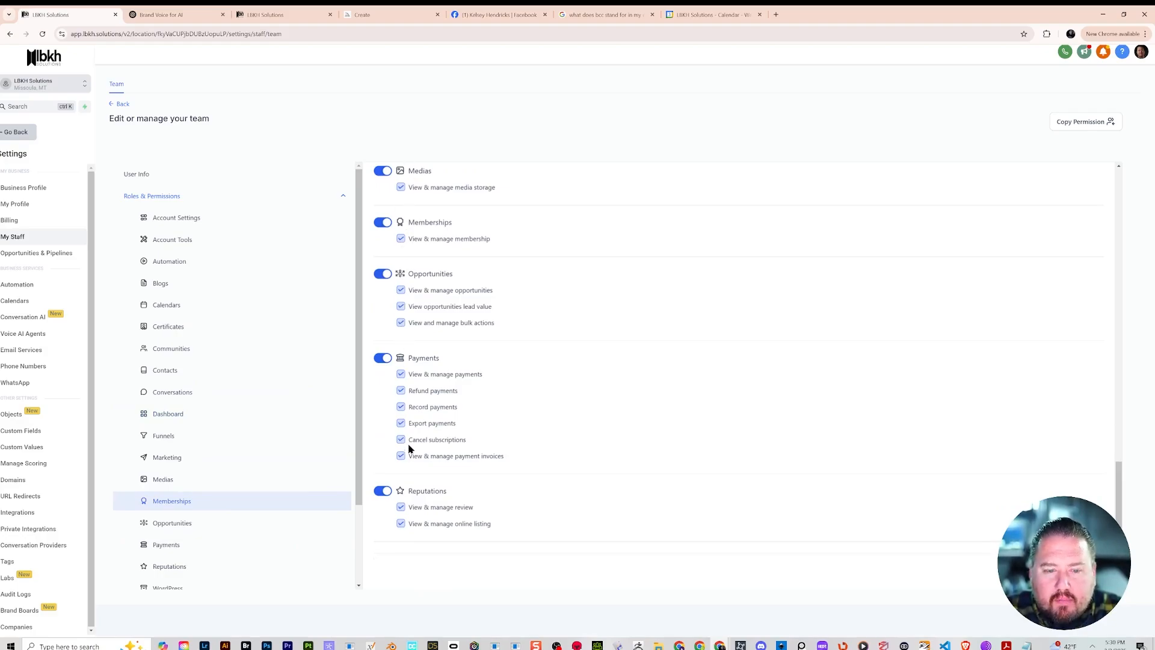
scroll(464, 361, up, 2)
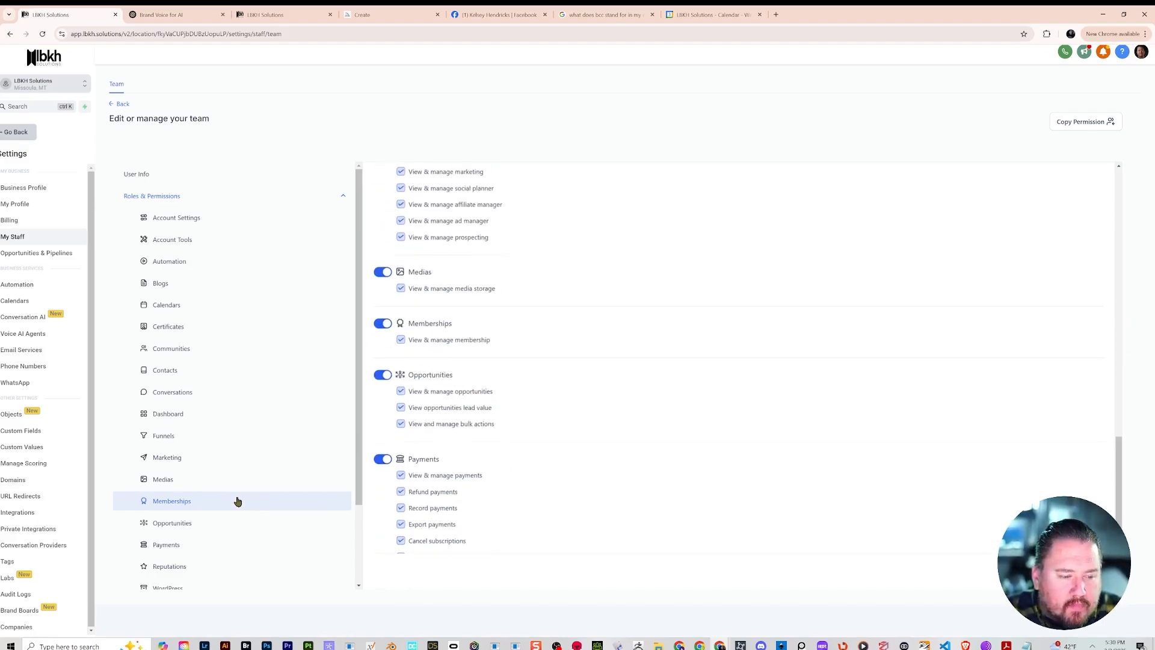
scroll(237, 499, down, 2)
click(229, 468)
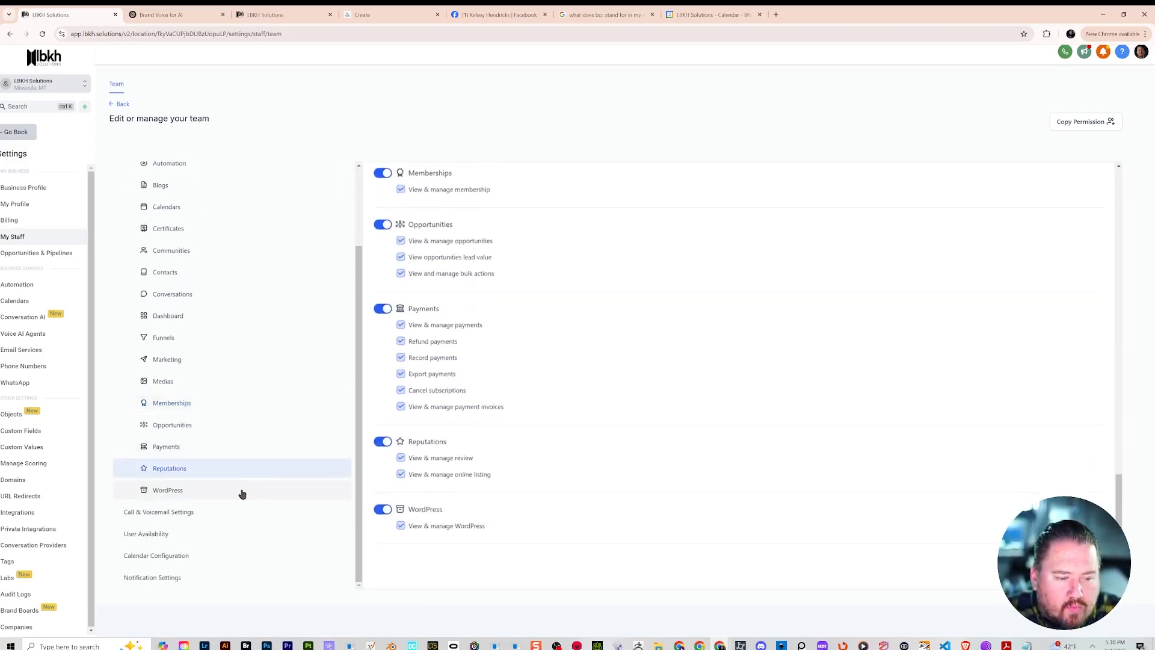
click(242, 492)
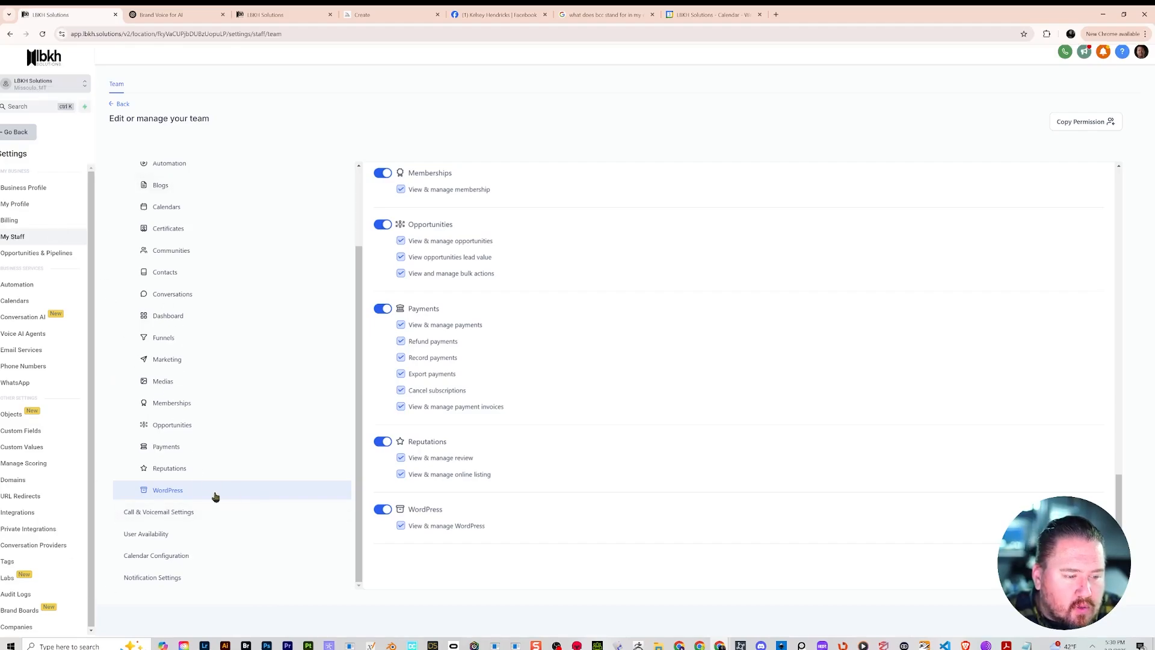
- In the staff member's Call & Voicemail Settings, set the default channel to Mobile App for Ring All and Web App for IVR
click(193, 512)
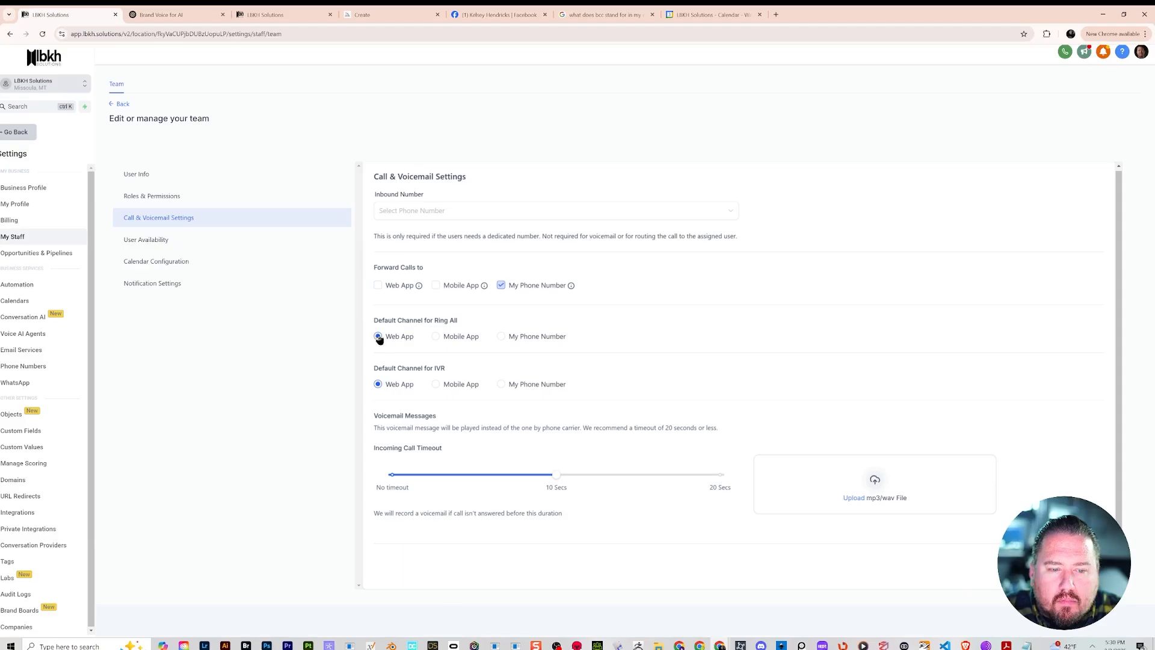
click(436, 338)
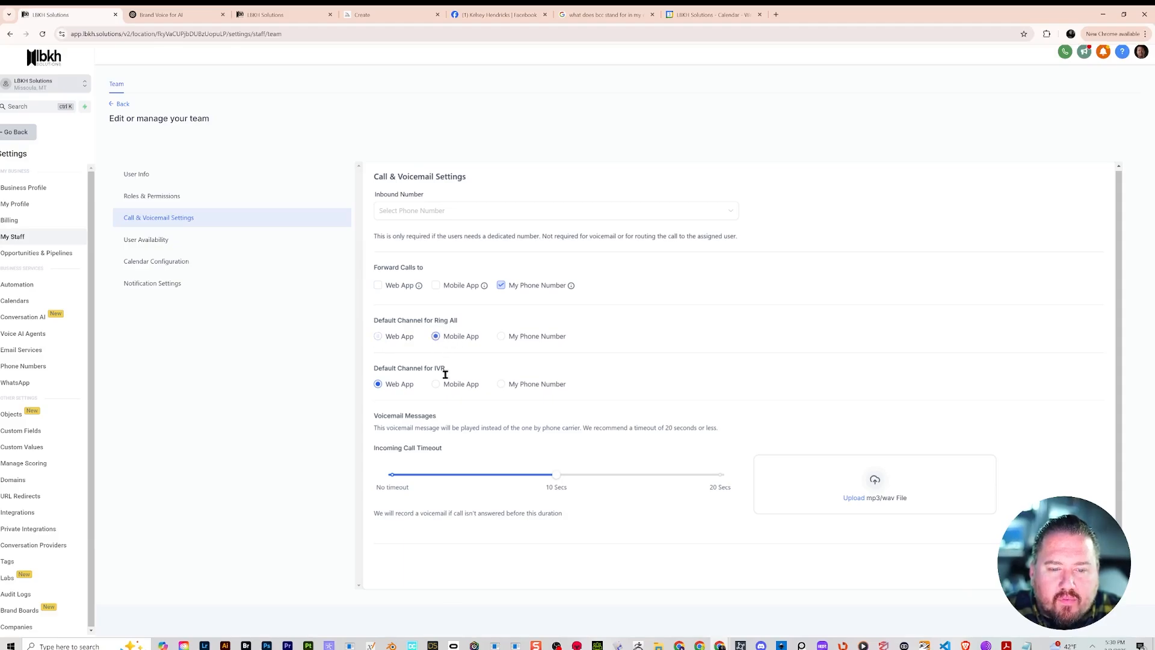
click(437, 385)
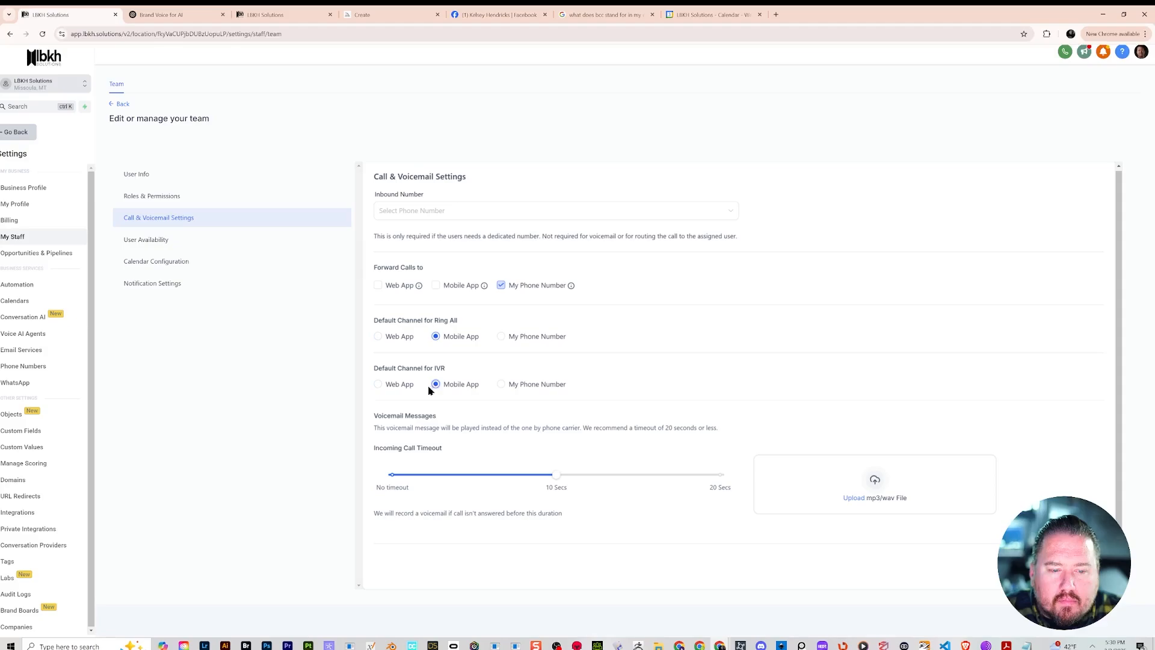
click(377, 385)
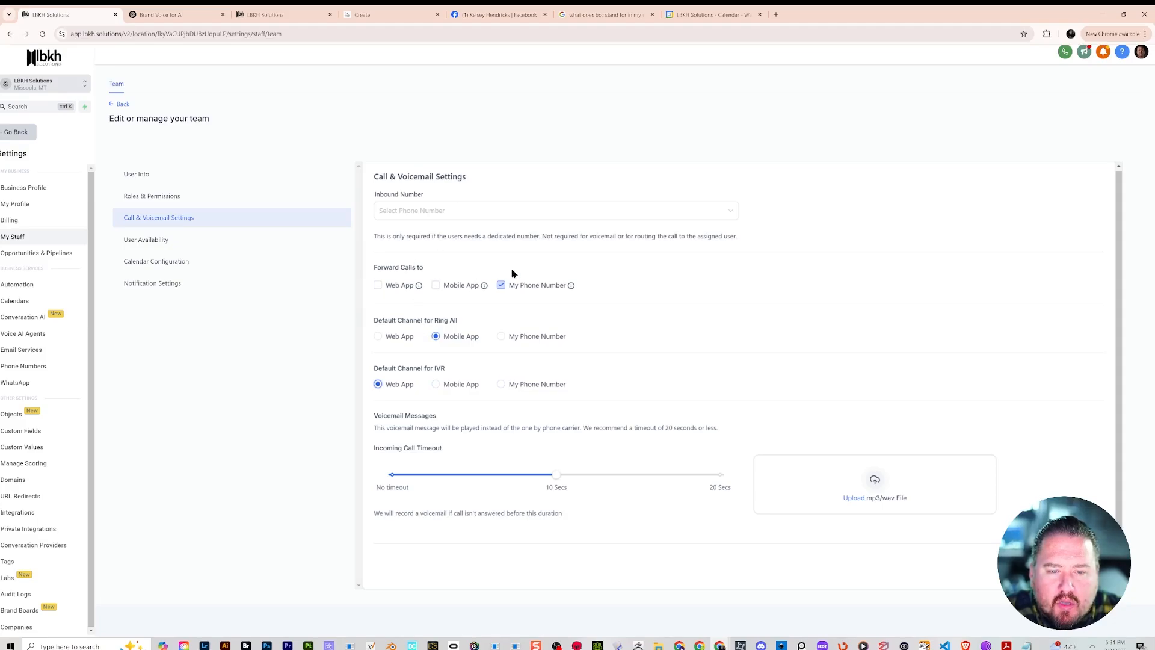
- Assign the available phone number as the staff member's dedicated inbound number
click(404, 212)
click(412, 234)
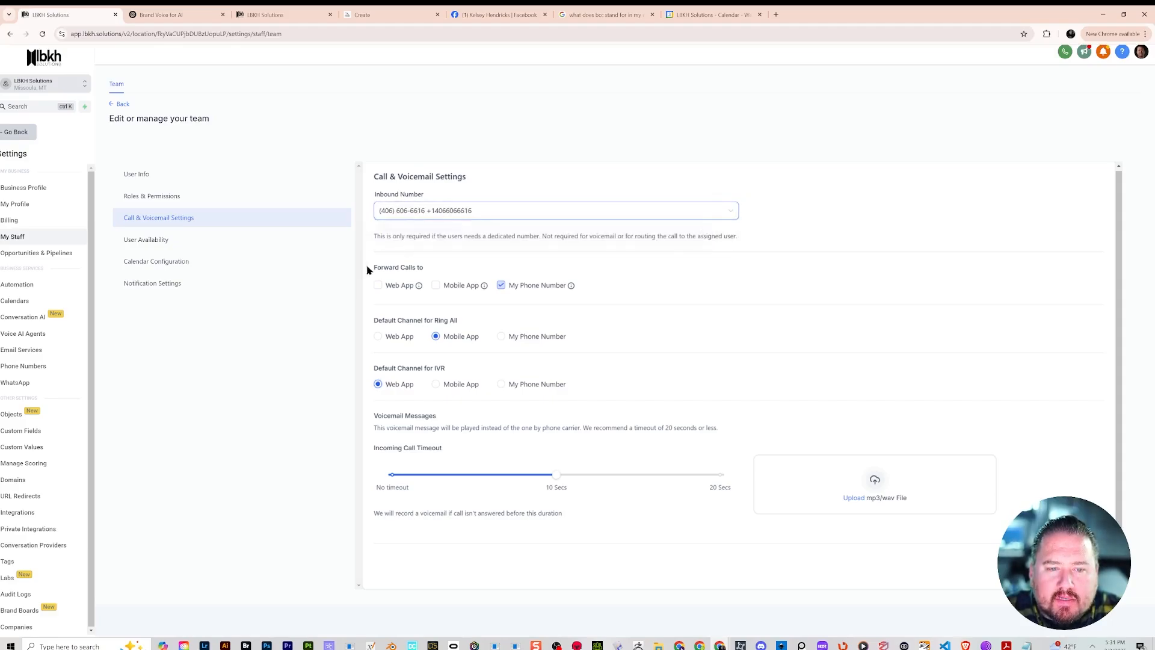
drag(428, 211, 482, 212)
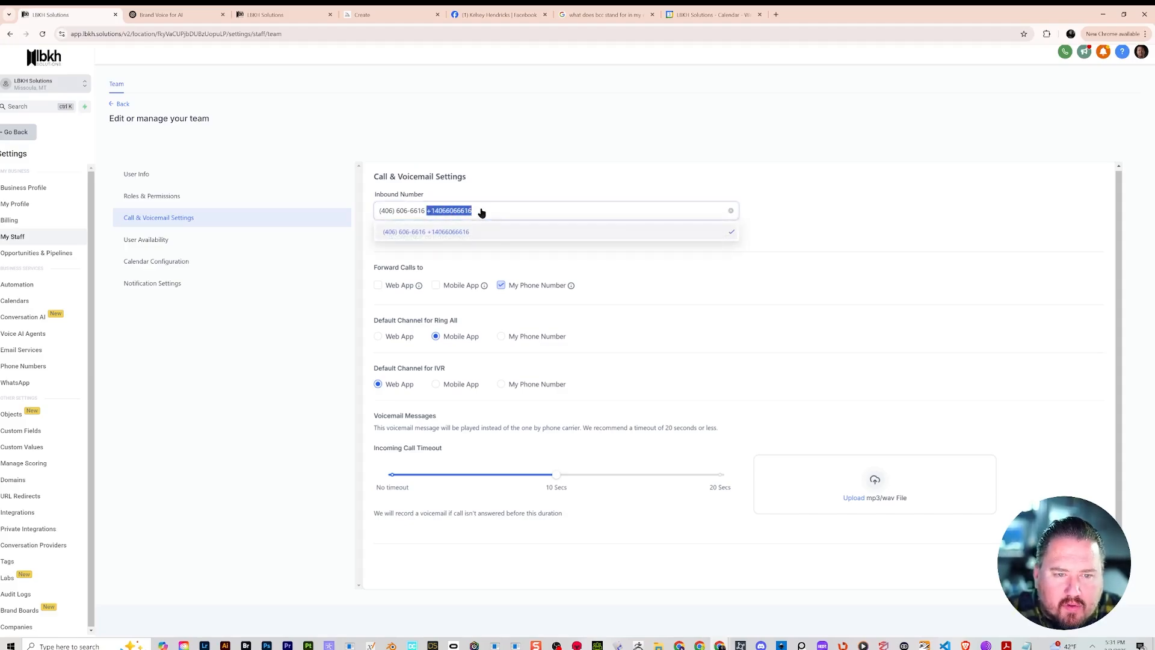
click(692, 139)
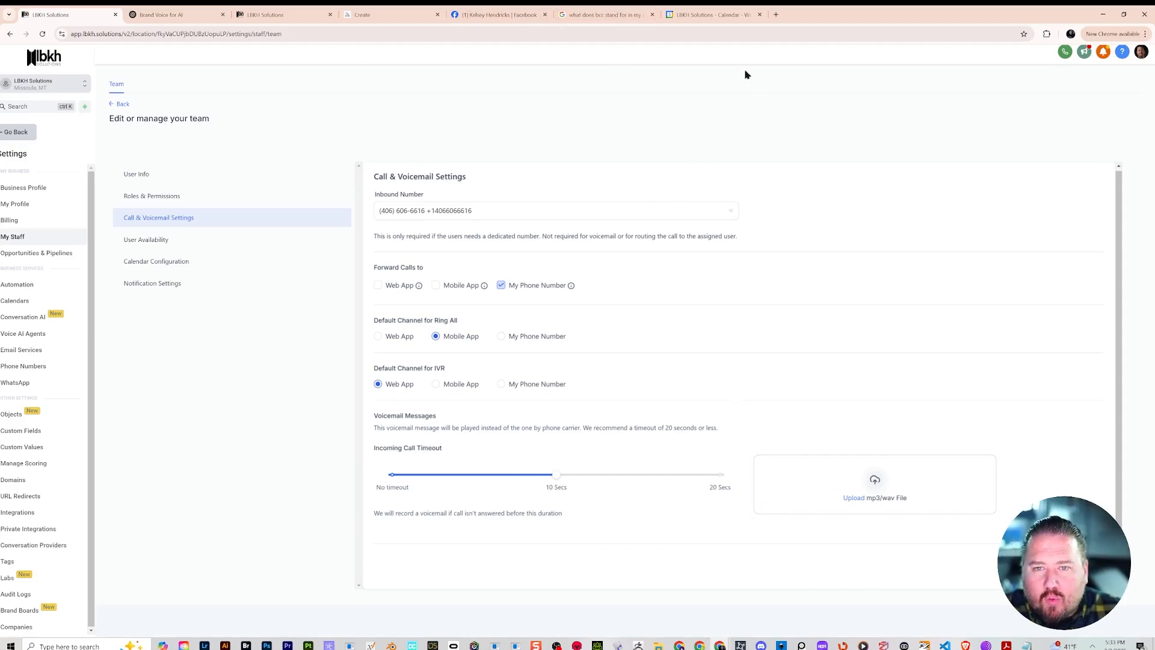
- Switch to the ElevenLabs website in a new browser tab and look over its pricing plans and documentation overview
click(776, 15)
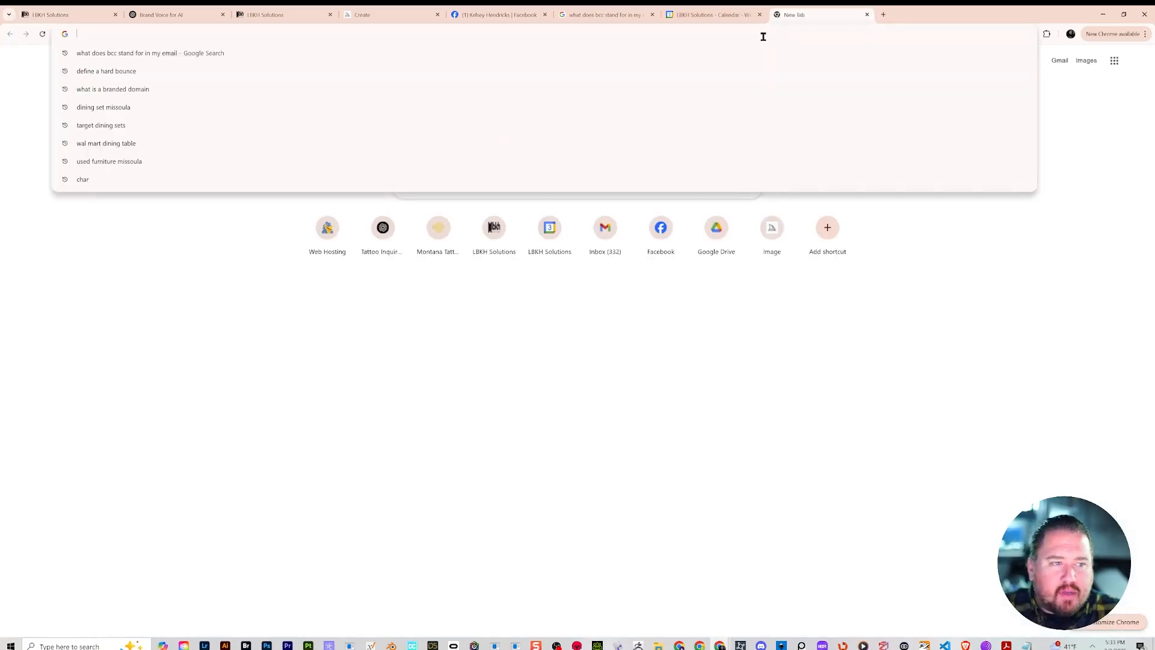
text(ele)
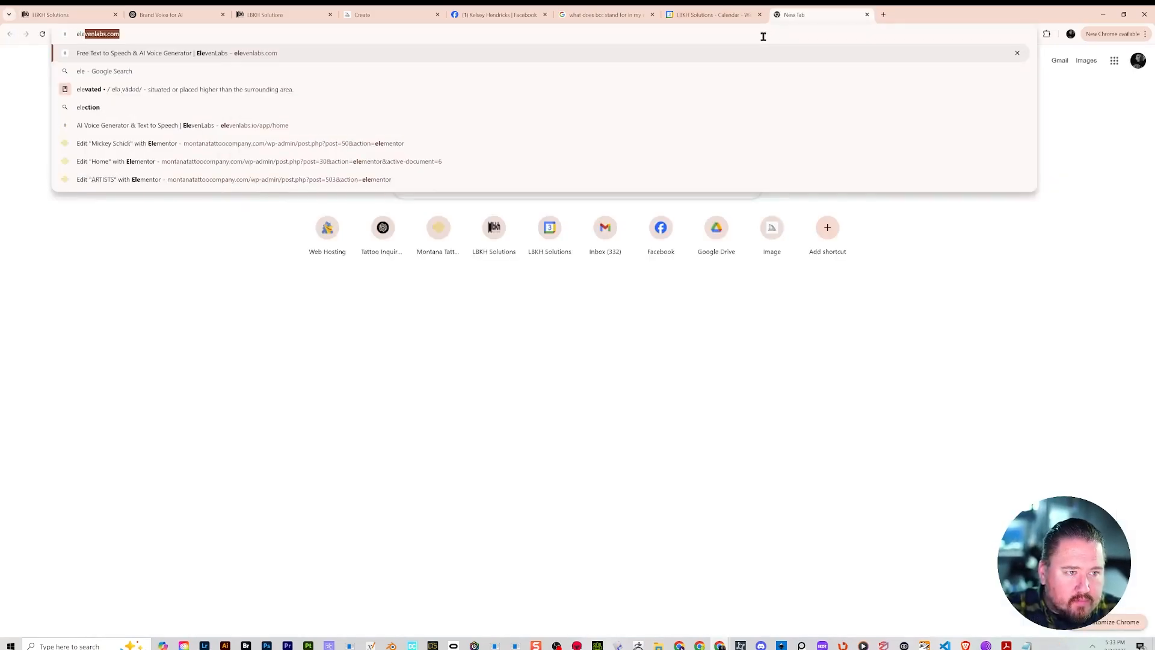
key(Return)
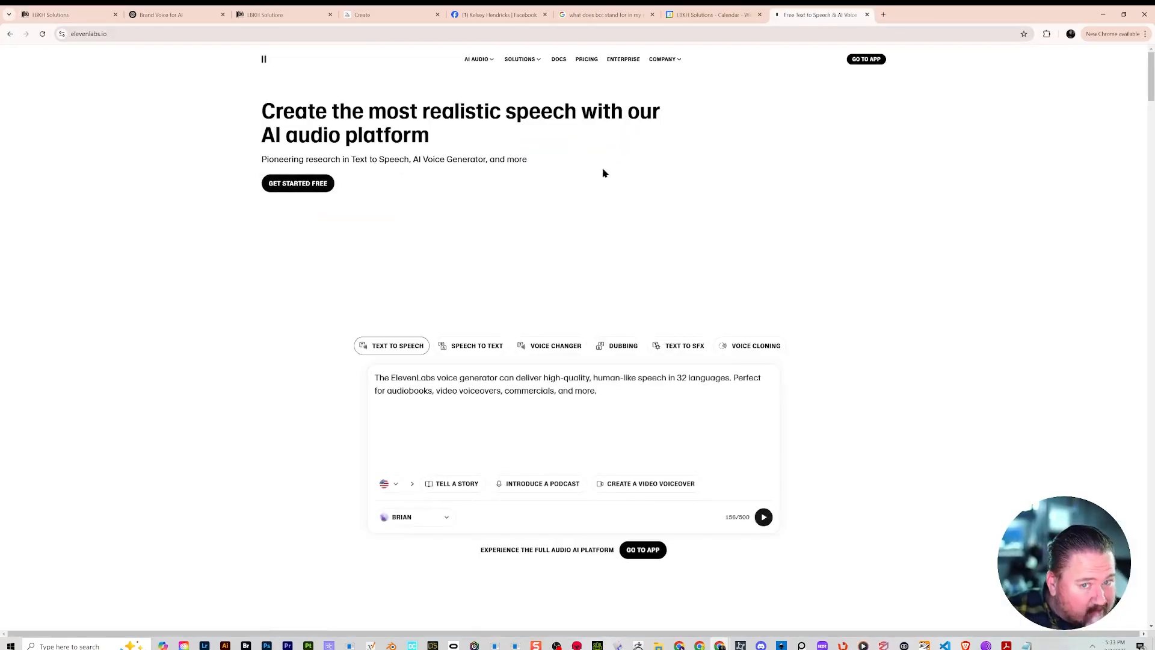
click(587, 59)
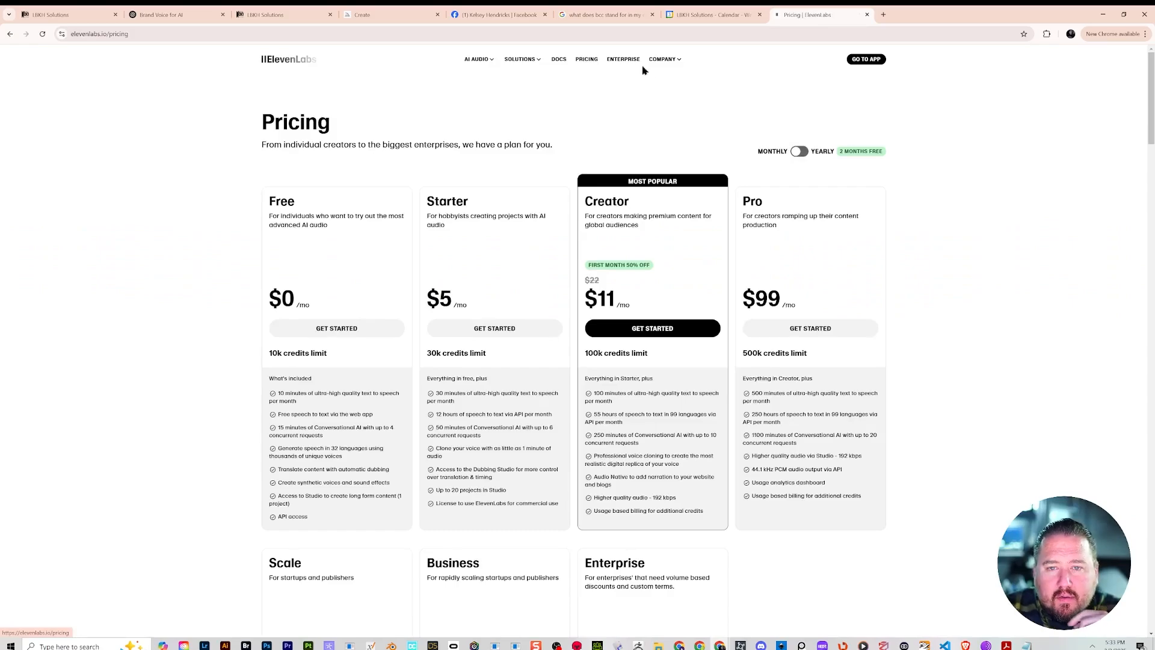
mouse_move(668, 66)
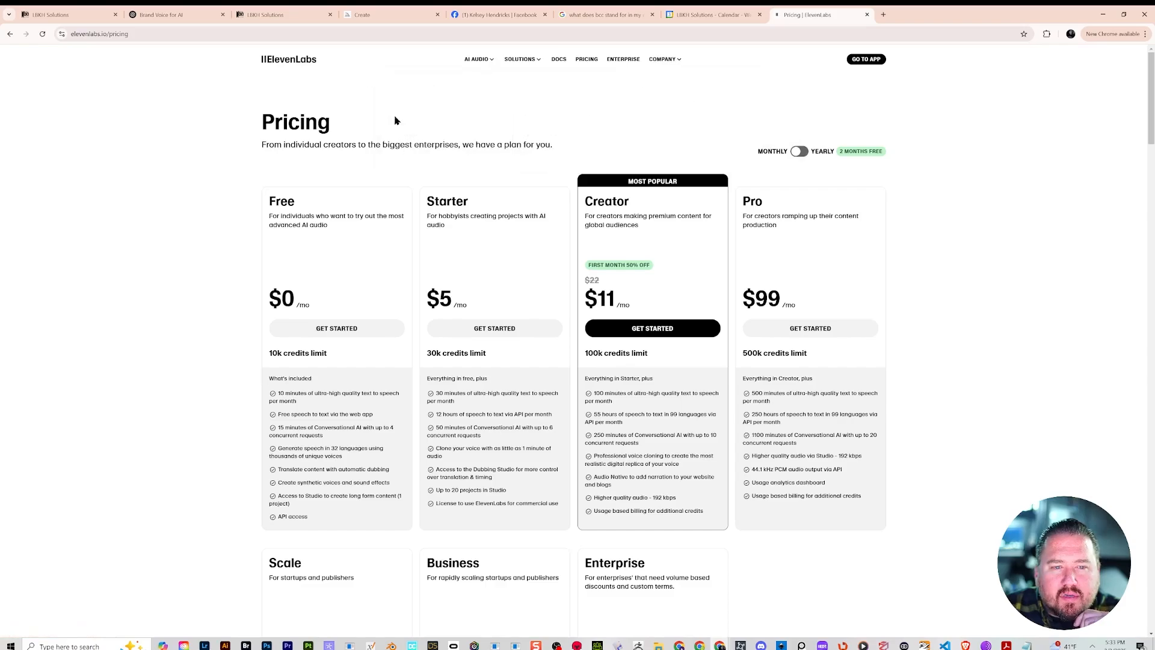
mouse_move(507, 65)
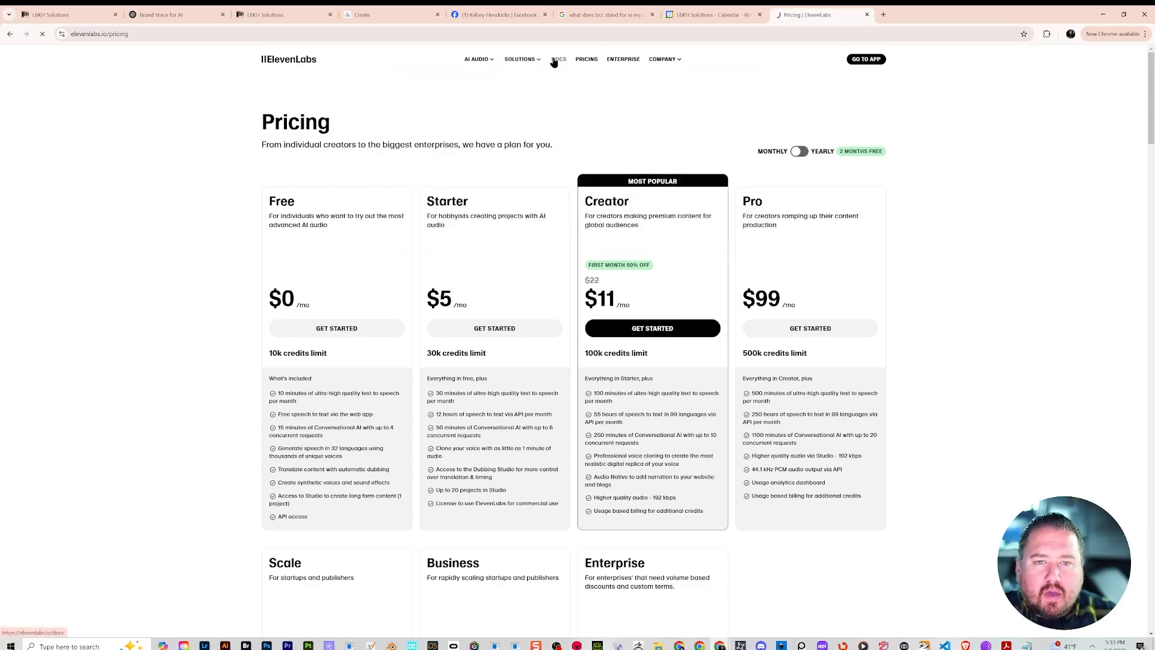
click(554, 61)
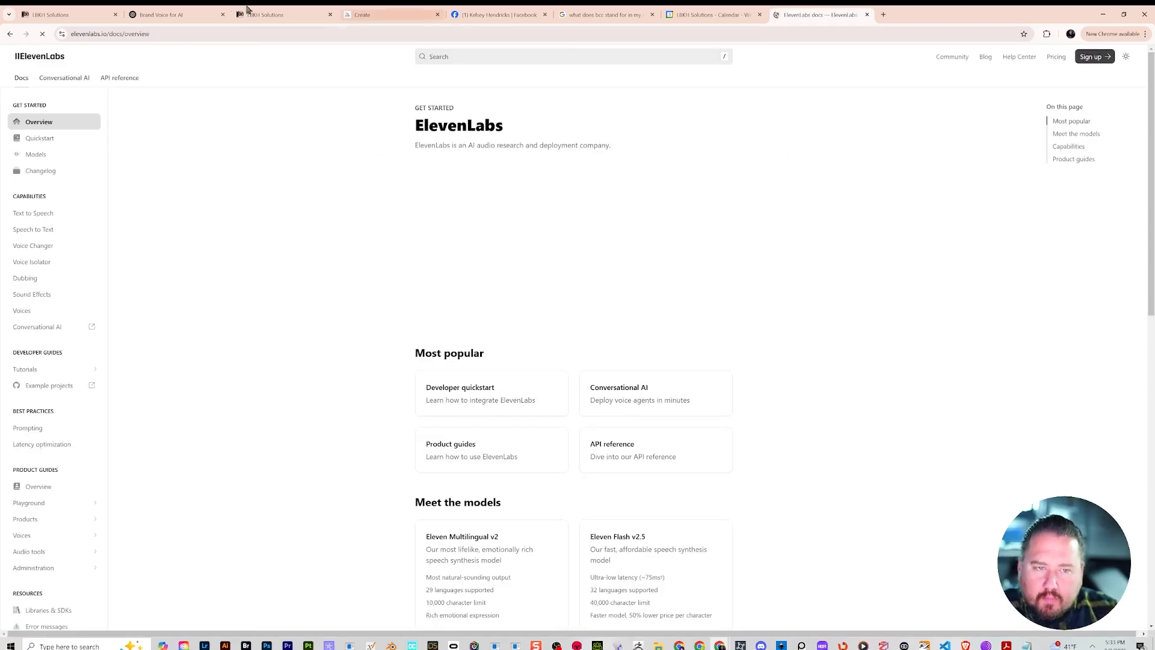
click(8, 34)
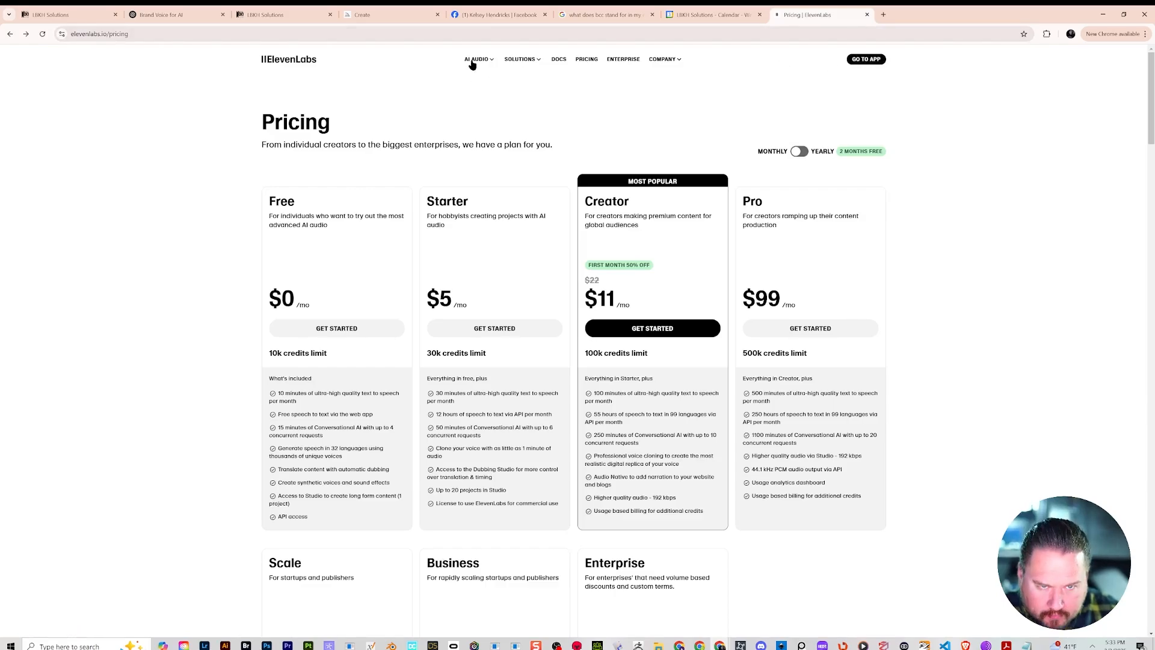
- Return to the elevenlabs.io home page, enter the ElevenLabs app and show the list of available voices
click(109, 33)
double_click(139, 34)
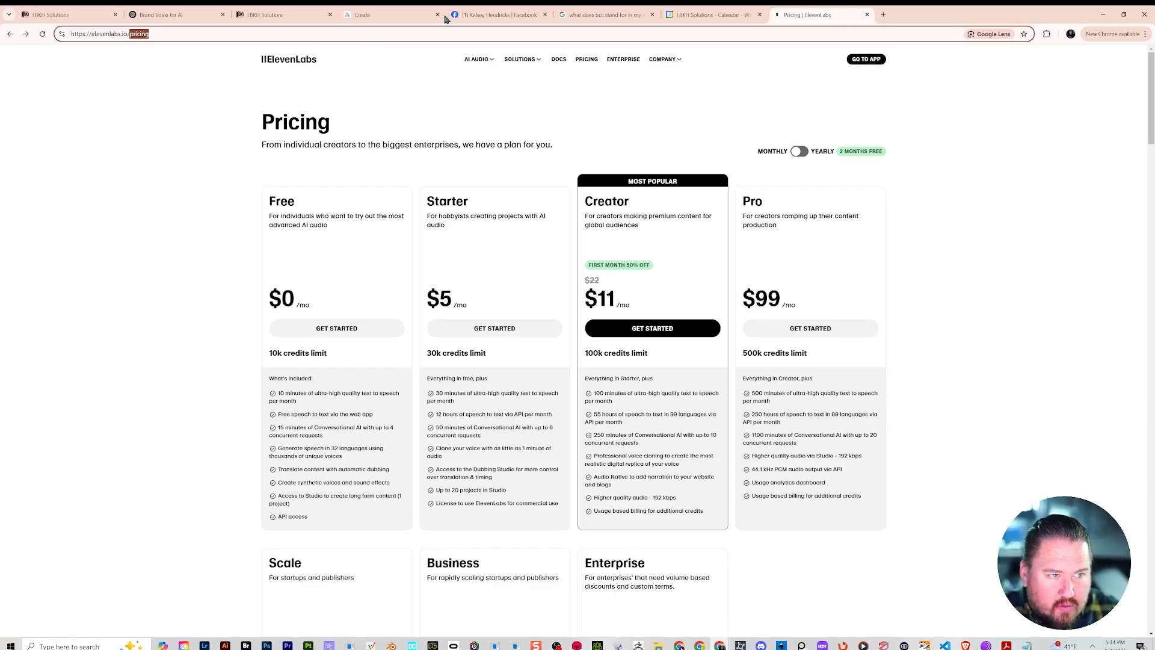
key(BackSpace)
key(Return)
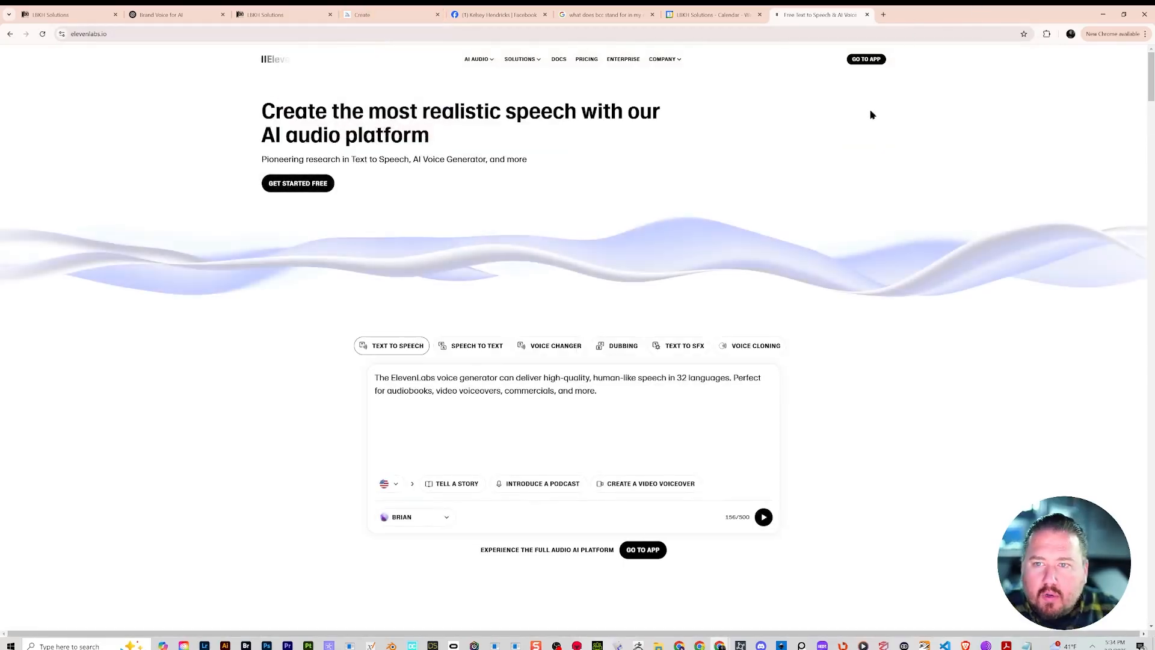
click(651, 552)
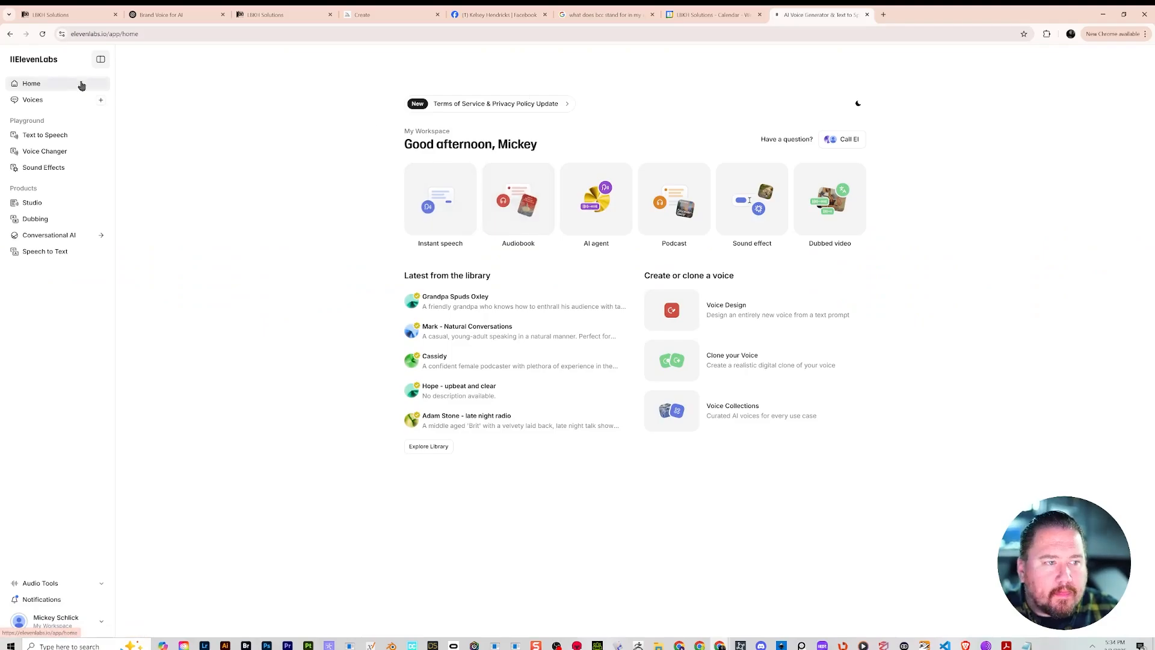
click(63, 107)
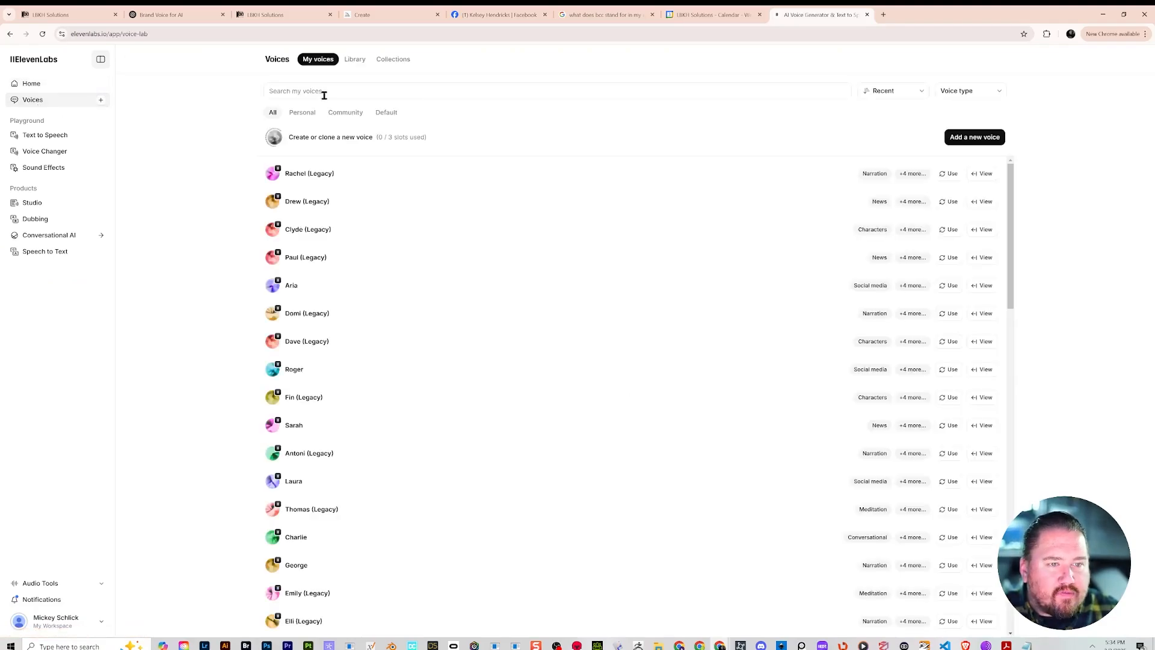
- Preview the Rachel (Legacy) voice and raise the system volume to 100 to hear the sample
click(273, 174)
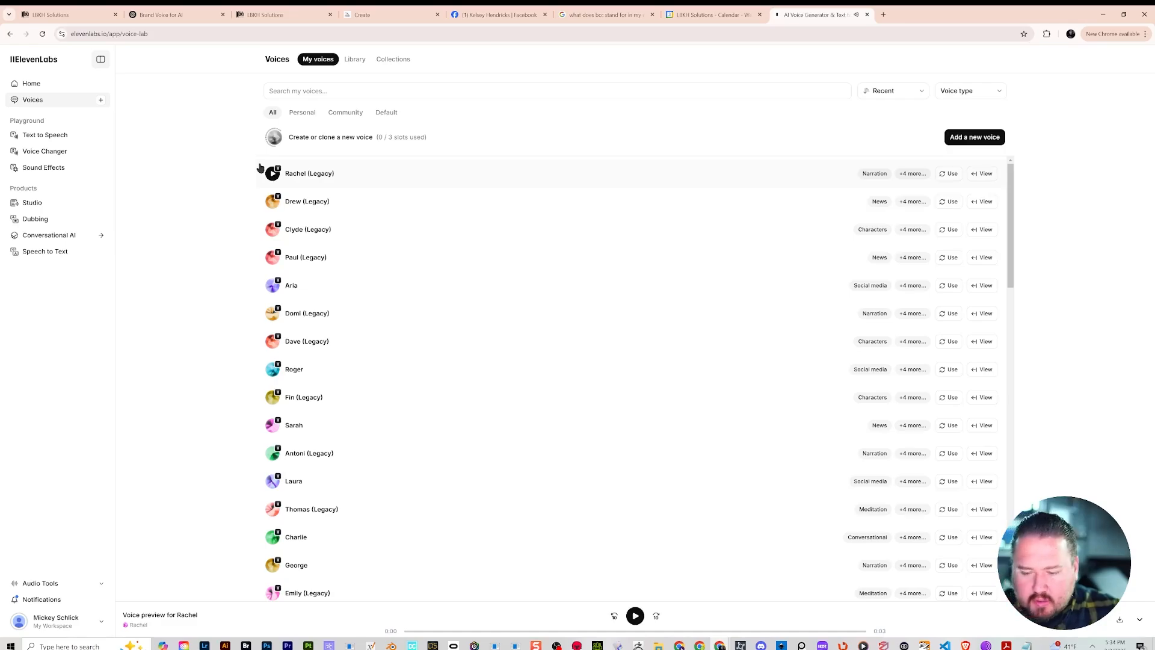
key(XF86AudioRaiseVolume)
key(XF86AudioRaiseVolume)
key(XF86AudioRaiseVolume)
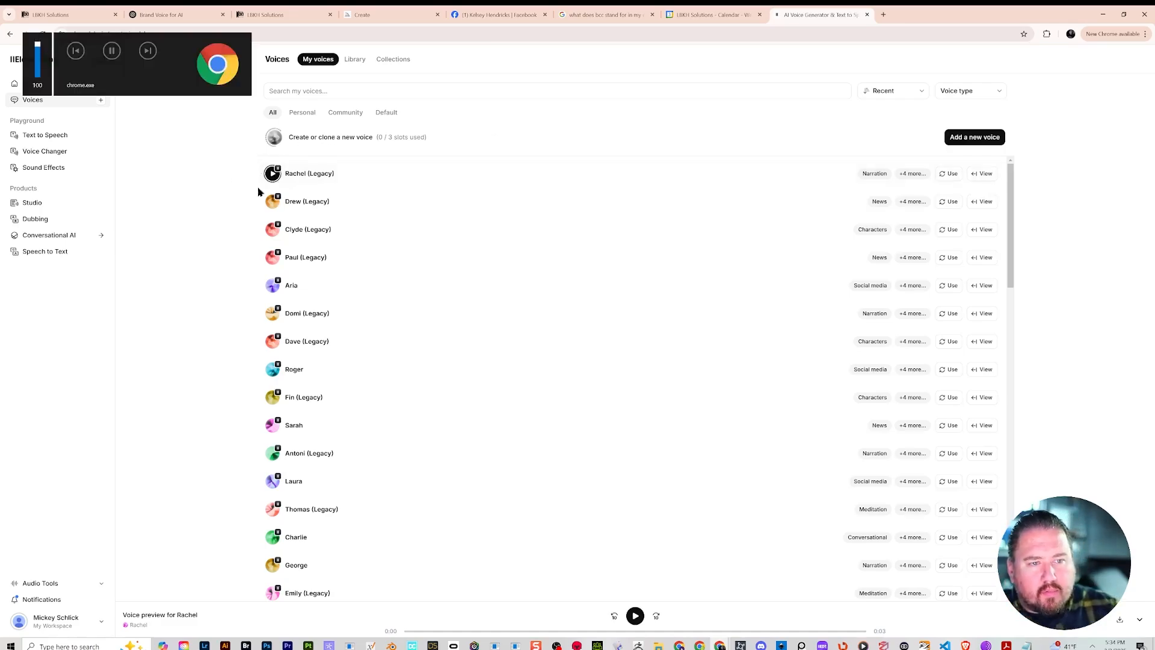
click(267, 178)
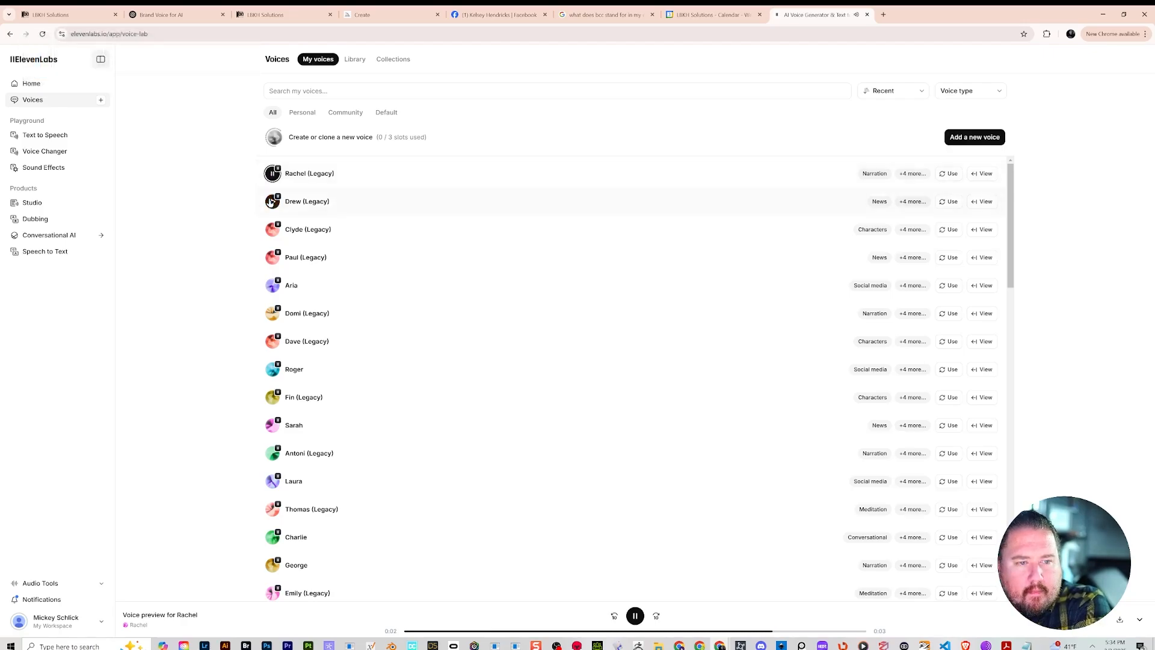
- Preview the Drew, Clyde, Aria and Laura voices and look through the rest of the voice list
click(272, 201)
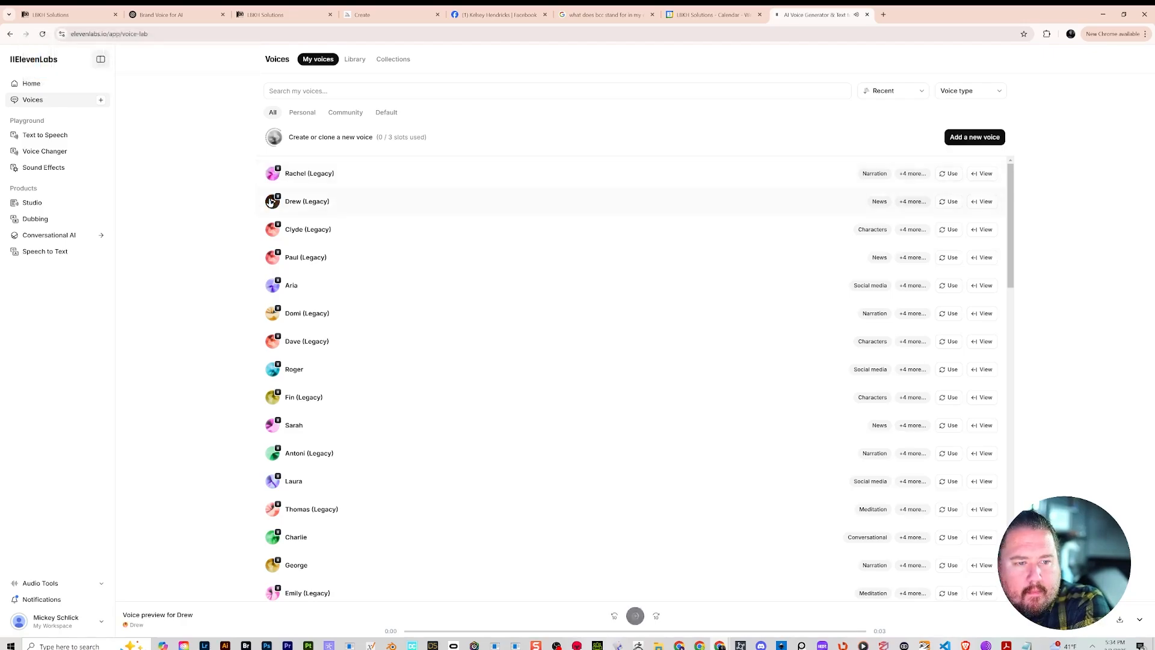
click(272, 230)
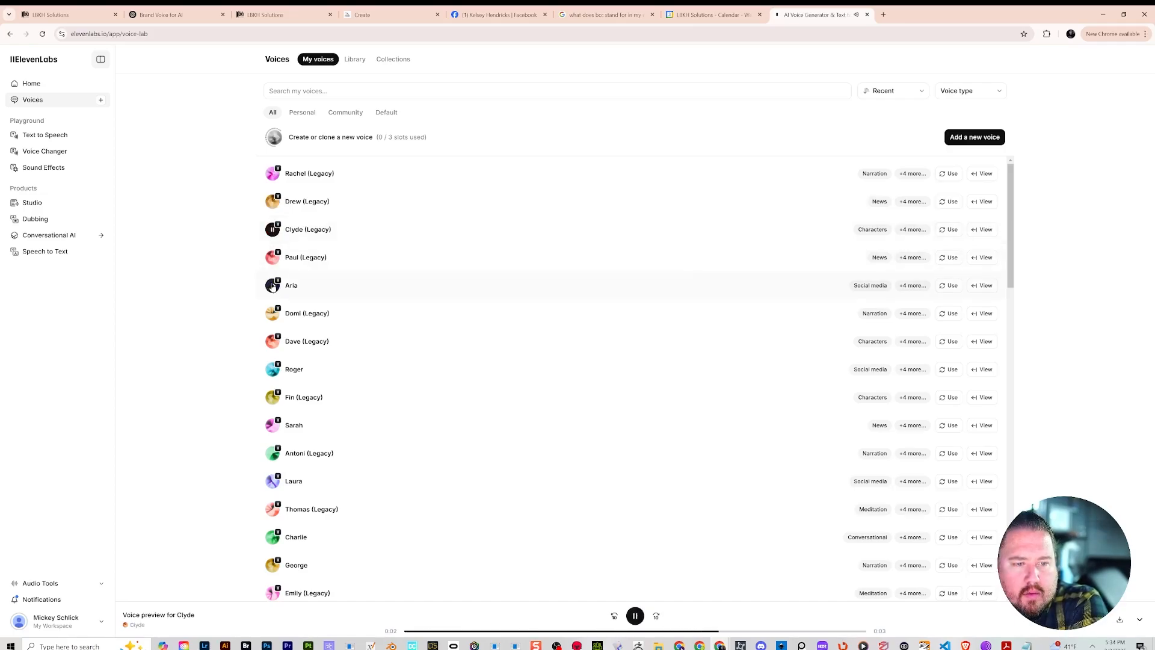
click(273, 285)
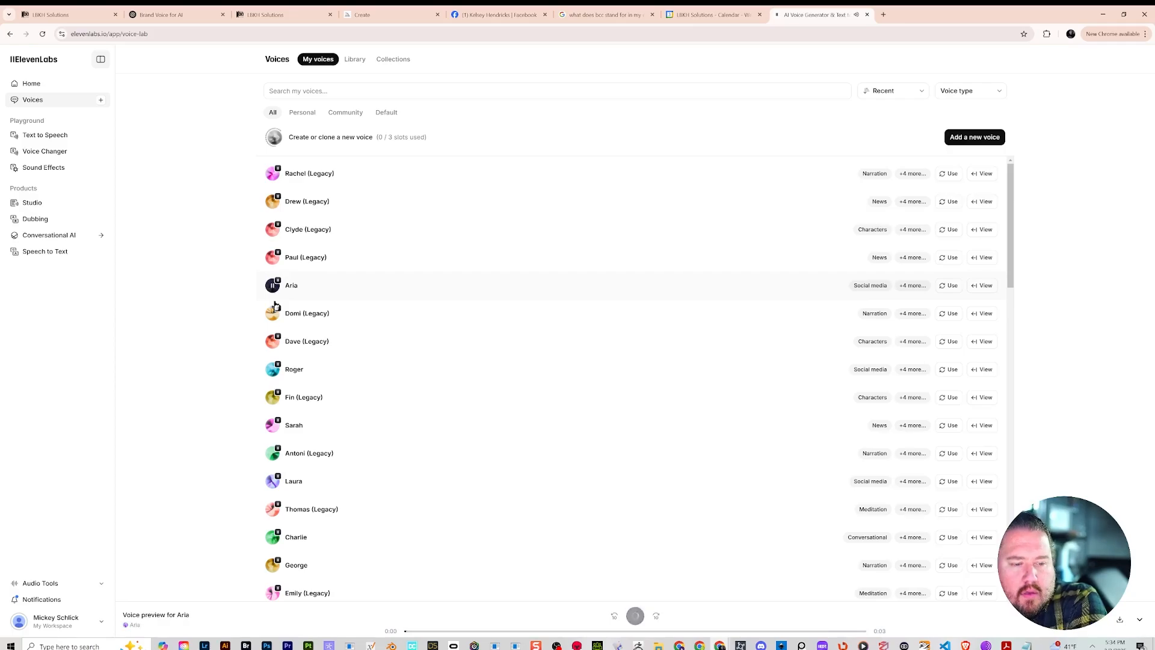
click(273, 481)
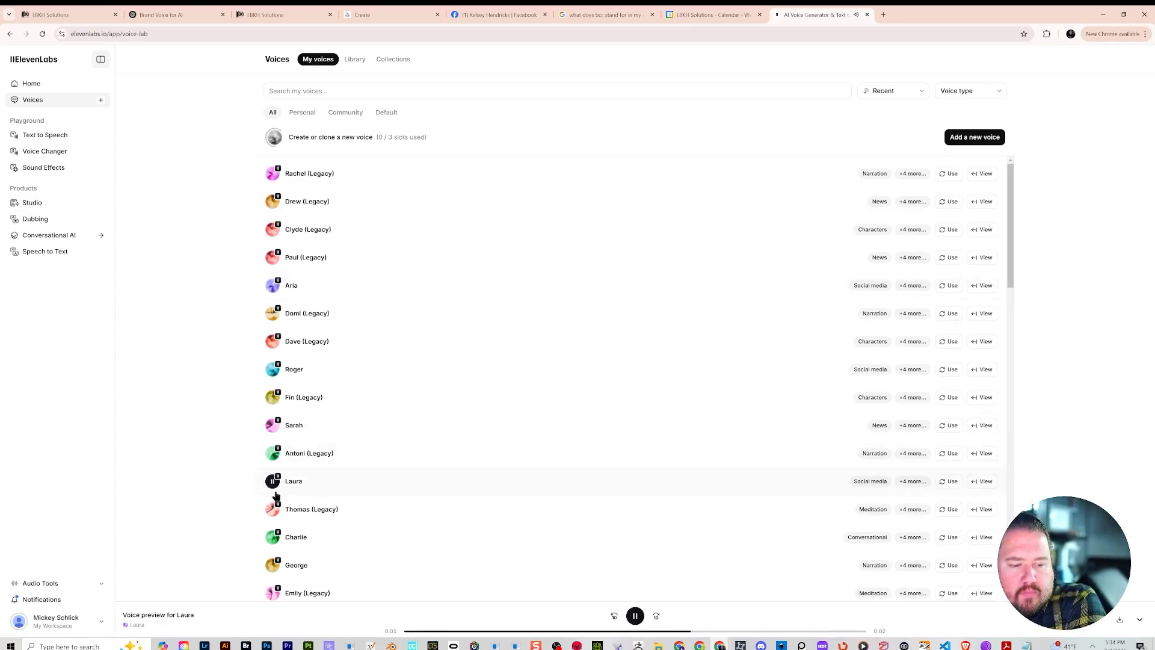
scroll(276, 495, down, 8)
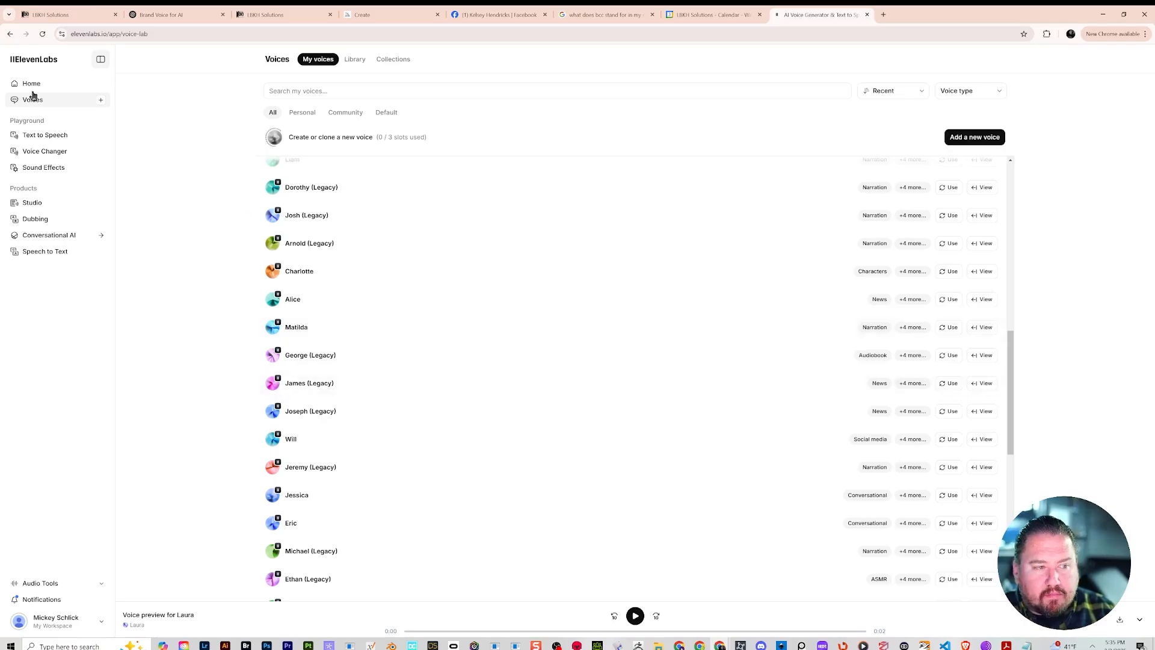
- Look over the ElevenLabs Studio page, the home page, the account options and the available audio tools
click(45, 212)
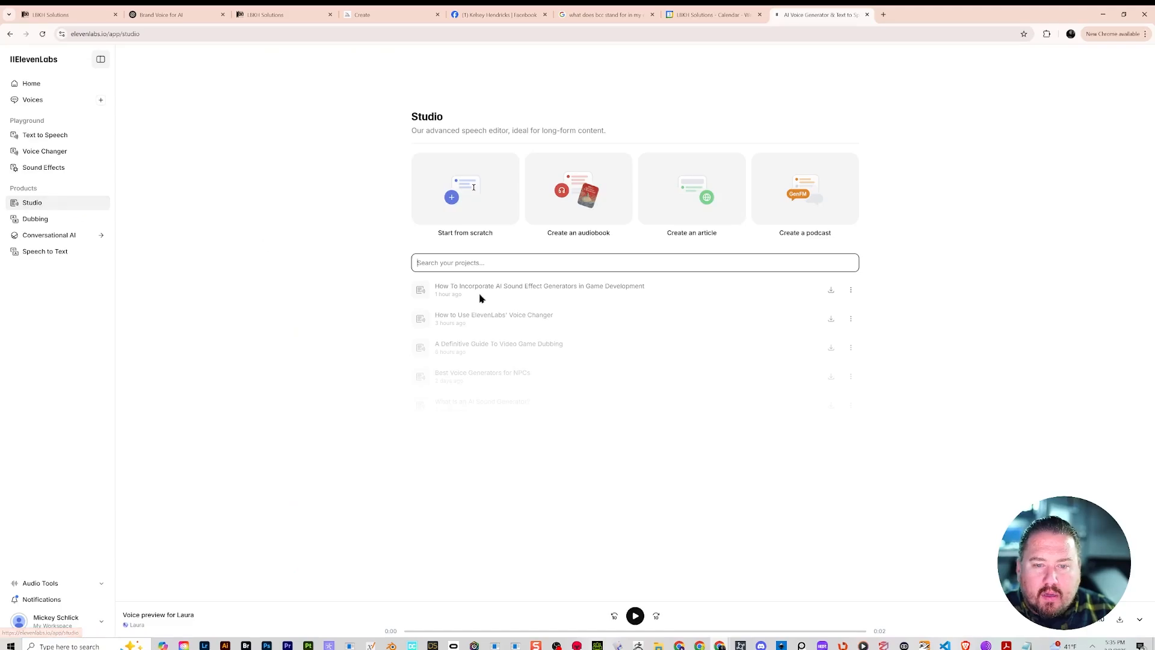
click(65, 88)
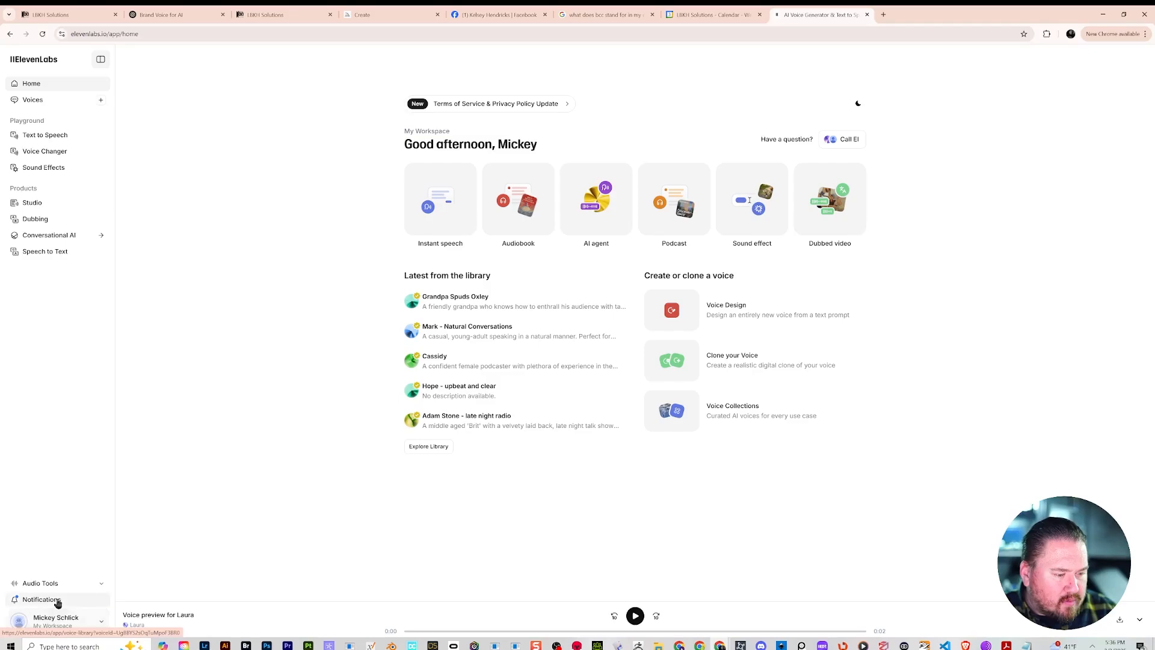
click(104, 623)
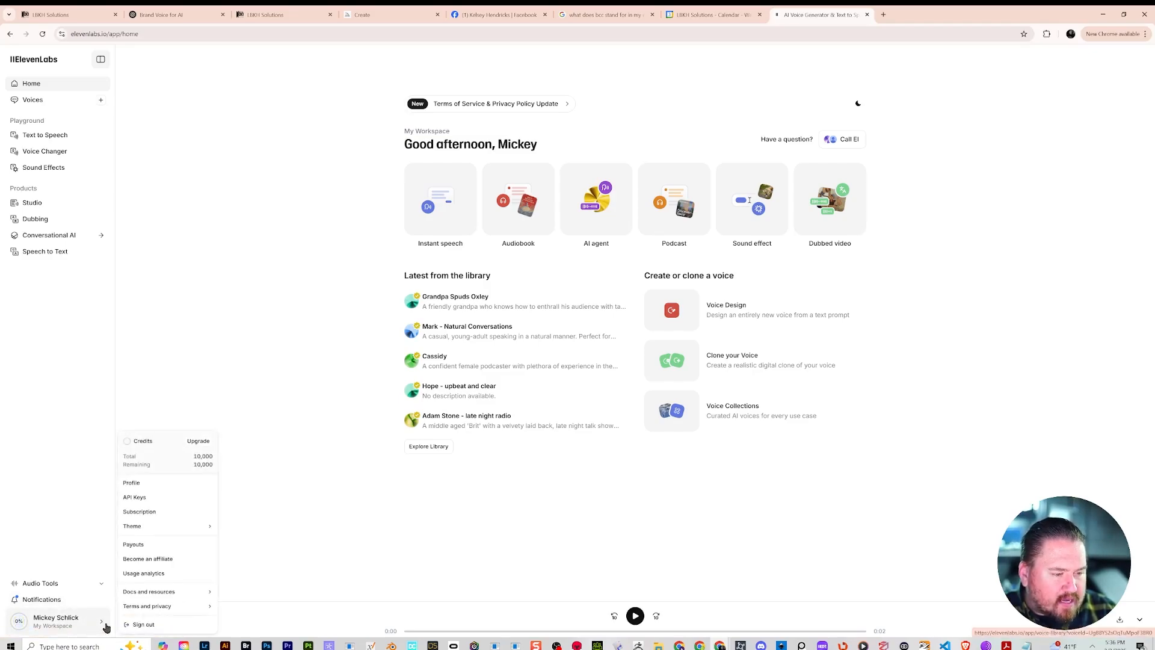
click(93, 585)
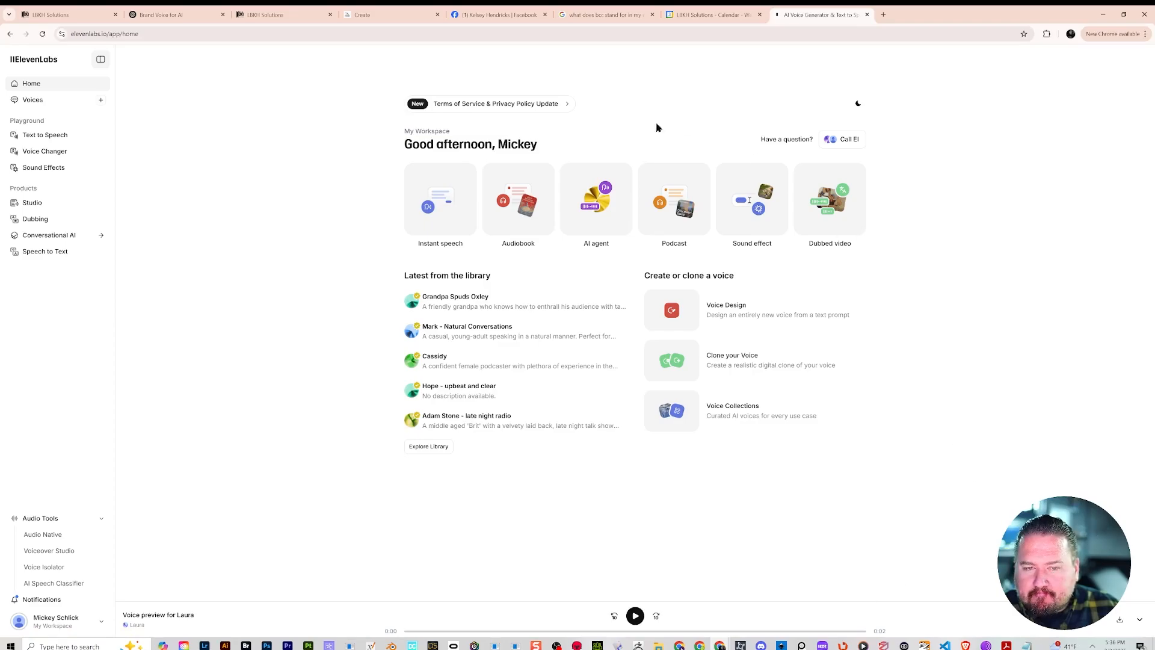
- In the Text to Speech history, play the oldest Montana Tattoo Company greeting in parts and pause it
click(57, 137)
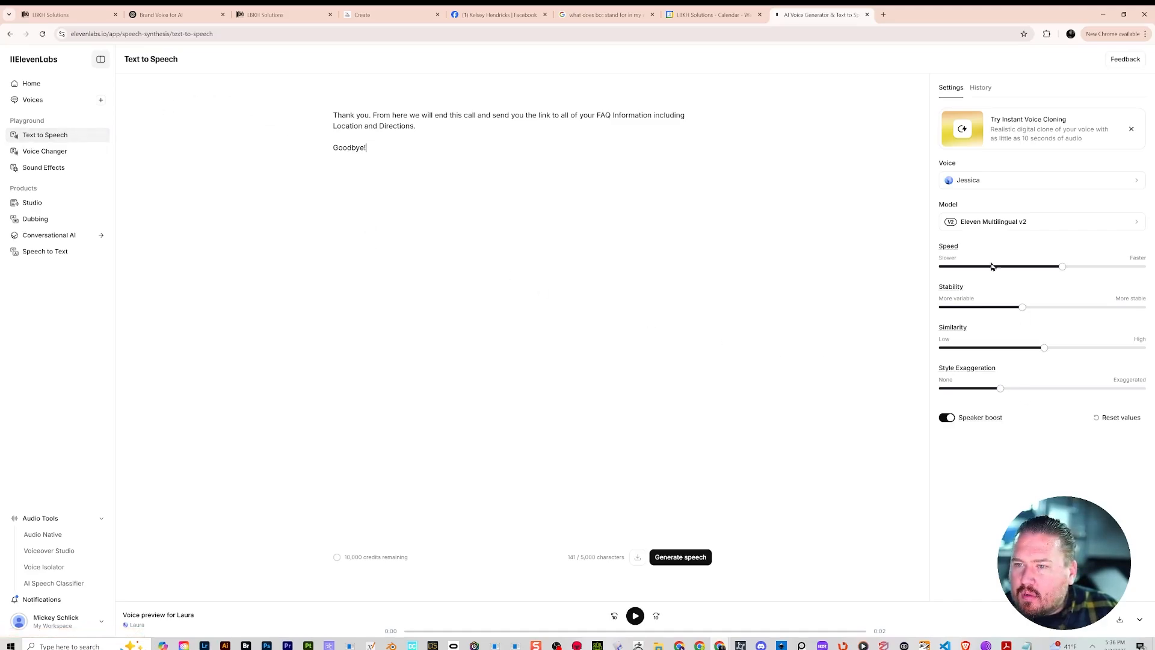
click(977, 91)
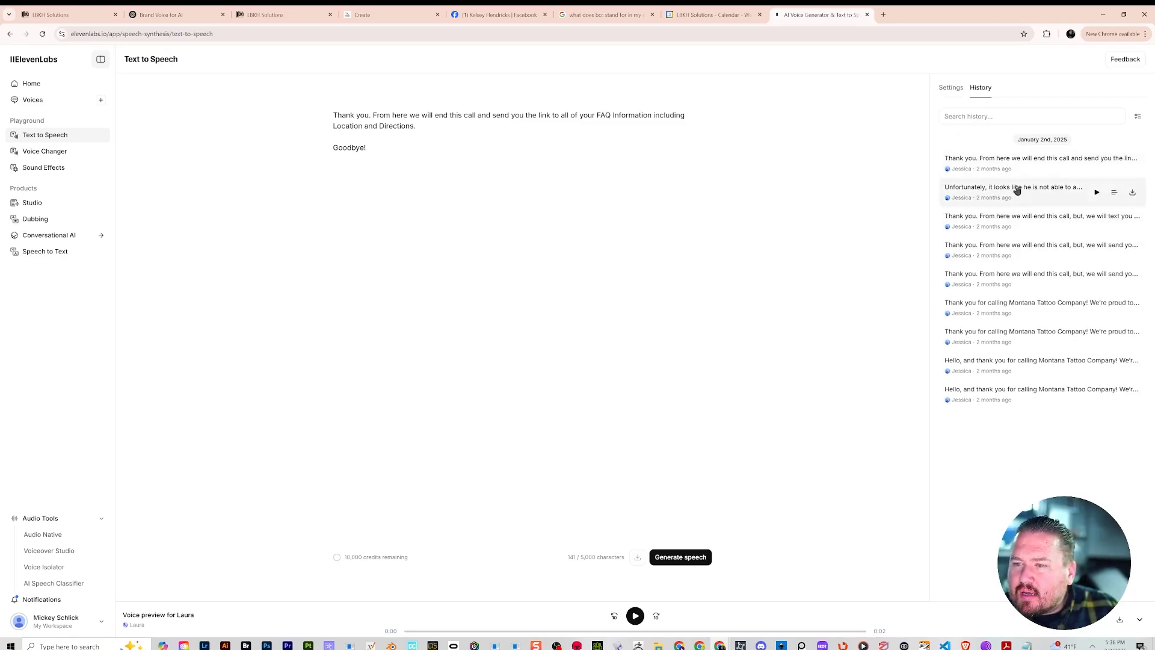
drag(1010, 160, 1060, 455)
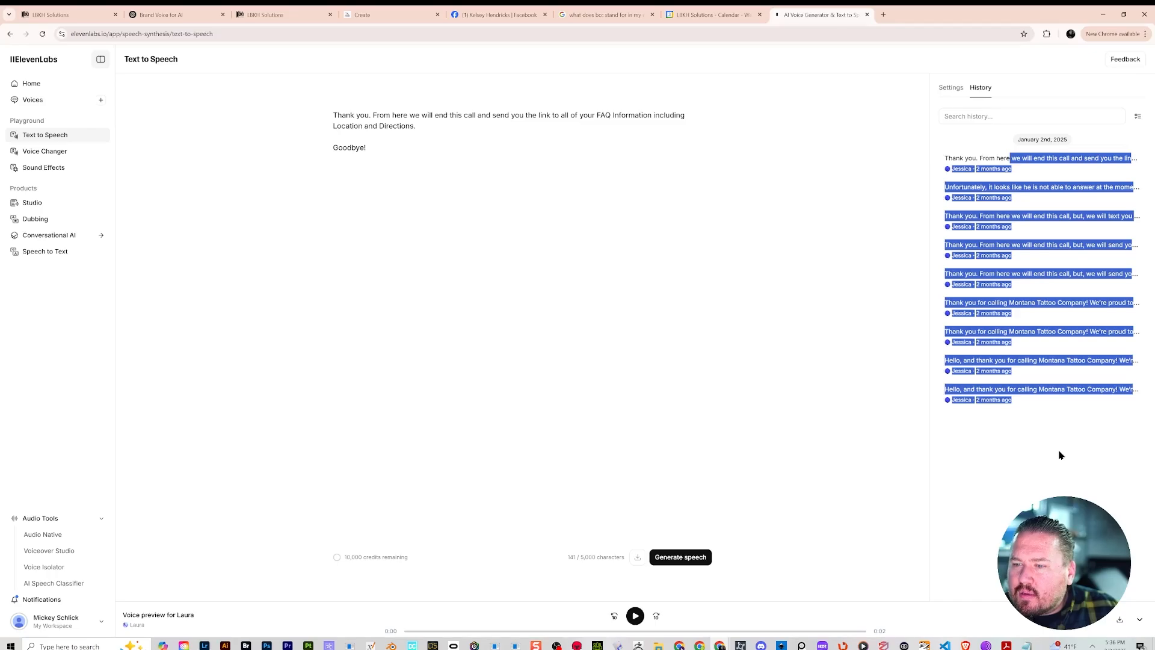
click(1036, 427)
click(1027, 389)
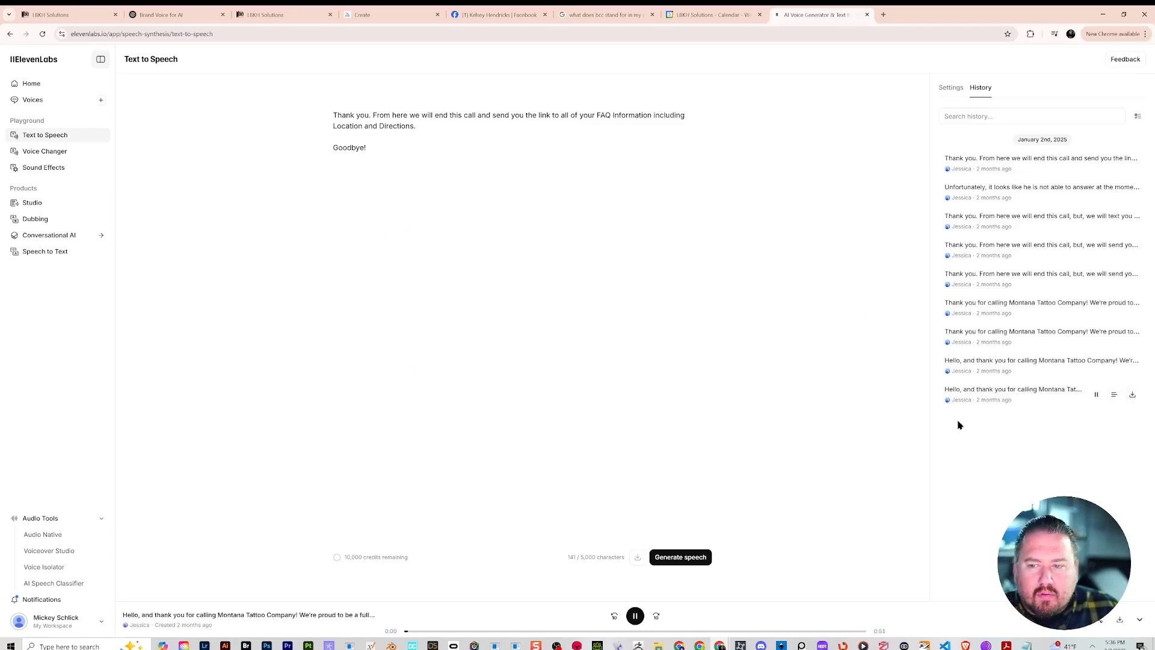
click(1097, 394)
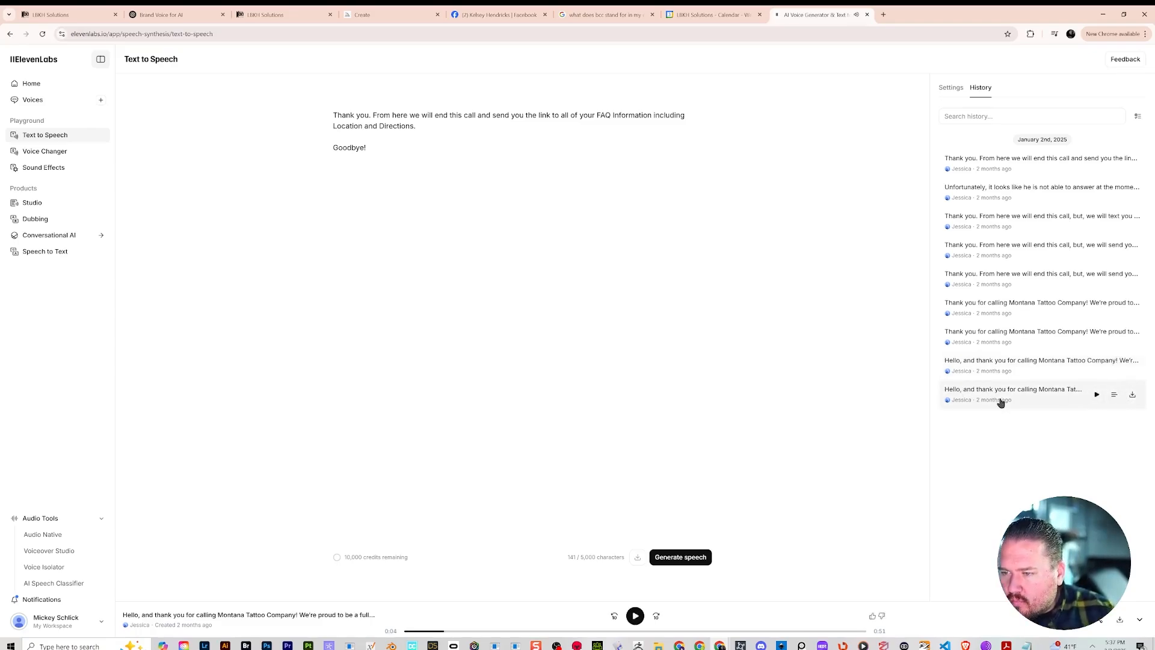
click(1000, 402)
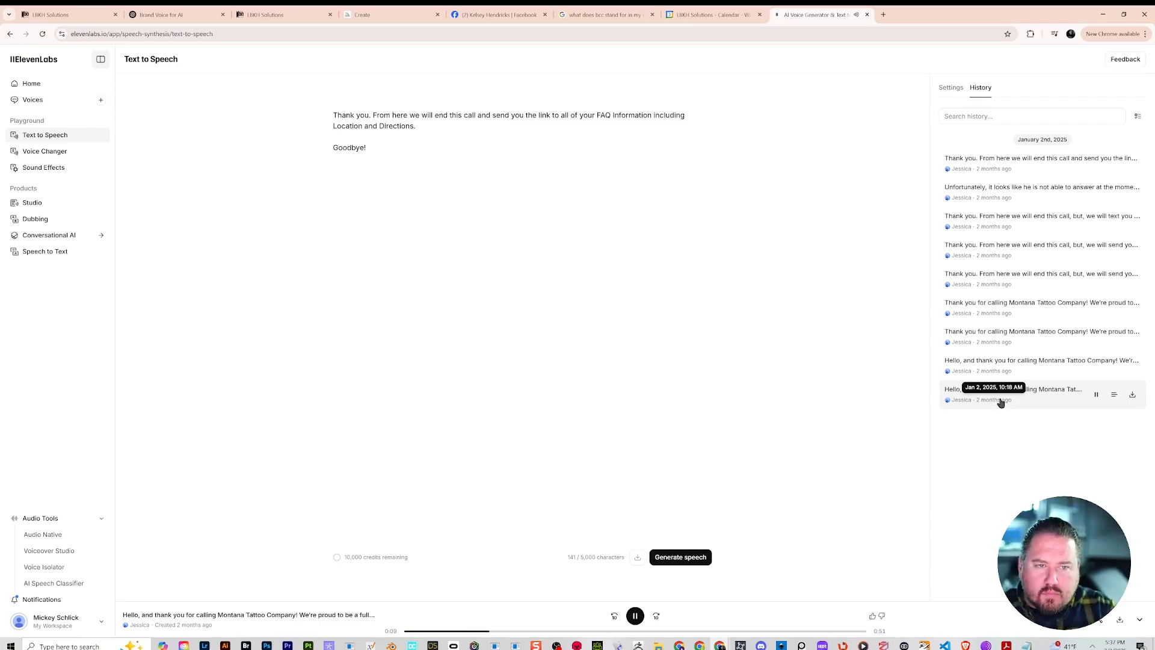
click(1096, 395)
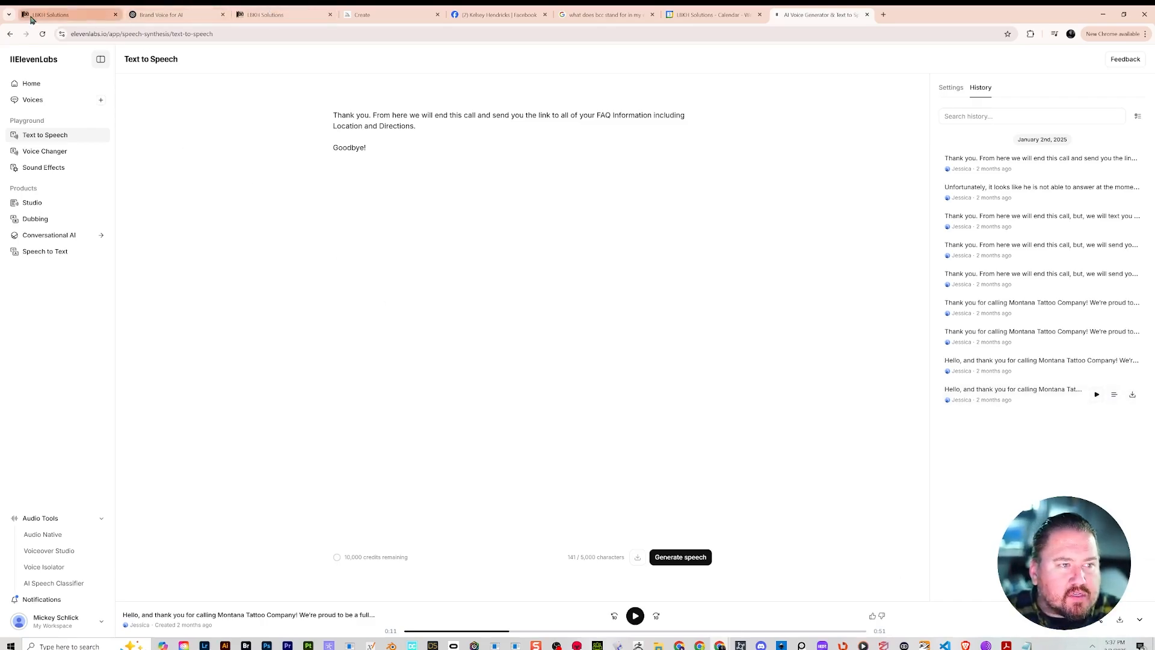
- Switch to the ChatGPT conversation in the browser and clear the unsent draft message "I need a template"
click(155, 15)
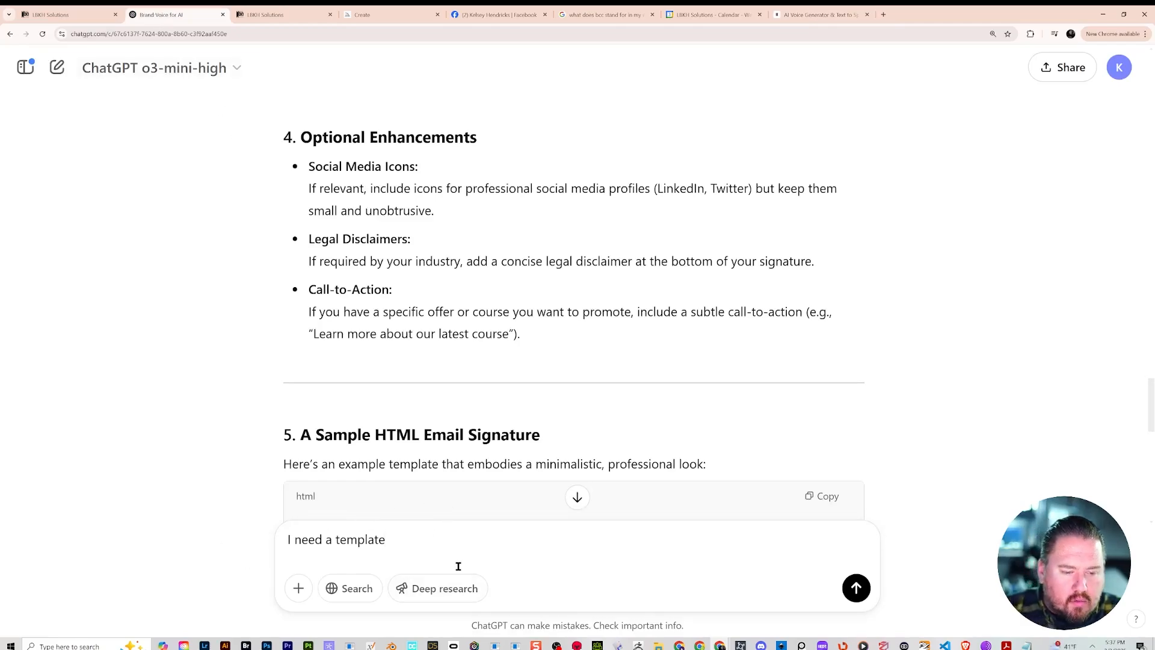
double_click(383, 540)
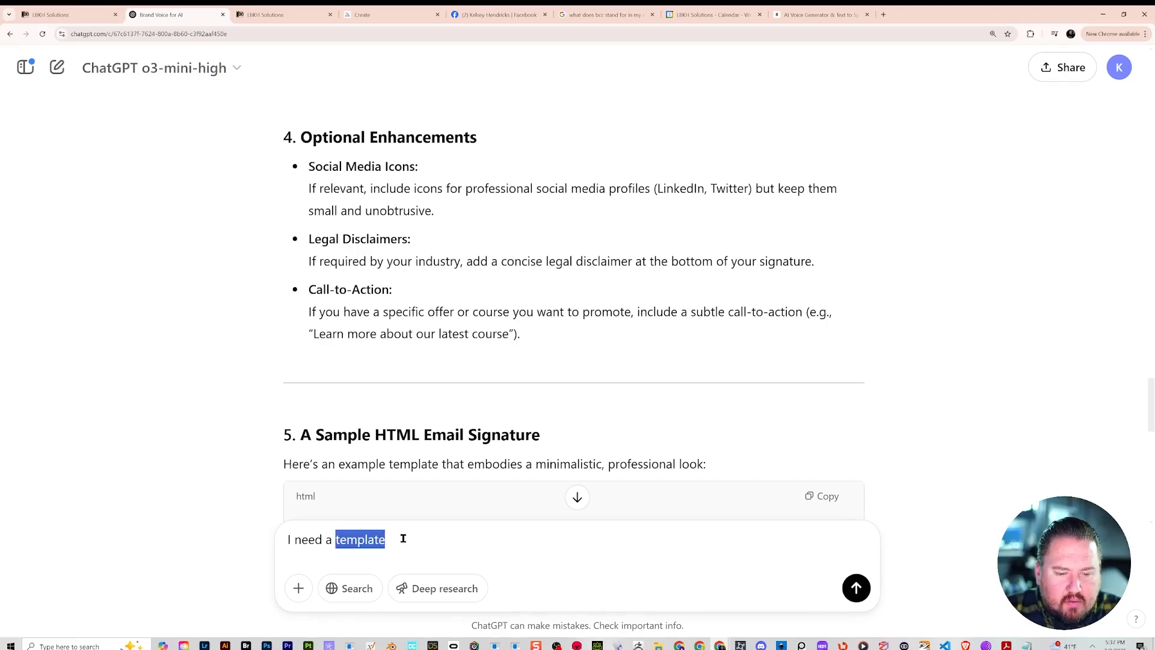
click(403, 539)
key(BackSpace)
key(BackSpace)
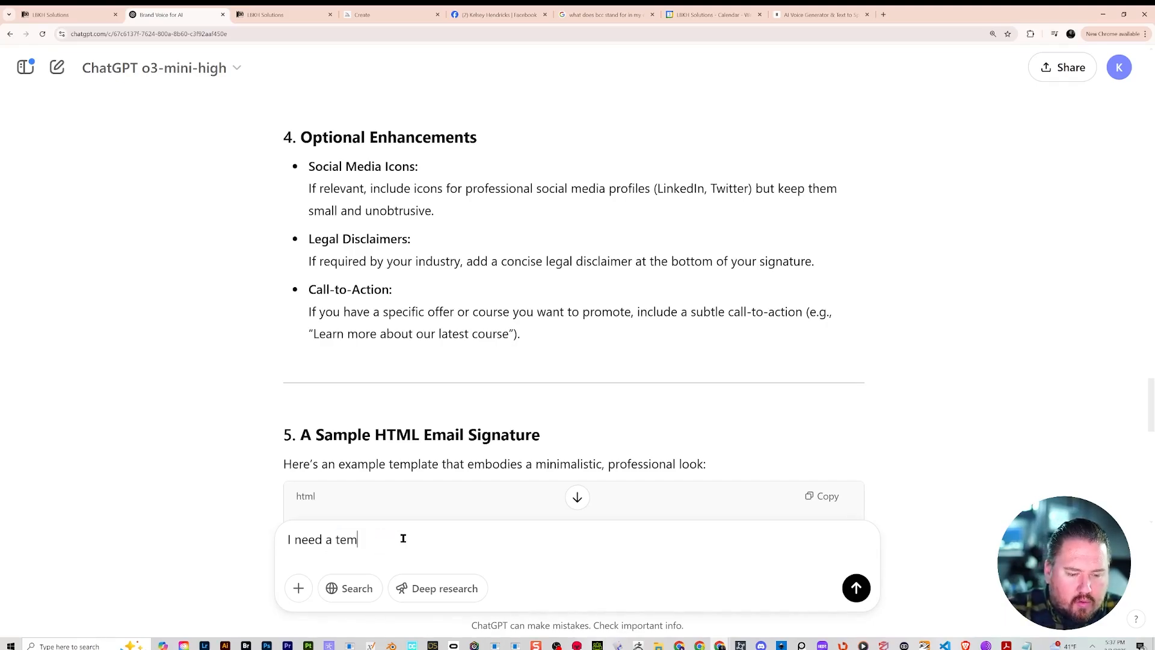
key(BackSpace)
key(BackSpace)
key(BackSpace)
key(BackSpace)
key(BackSpace)
key(BackSpace)
key(BackSpace)
key(BackSpace)
key(BackSpace)
key(BackSpace)
key(BackSpace)
key(BackSpace)
- Write the ChatGPT prompt "I need a voicemail script to sound warm and professional for my marketing business."
text(I n)
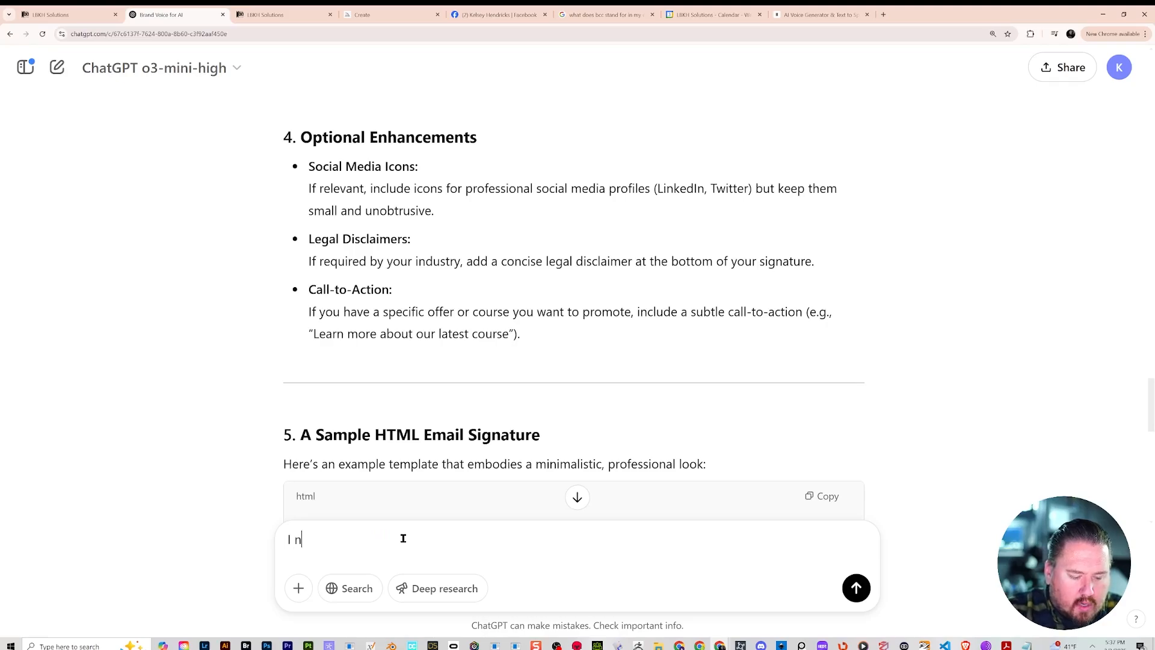
text(eed a voic)
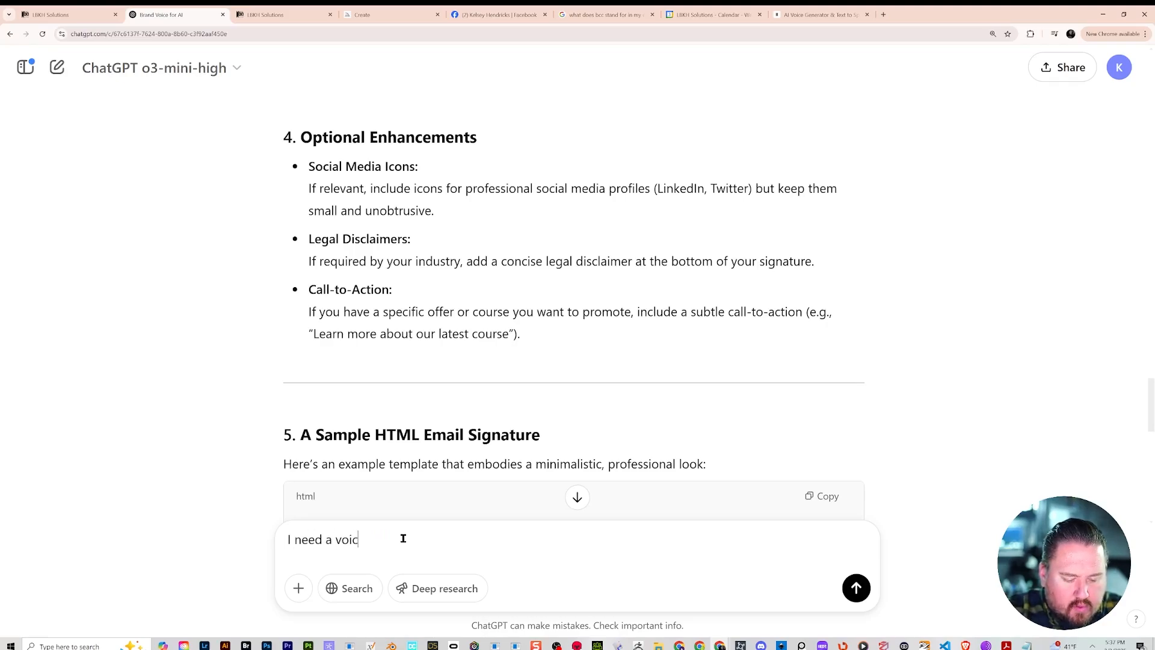
text(email sc)
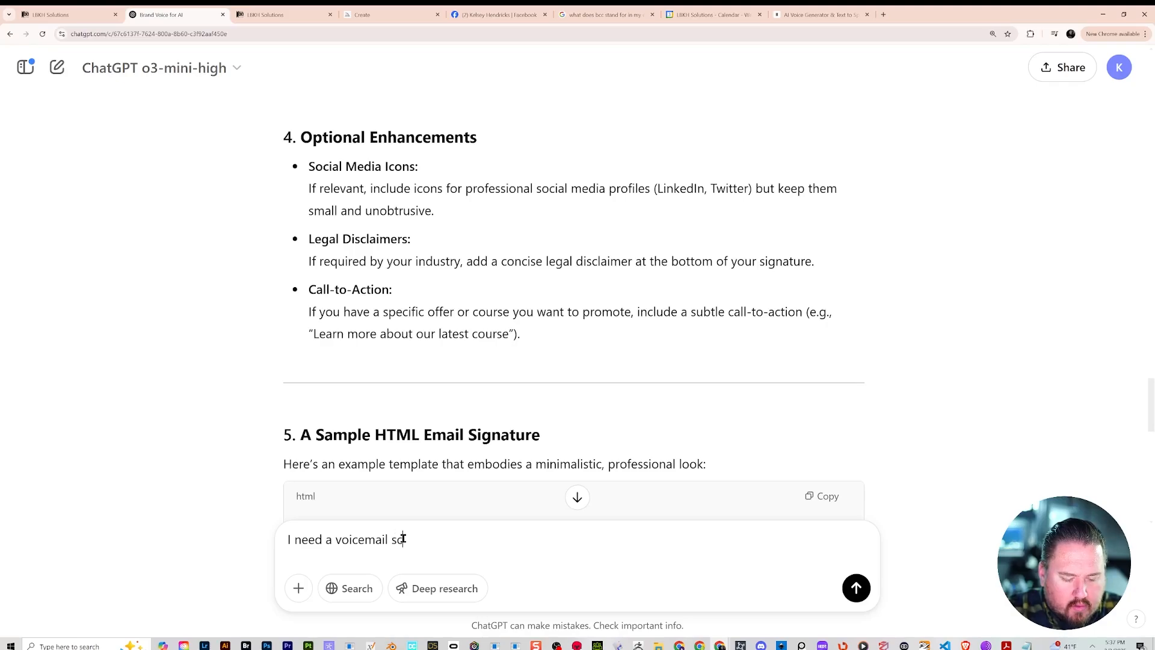
text(ript to )
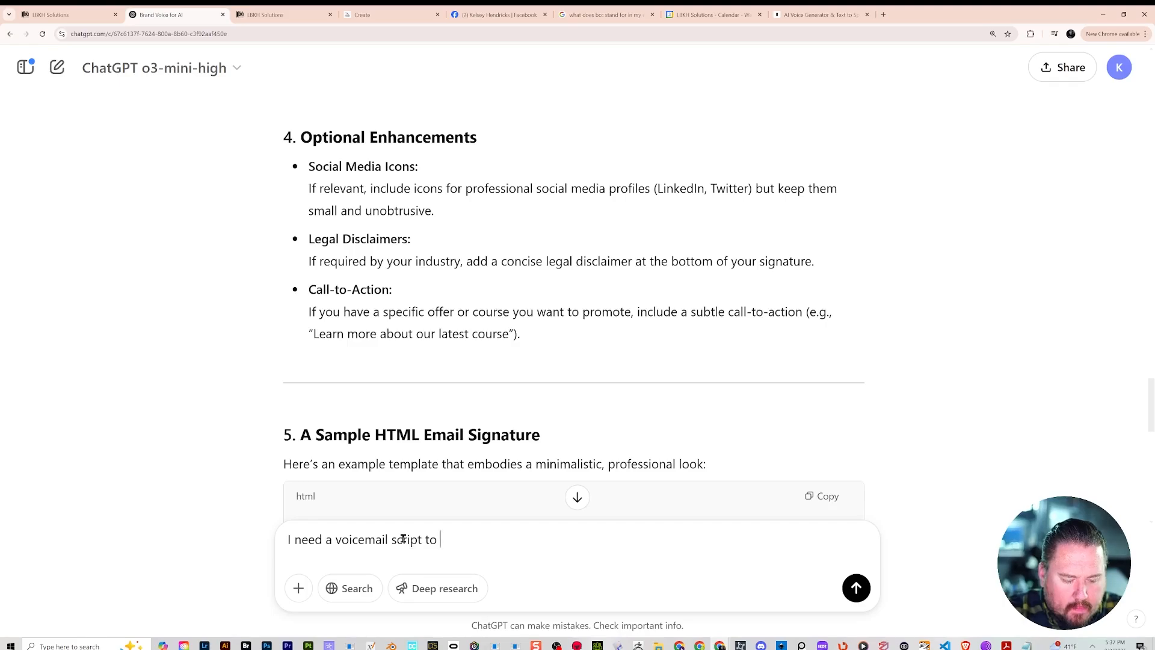
text(sound warm)
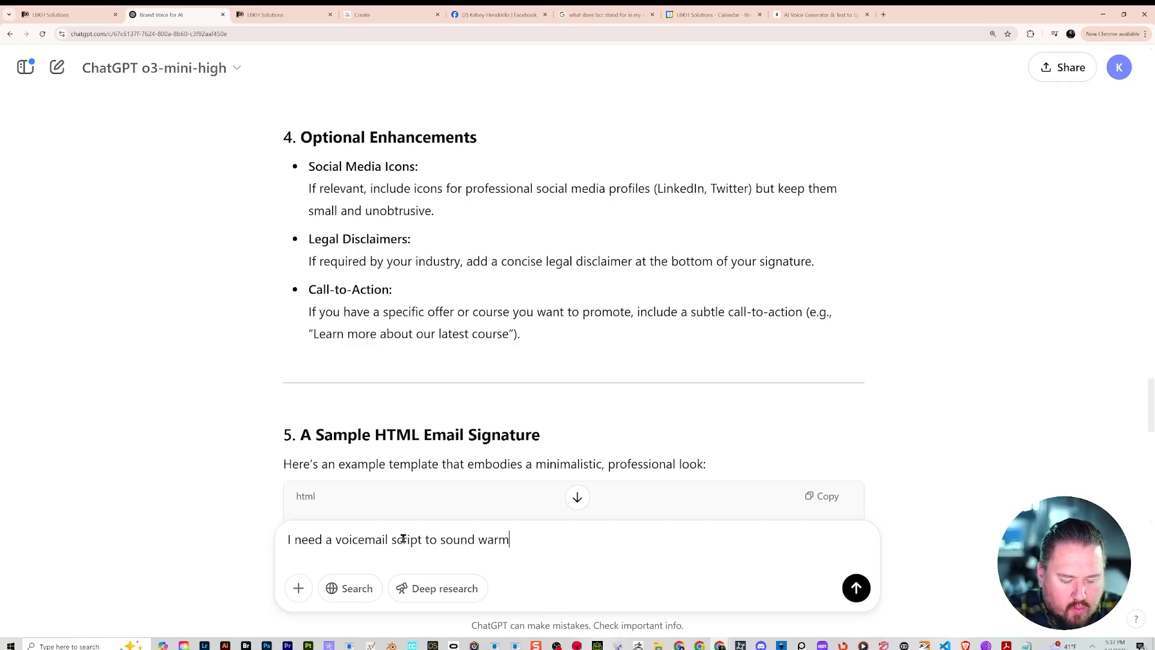
text( and professi)
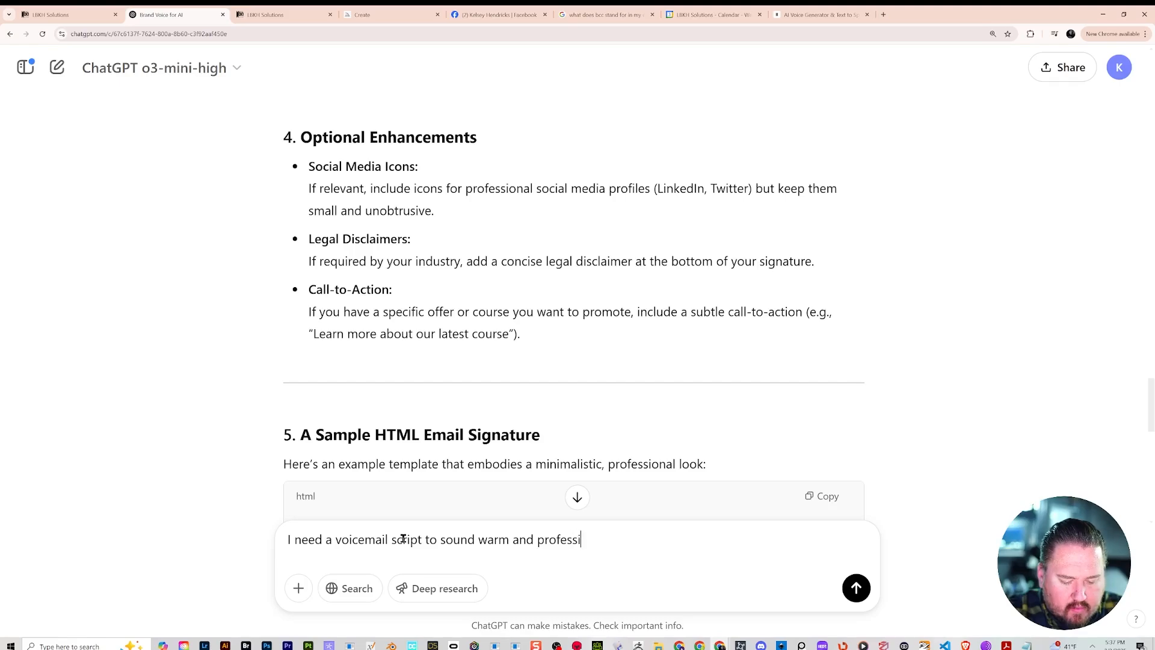
text(onal for my ma)
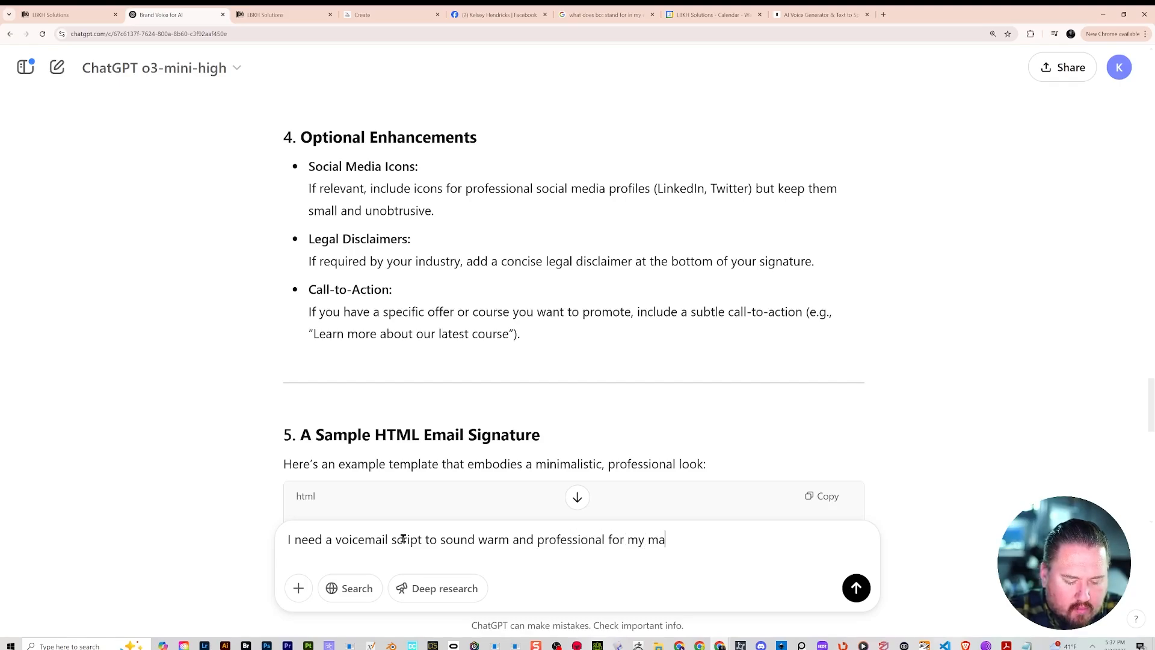
text(rketing busin)
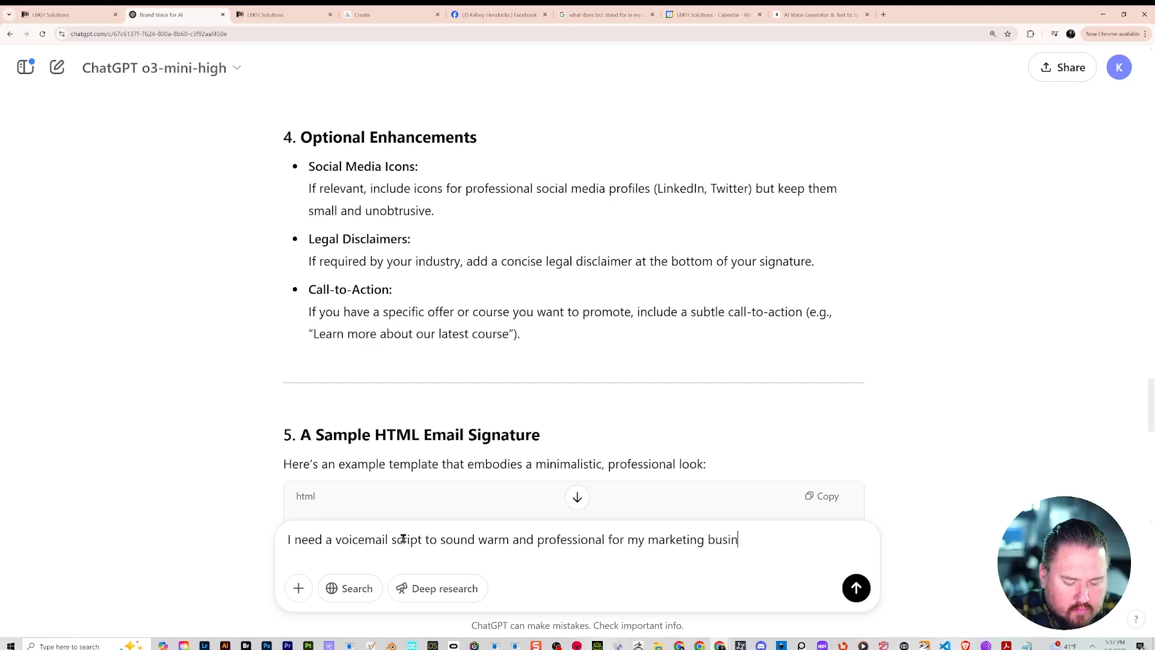
text(ess. )
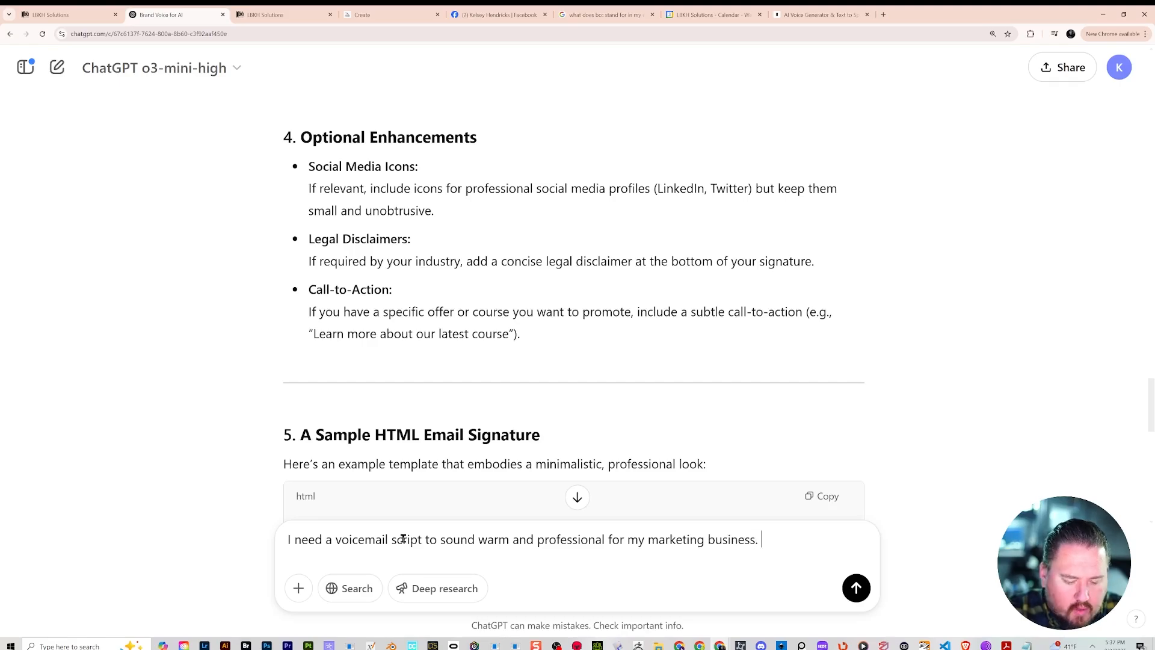
- Add the business name to the ChatGPT prompt with the words "My business is names LBKH Solutions"
text(My business)
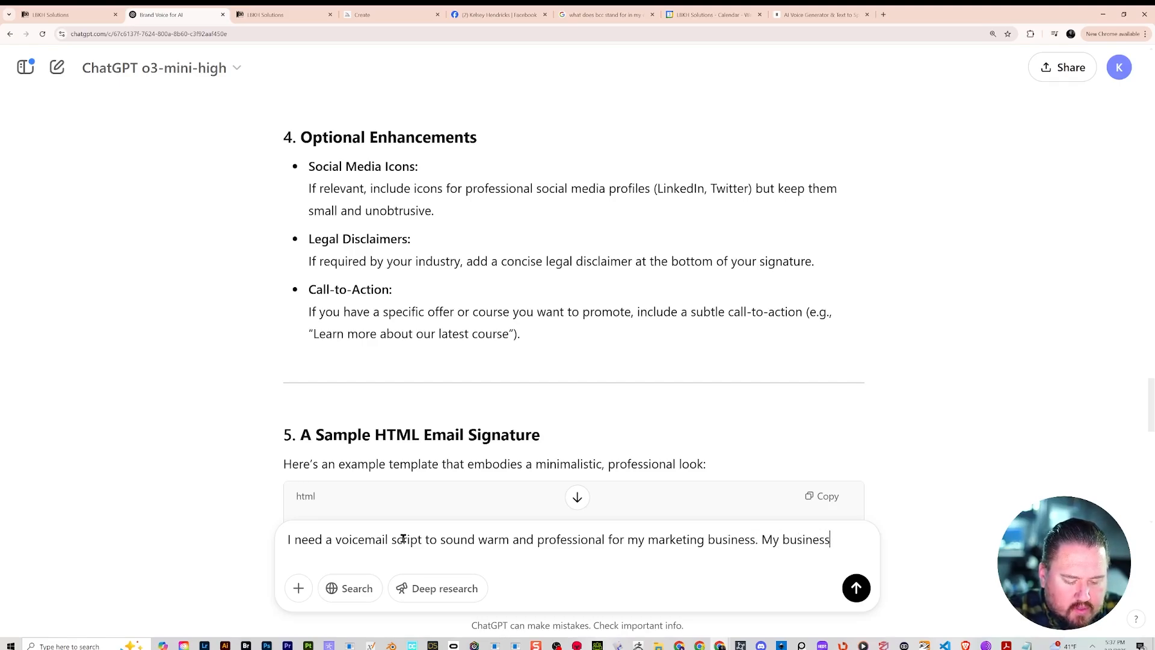
text( is name)
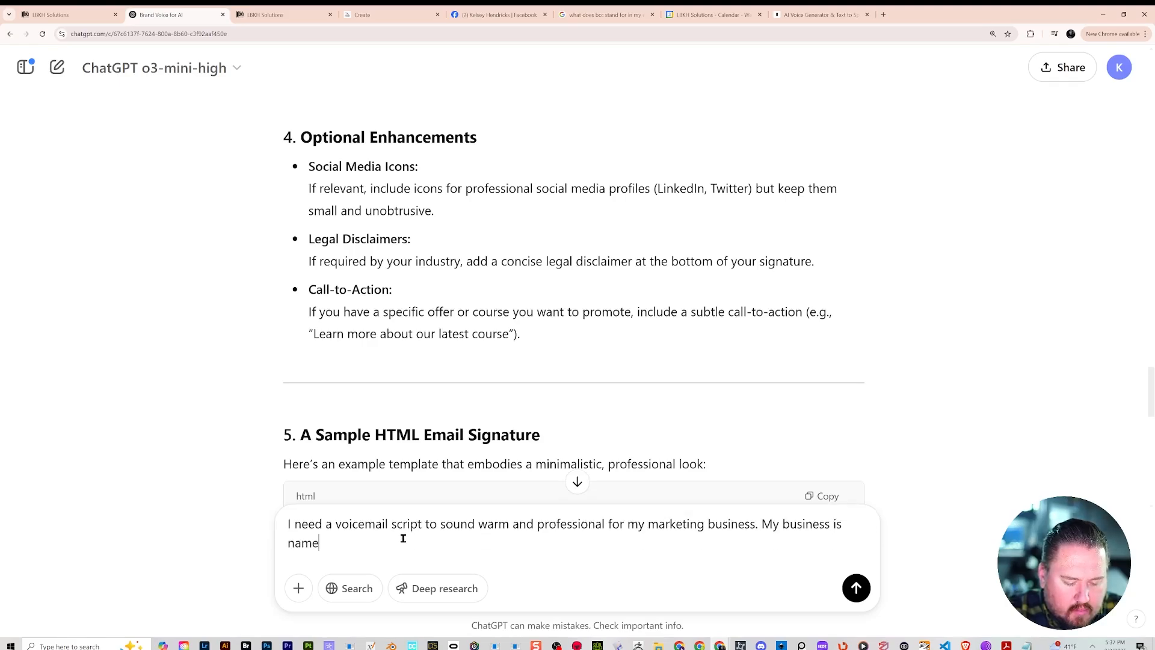
text(s LBKH)
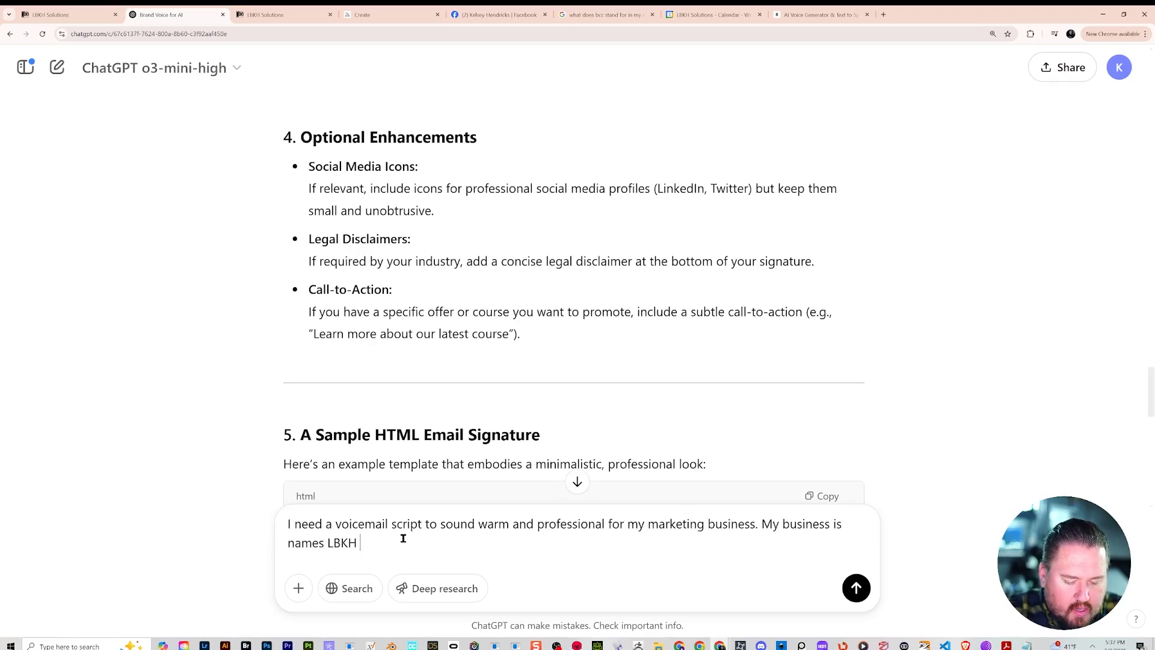
text( Solutions)
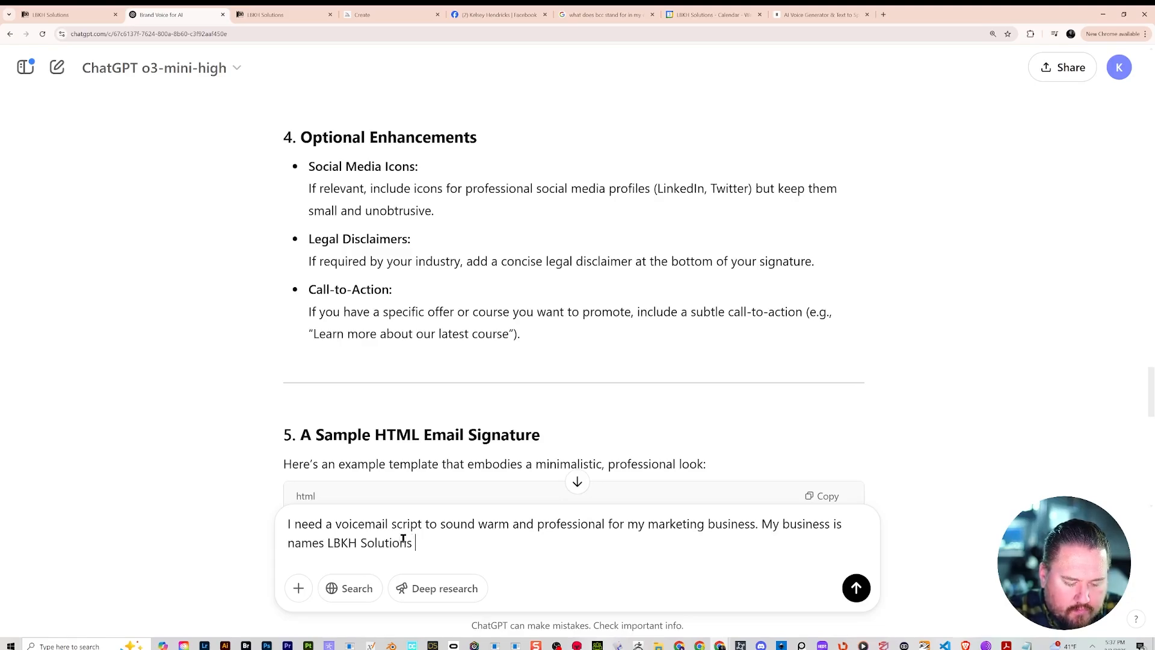
- Continue the prompt with the services and clientele: "and we provide web and automation services to small businesses and independent service provic"
text( and we p)
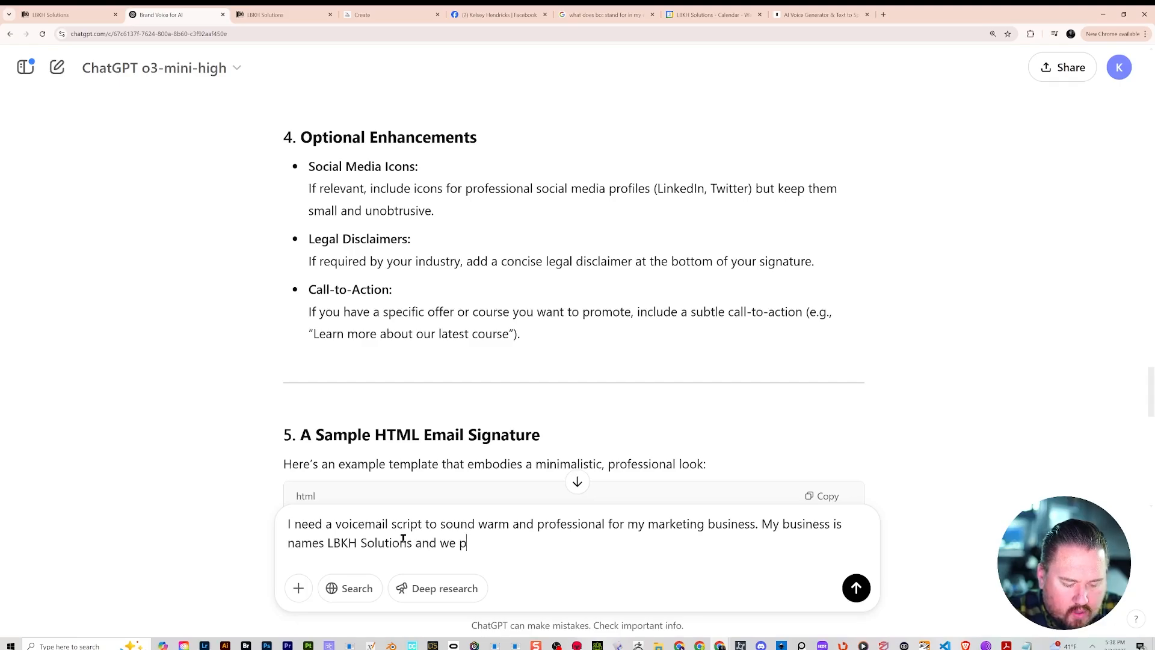
text(rovide)
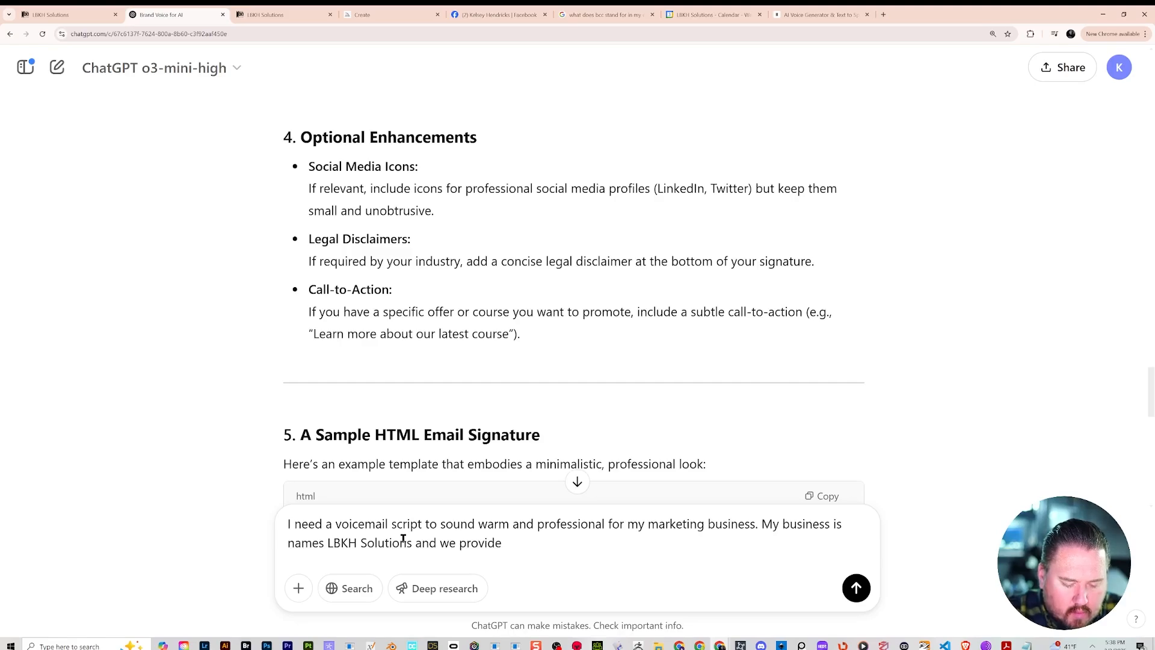
text( web and auto)
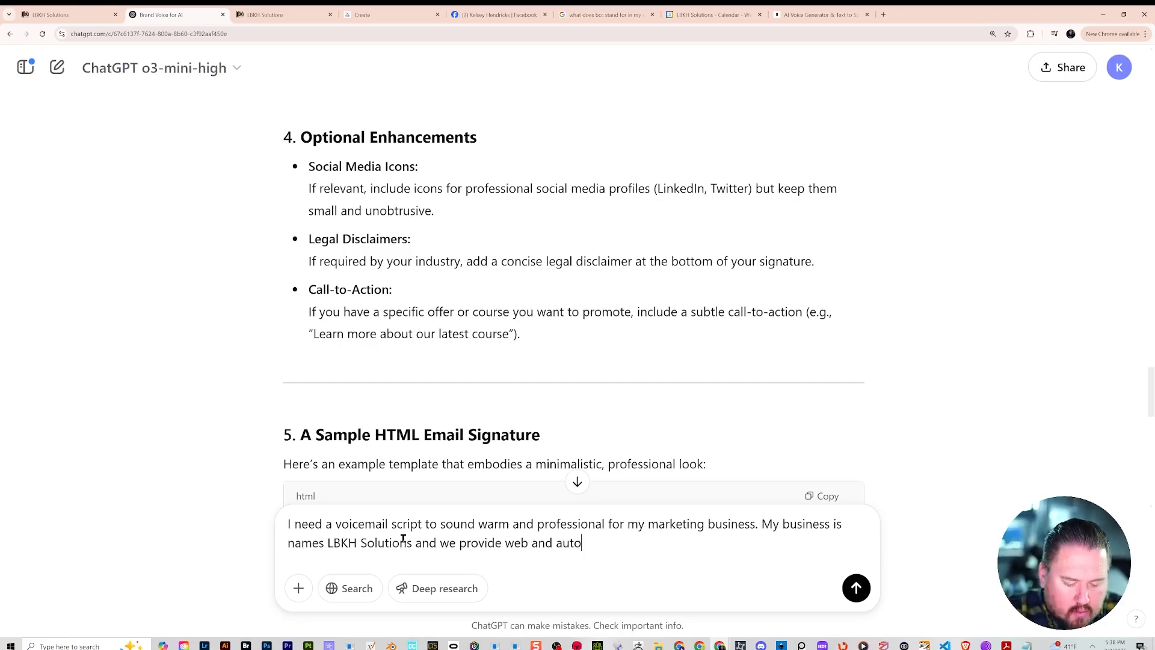
text(mation servi)
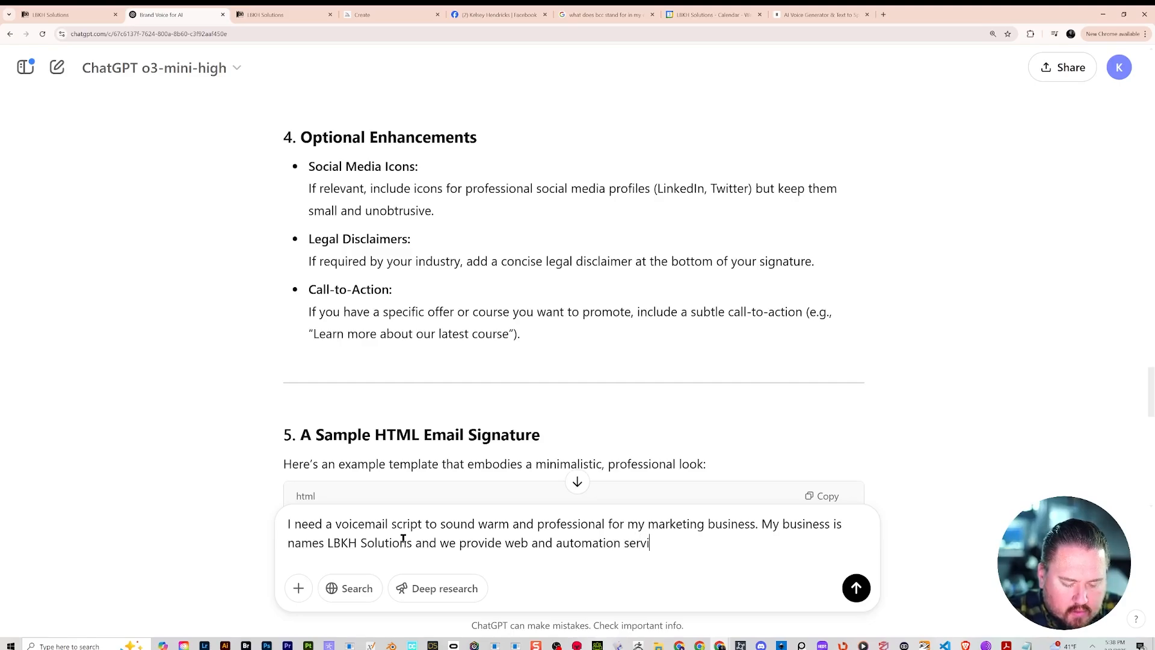
text(ces to )
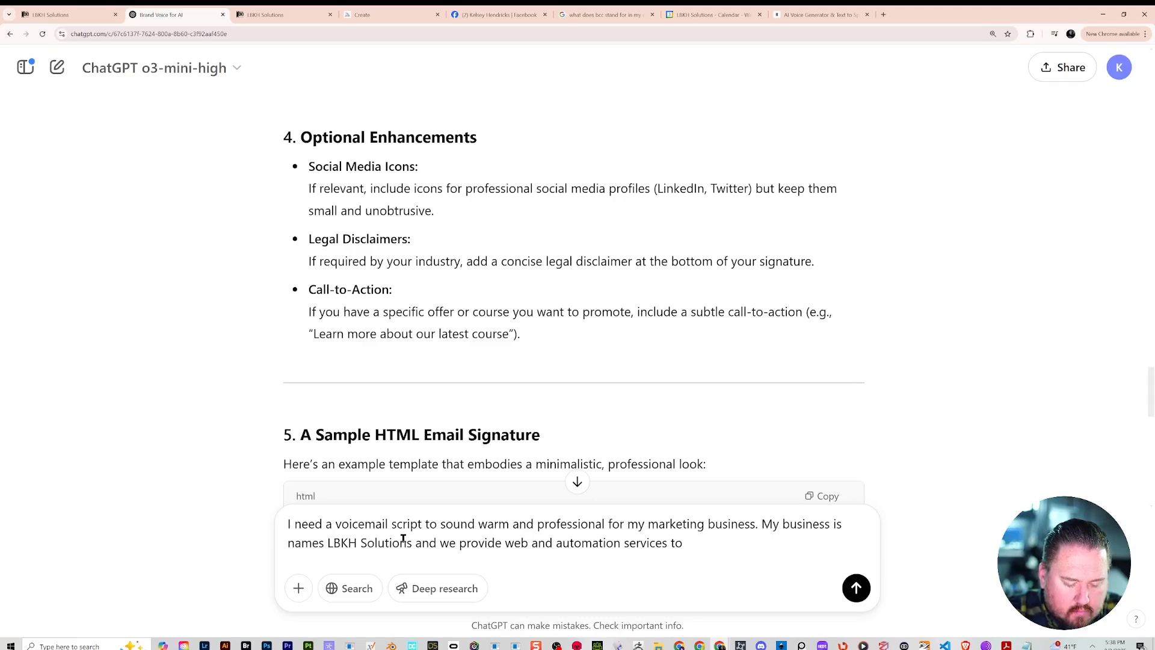
text(small businesses and inde)
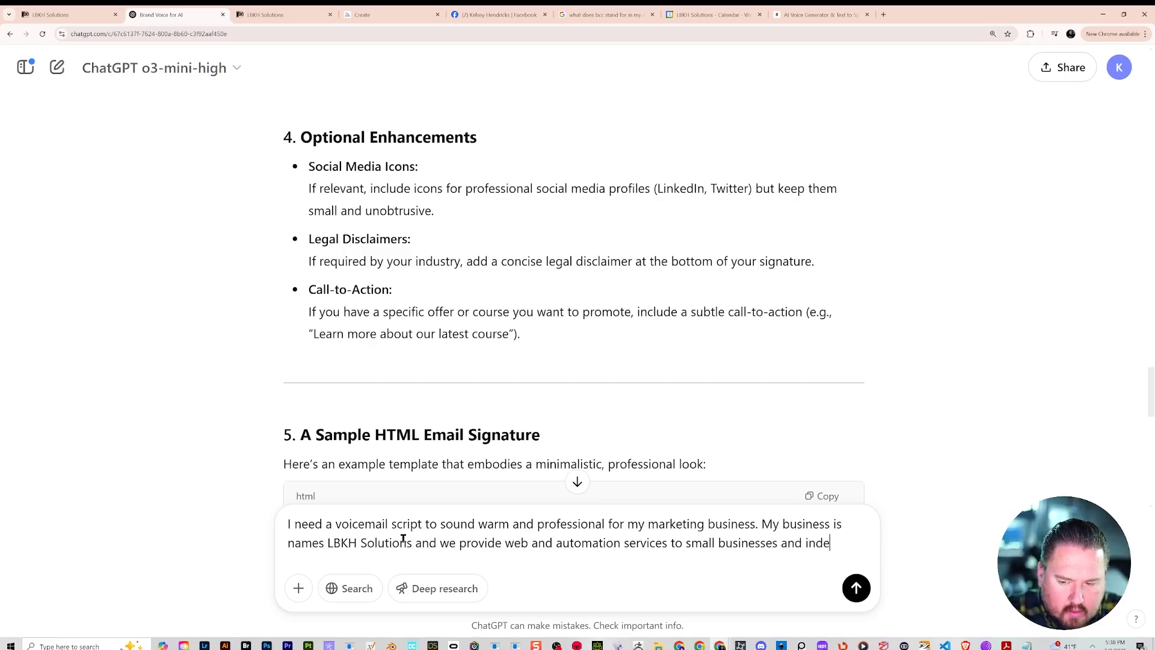
text(pendent)
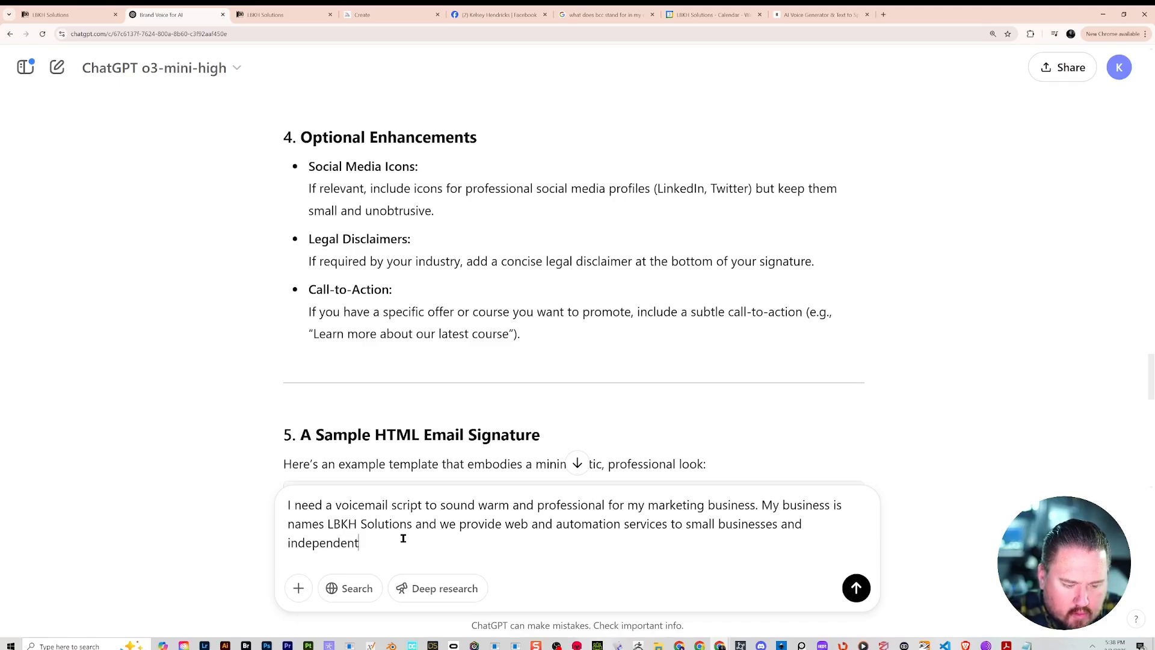
text( service)
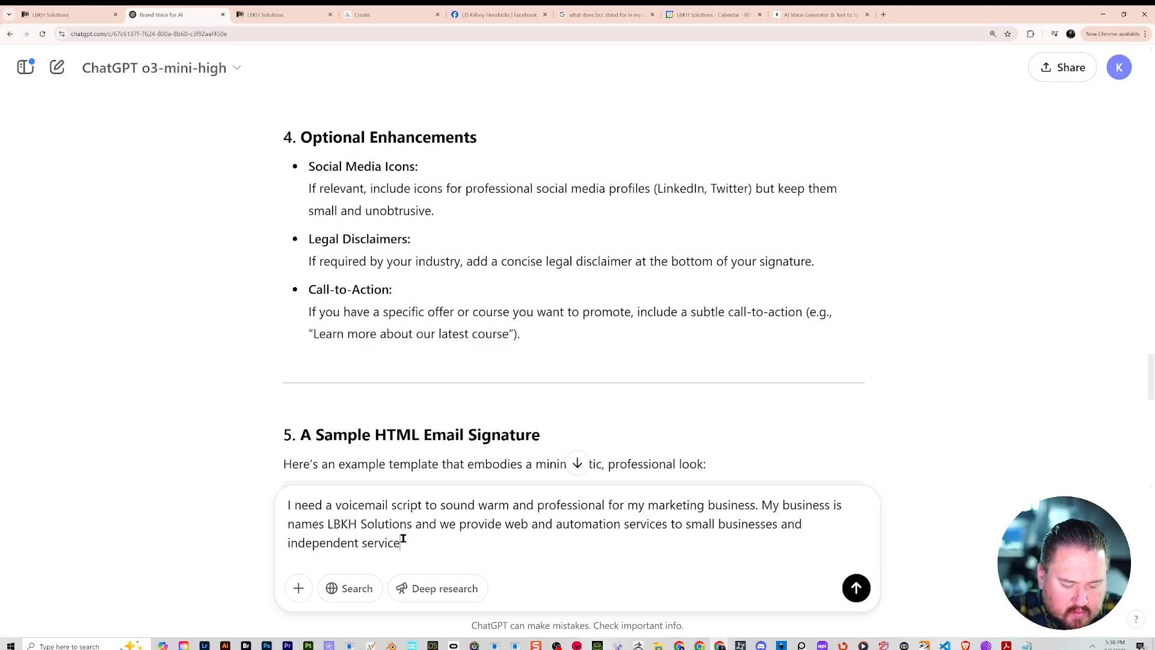
text( provic)
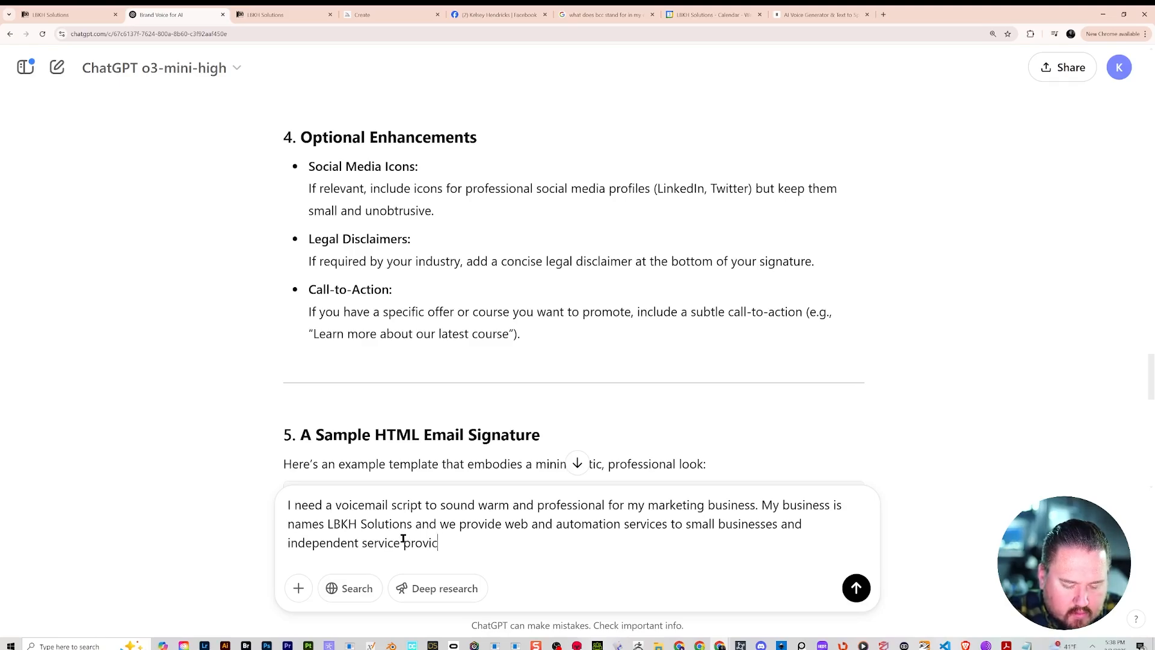
- Complete the prompt with "service providers.", insert "This voice will be made in elevenlabs with a female voice." before "My business", and send it
text(ert)
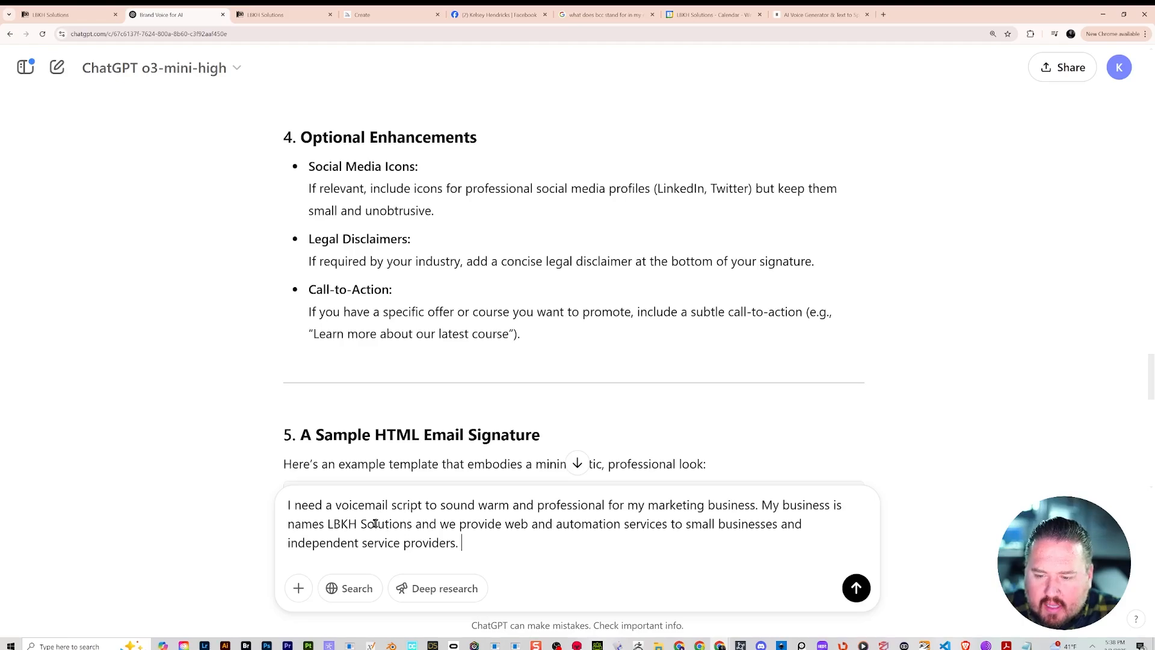
click(762, 504)
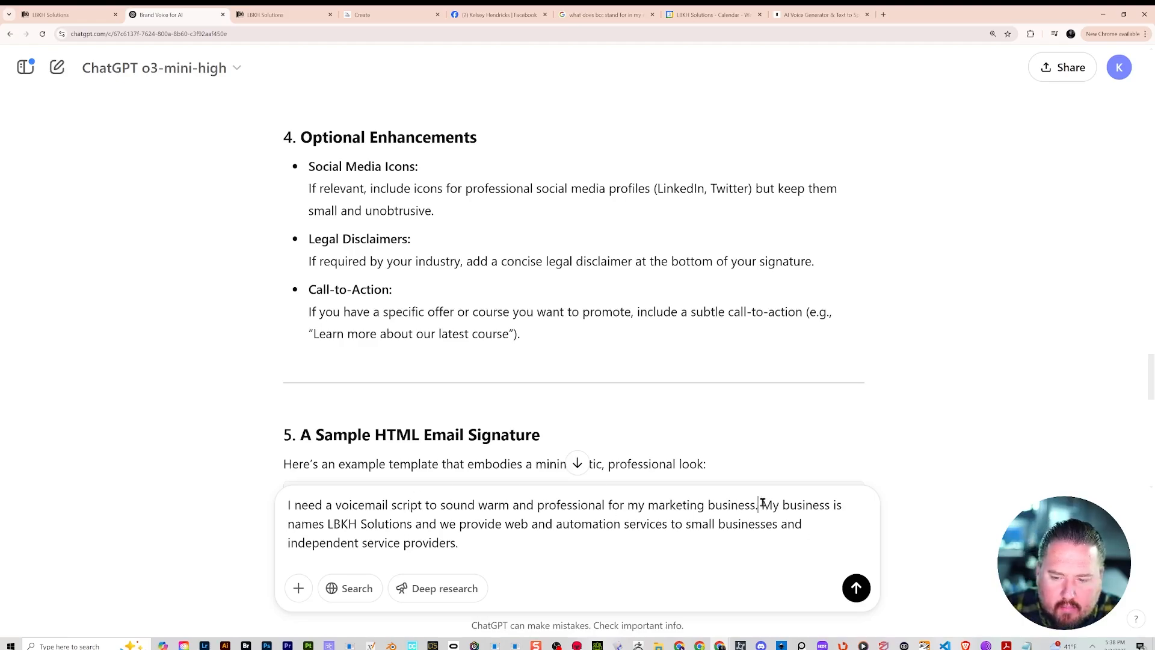
text(This voi)
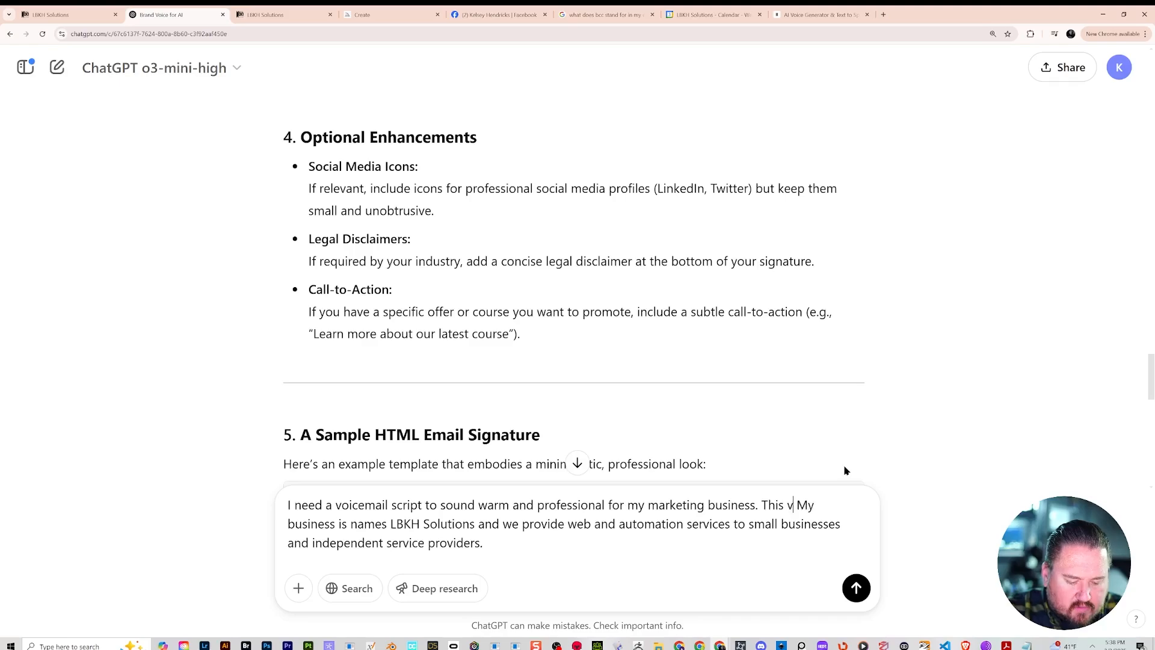
text(ce will )
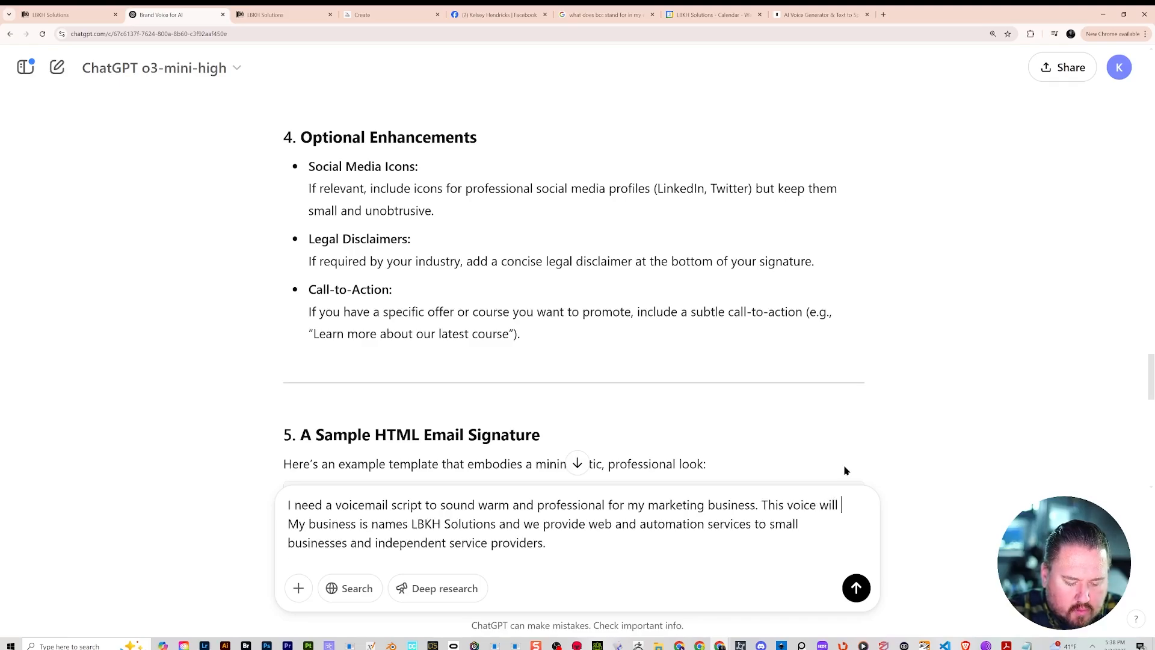
text(be made in )
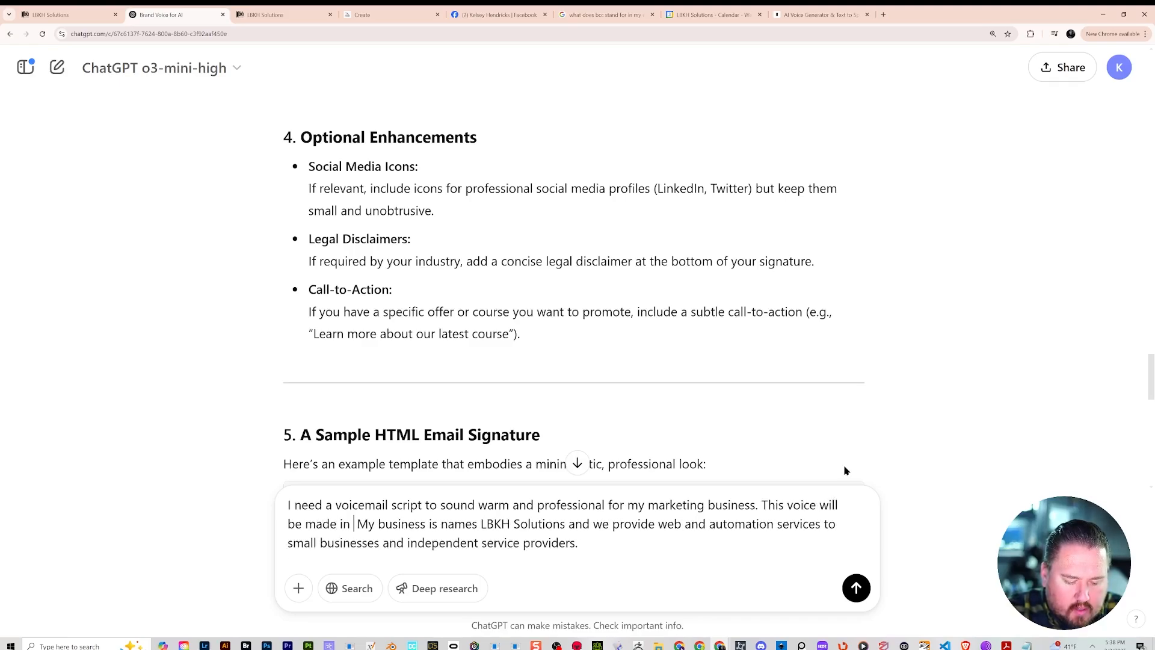
text(elevenlab)
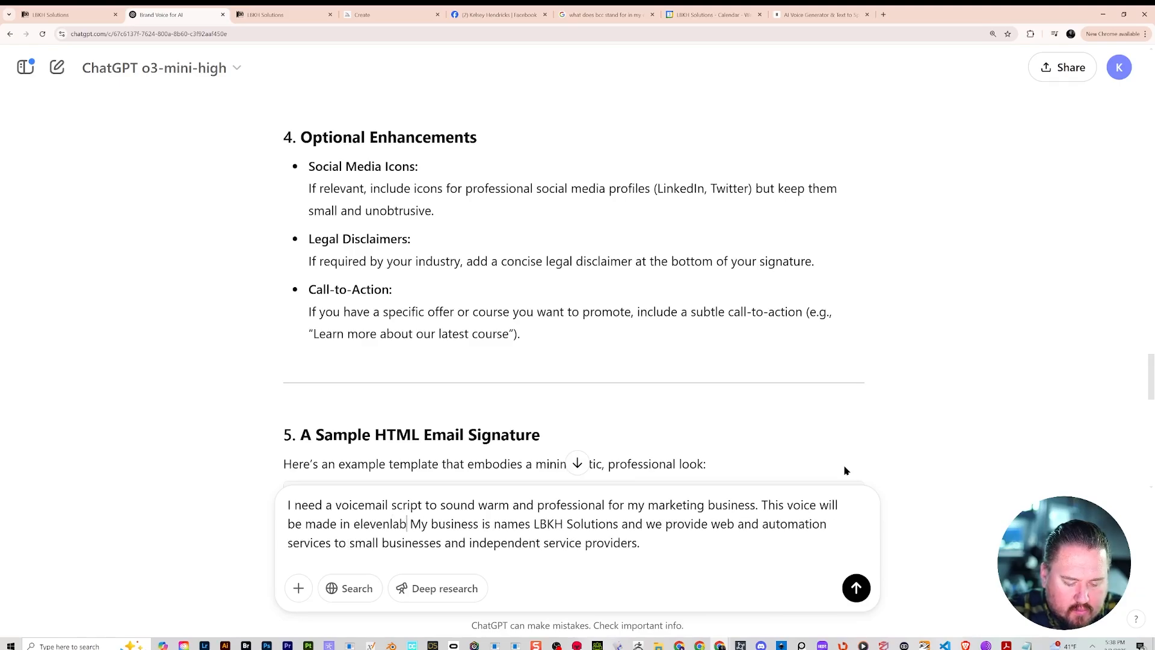
text(s with a )
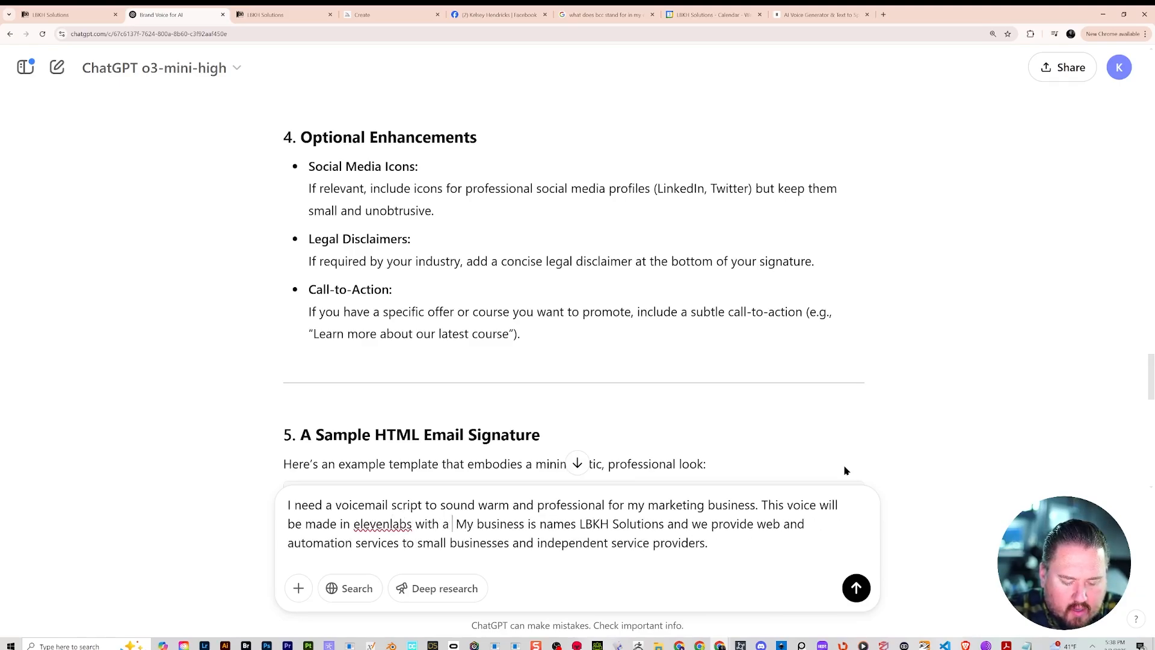
text(female )
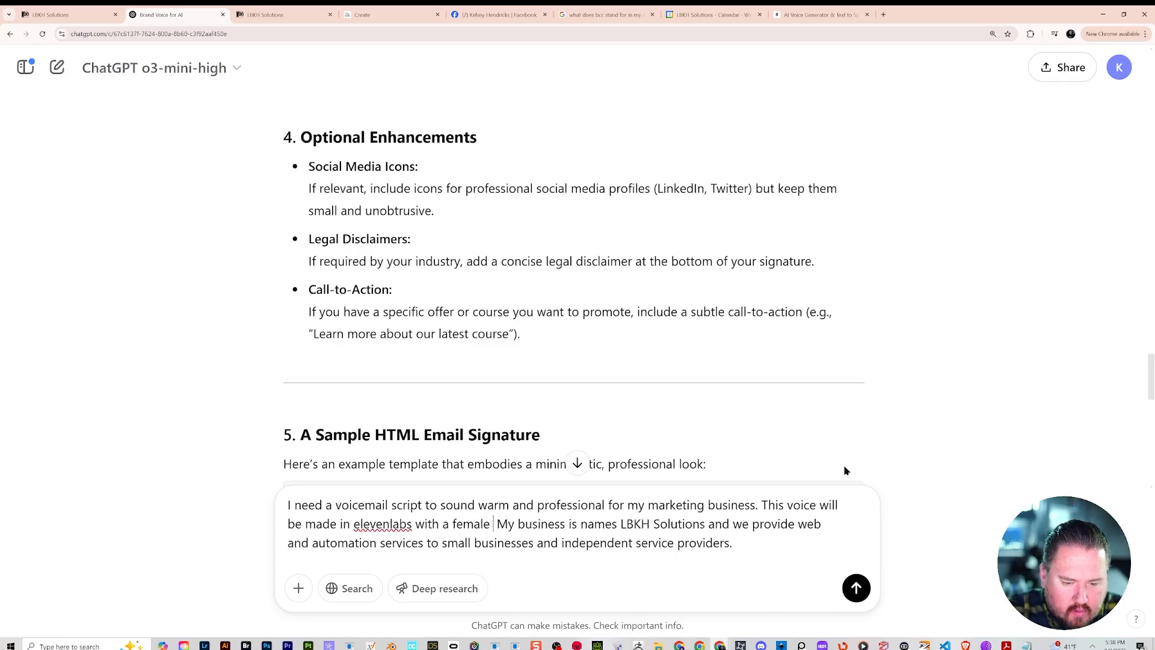
text(voice )
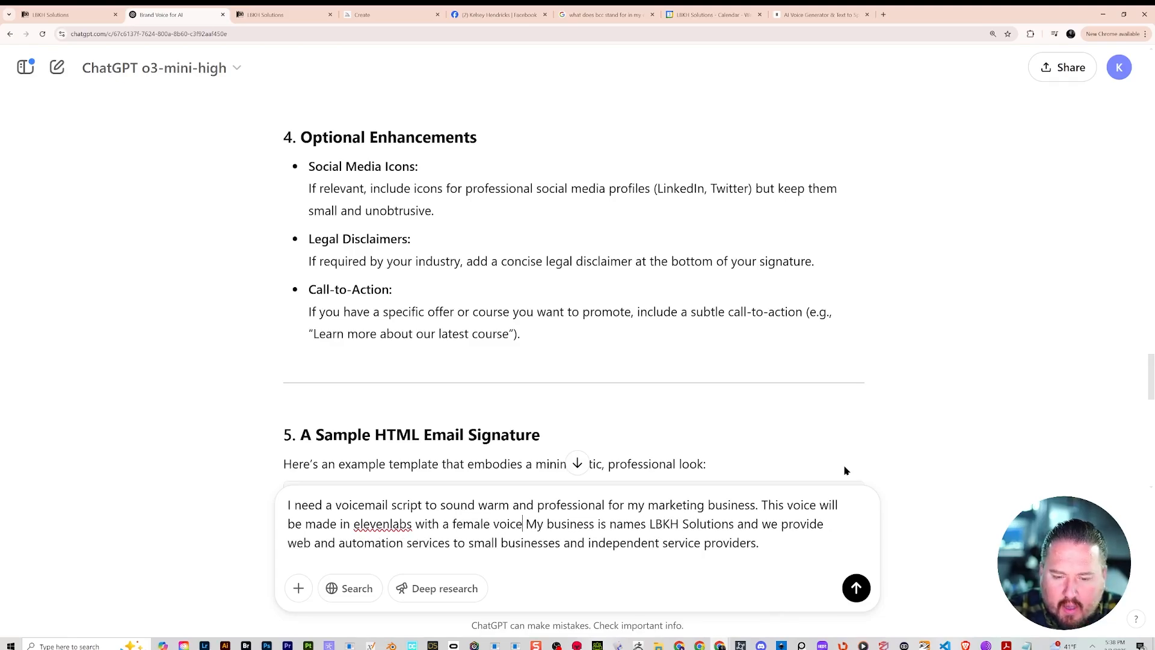
text(.)
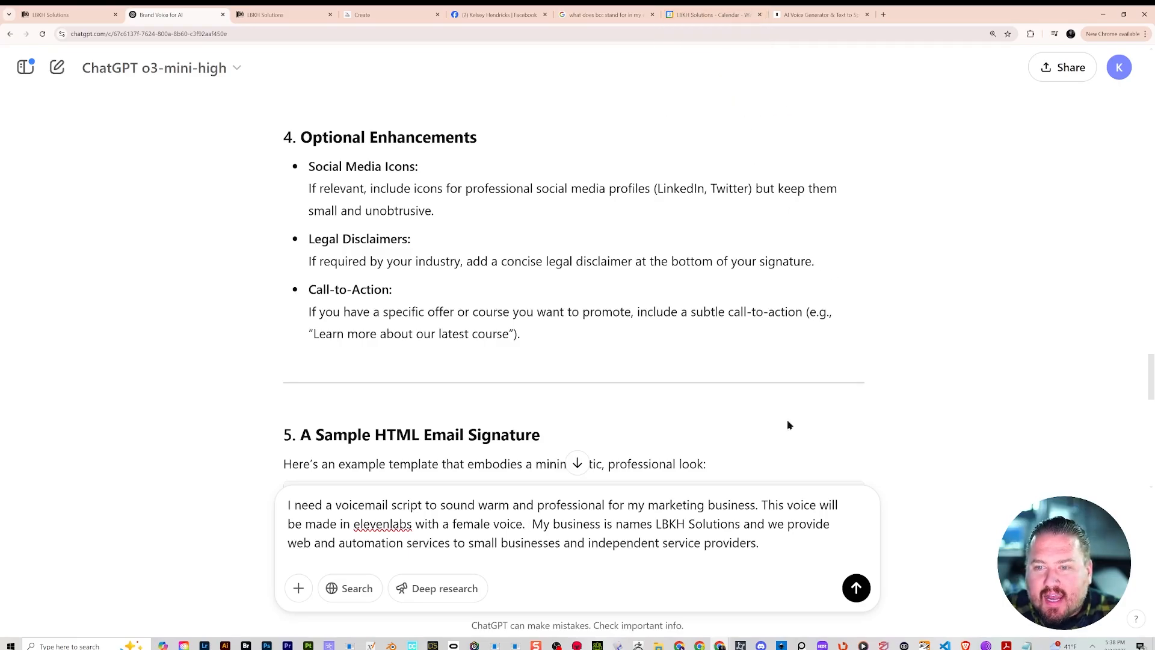
click(855, 592)
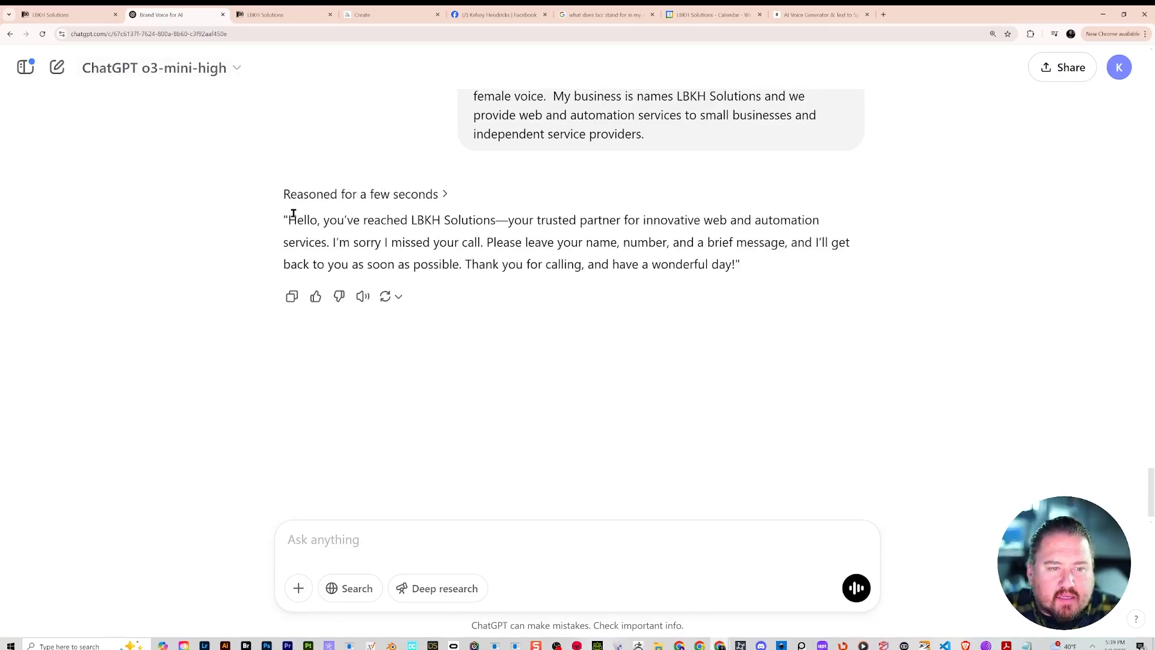
- Copy the generated voicemail script without its quotation marks, replace the existing ElevenLabs Text to Speech text with it, and generate the speech
drag(290, 216, 675, 247)
drag(757, 278, 734, 263)
key(ctrl+c)
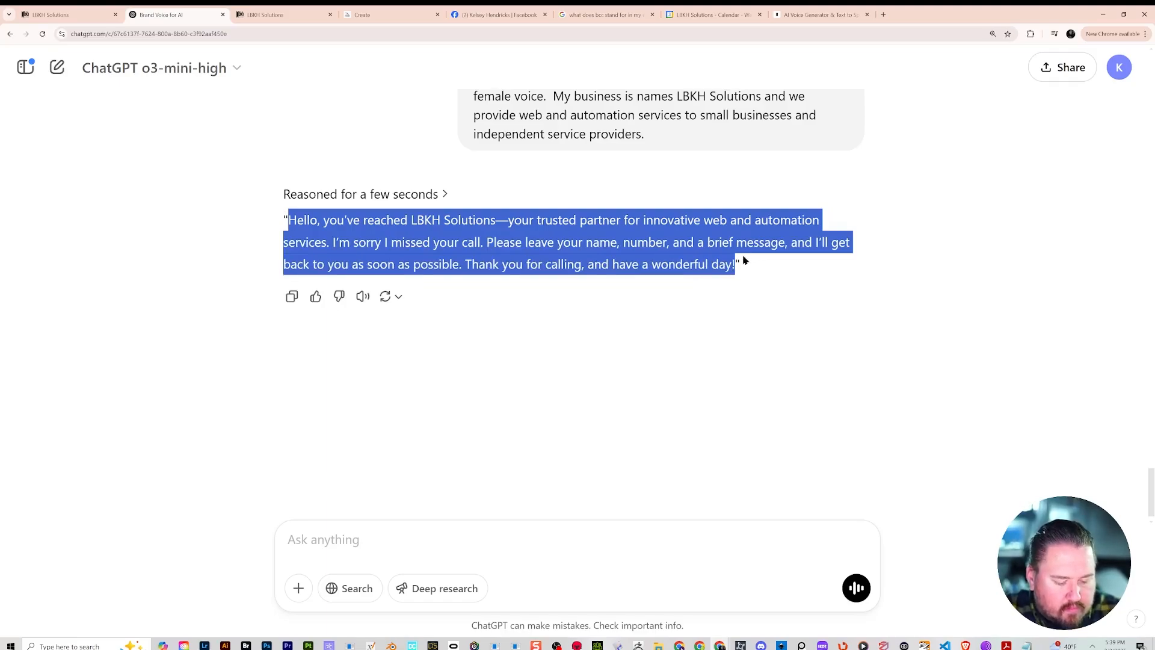
click(819, 14)
drag(411, 155, 272, 77)
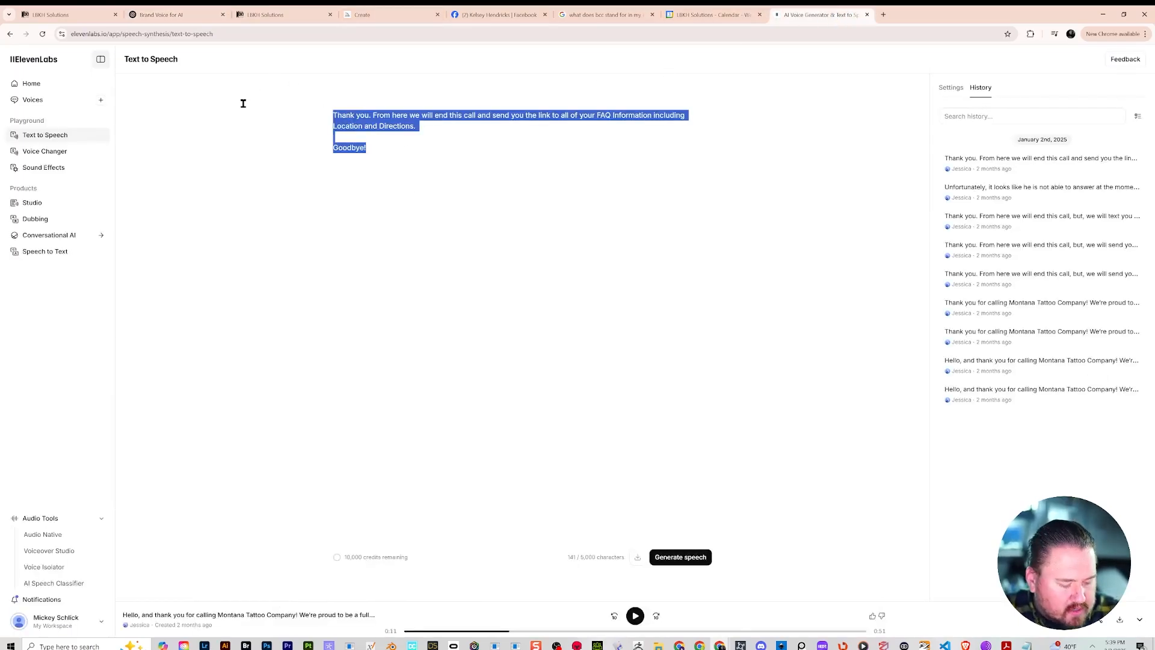
key(ctrl+v)
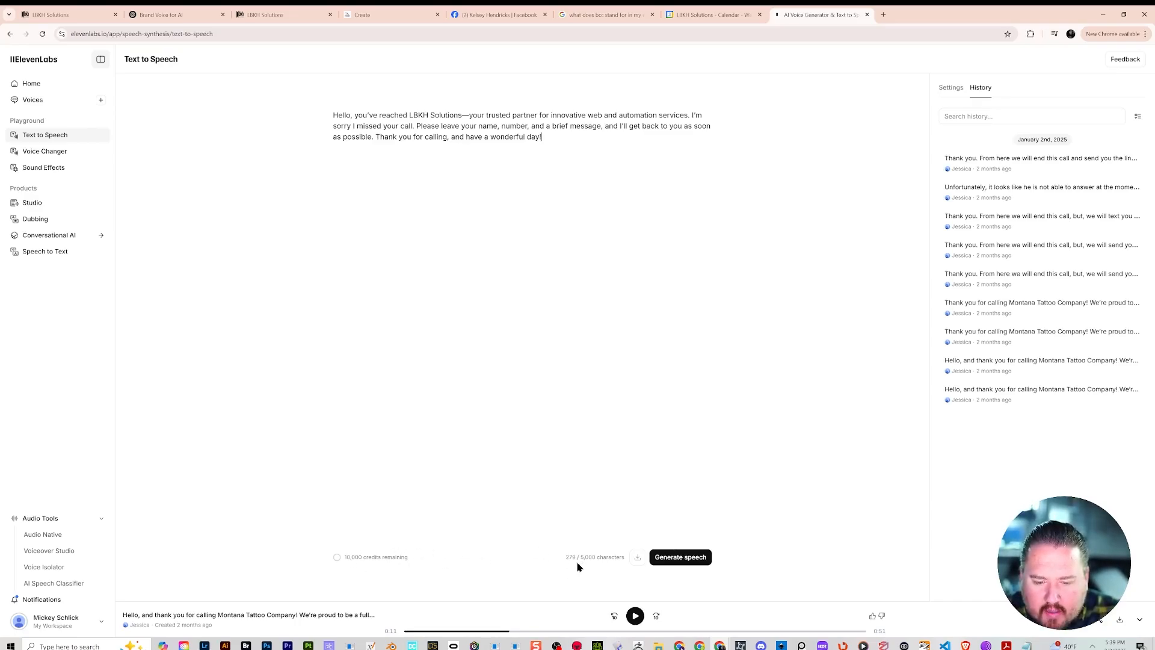
click(699, 564)
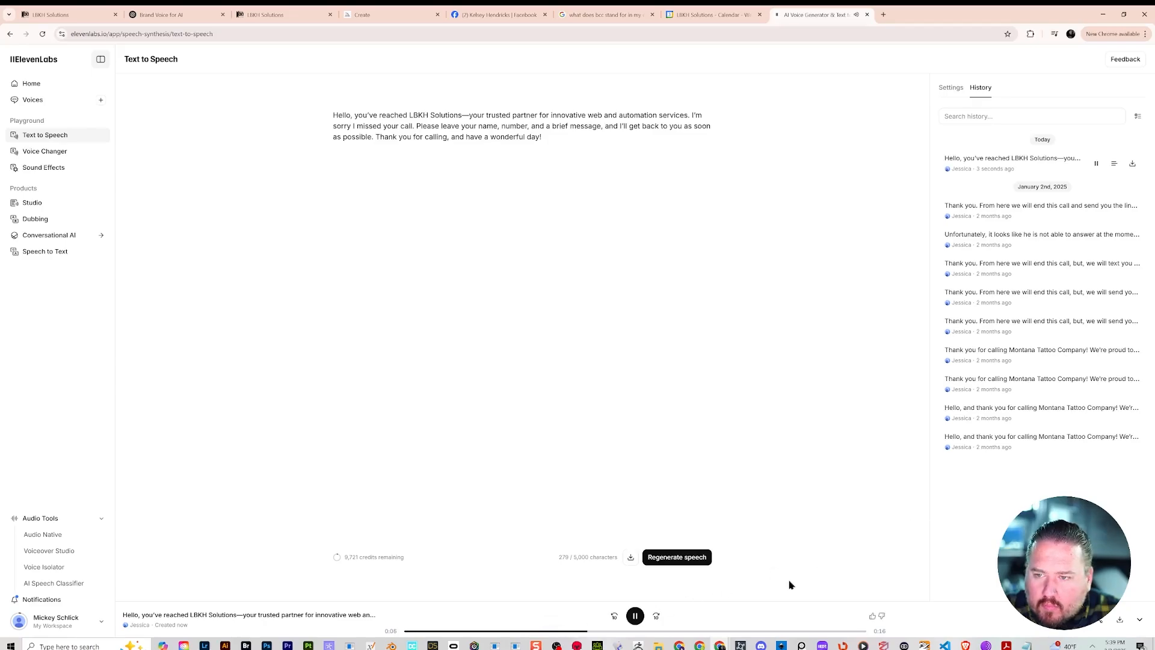
- Replay the generated voicemail speech from the beginning, check the script in ChatGPT, and return to ElevenLabs
drag(605, 631, 355, 628)
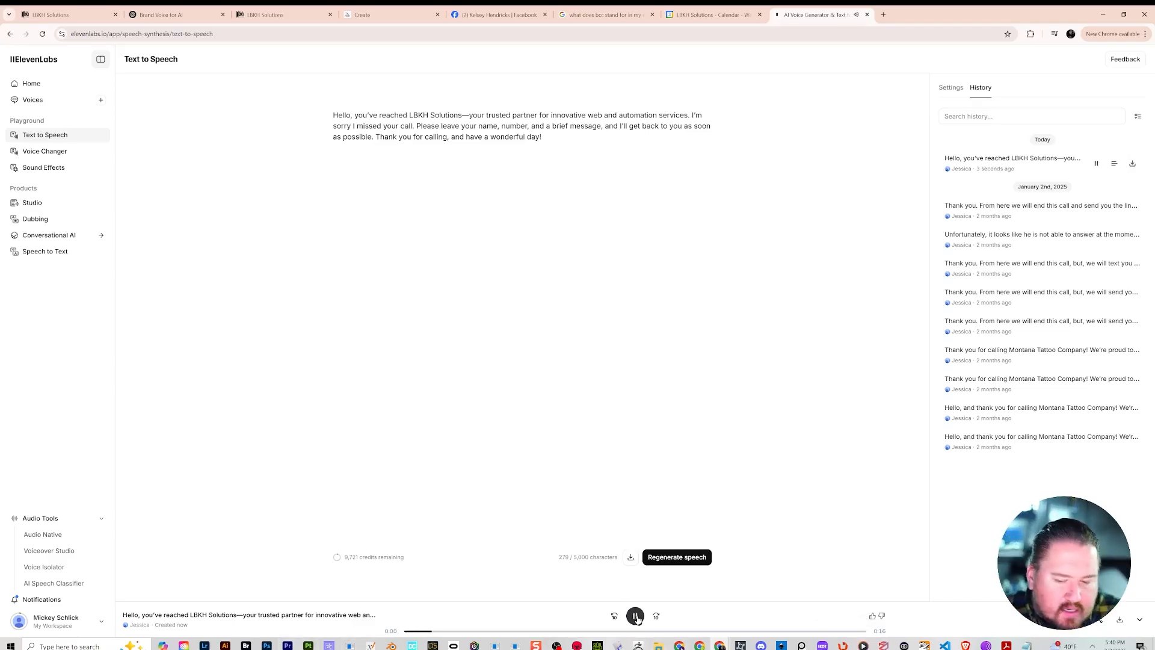
click(161, 15)
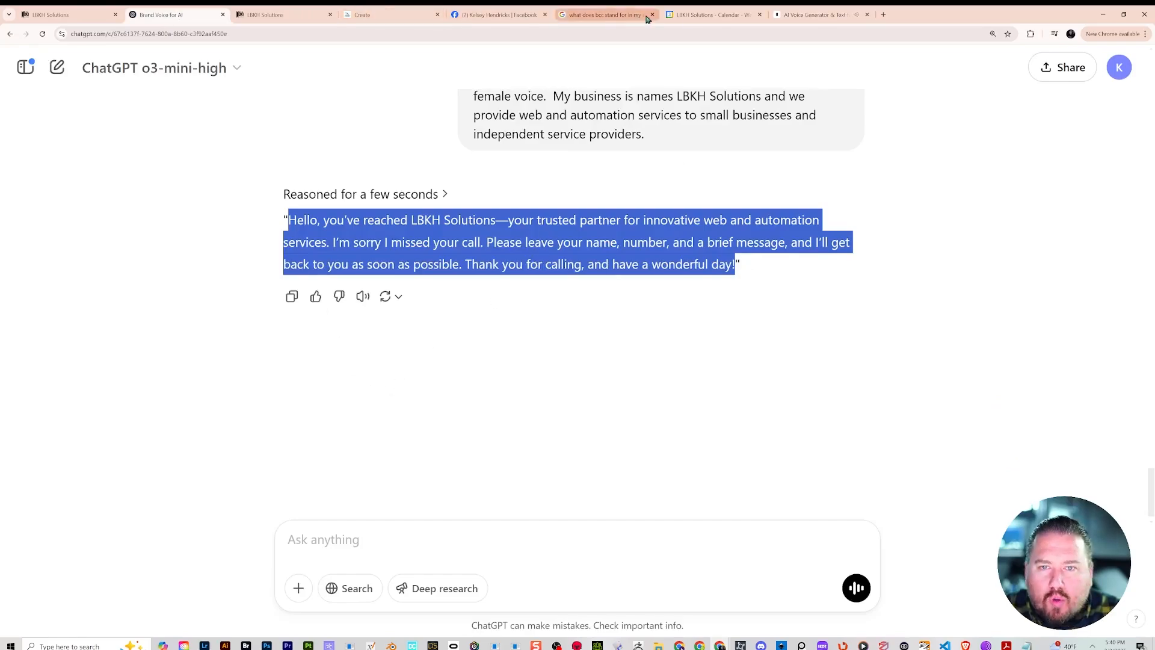
click(821, 15)
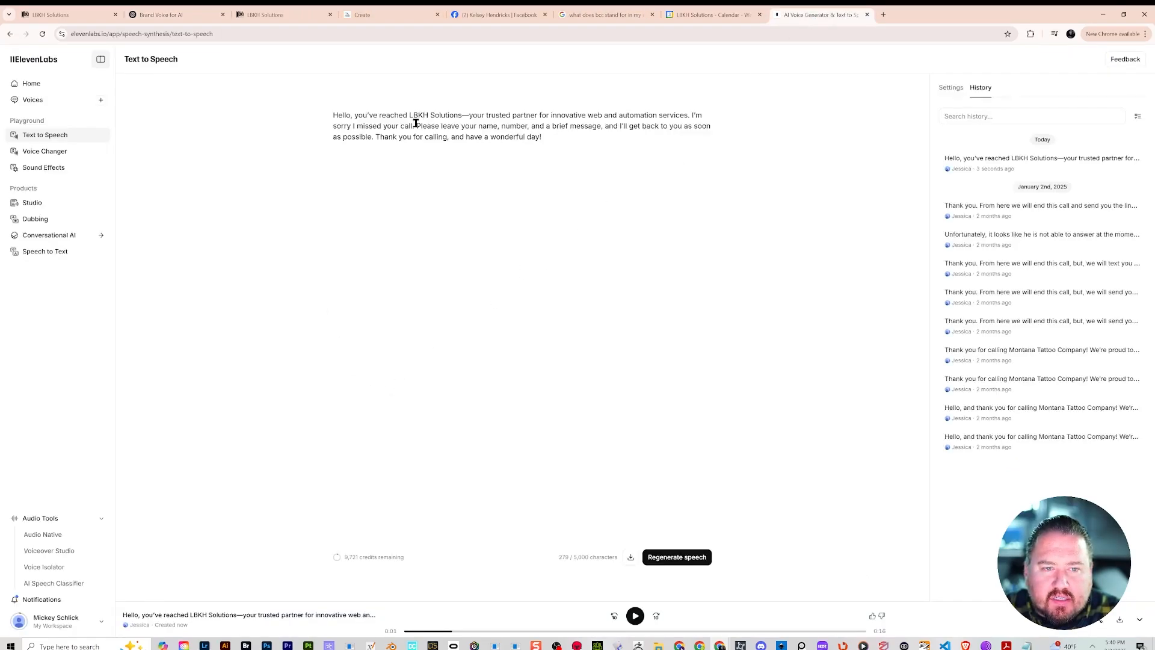
- Replace the leave-a-message sentence with "It helps up to have things in writing. I will follow up with you over text in just a couple of minutes"
drag(415, 125, 370, 137)
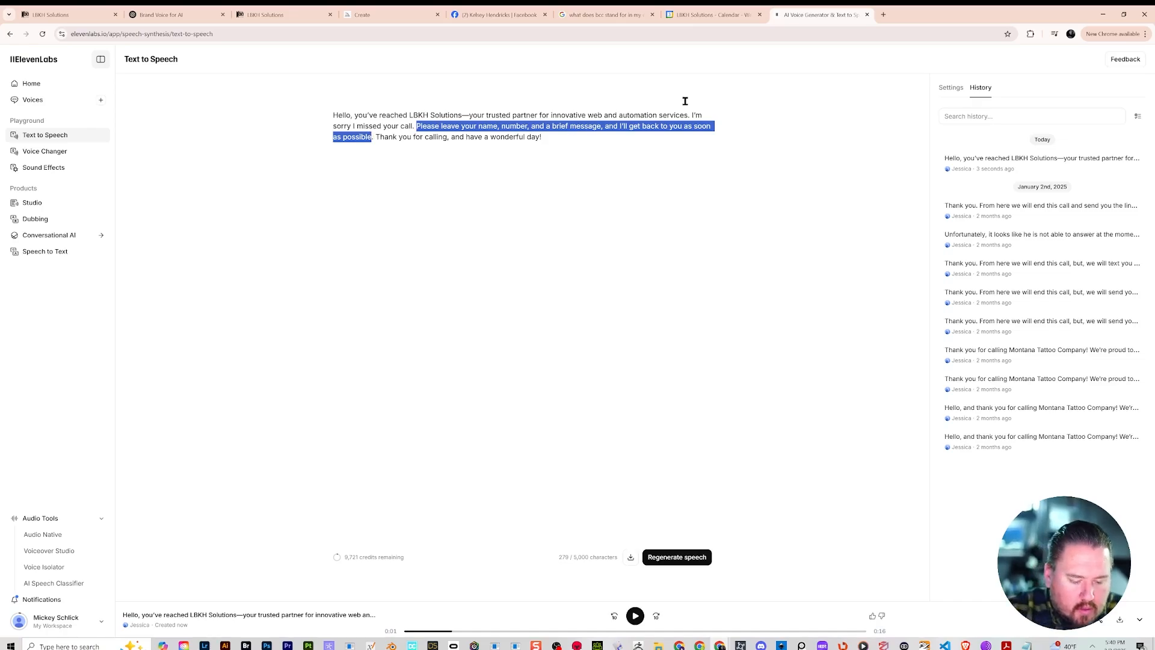
text(It helps up)
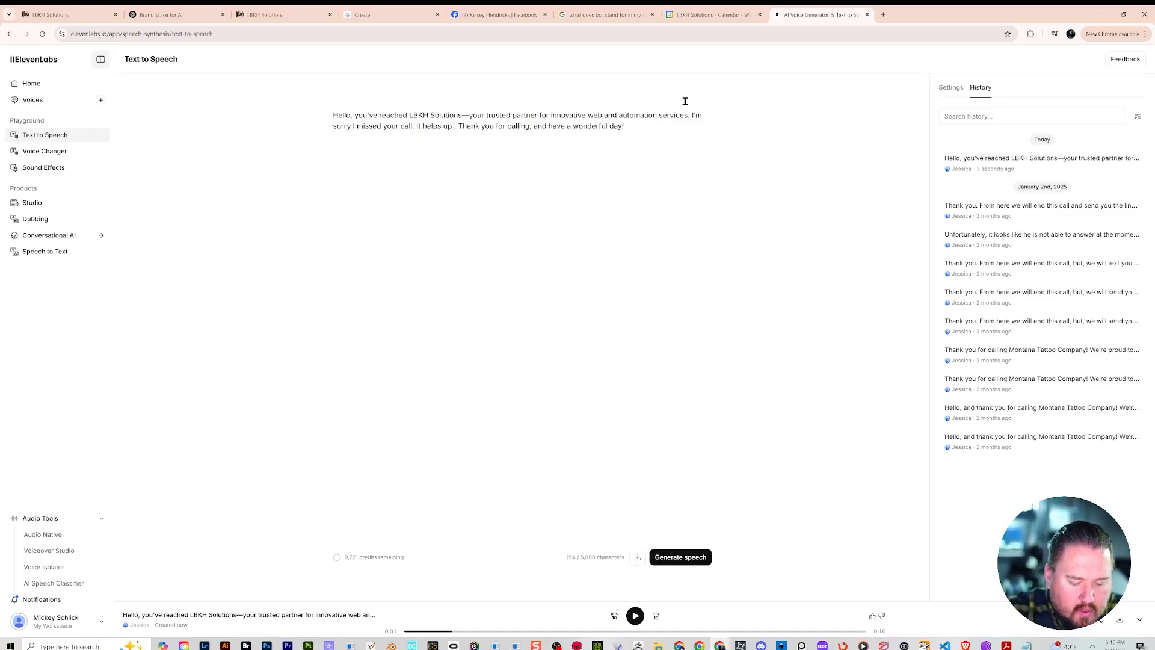
text( to have thing)
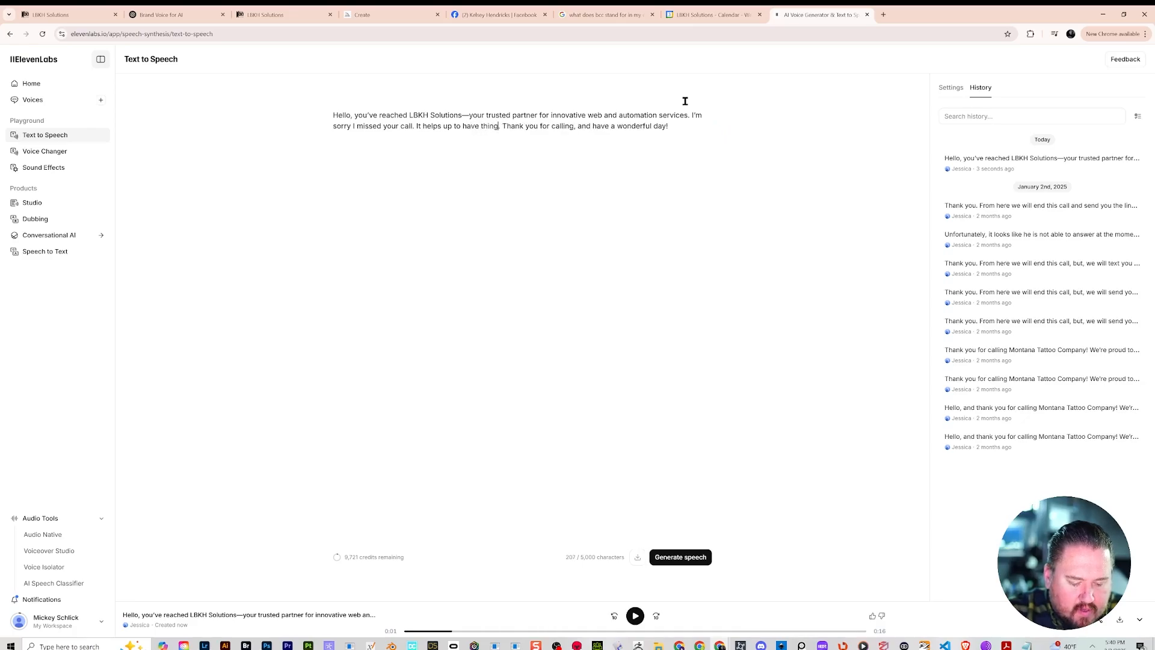
text(s in )
text(writing. I wil)
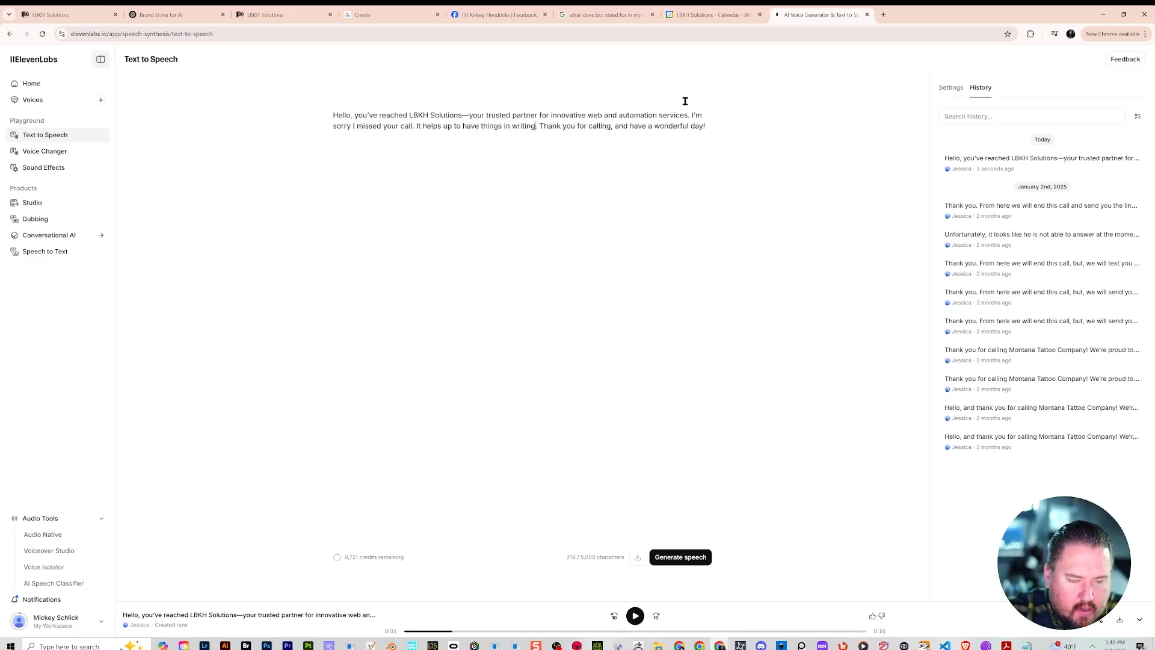
text(l follow u)
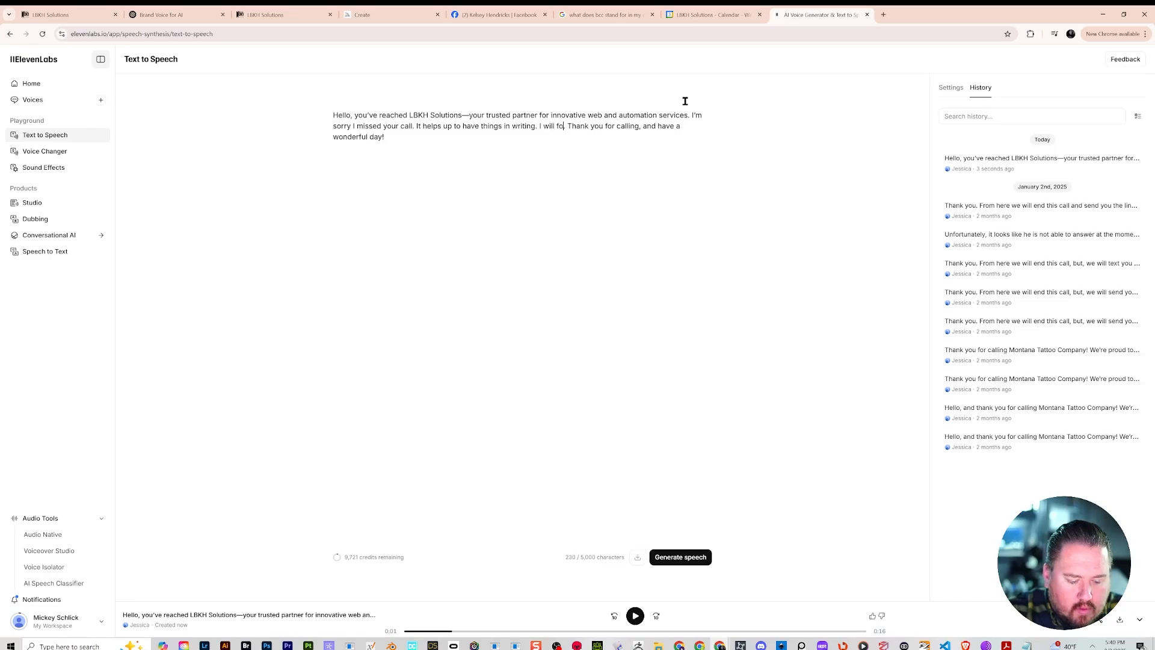
text(p with you over)
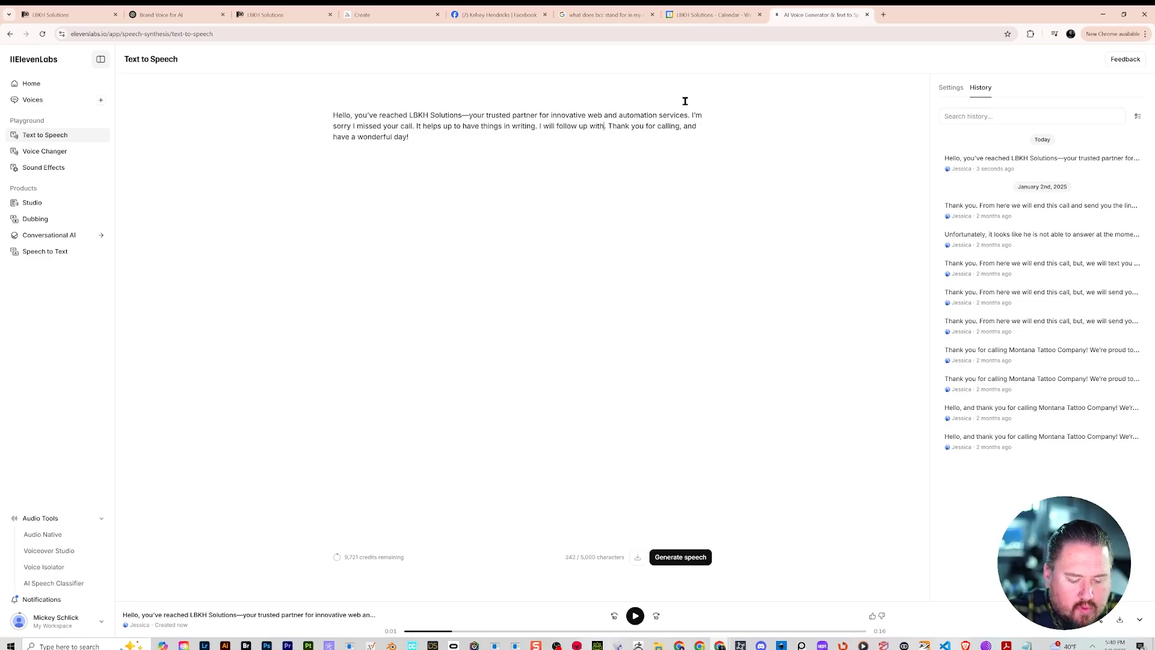
text( text in )
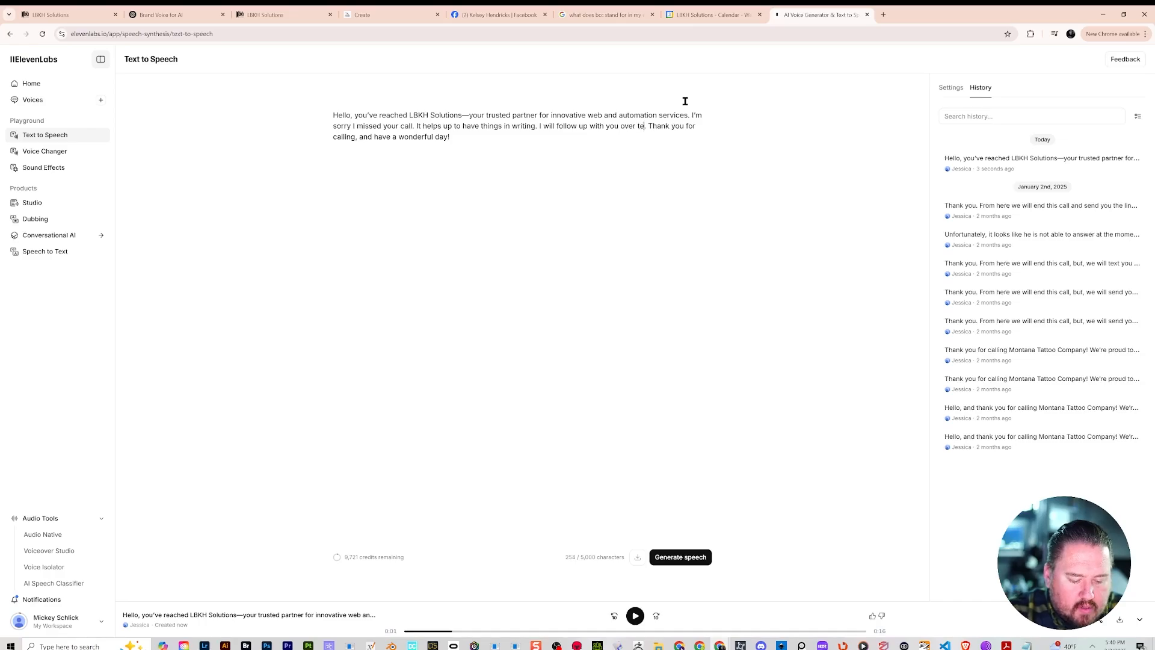
text(just a cou)
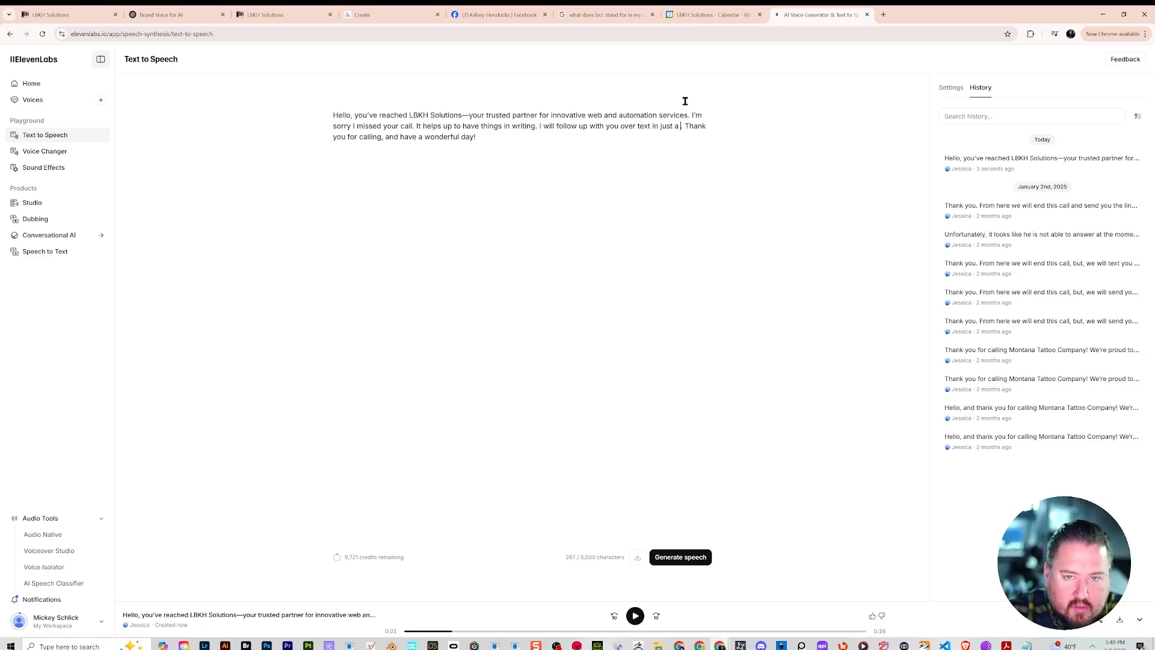
text(ple )
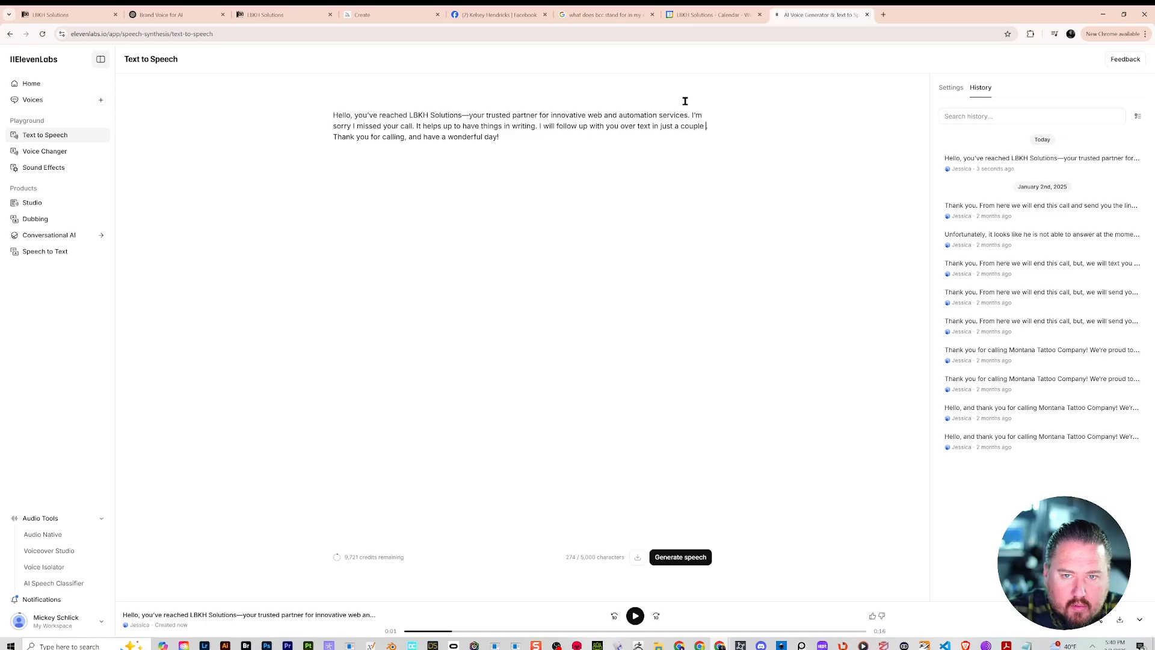
text(of minu)
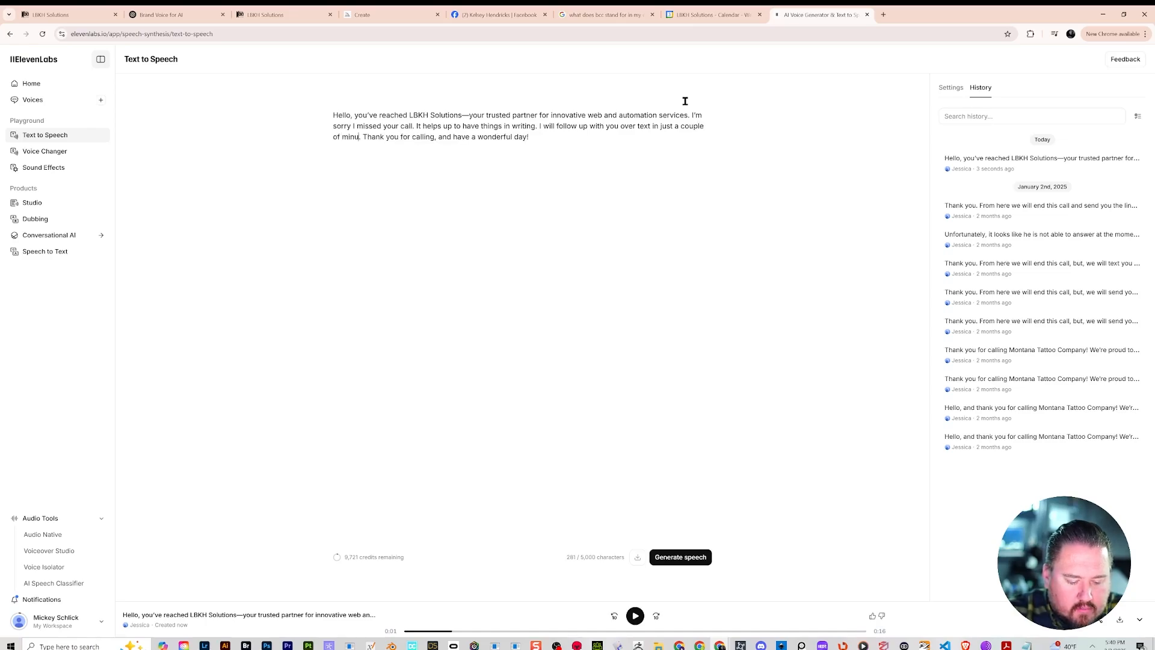
key(BackSpace)
key(BackSpace)
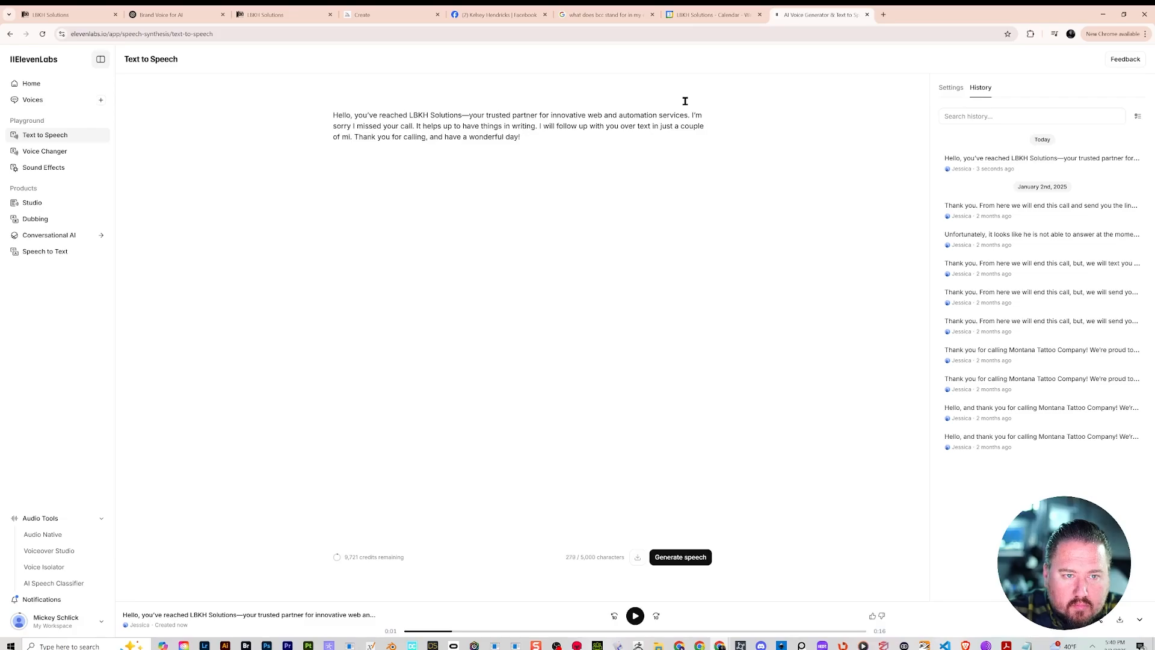
text(nutes)
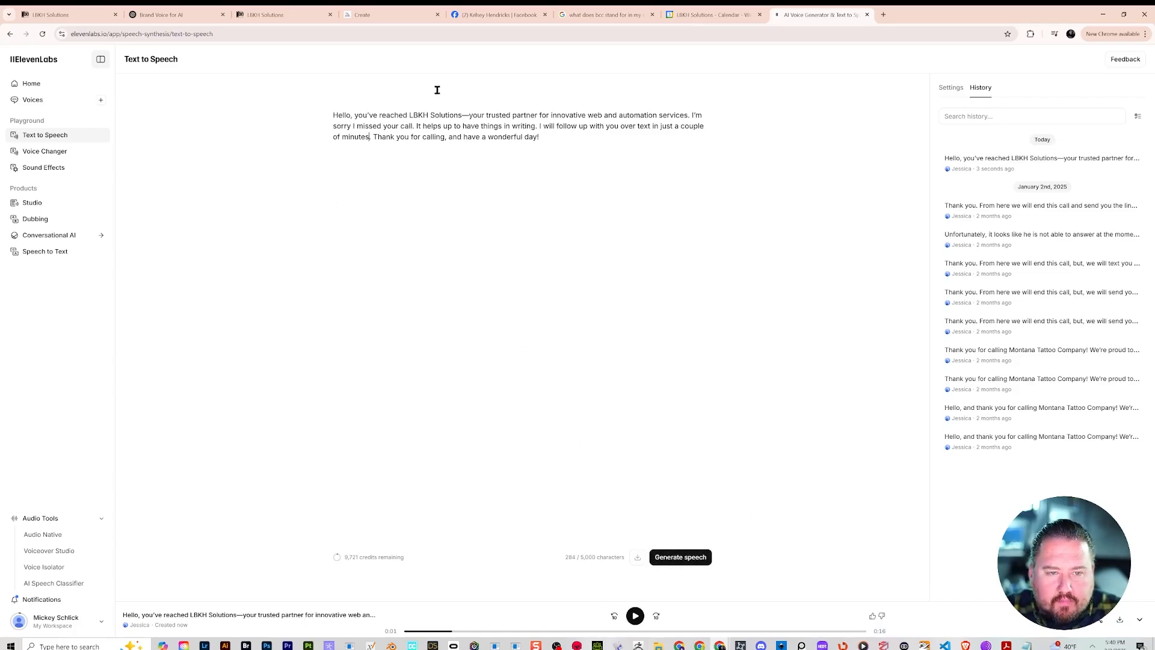
- Generate speech from the revised voicemail script and listen to the recording from the beginning, stopping it near the end
click(687, 563)
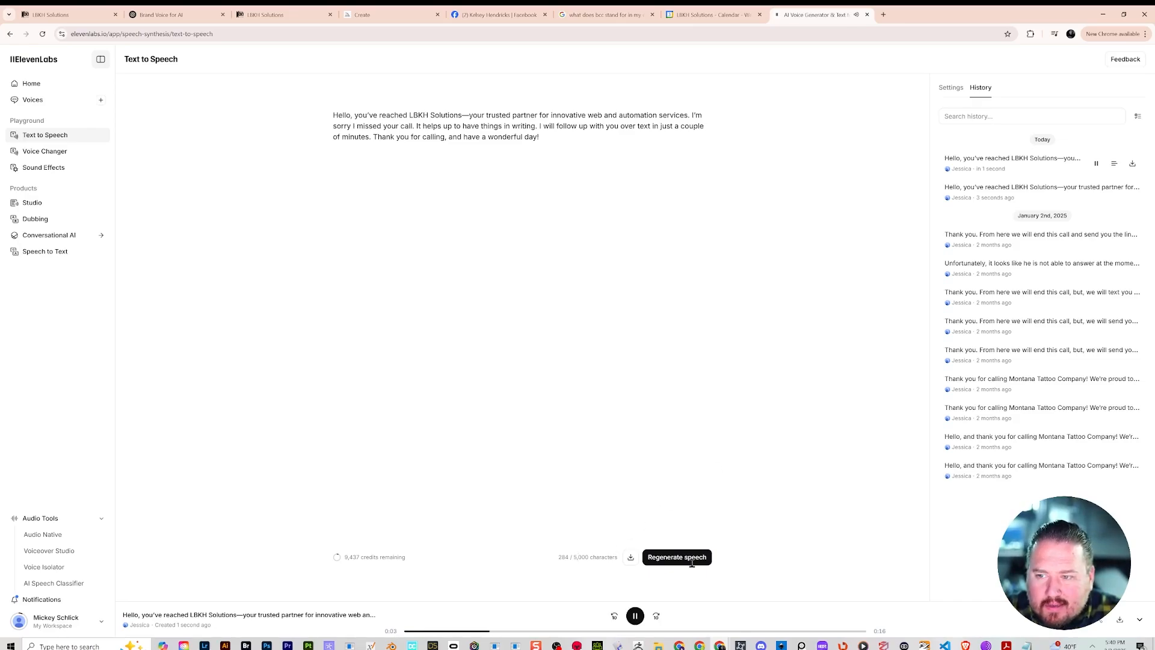
click(636, 617)
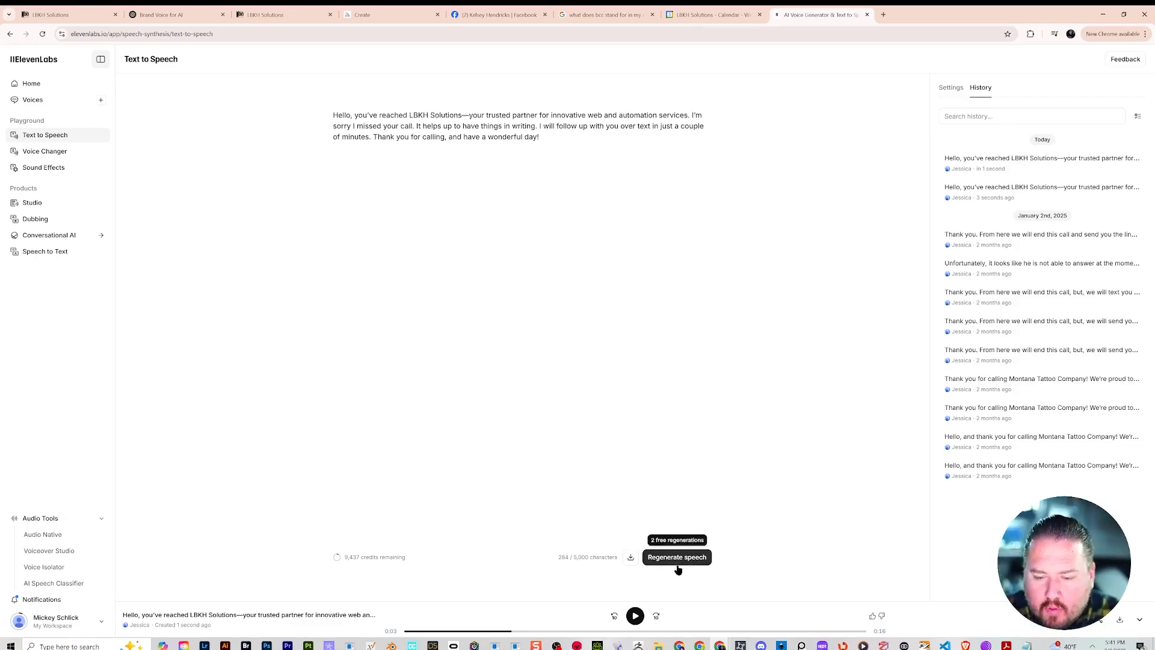
drag(510, 630, 394, 631)
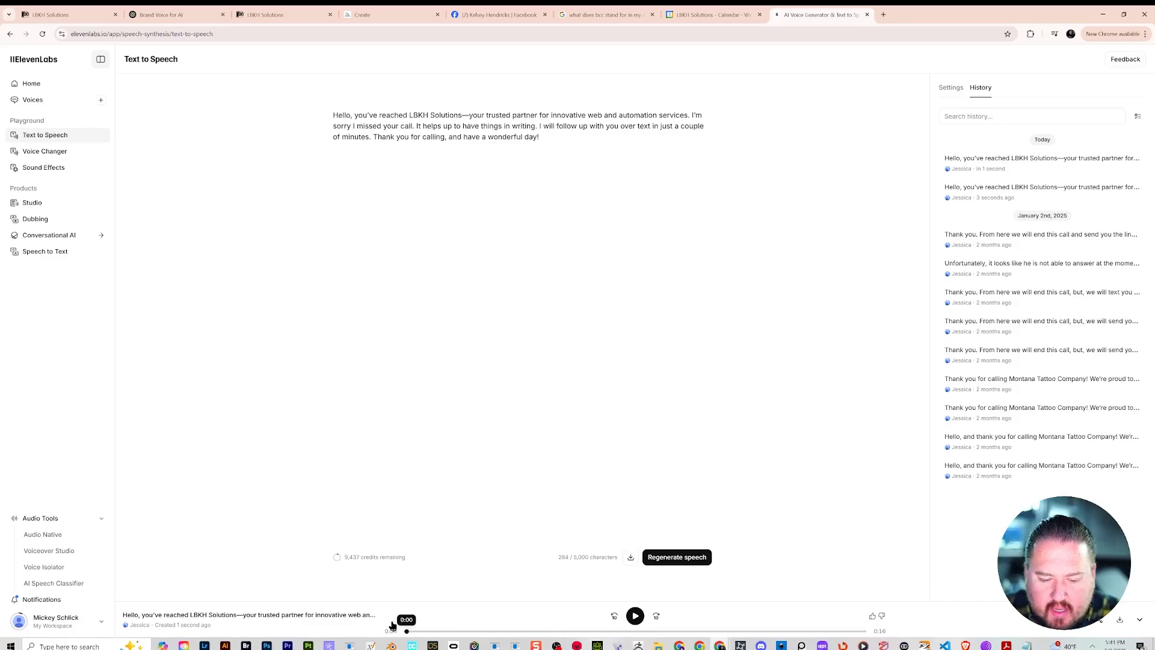
click(635, 617)
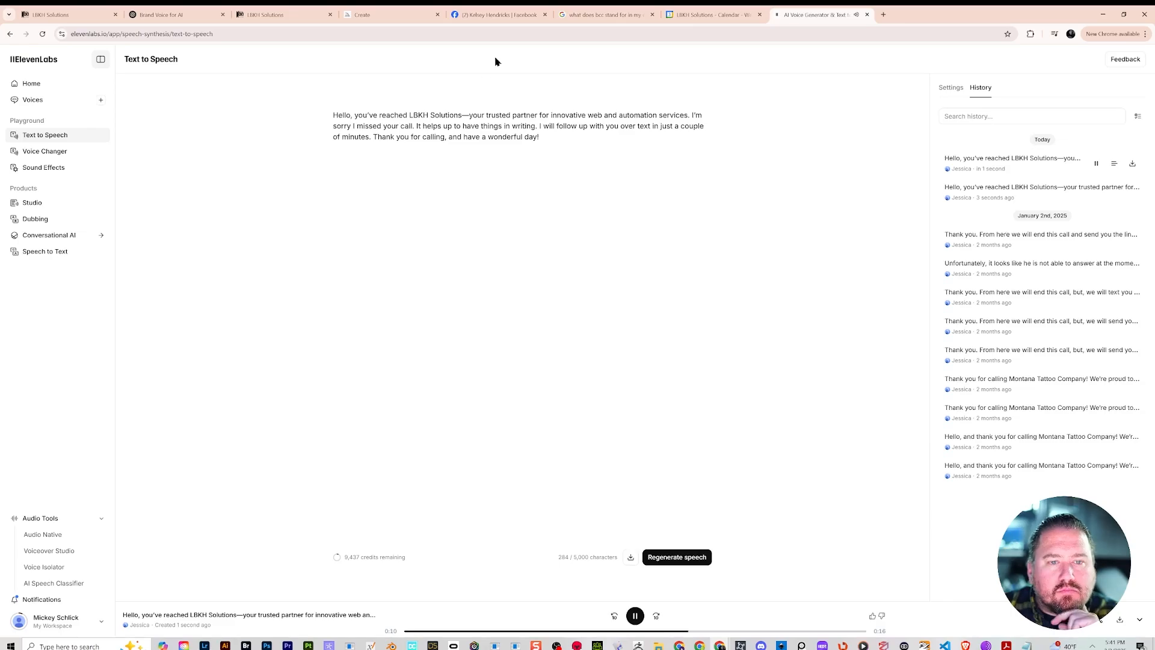
click(635, 615)
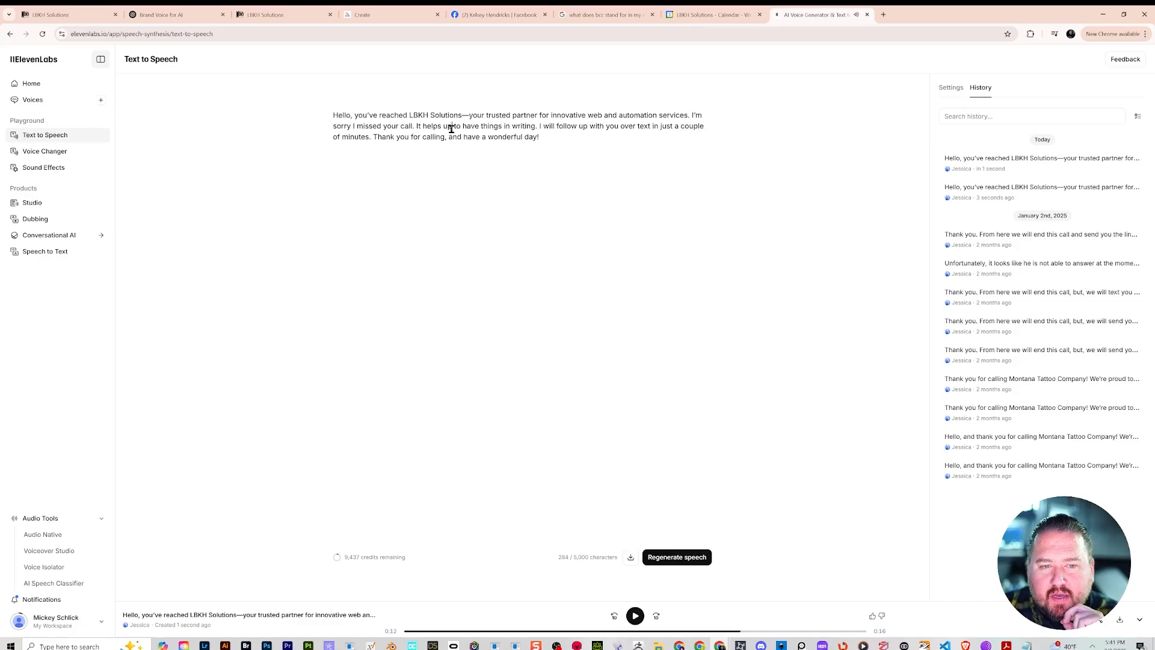
- Correct "helps up" to "helps us" in the voicemail script, then generate the speech and download the recording
text(s)
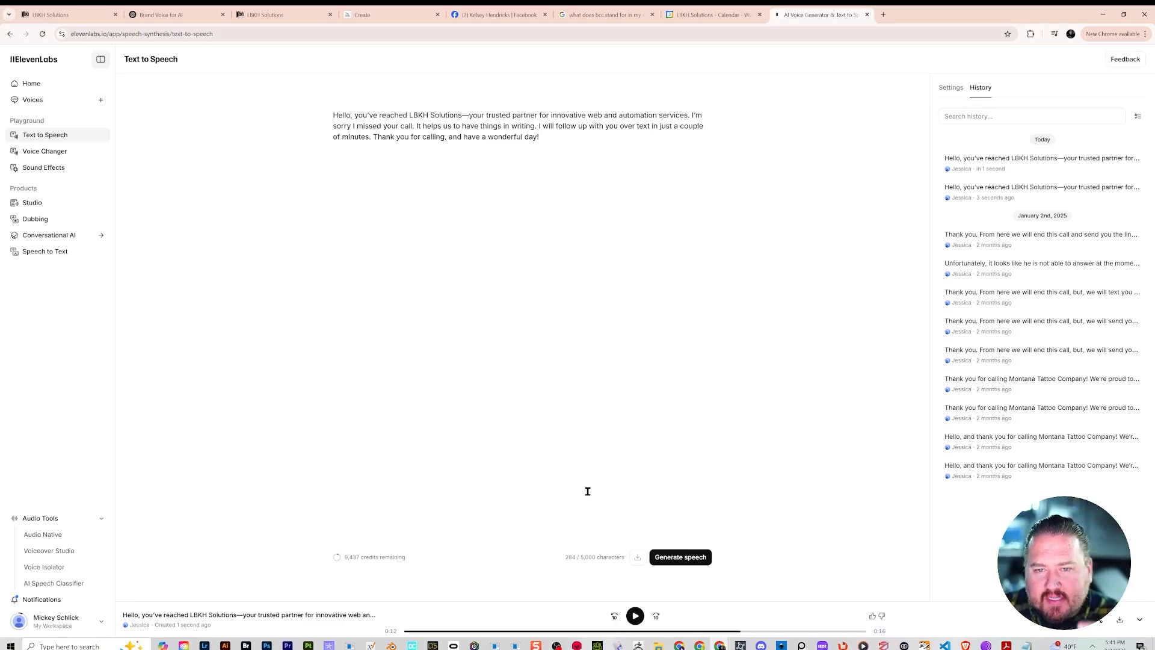
click(680, 558)
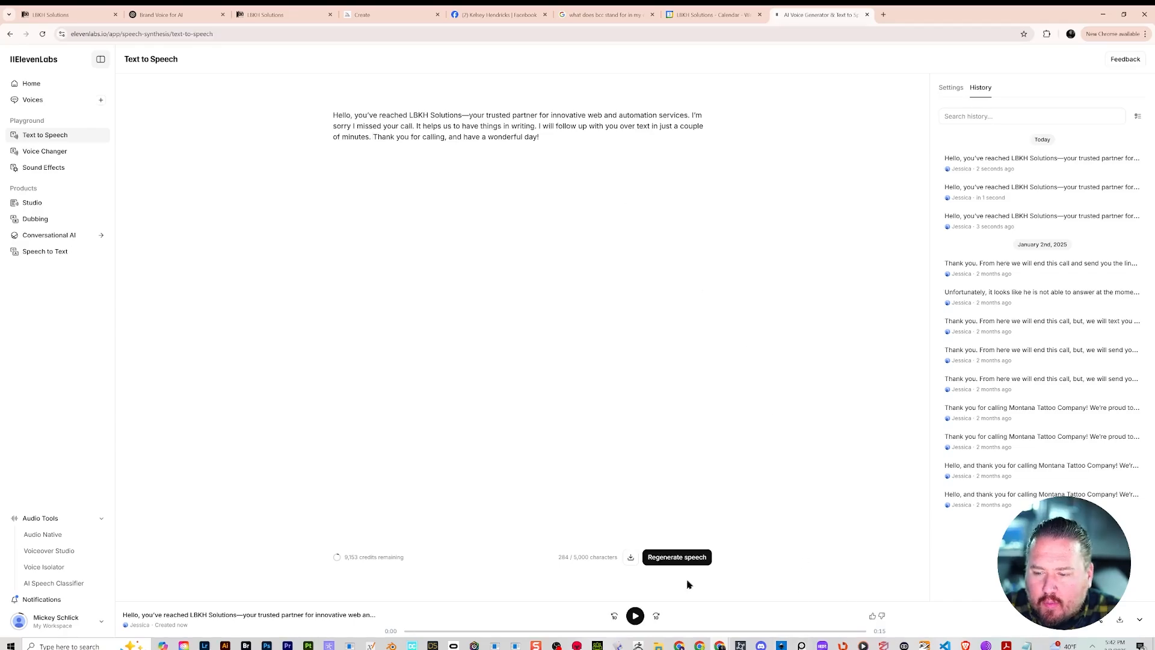
click(630, 559)
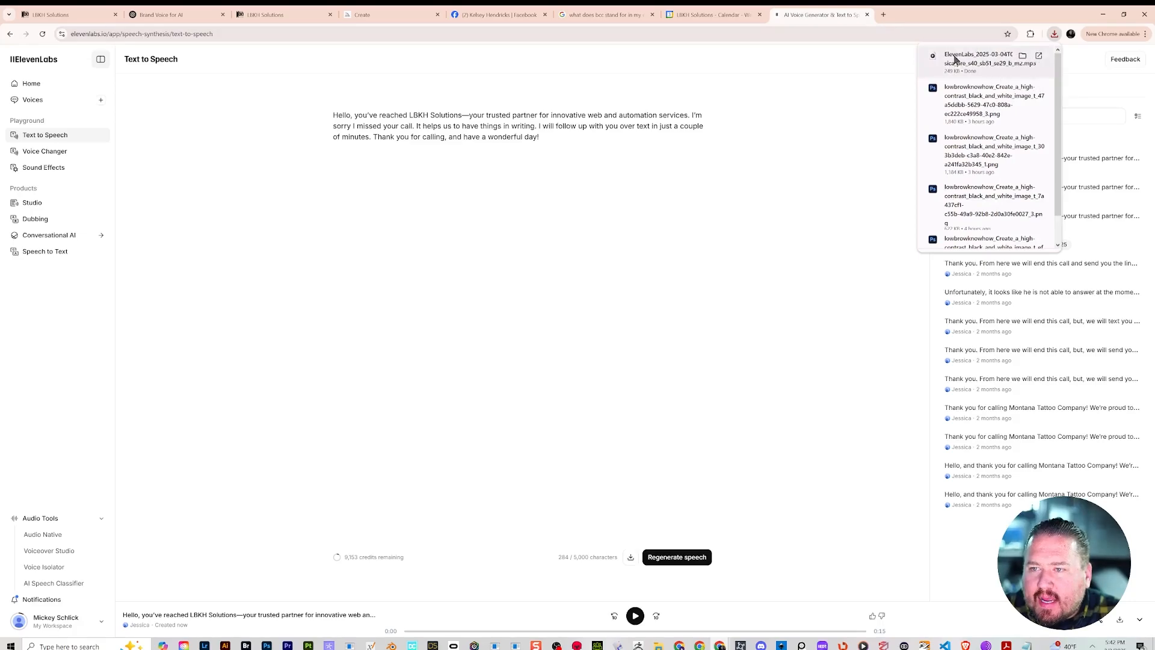
- Switch to LBKH Solutions and upload the newly downloaded ElevenLabs MP3 from Downloads as the staff member's voicemail message
click(57, 14)
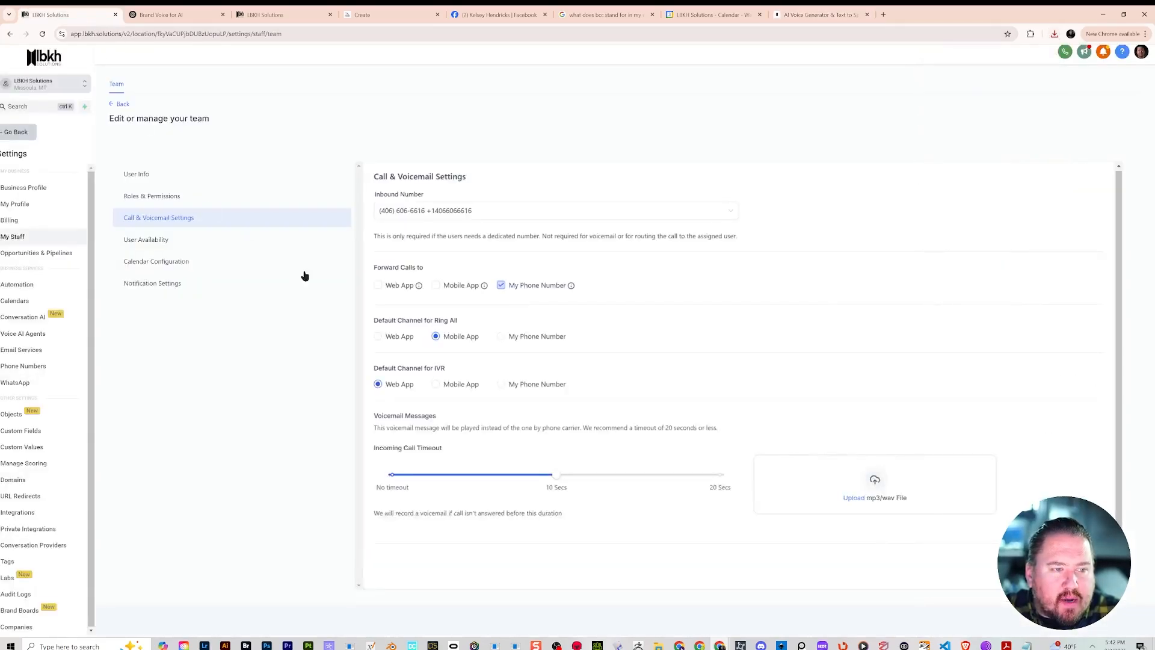
click(864, 490)
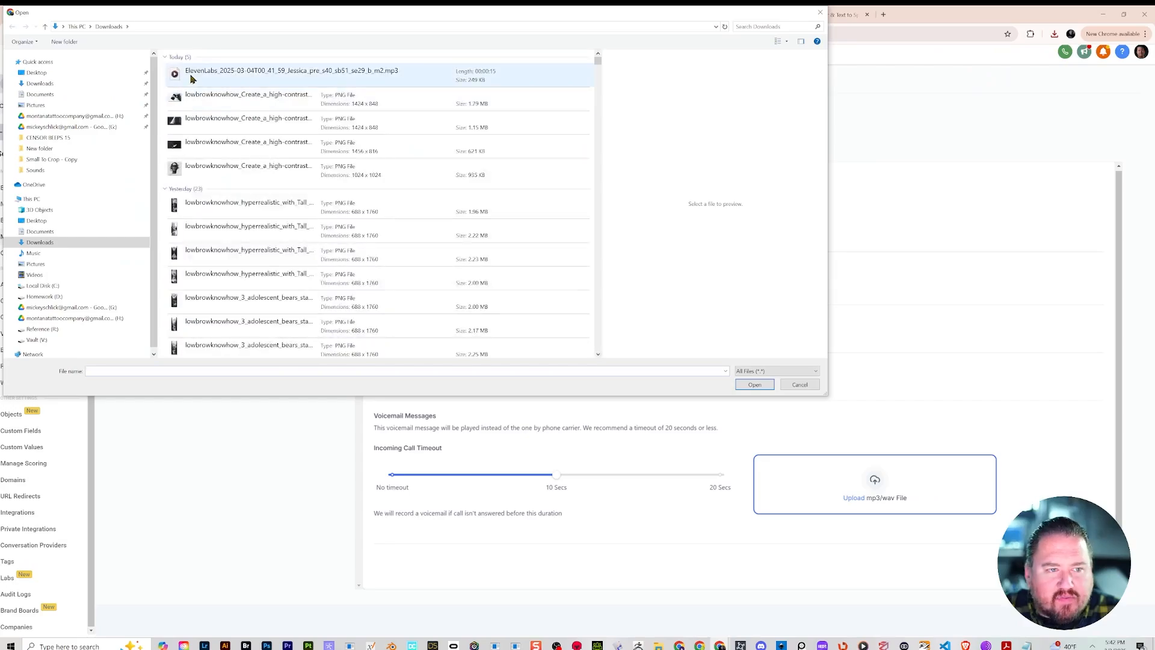
click(193, 75)
click(752, 385)
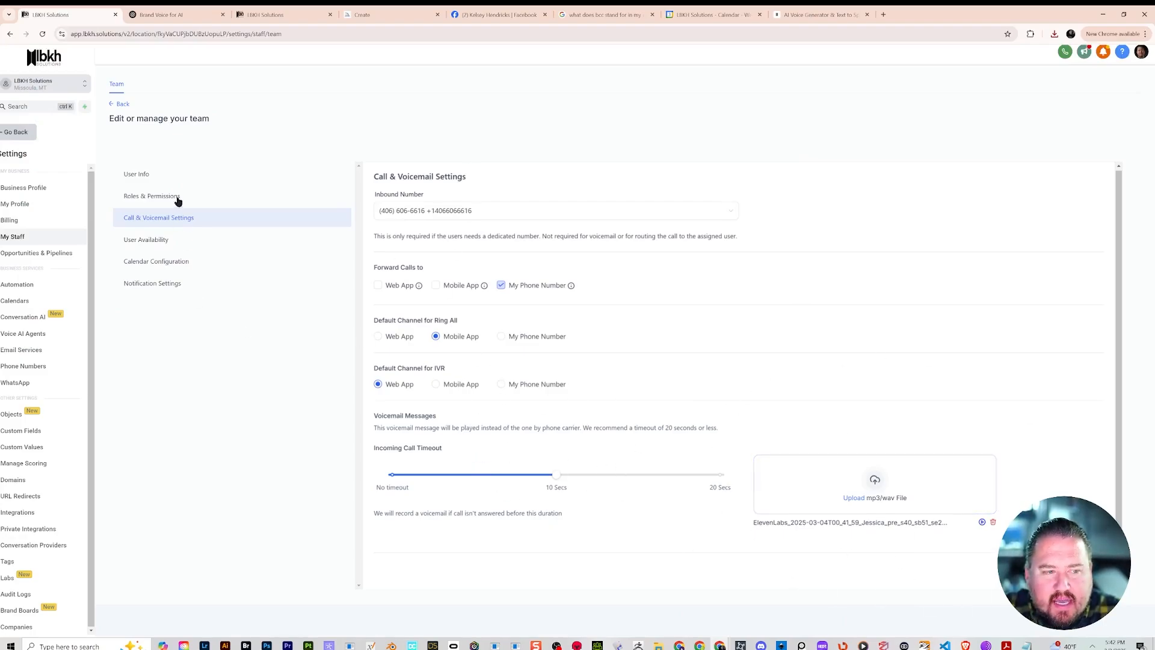
- Open the staff member's User Availability settings and add a second time slot to Sunday
click(151, 241)
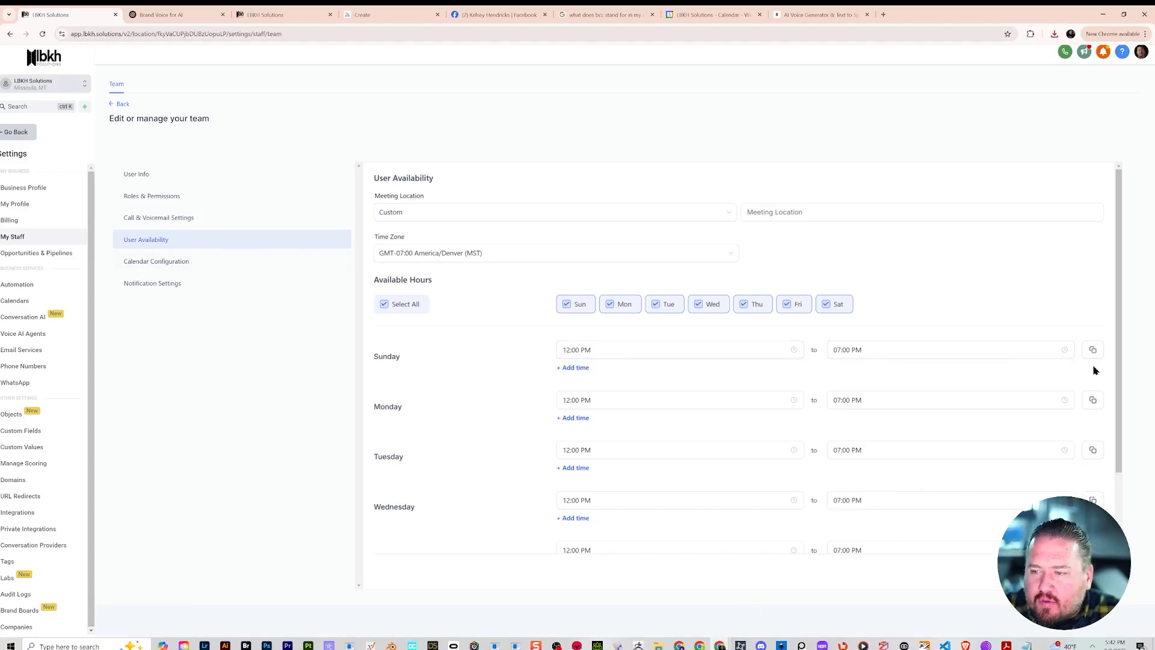
click(568, 370)
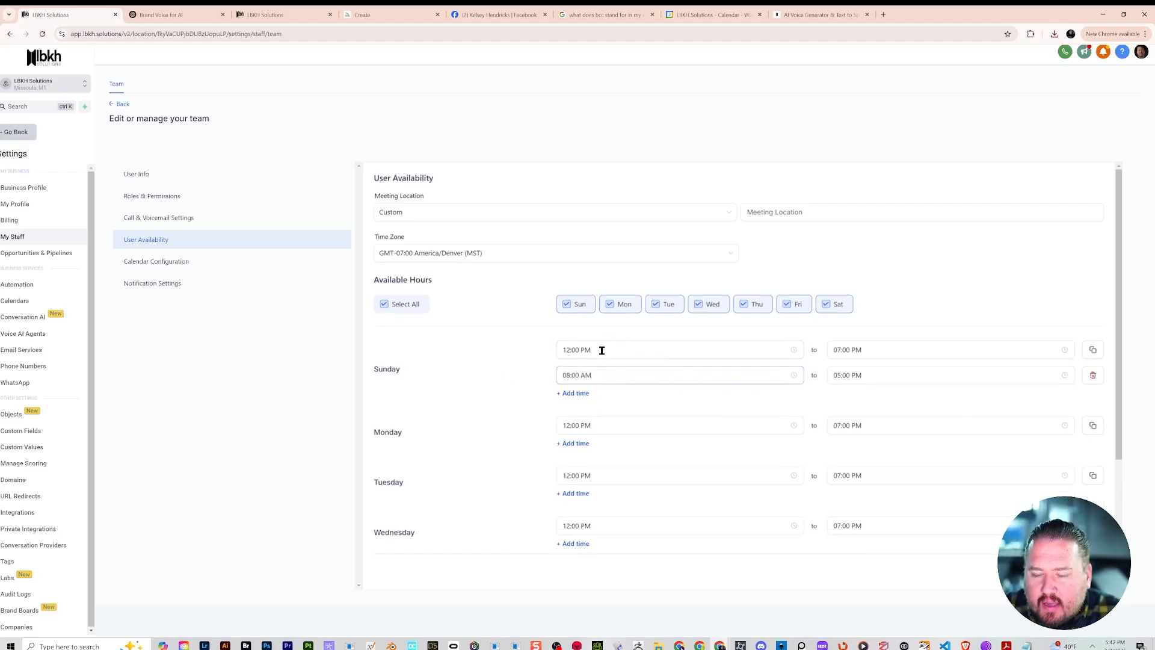
click(571, 349)
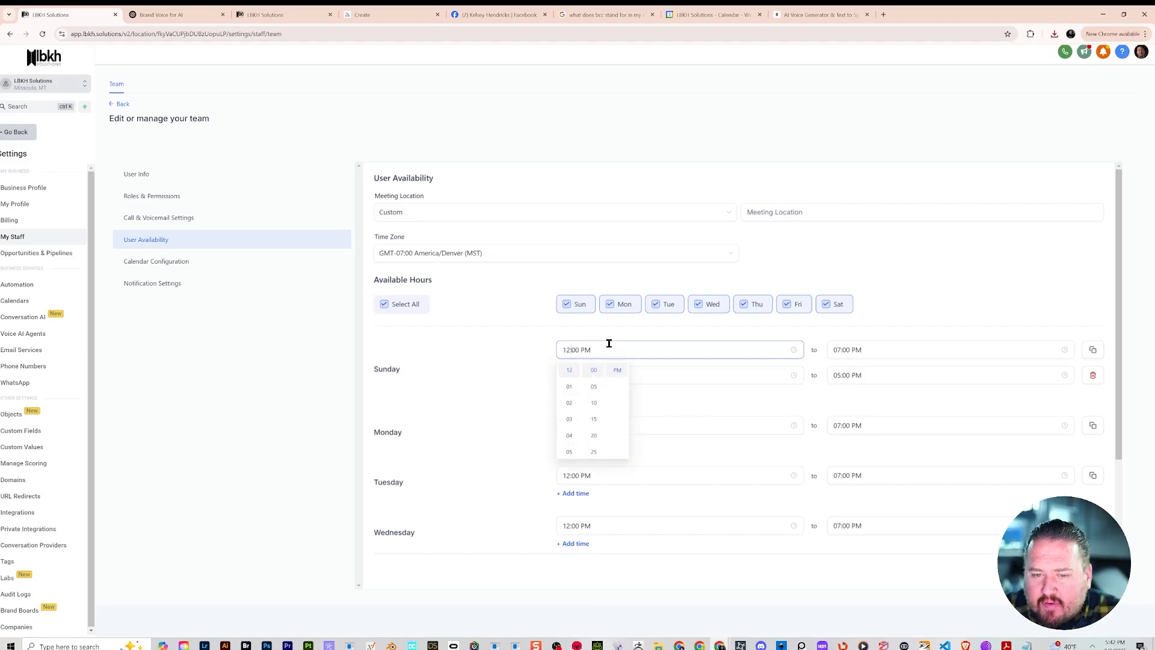
drag(609, 343, 550, 355)
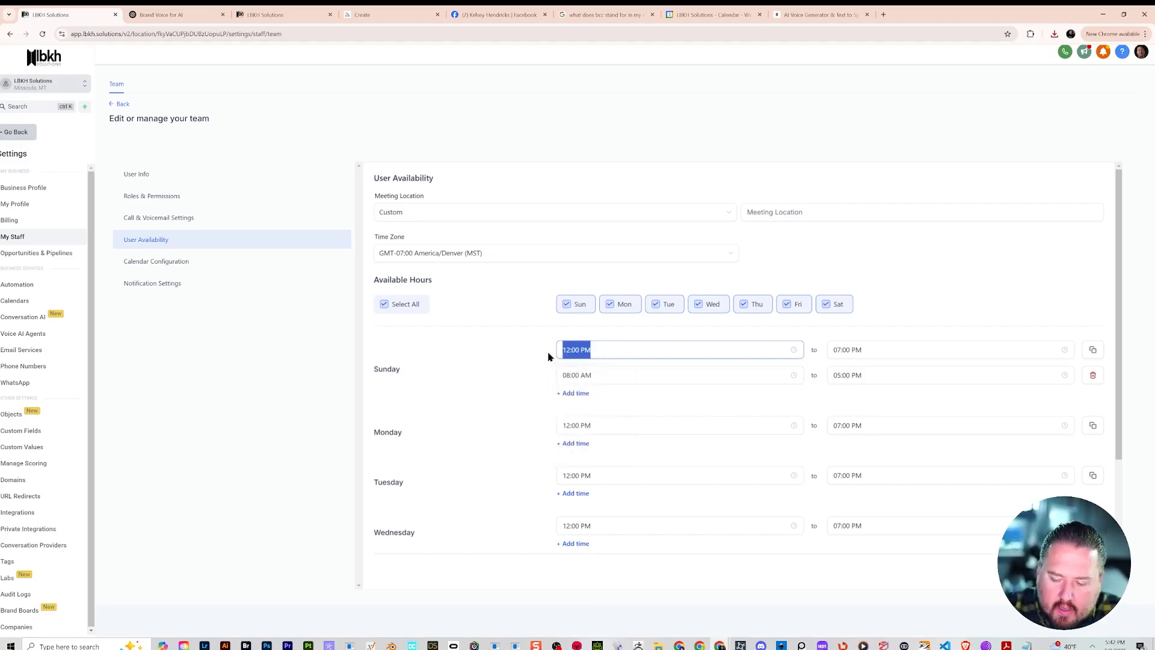
text(9)
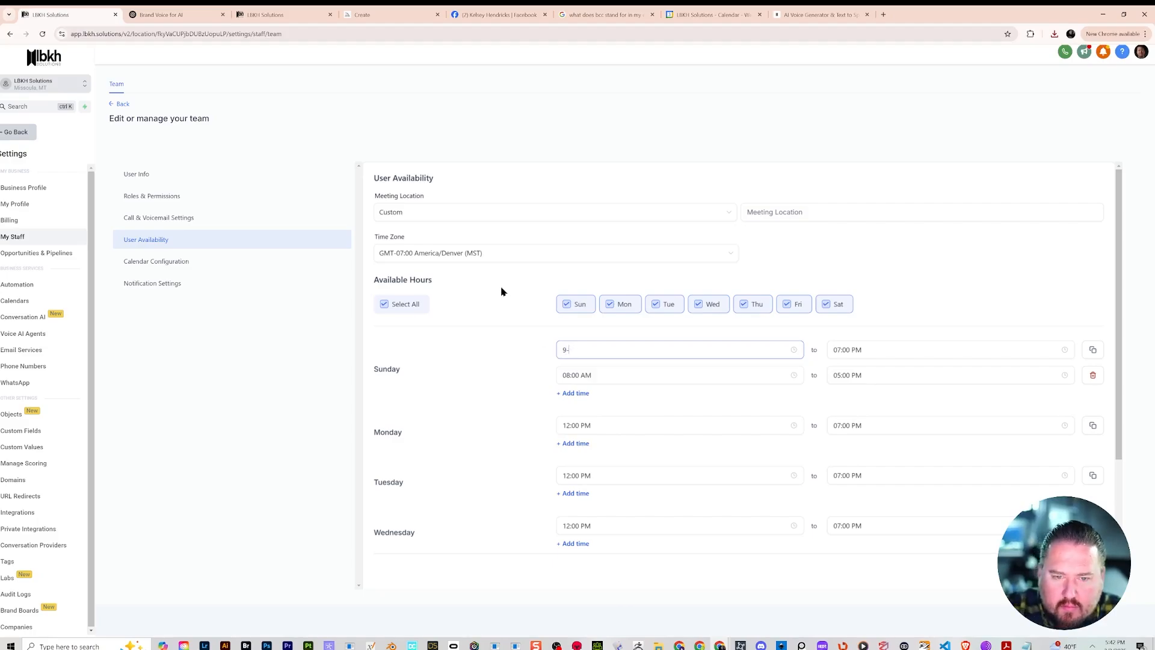
drag(596, 345, 529, 350)
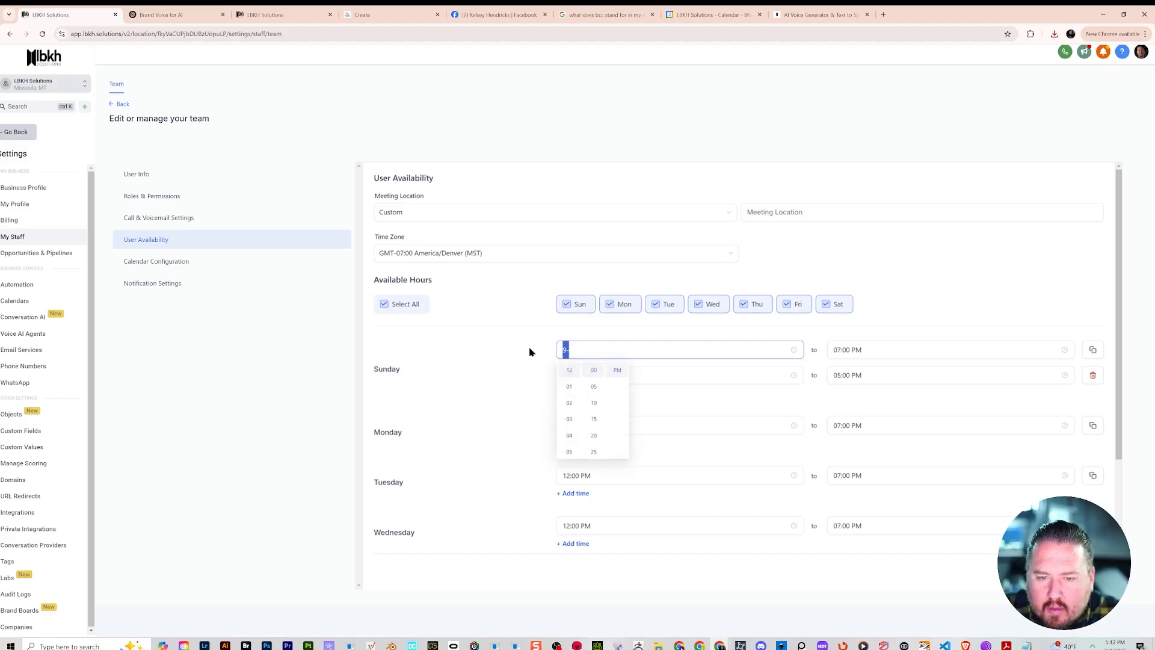
- Set the start of Sunday's first time slot to 09:00 AM
click(569, 350)
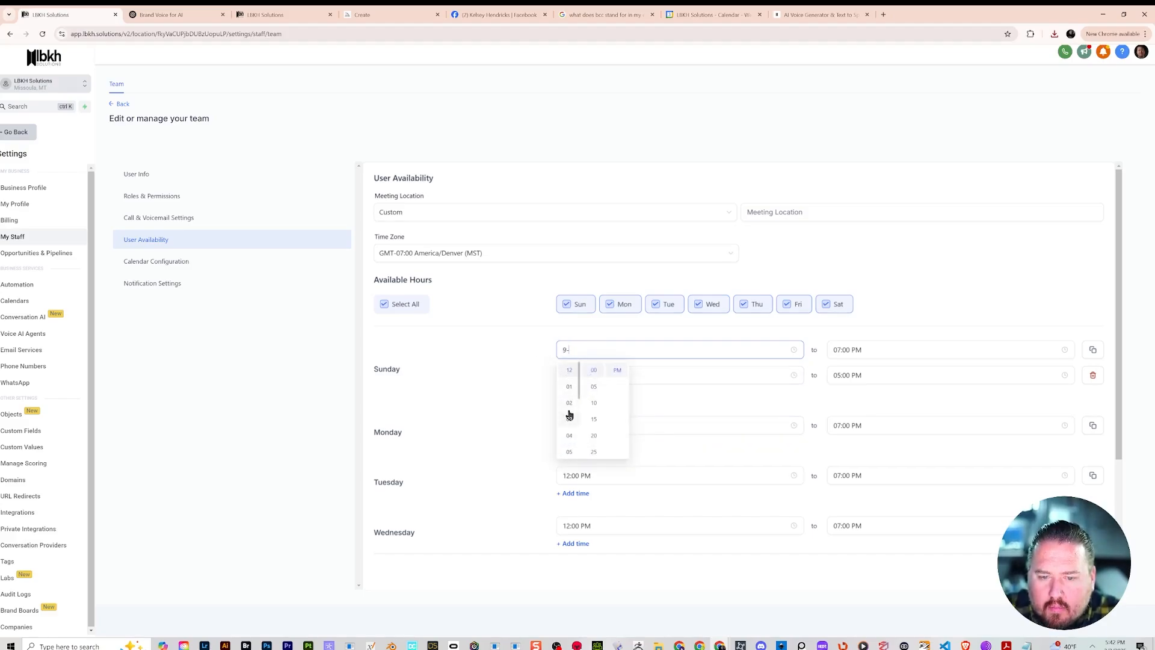
scroll(569, 413, down, 3)
scroll(570, 413, up, 2)
scroll(579, 402, down, 2)
click(571, 455)
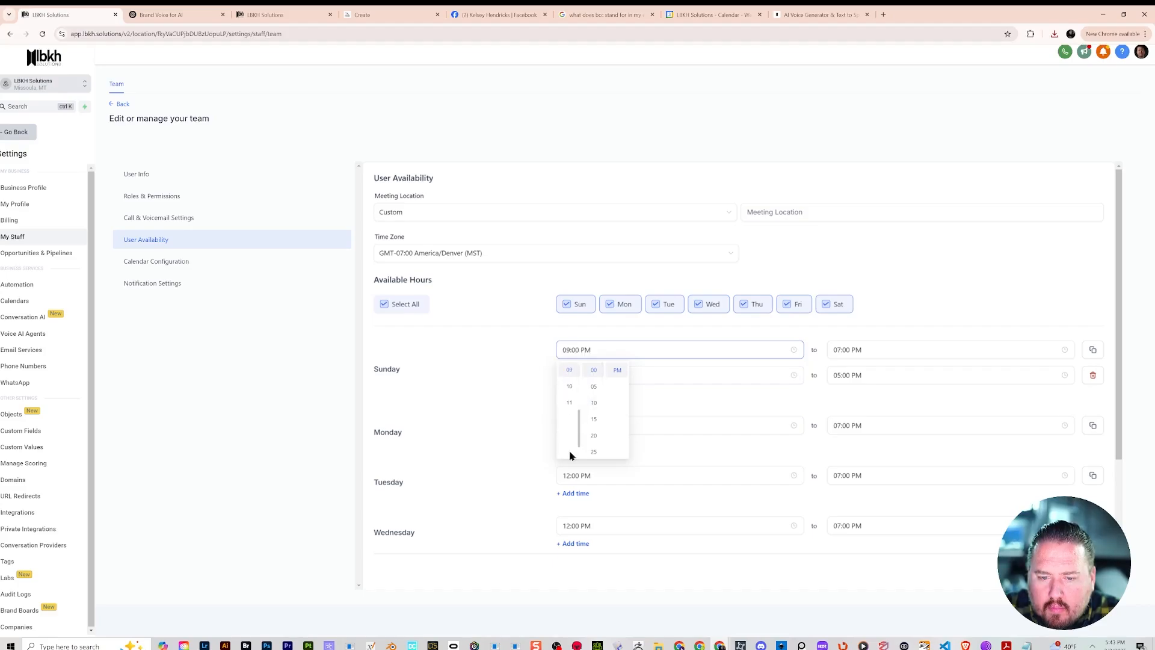
scroll(614, 381, up, 1)
click(616, 375)
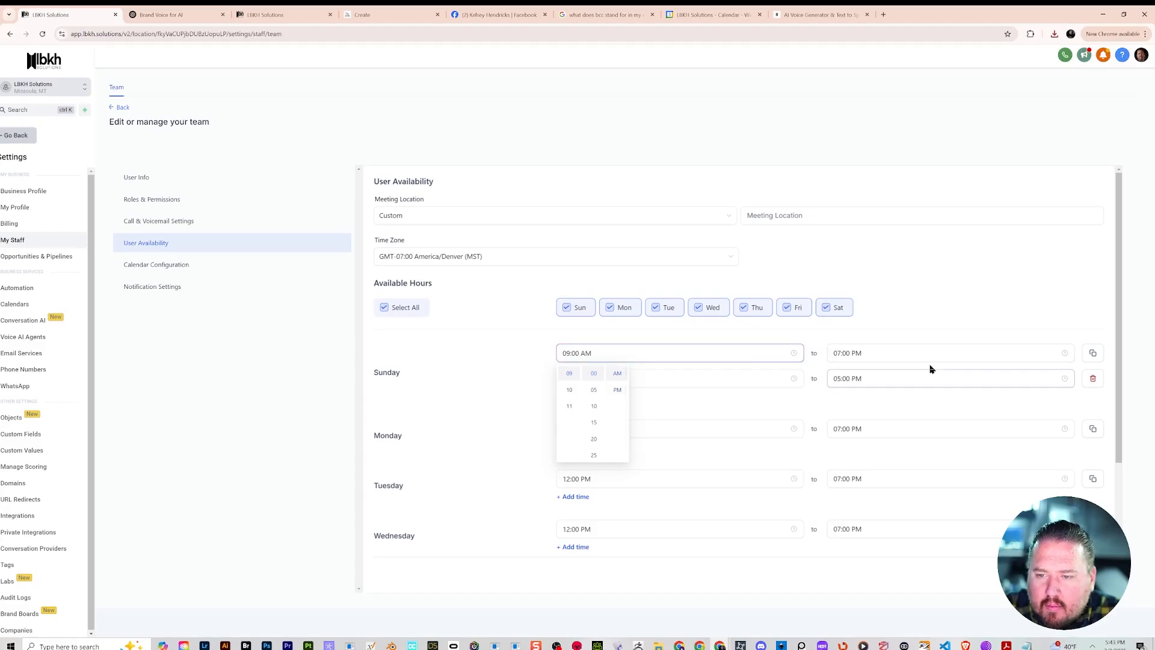
- Set the end of Sunday's first time slot to 11:00 AM
click(913, 356)
click(843, 435)
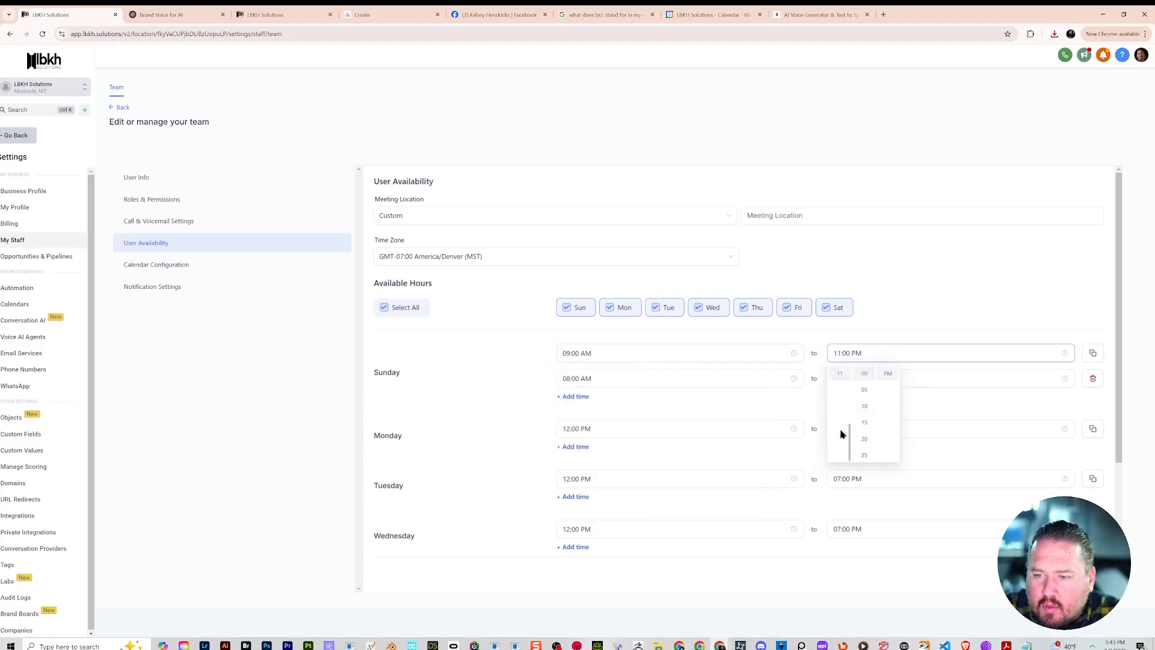
scroll(887, 380, up, 1)
click(888, 374)
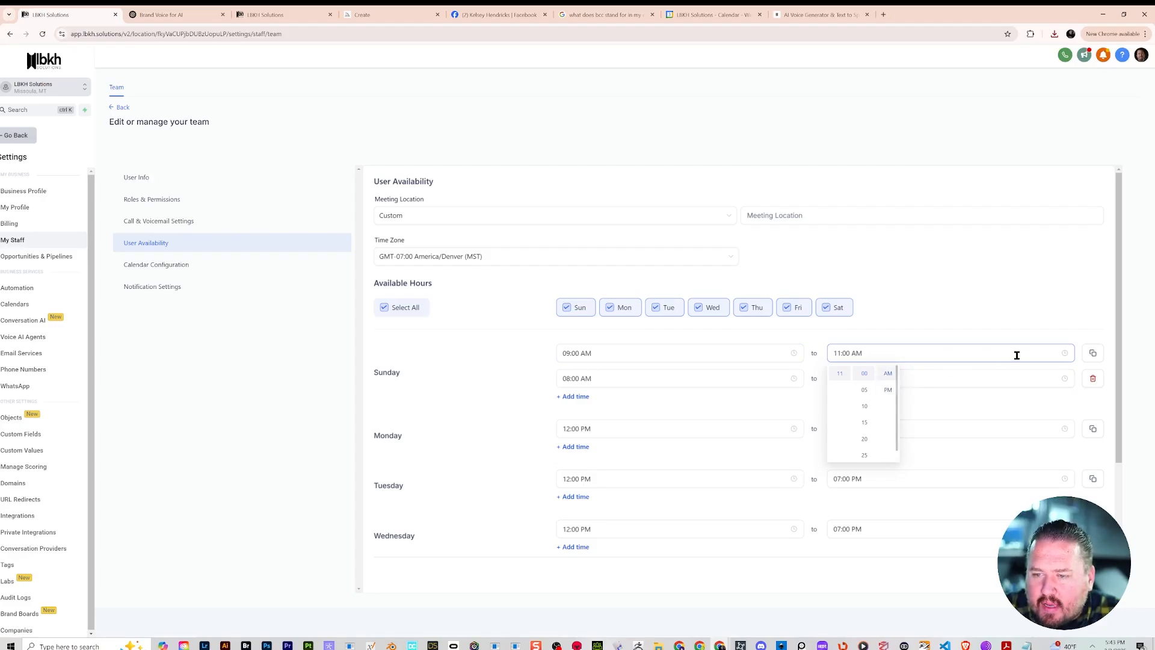
- Set Sunday's second time slot to run from 01:00 PM to 07:00 PM
click(664, 379)
scroll(570, 432, up, 3)
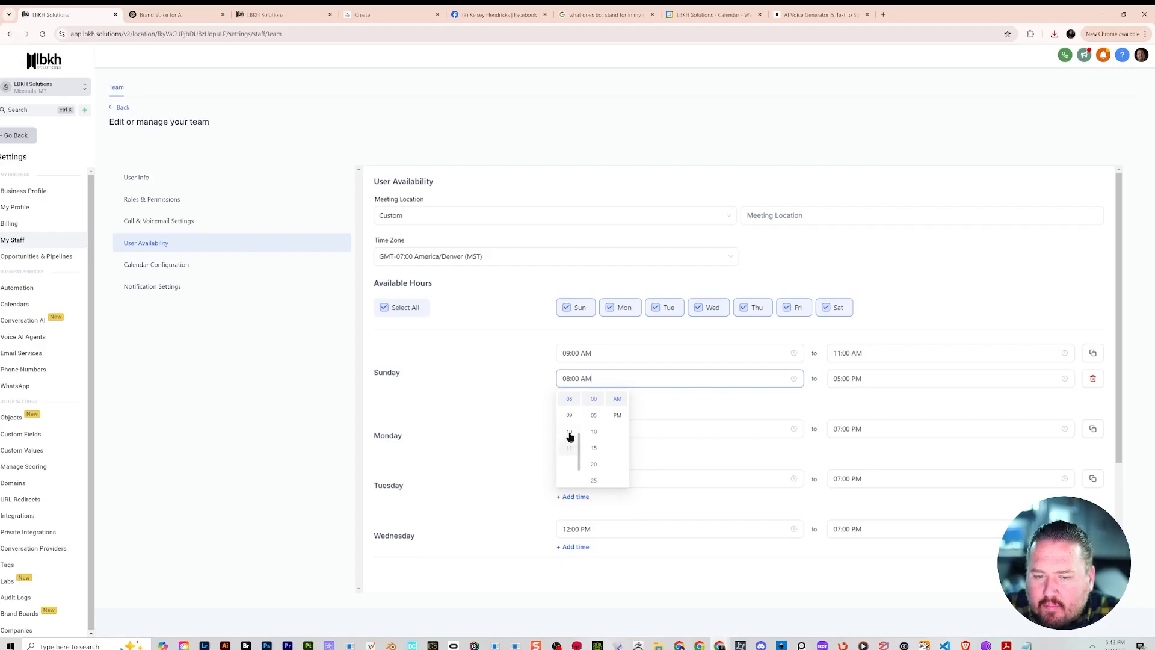
click(569, 399)
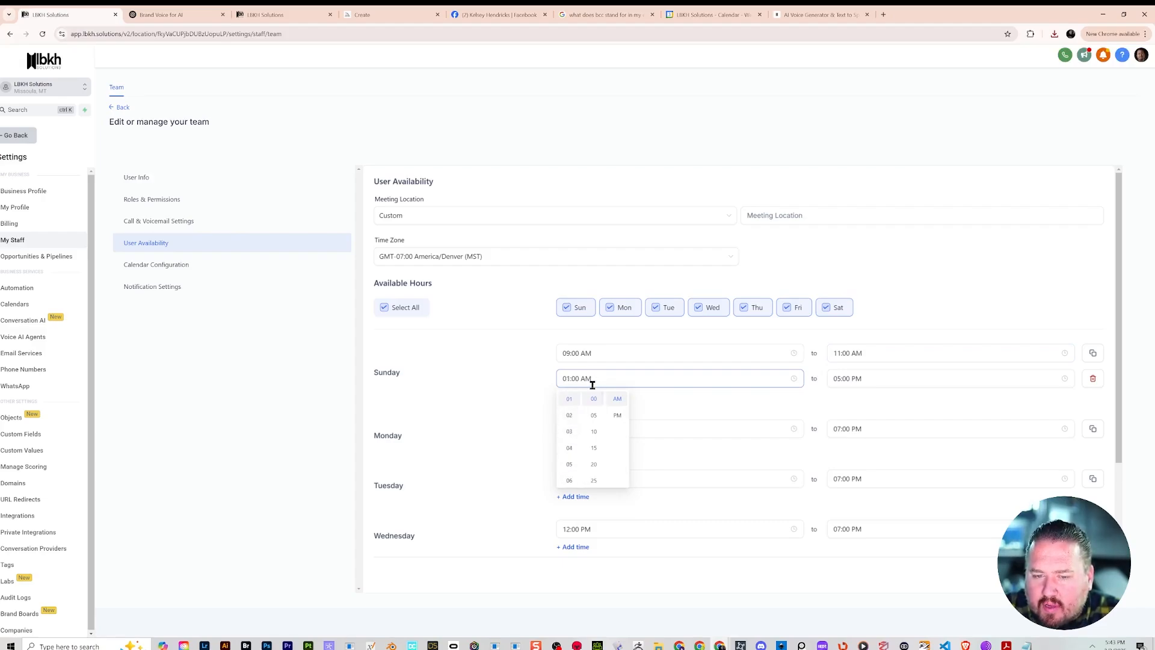
click(617, 414)
click(900, 383)
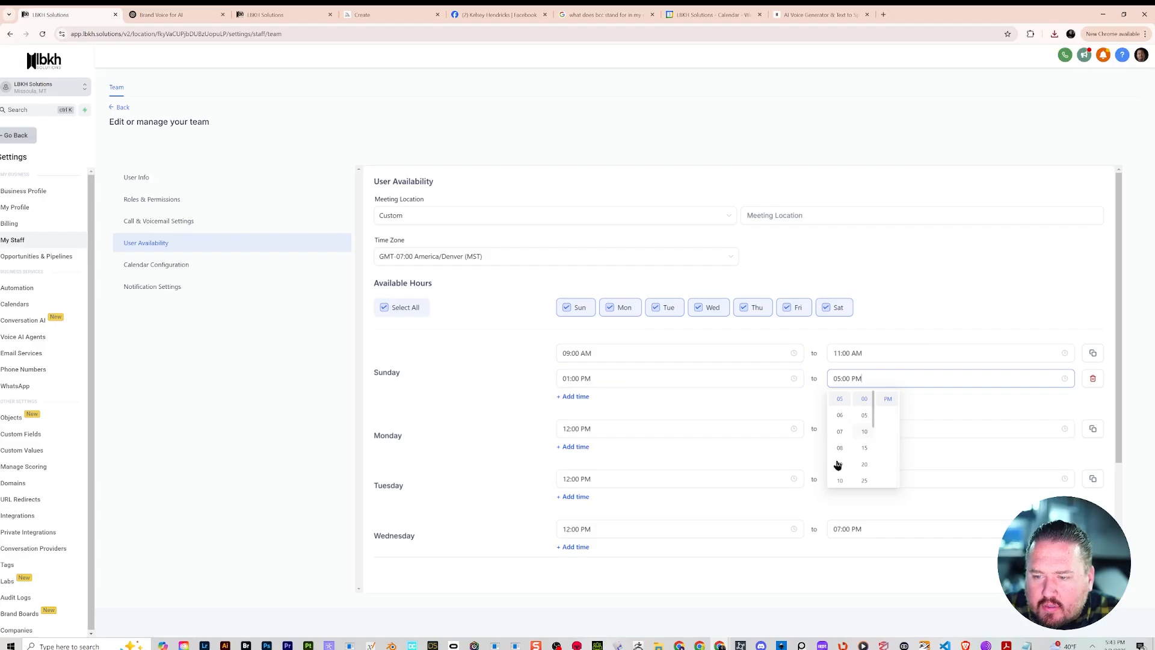
click(841, 430)
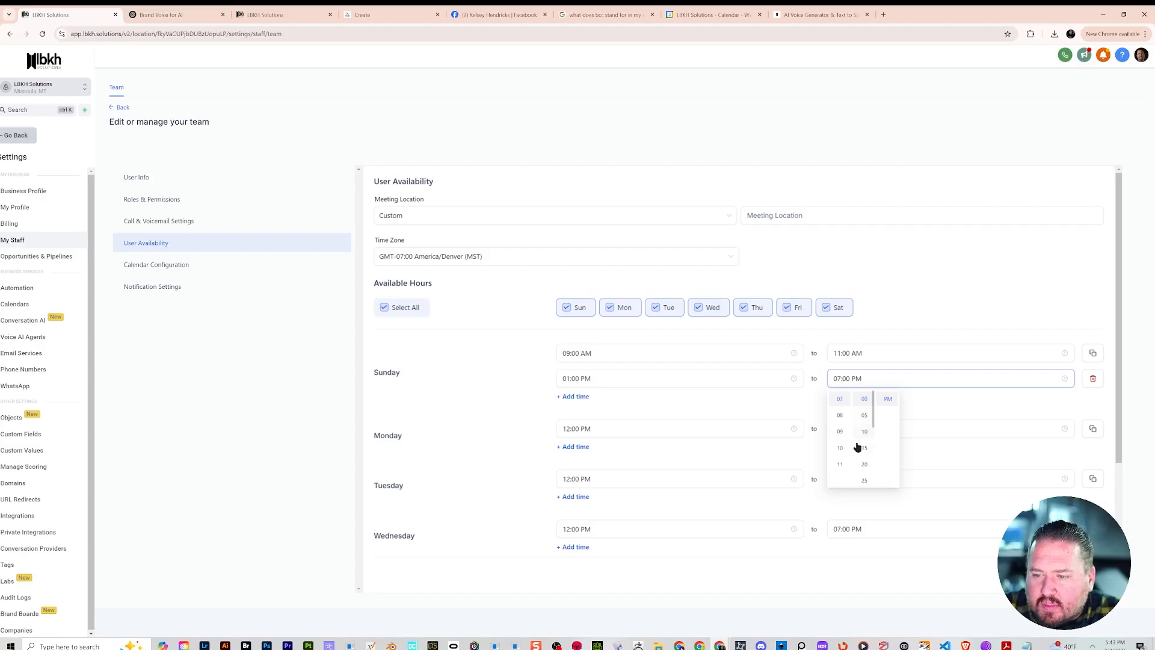
click(964, 311)
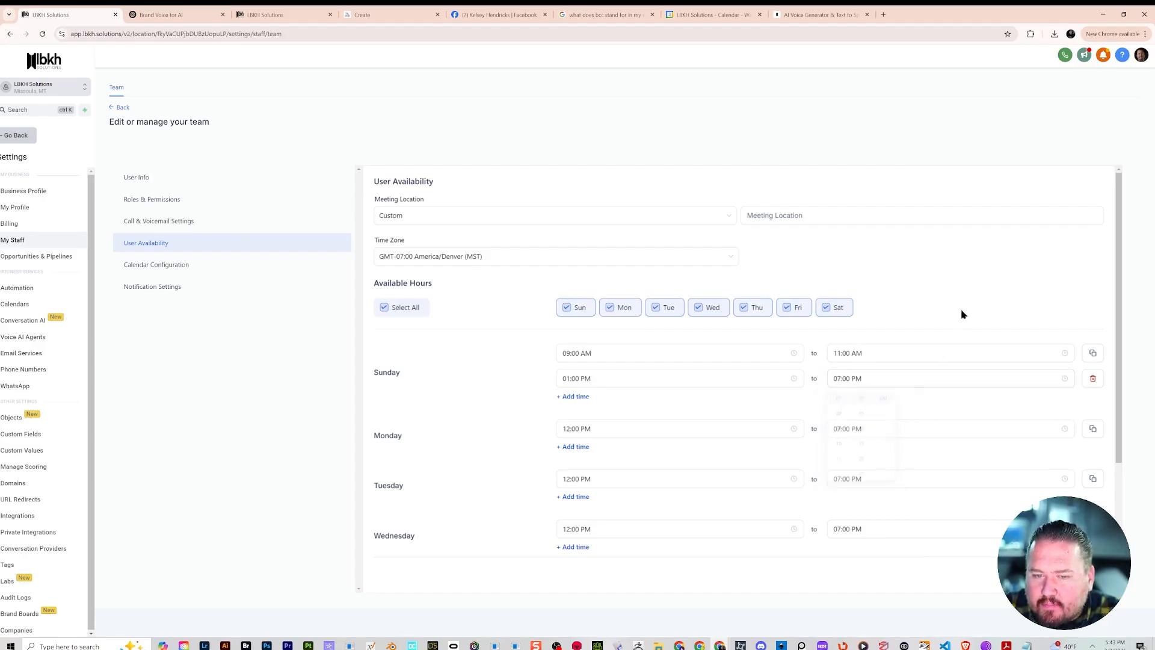
- Copy Sunday's two time slots to the other days and check the hours for the whole week
click(1096, 356)
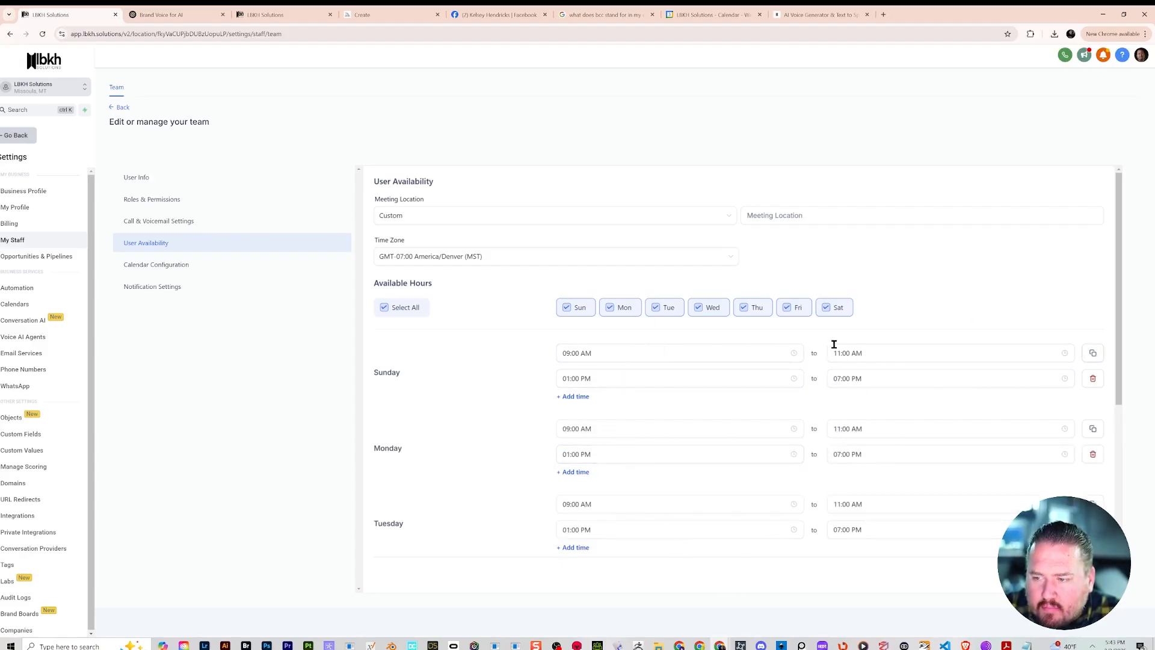
scroll(834, 344, down, 5)
scroll(835, 344, up, 5)
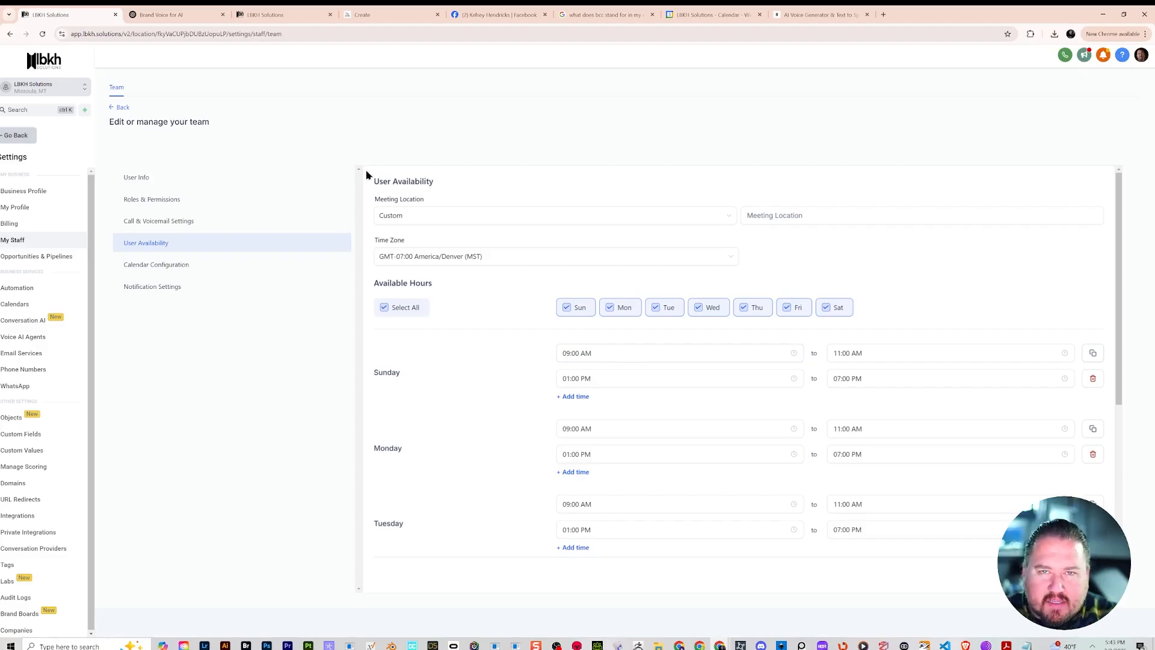
- Review the staff member's calendar configuration, including the connected calendars and the video conferencing accounts
click(161, 265)
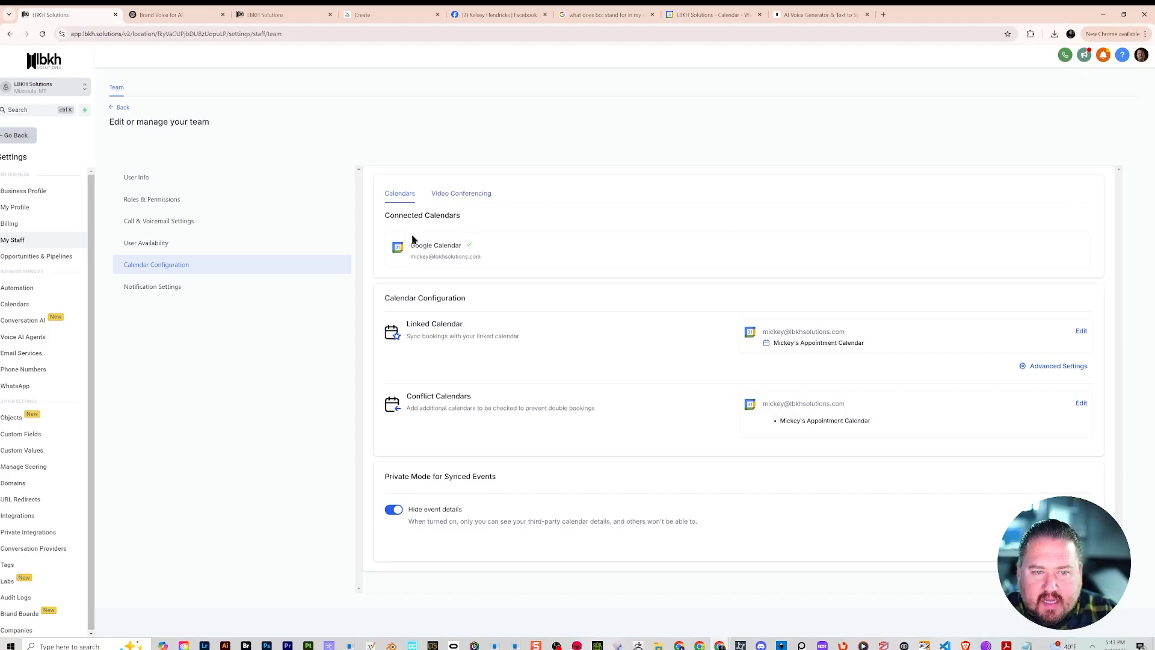
click(468, 191)
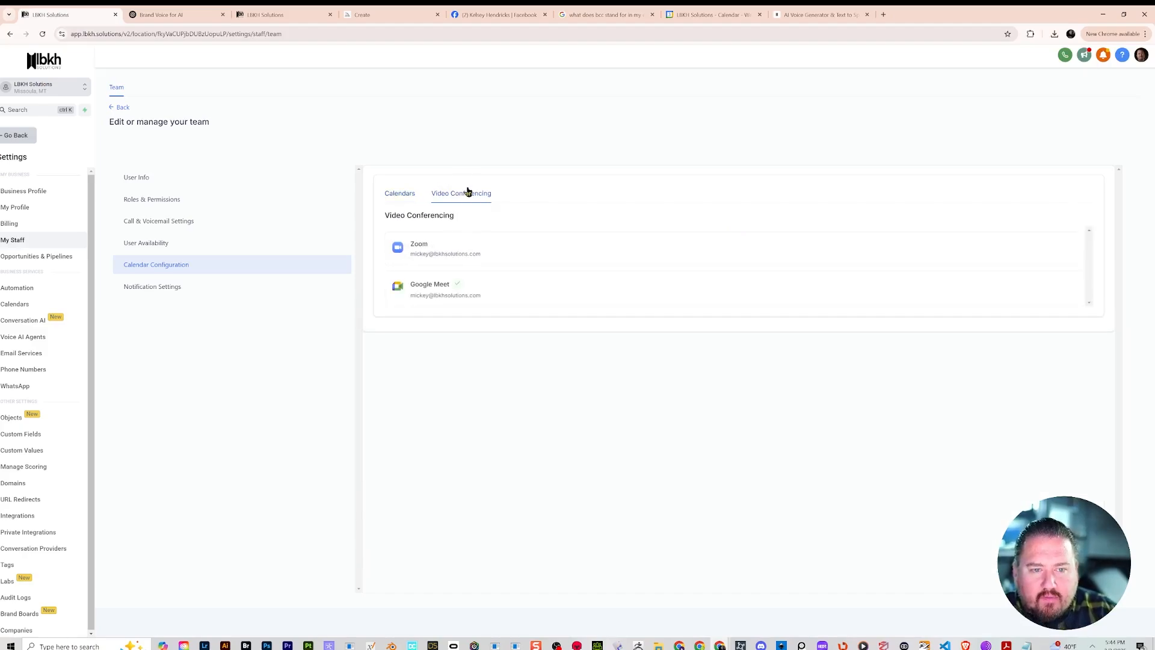
double_click(429, 252)
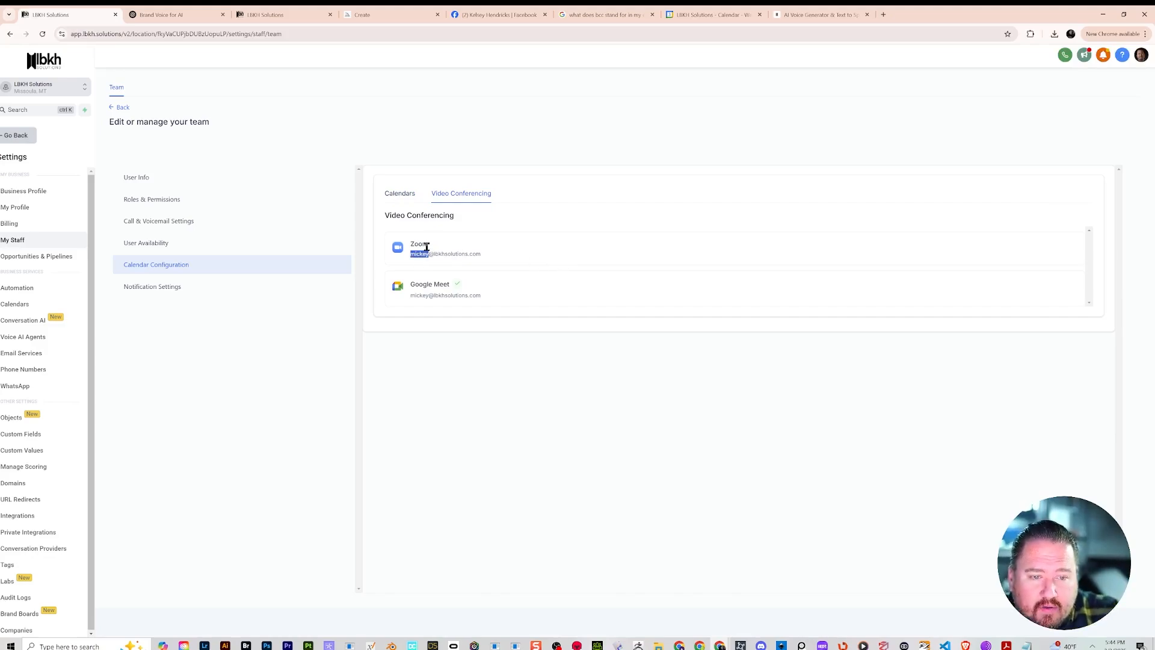
click(391, 257)
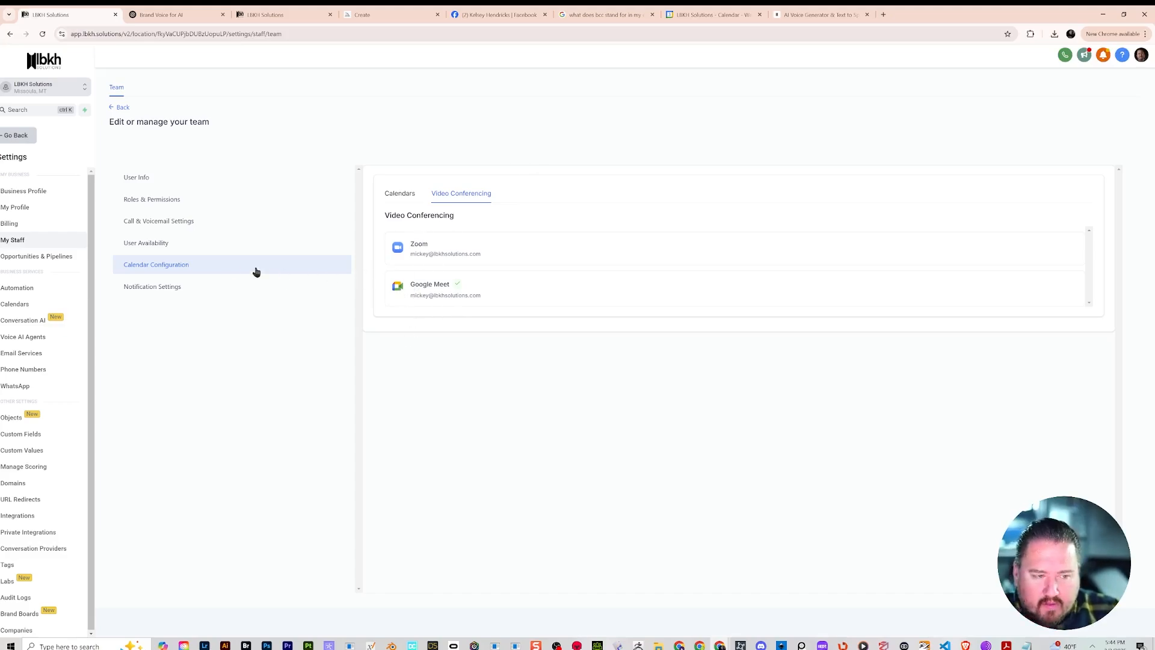
- Enable in-app notifications for tasks assigned to the staff member in the Notification Settings
click(207, 294)
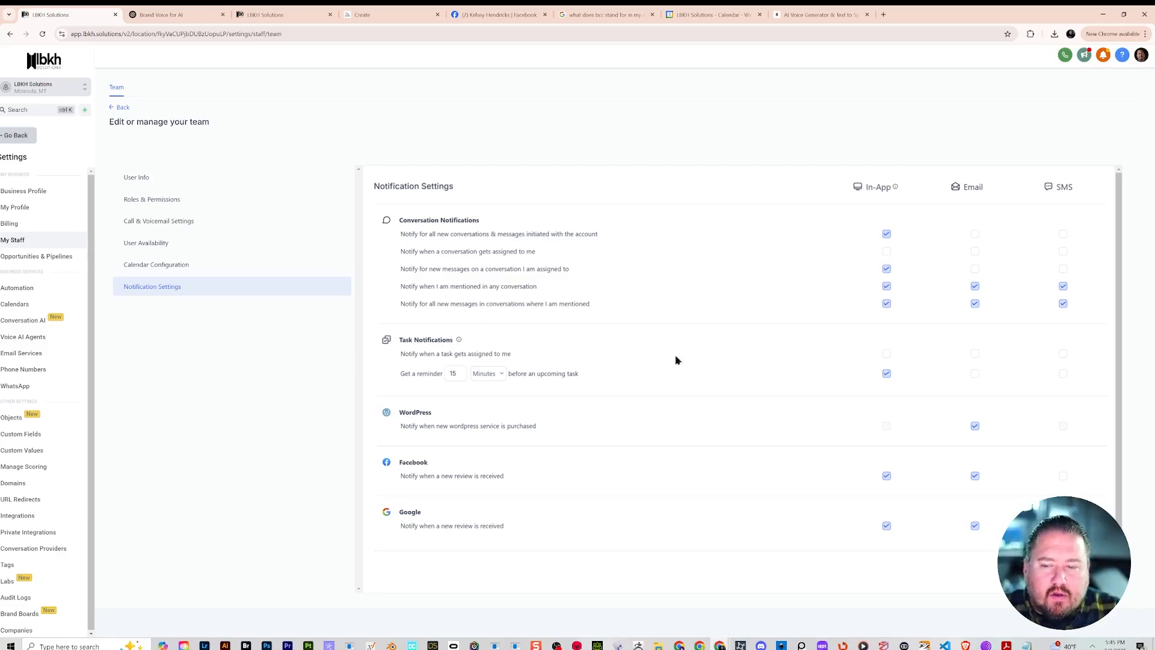
click(886, 355)
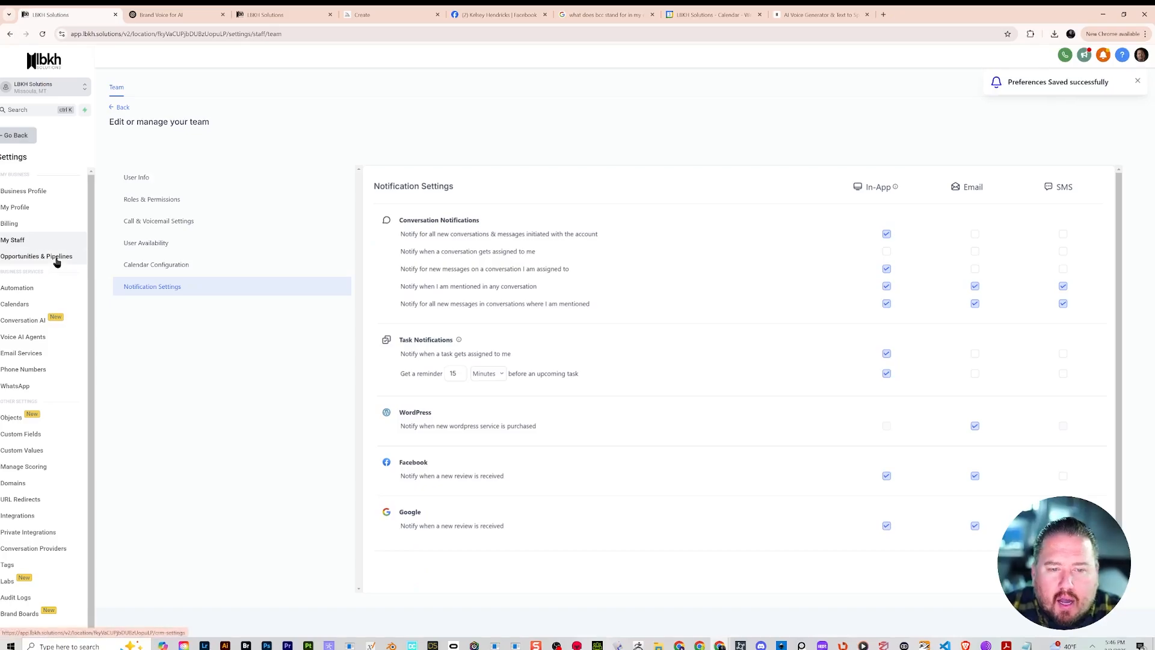
- Open the Opportunities & Pipelines settings and examine the explanations of the two automatic follower options
click(56, 260)
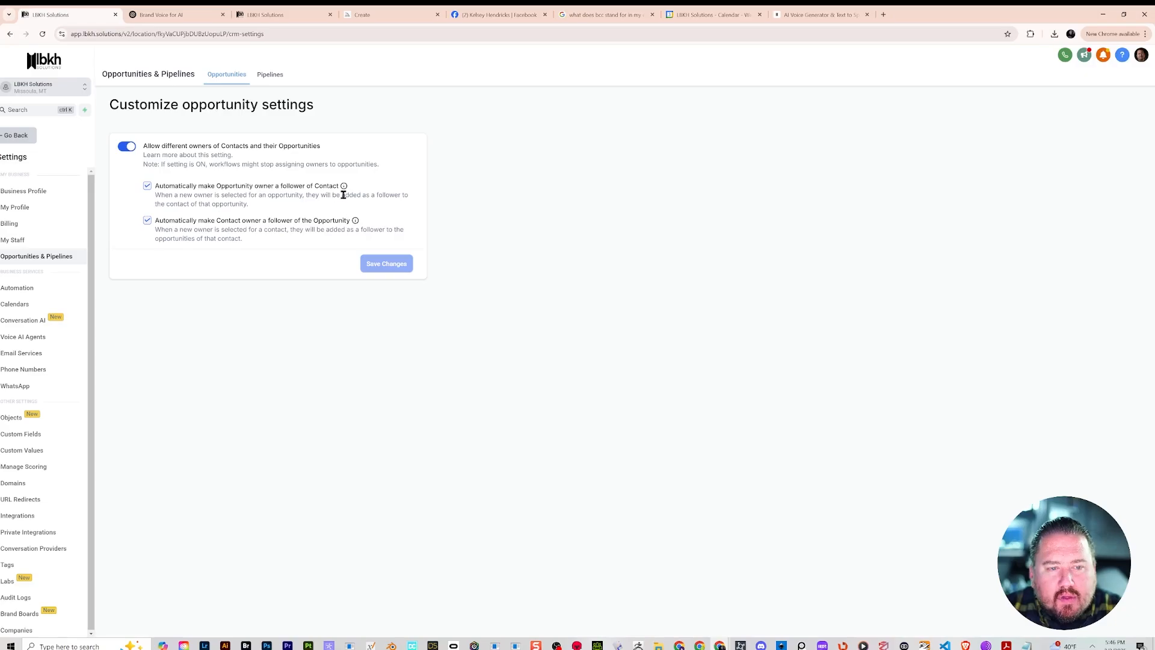
mouse_move(346, 186)
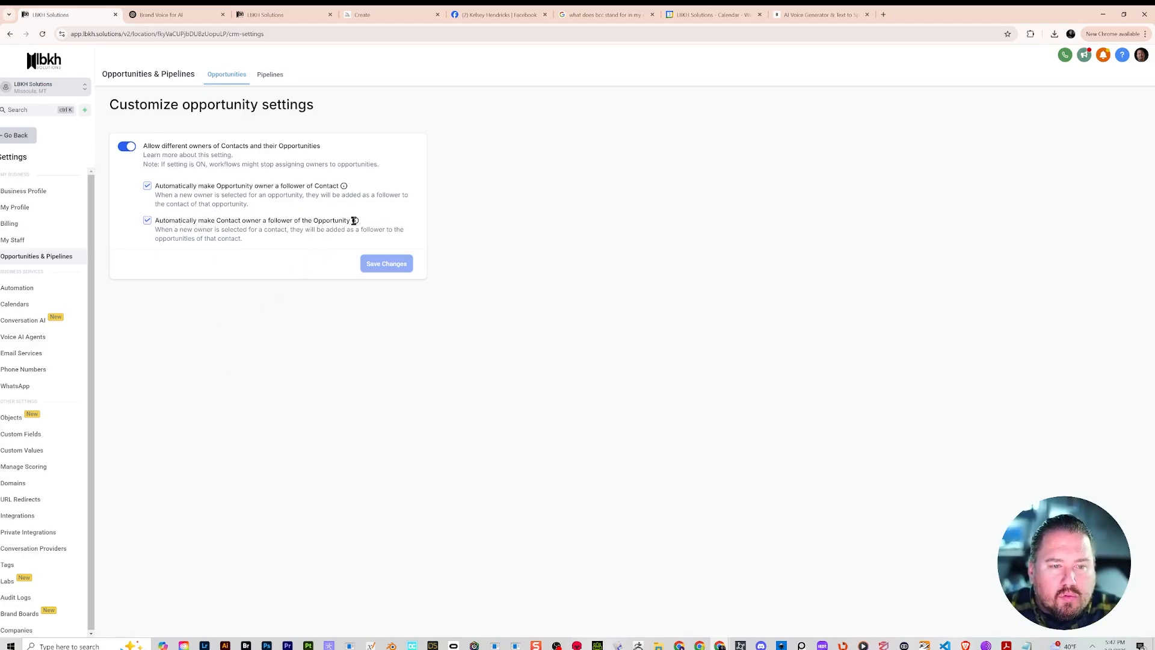
mouse_move(355, 222)
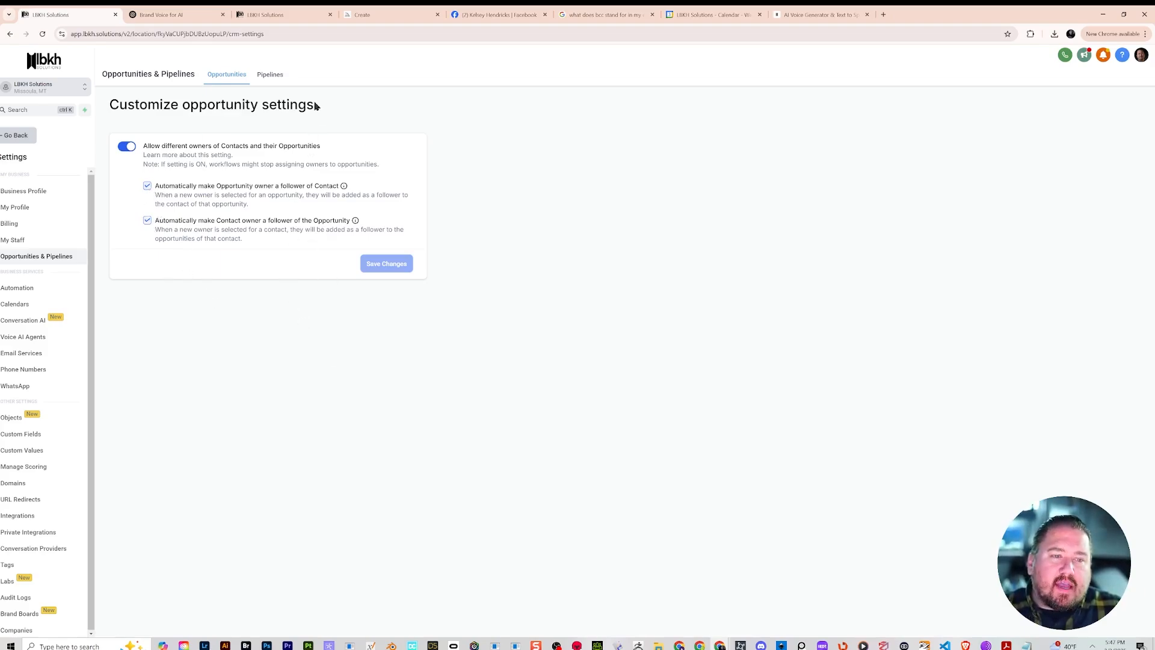
- Start a new pipeline in the Pipelines settings and name it Client Journey
click(281, 74)
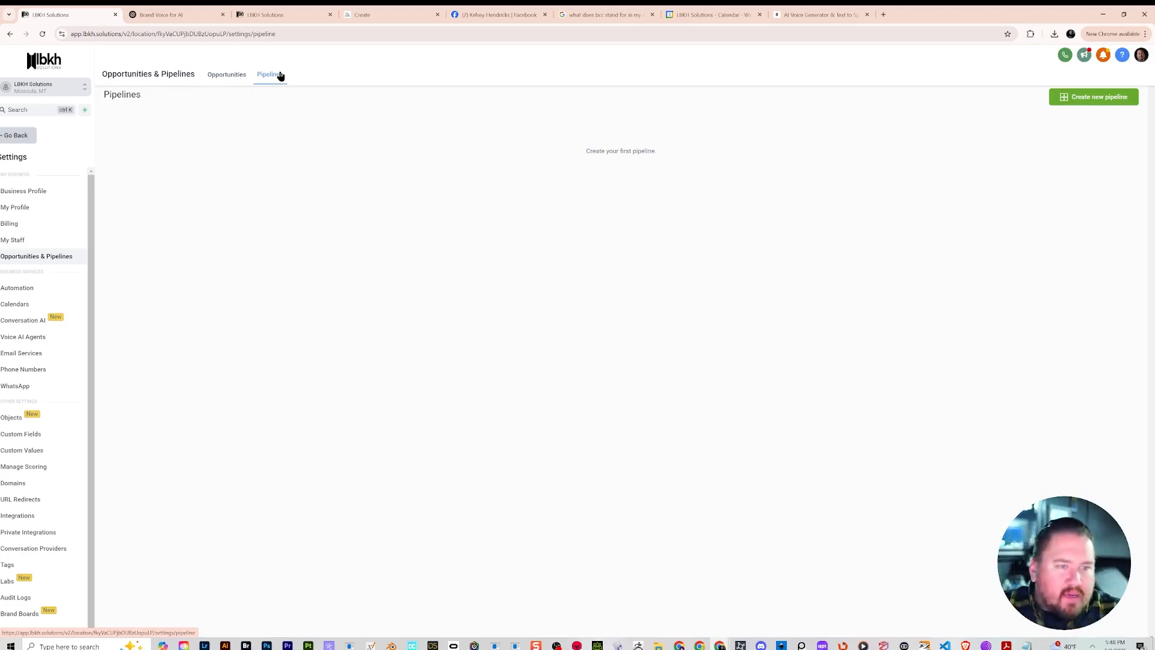
click(1082, 98)
click(530, 120)
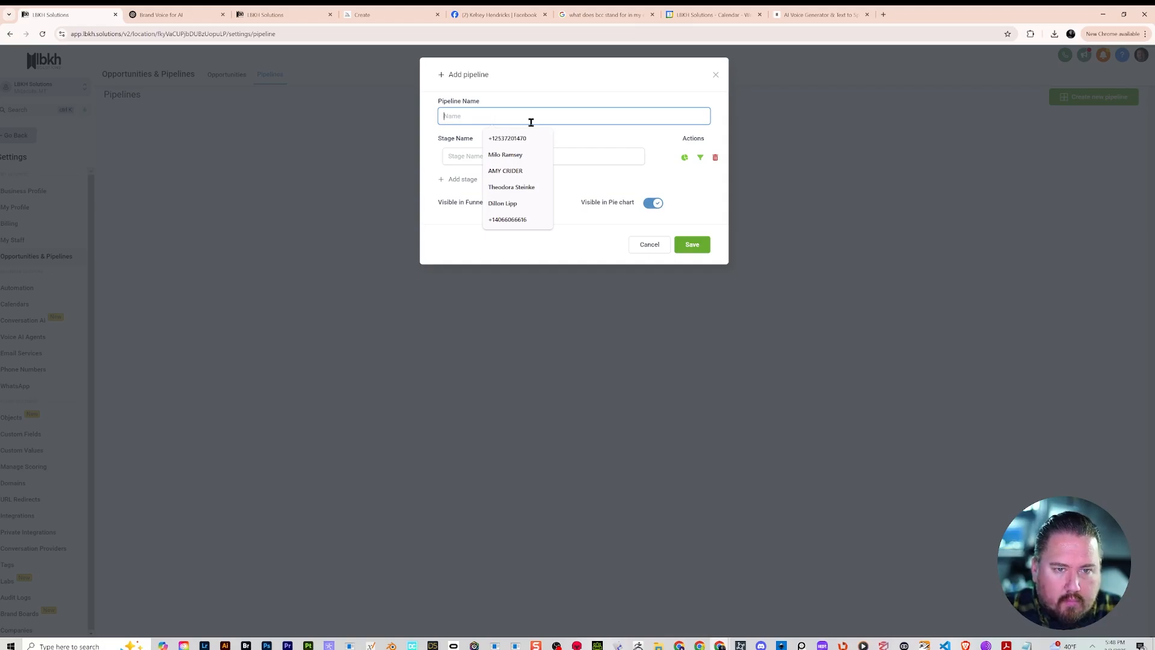
text(Cli)
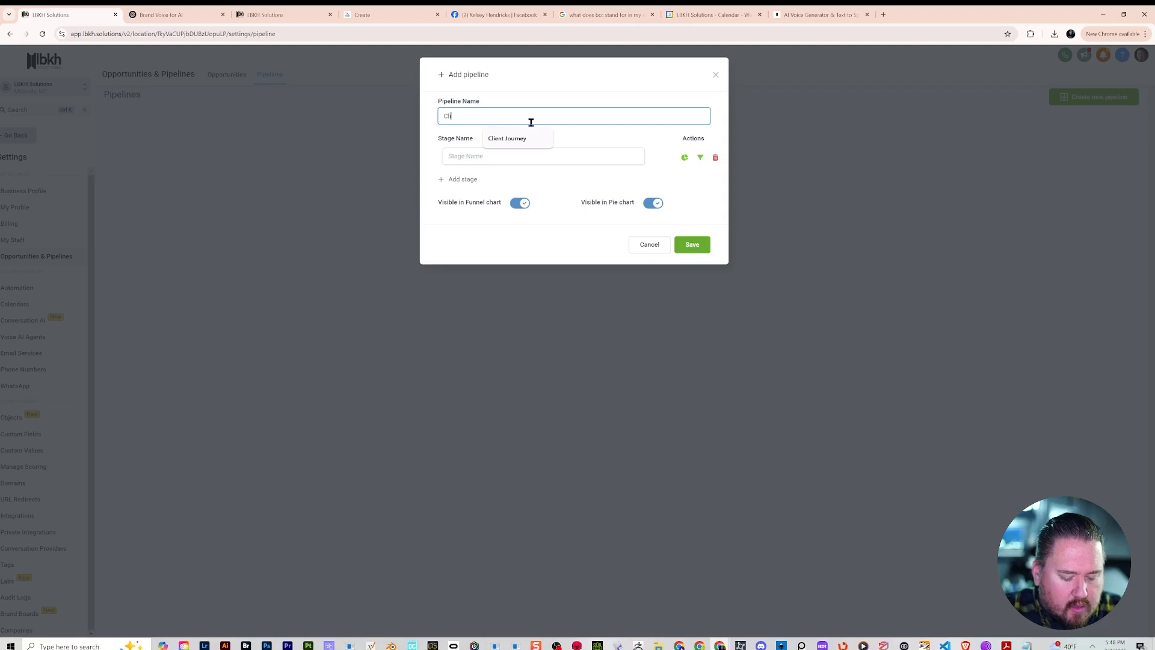
text(ent Journe)
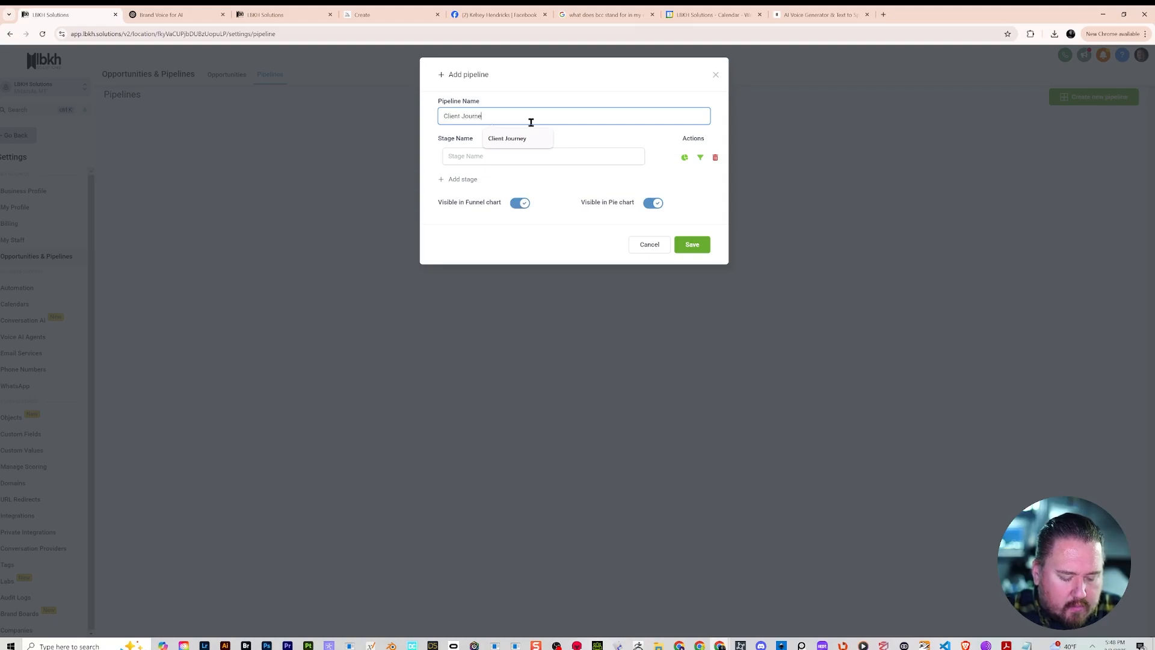
text(y)
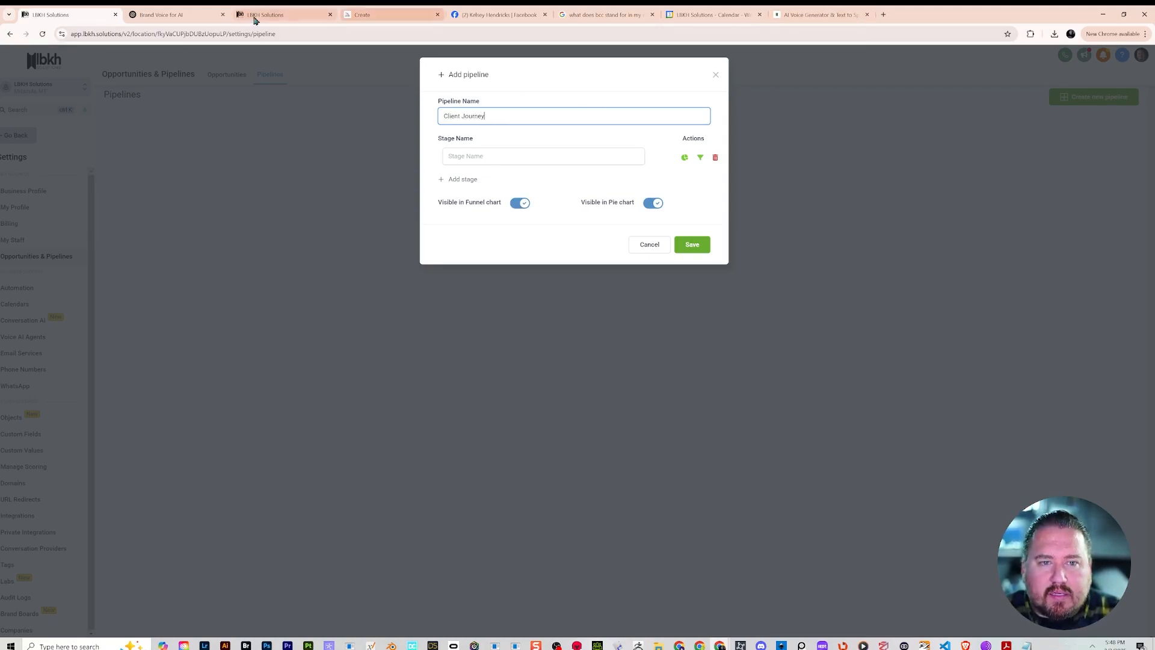
- Switch to ChatGPT and ask it to "give me a more epic term for client journey"
click(159, 15)
click(456, 548)
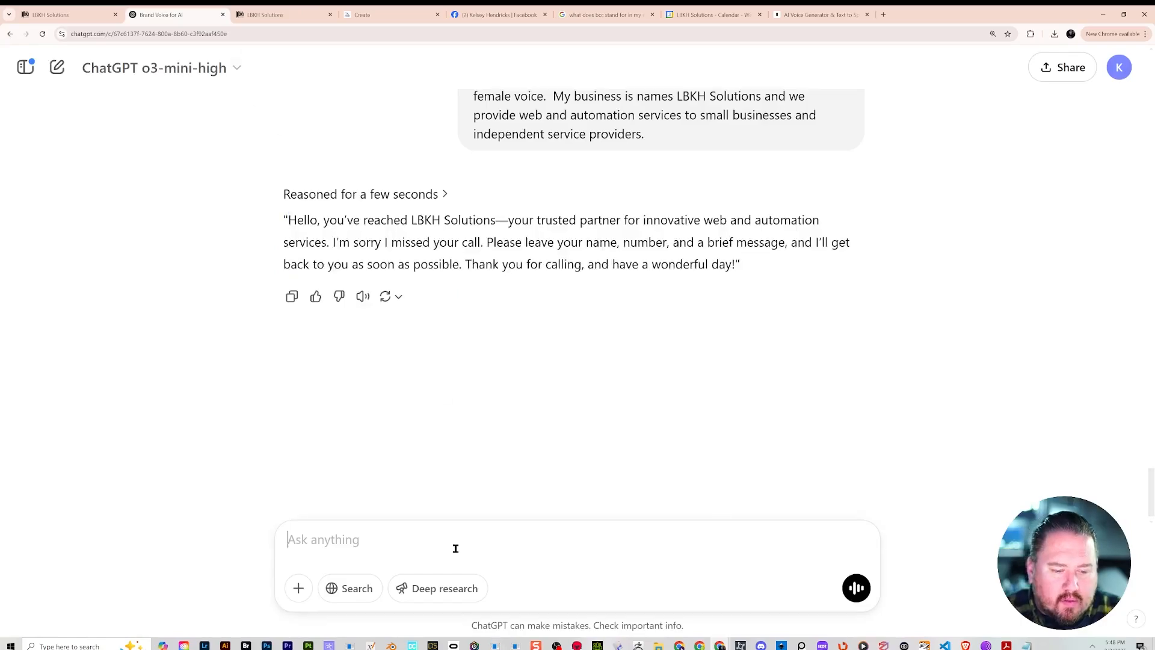
text(give me)
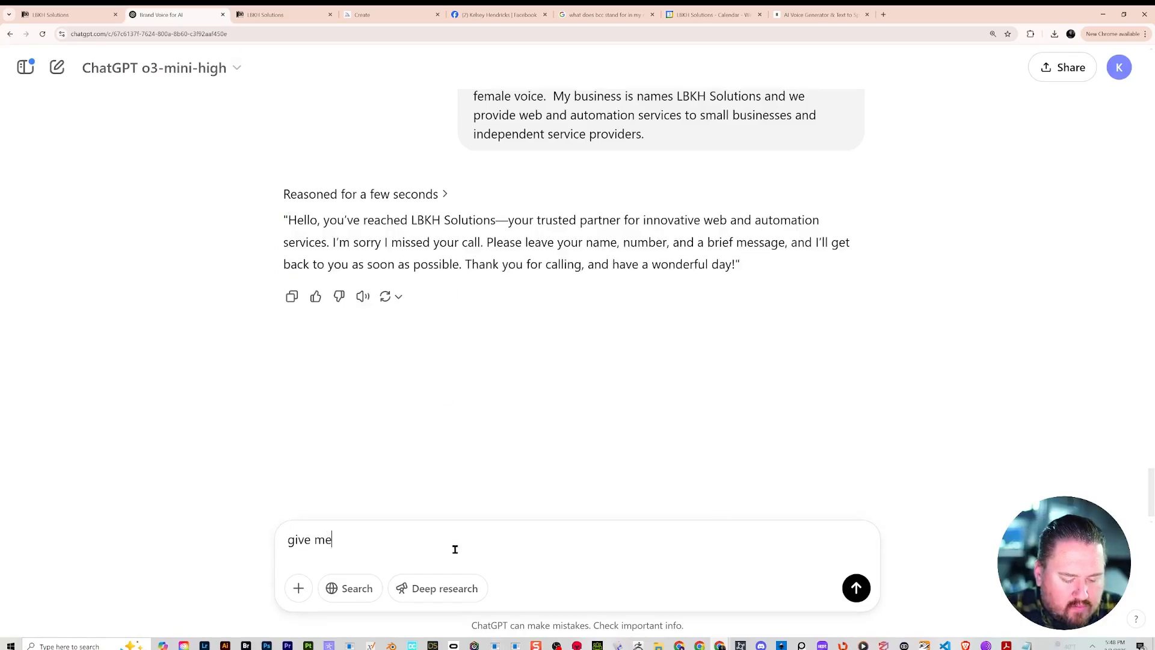
text( a more epi)
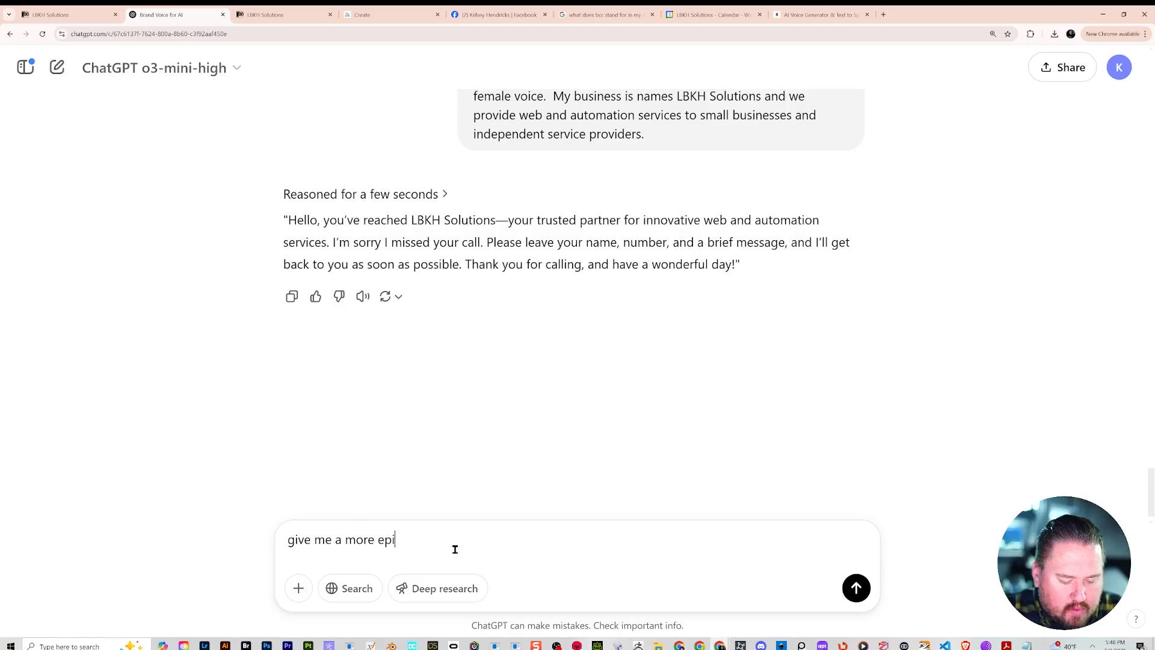
text(c ter)
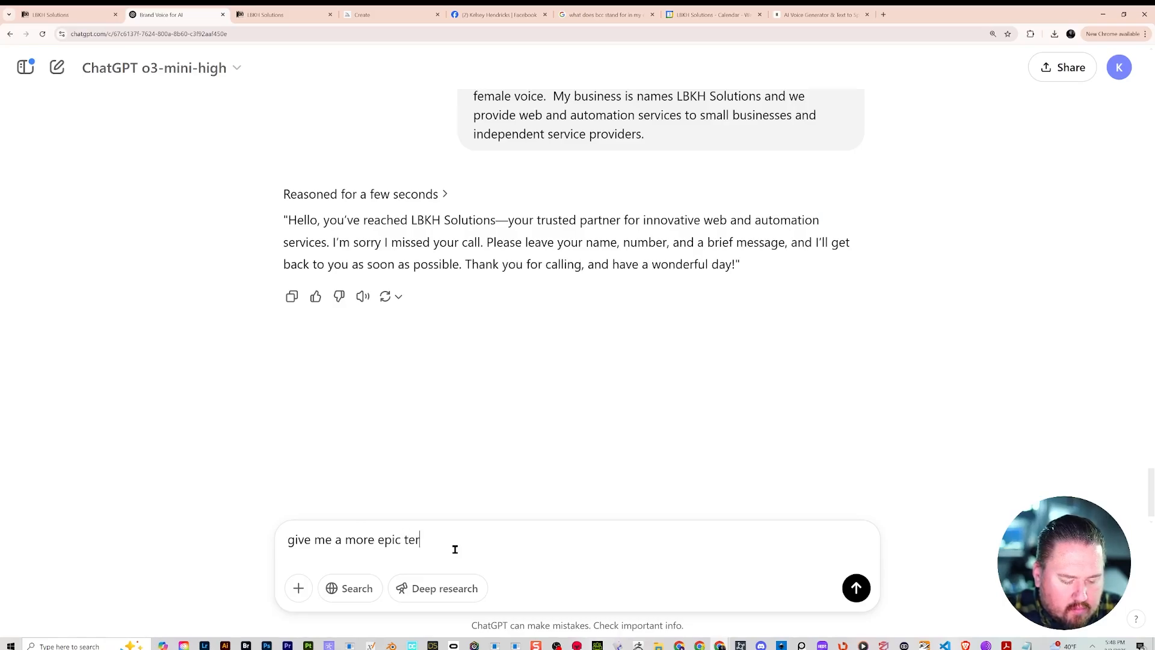
text(m for client)
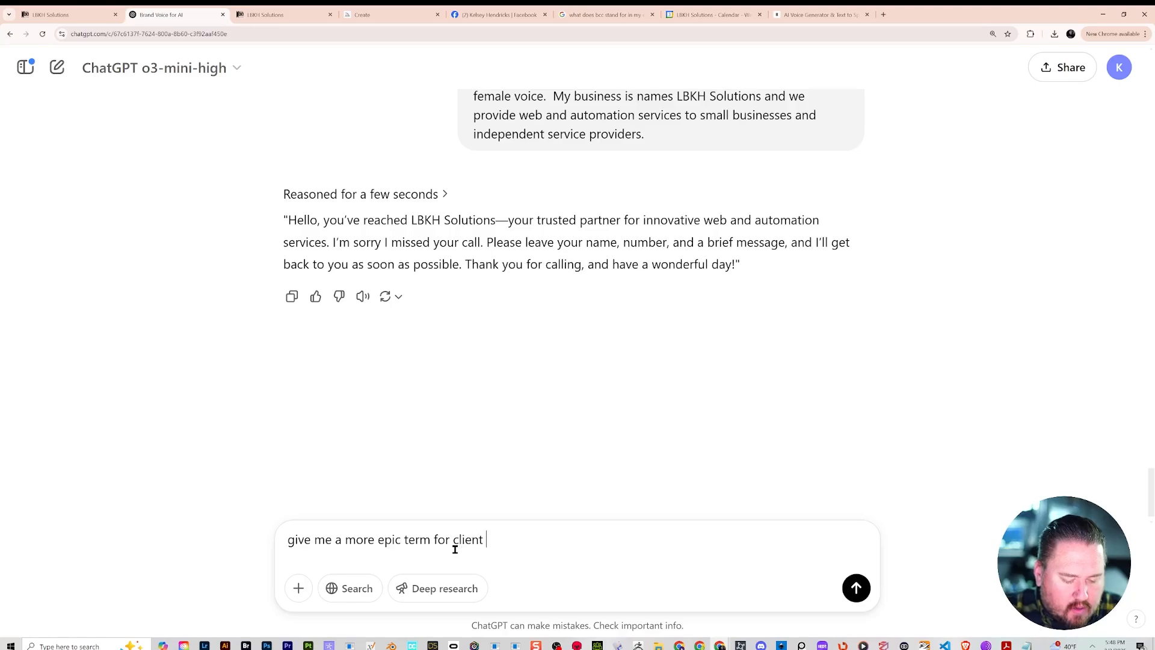
text( journey)
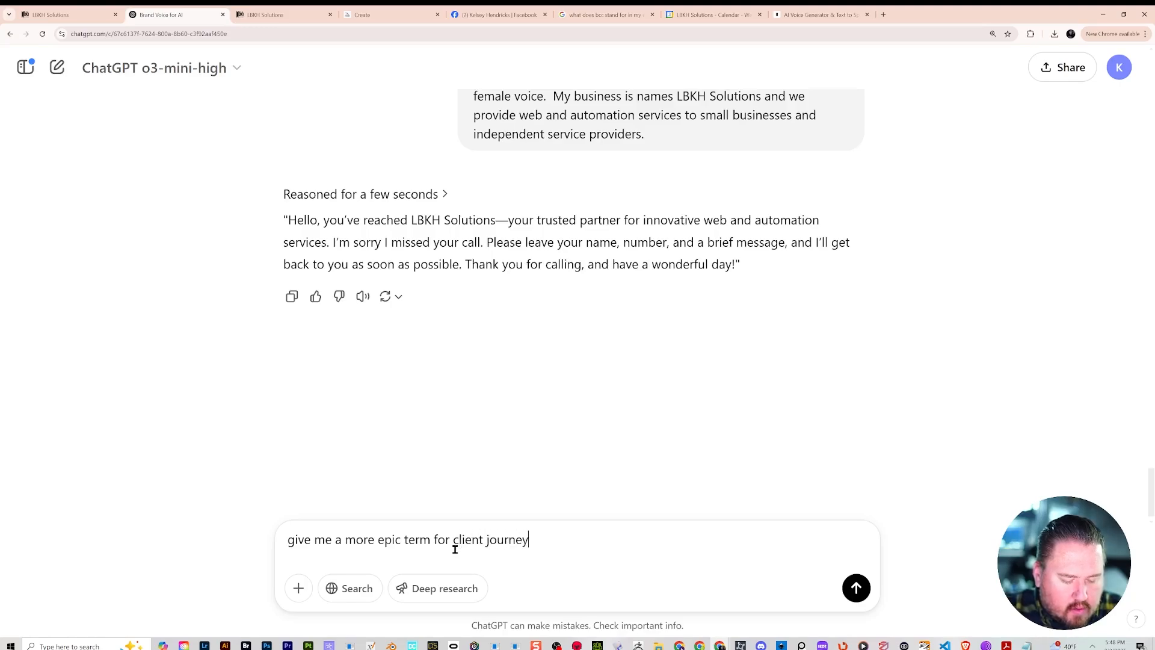
key(Return)
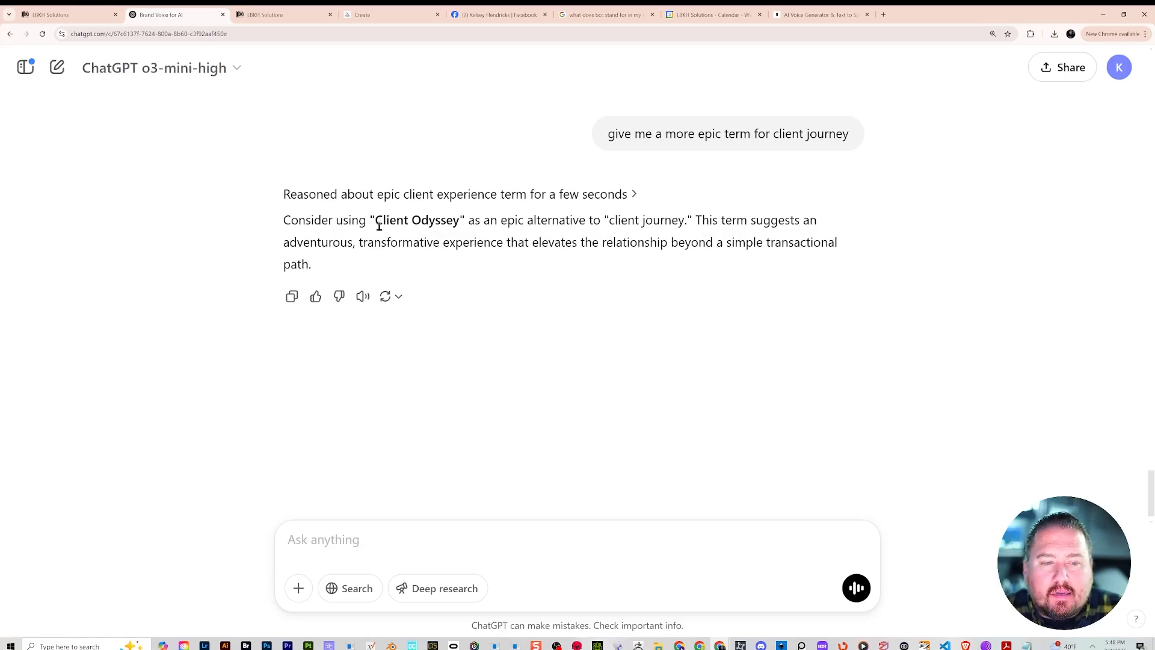
click(806, 14)
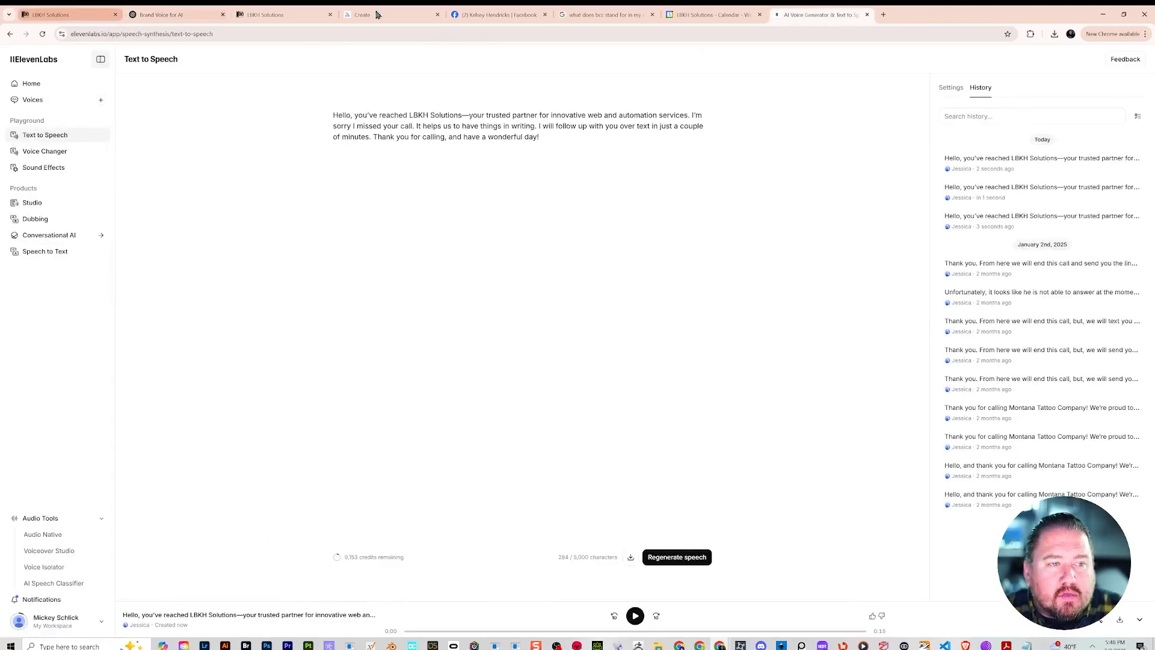
click(478, 15)
click(716, 15)
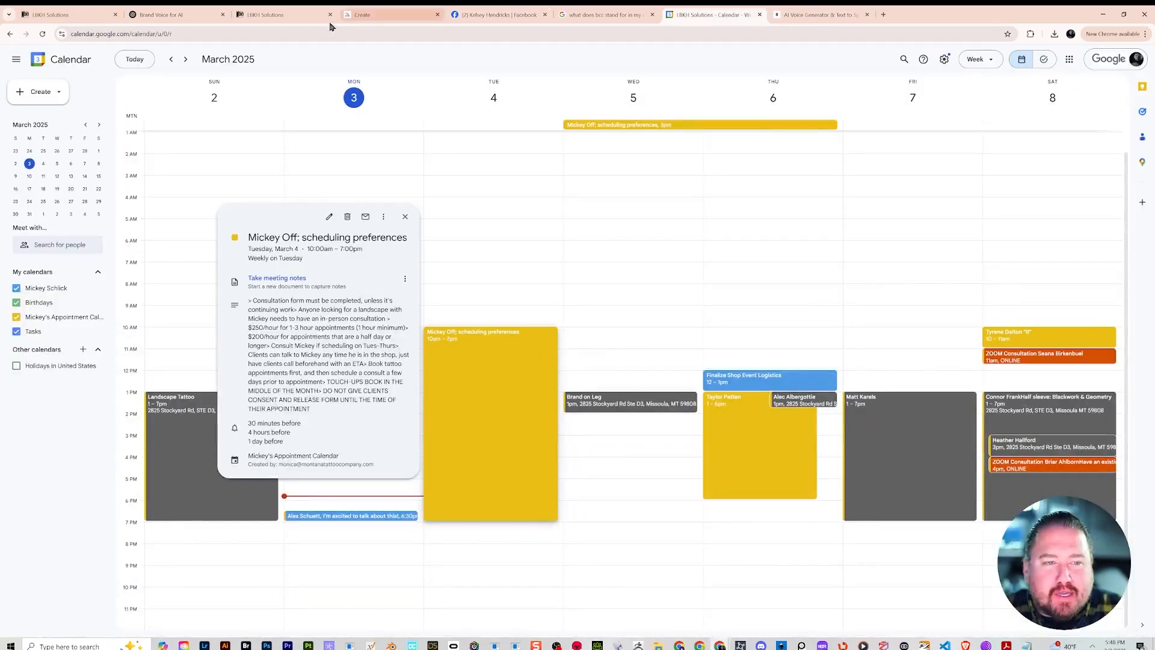
click(286, 14)
- Return to the Client Journey pipeline form and name the first stage Contact Made
click(70, 13)
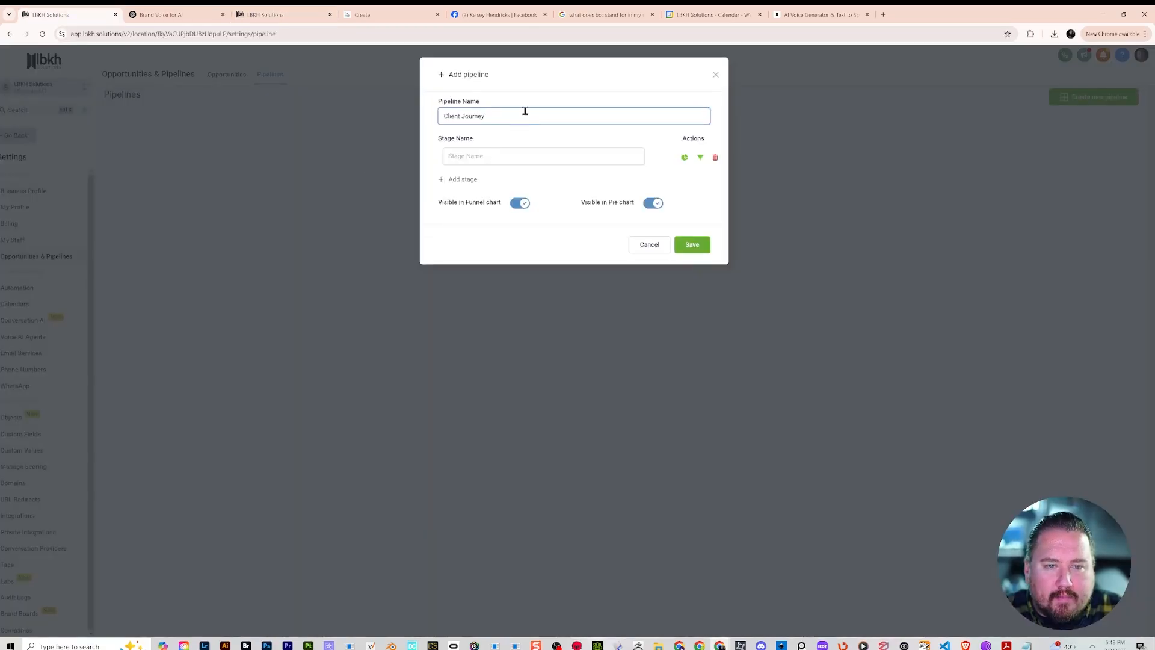
click(487, 156)
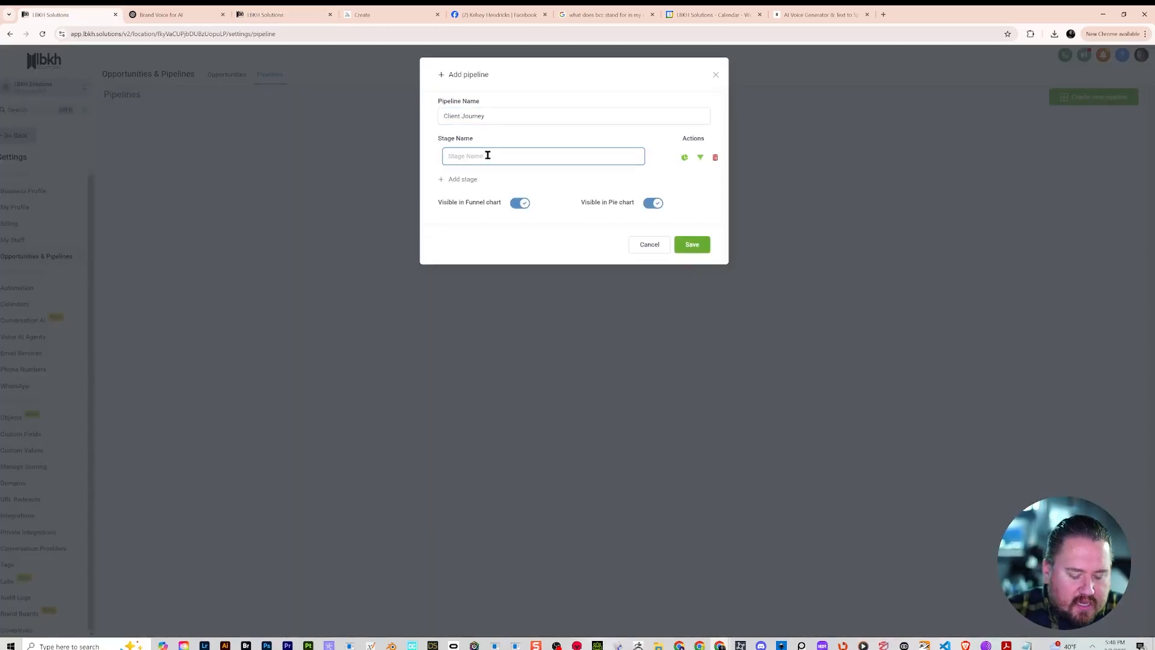
text(Social)
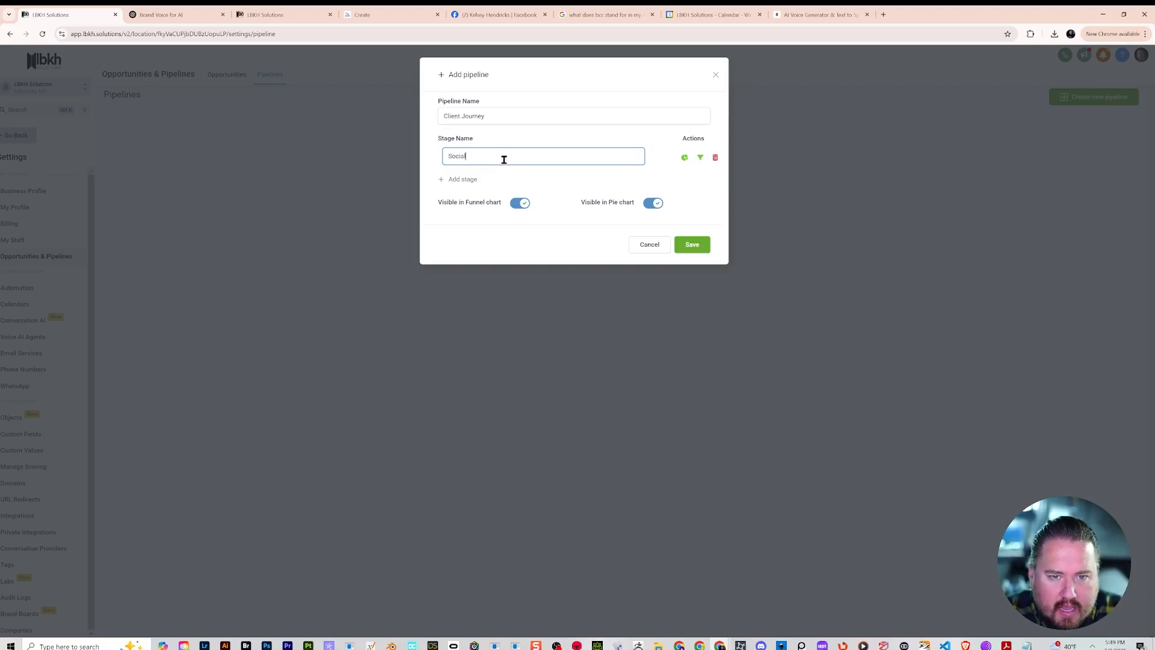
drag(503, 157, 383, 161)
text(Contact Made)
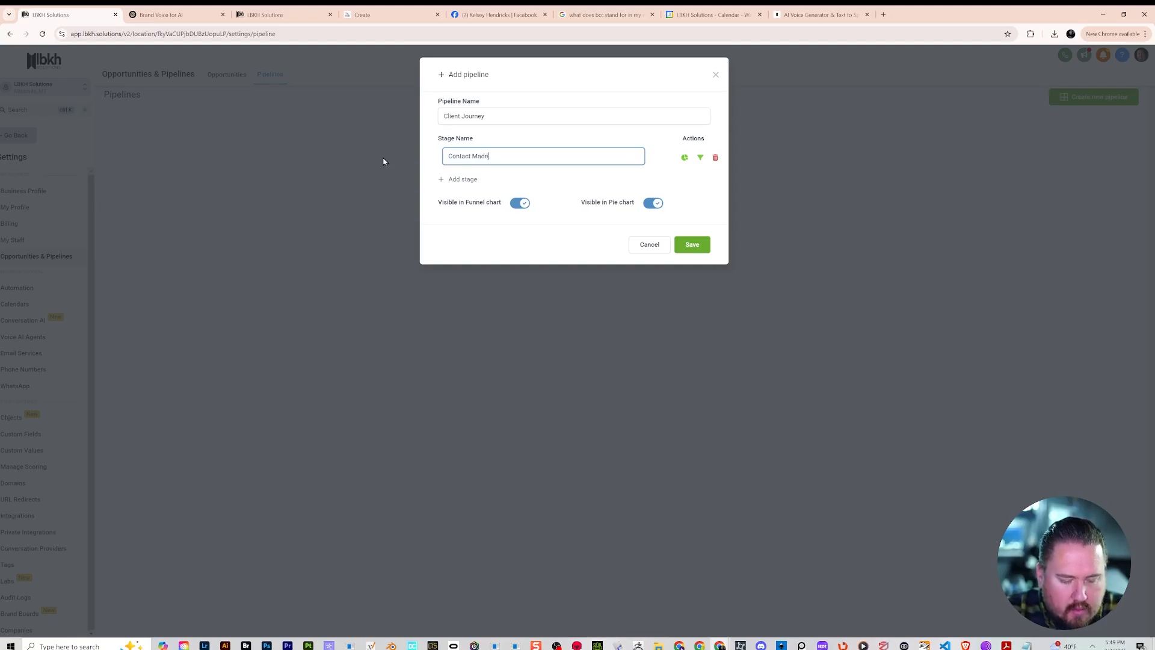
- Add a second stage named Lead Nurturing to the Client Journey pipeline
click(463, 180)
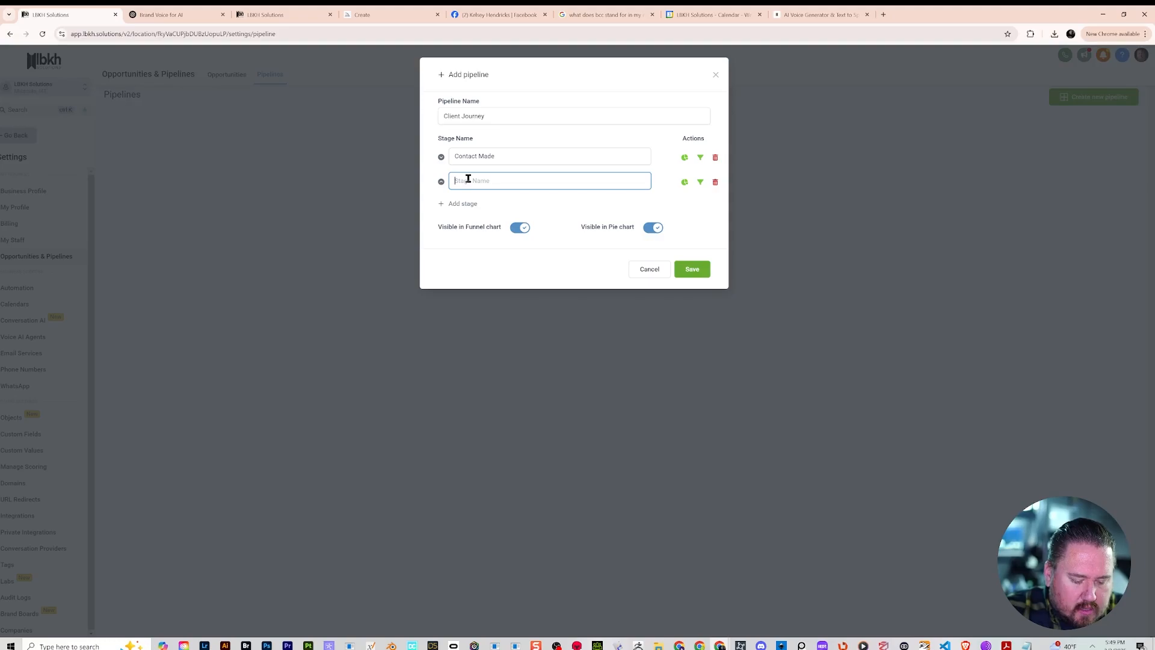
text(Lea)
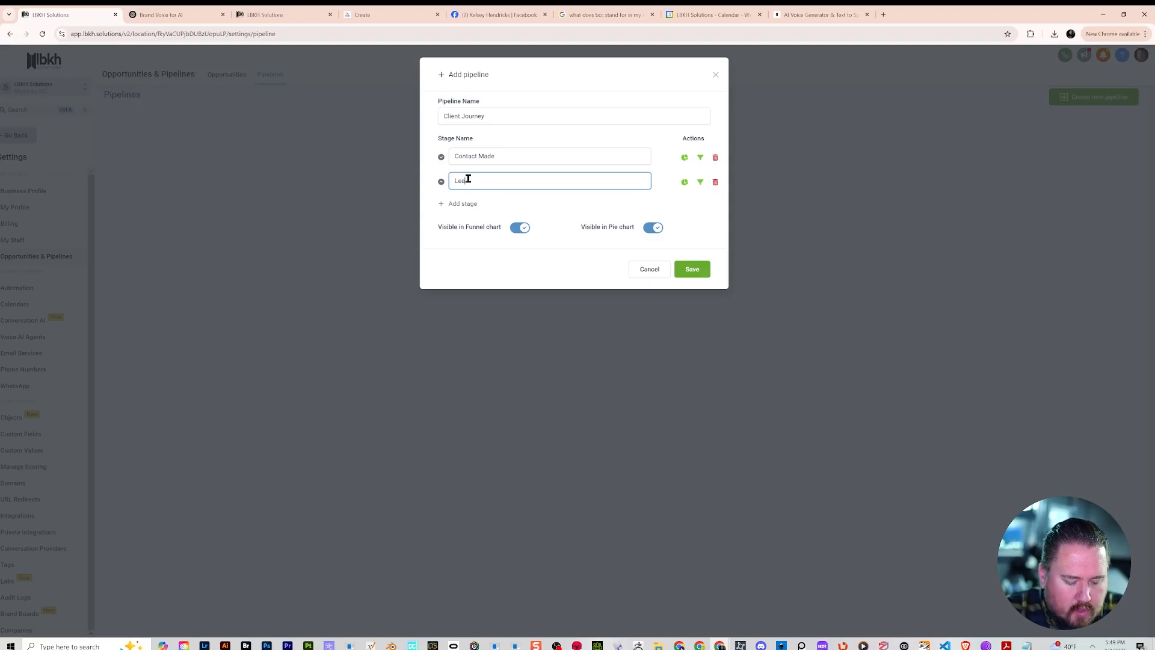
text(d Nurtu)
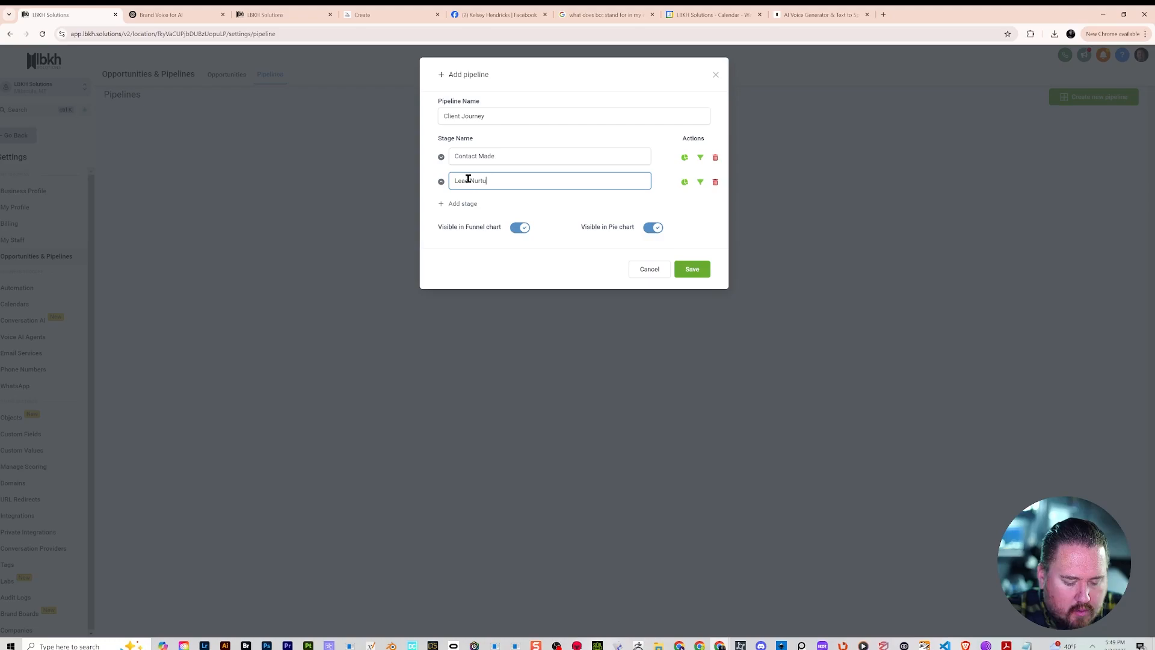
text(ring)
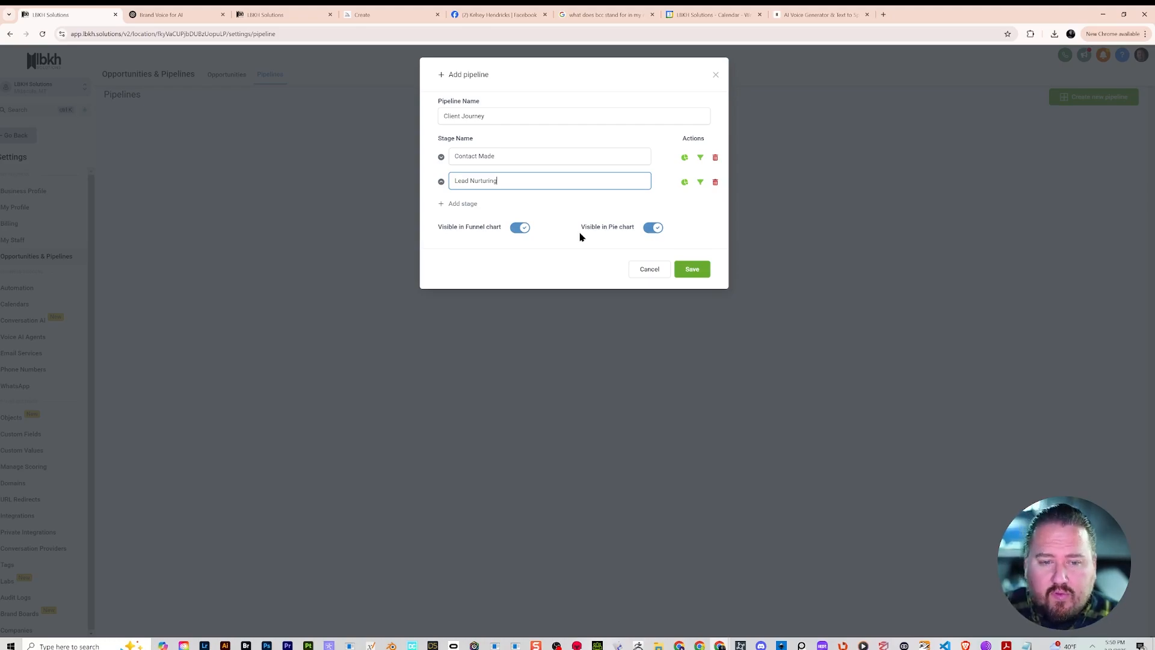
- Add a third stage below Lead Nurturing and name it Interest Shown
click(464, 204)
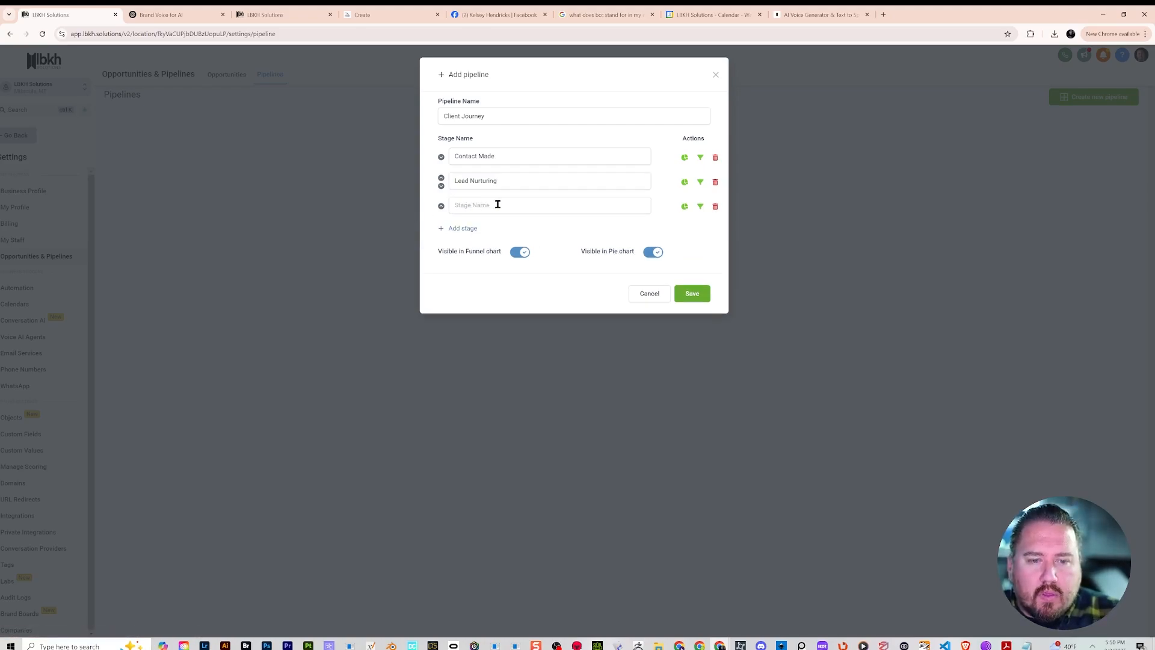
click(498, 204)
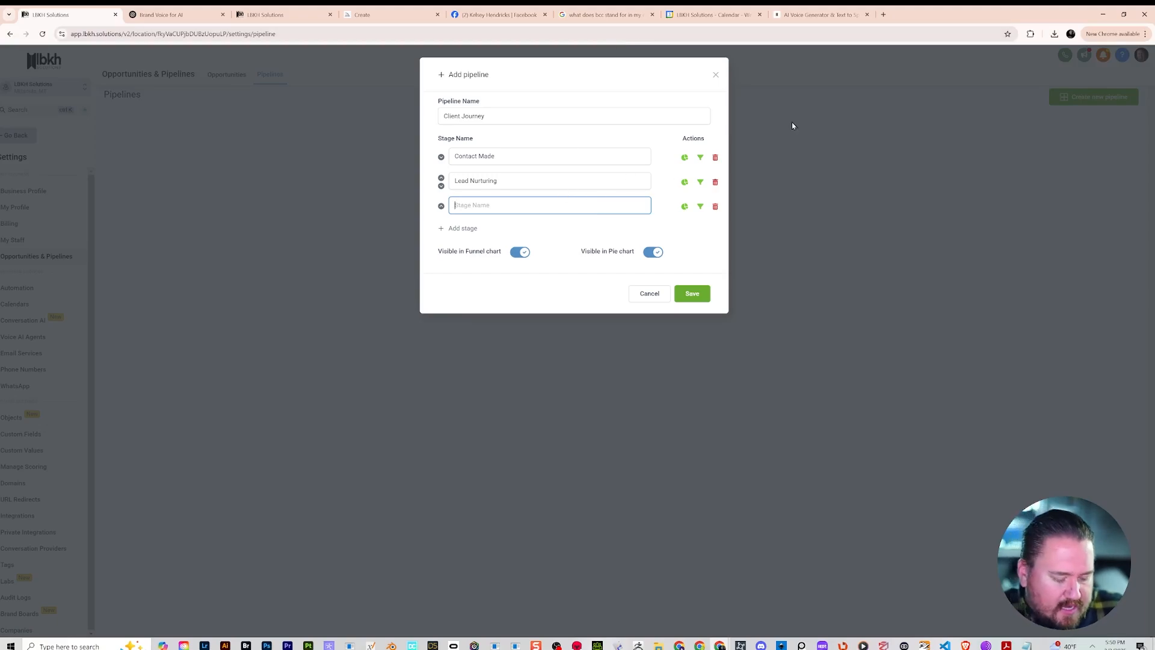
text(Consu)
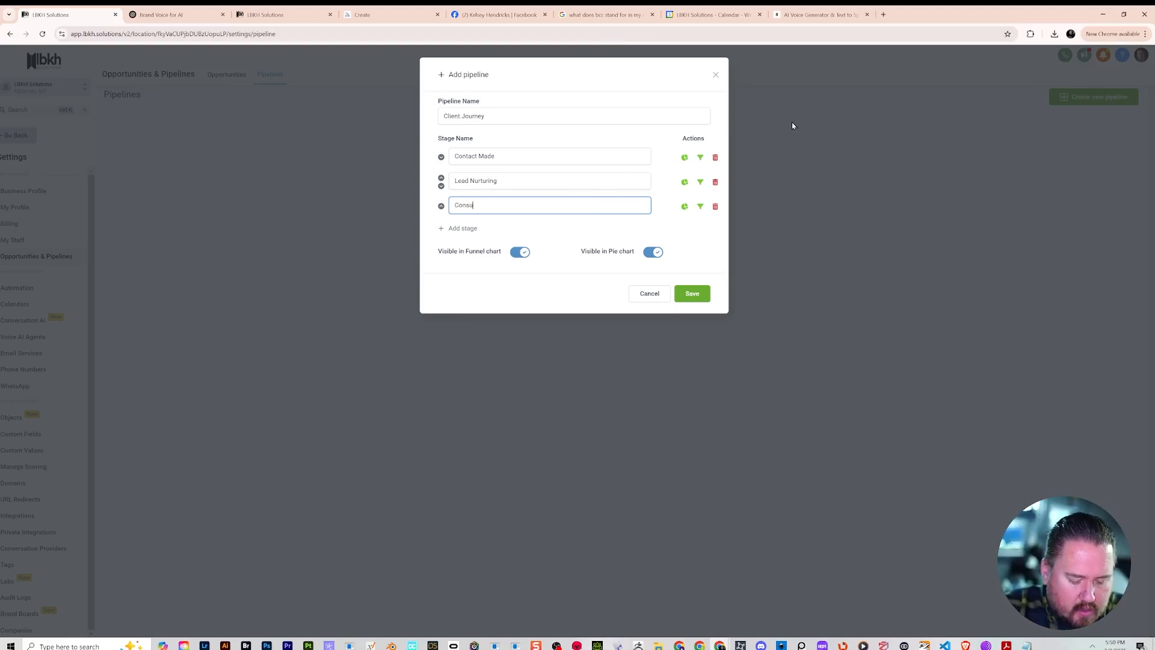
text(ltatation)
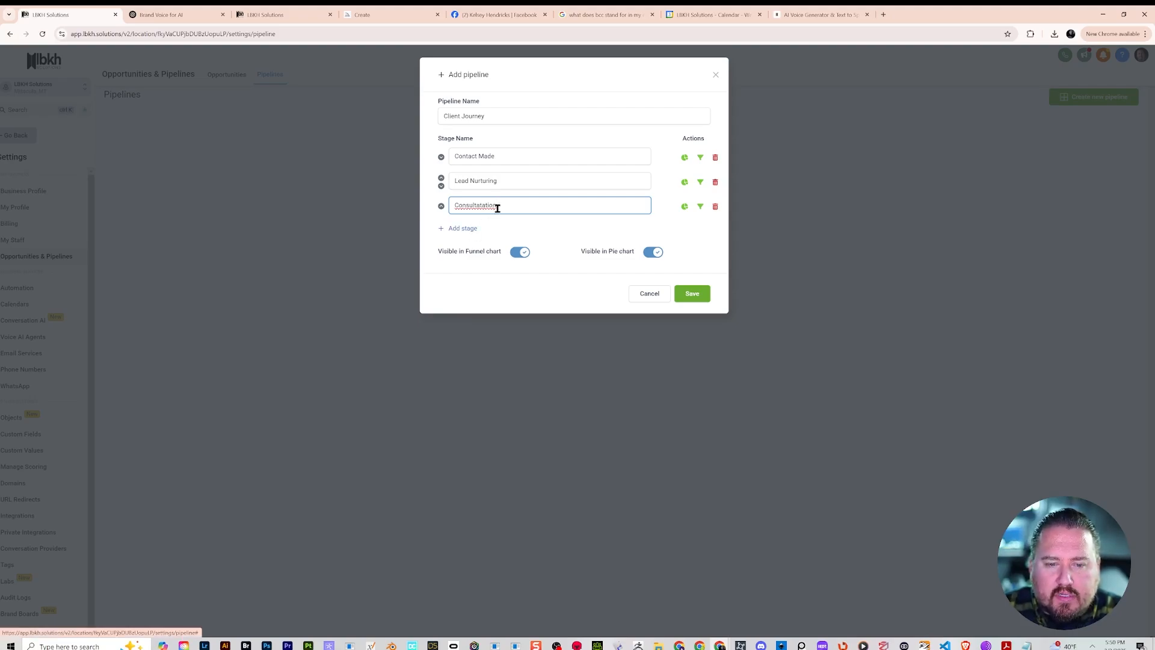
drag(507, 203, 424, 218)
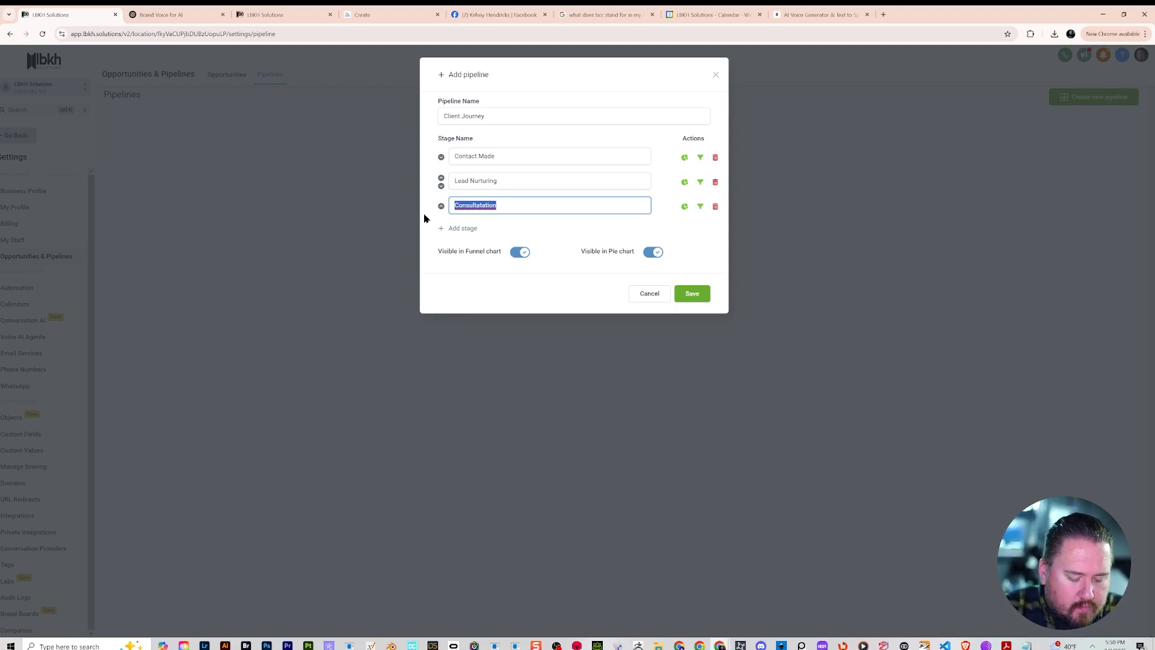
text(Interes)
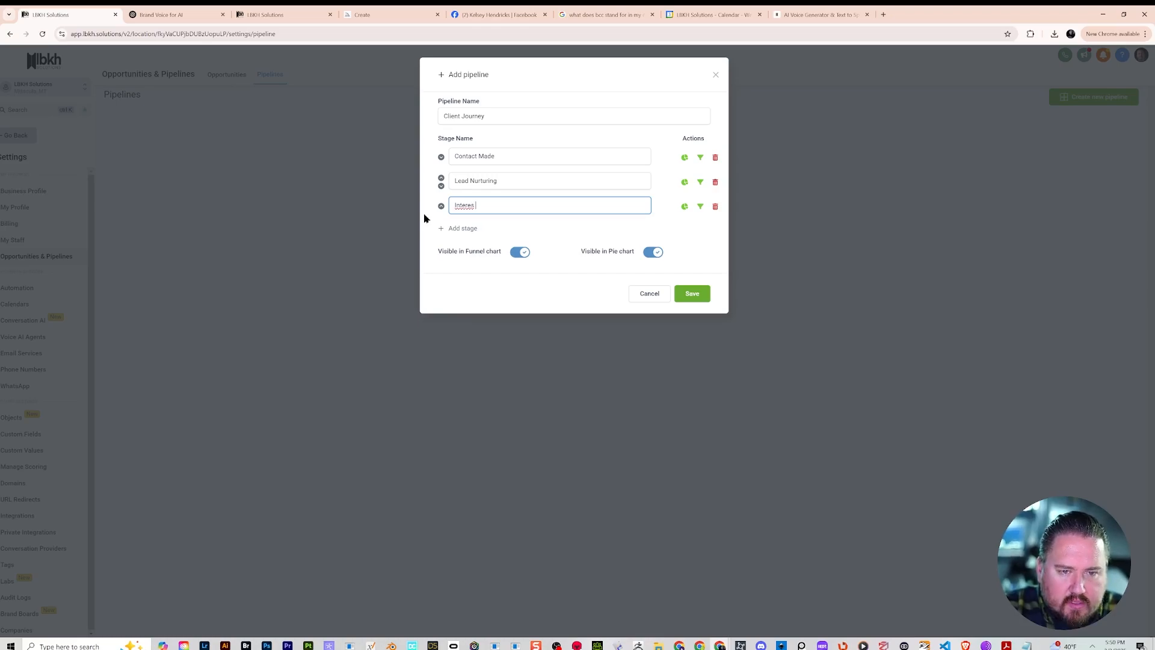
text(t Shown)
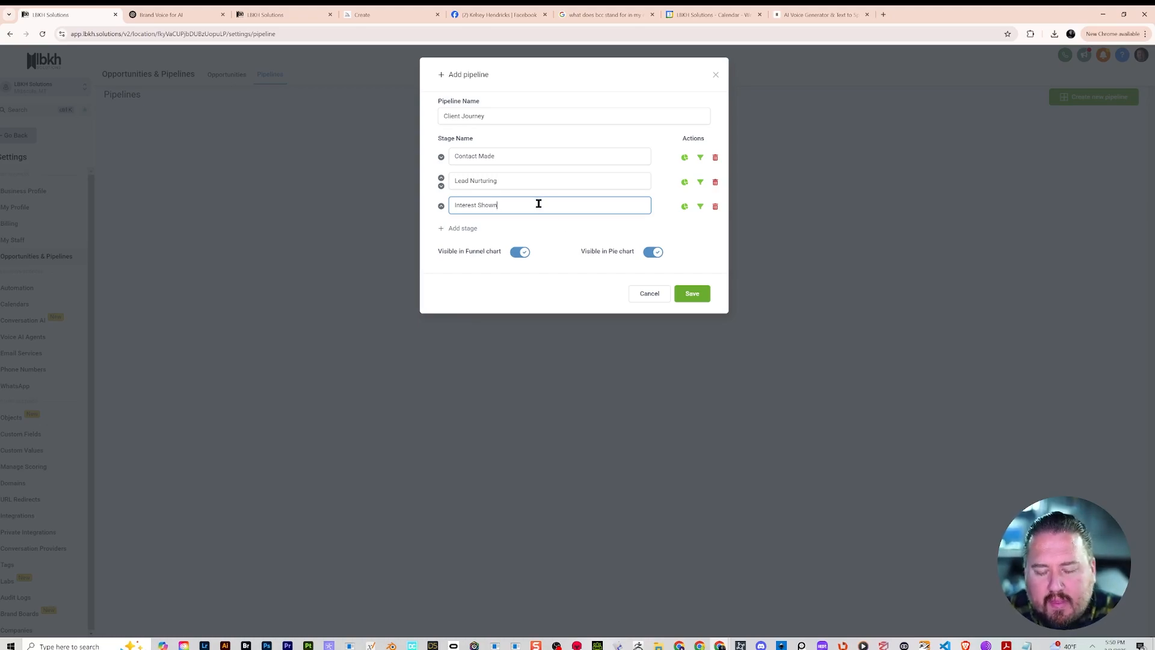
- Add a fourth stage named Consultation and a fifth stage named Approval to the pipeline
click(463, 230)
text(C)
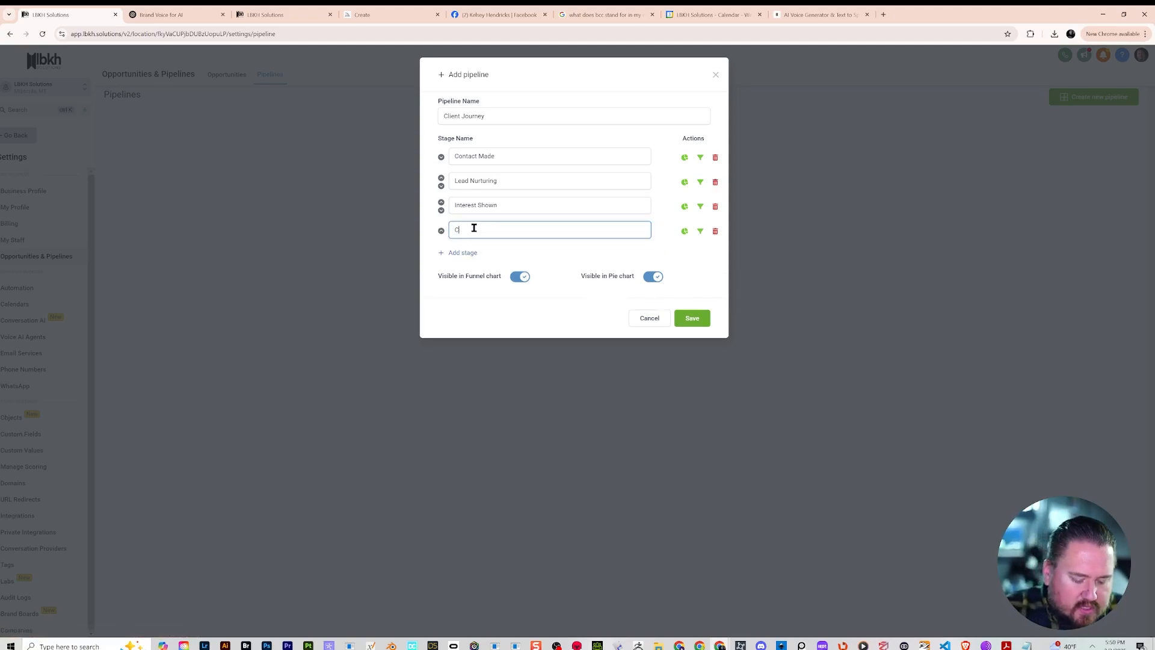
text(onsultation)
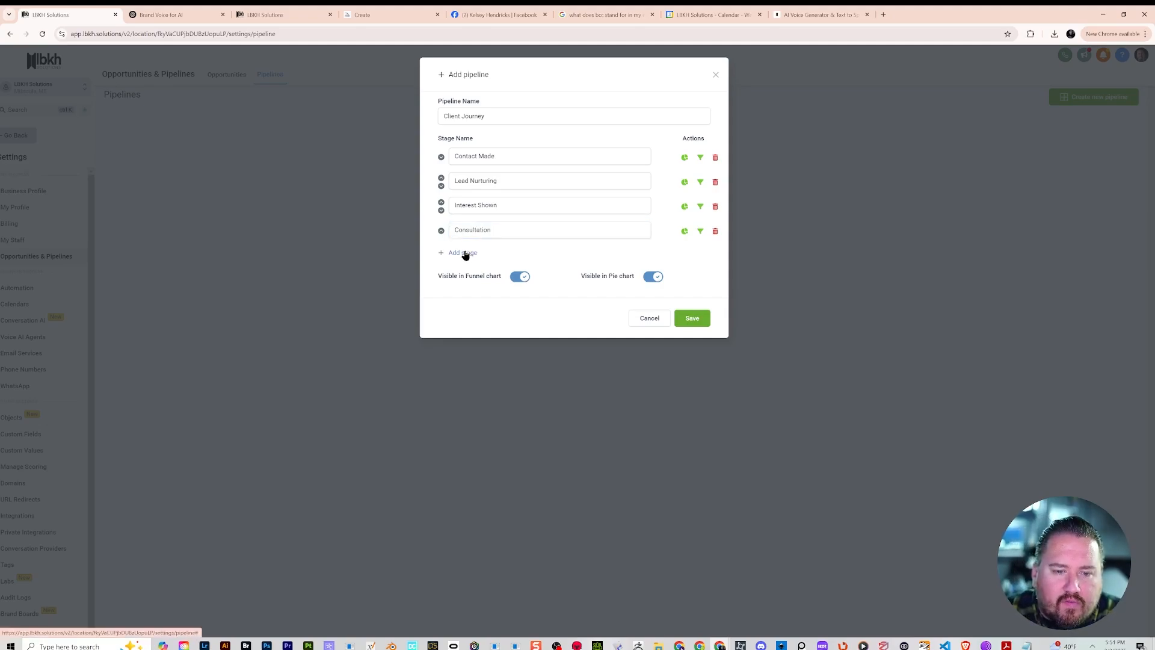
click(463, 253)
click(484, 255)
text(Ap)
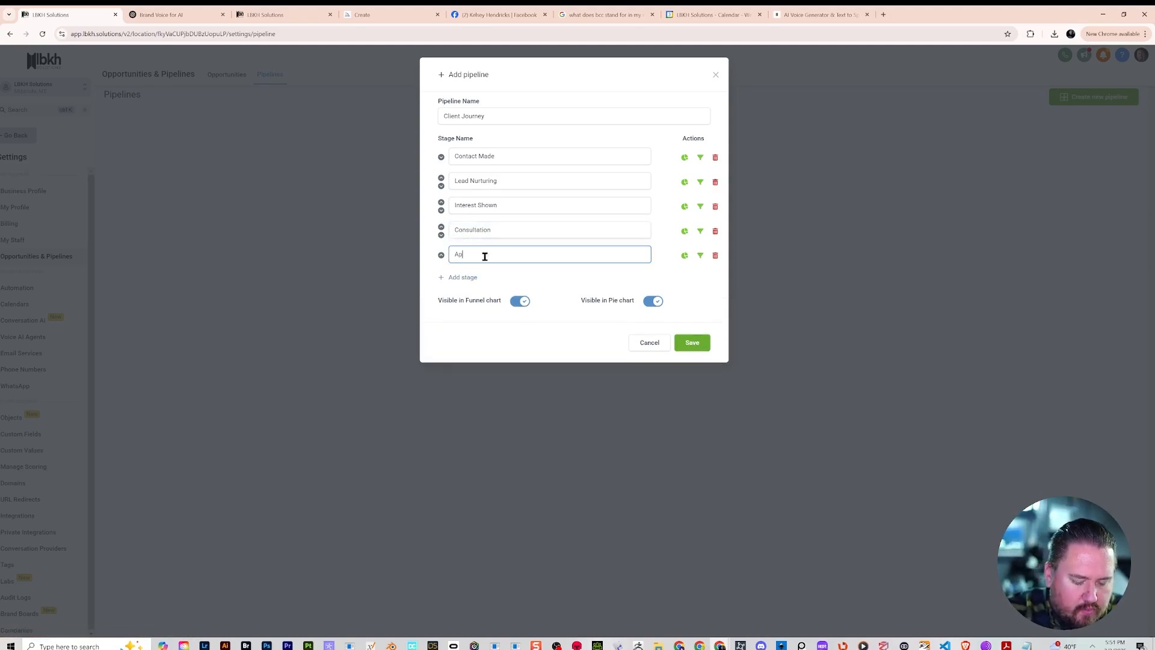
text(proval)
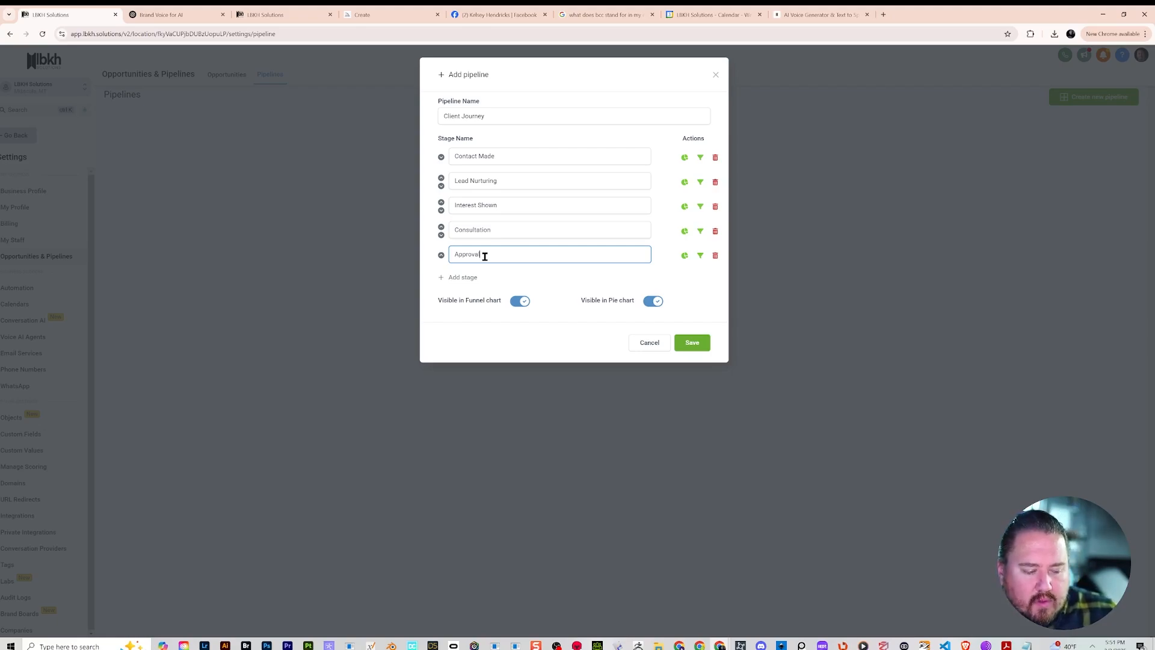
- Add a sixth stage named Deposit below Approval in the Client Journey pipeline
click(460, 278)
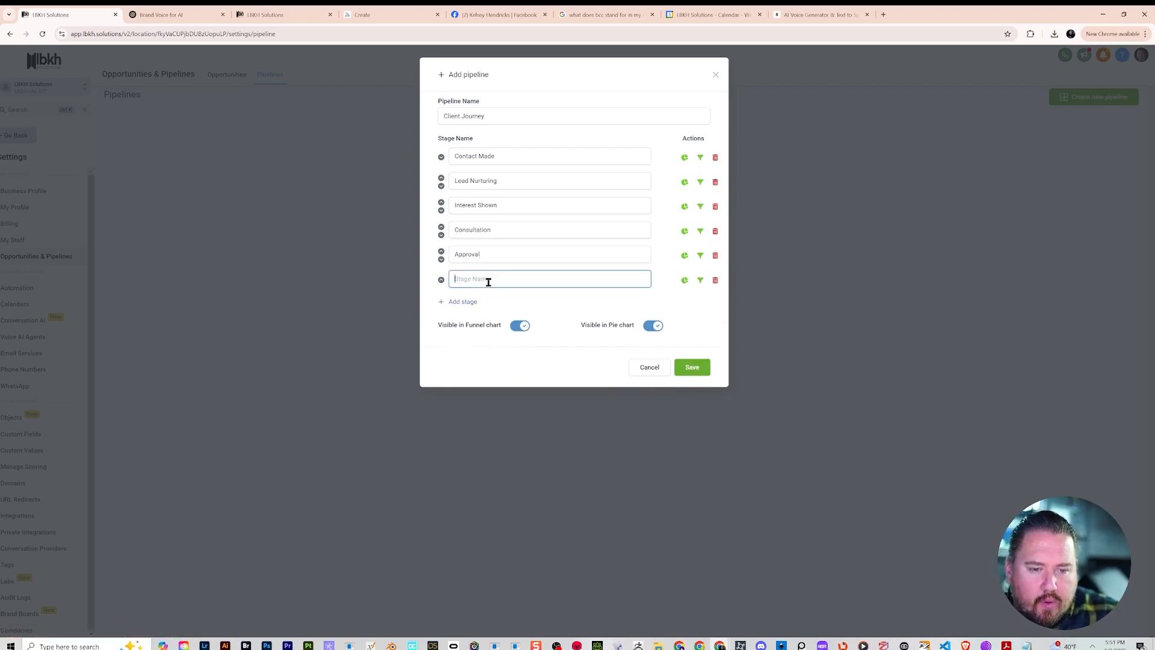
text(Appoin)
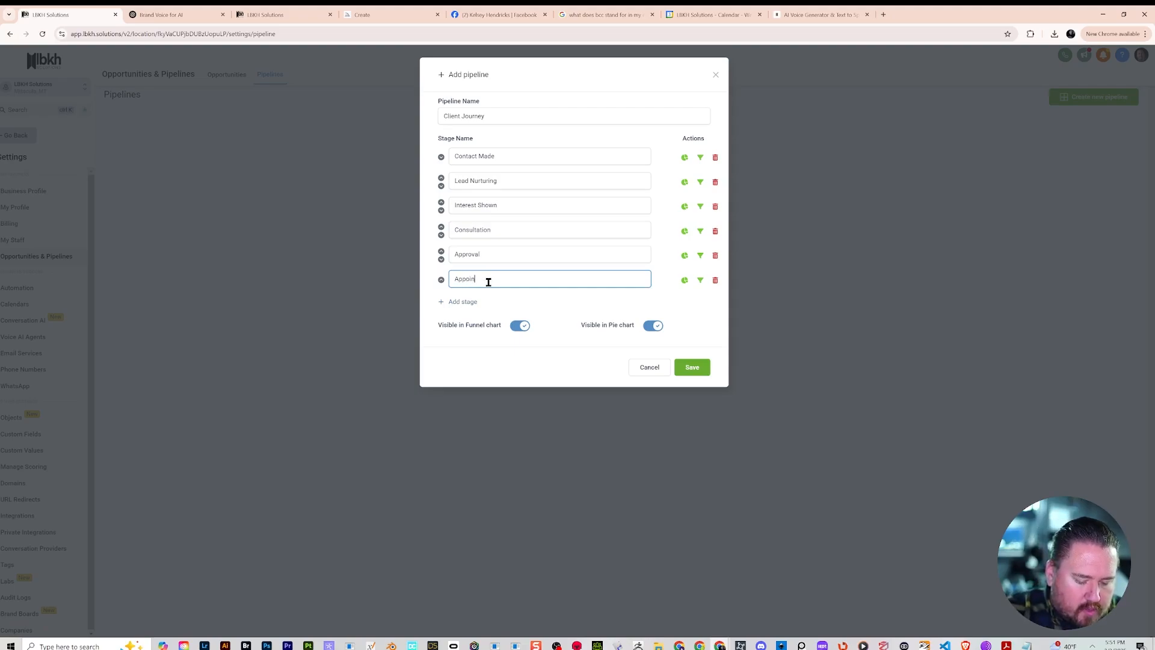
key(BackSpace)
text(Deposit)
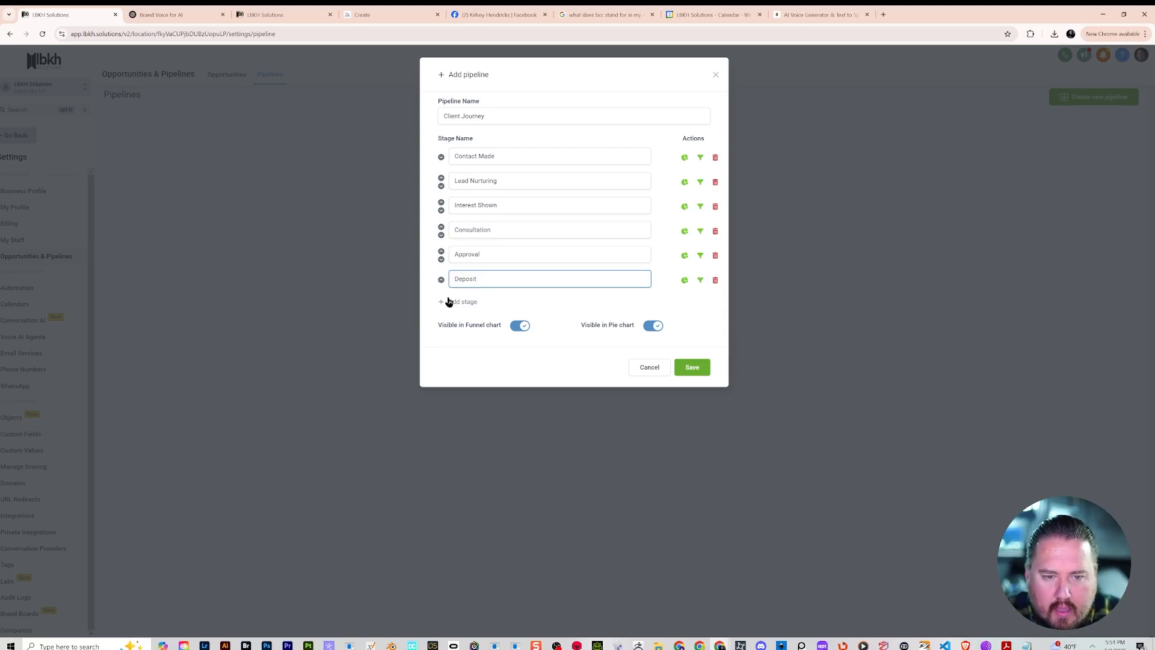
- Add a seventh stage below Deposit and name it Appointmet Set
click(452, 302)
click(482, 305)
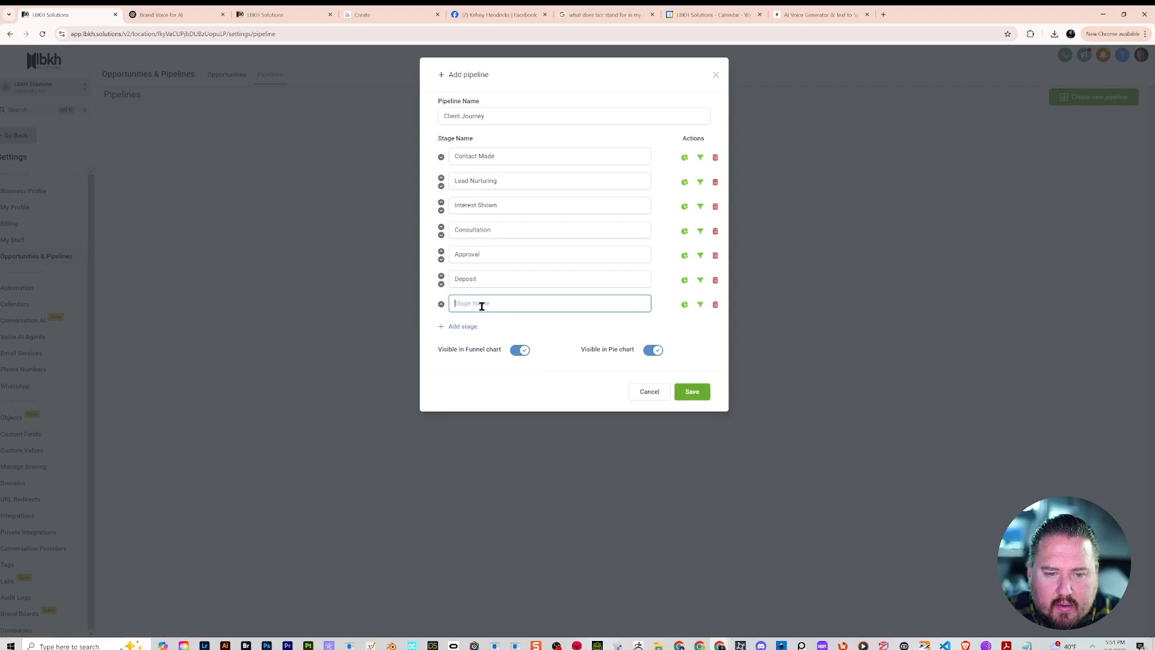
text(Appoint)
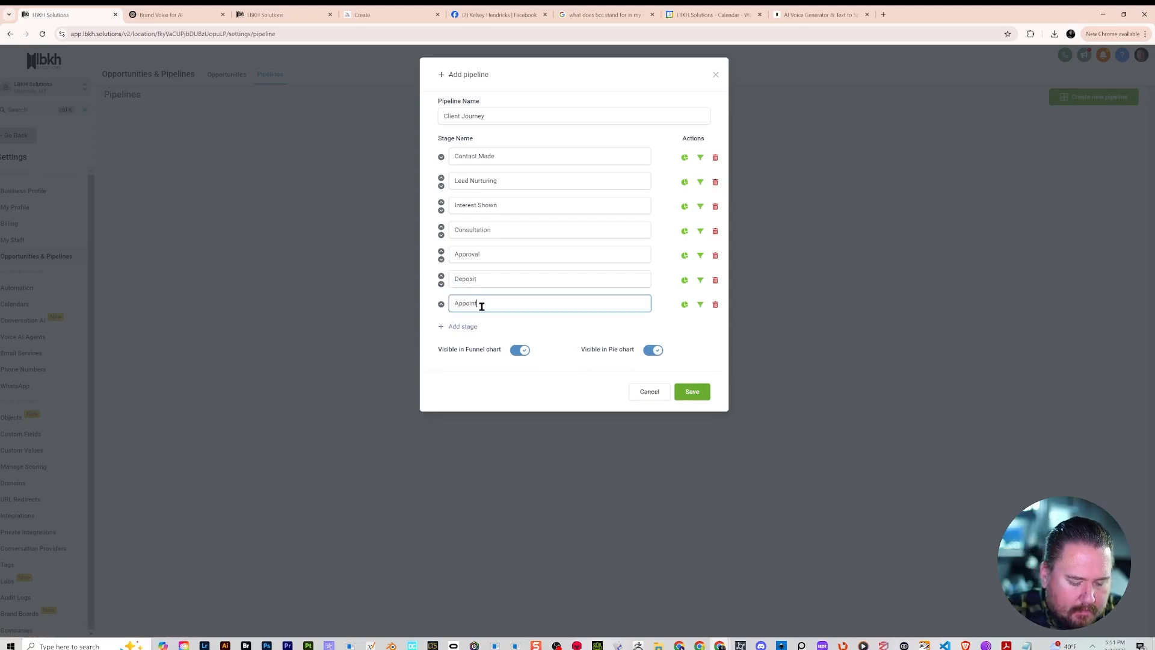
text(ment S)
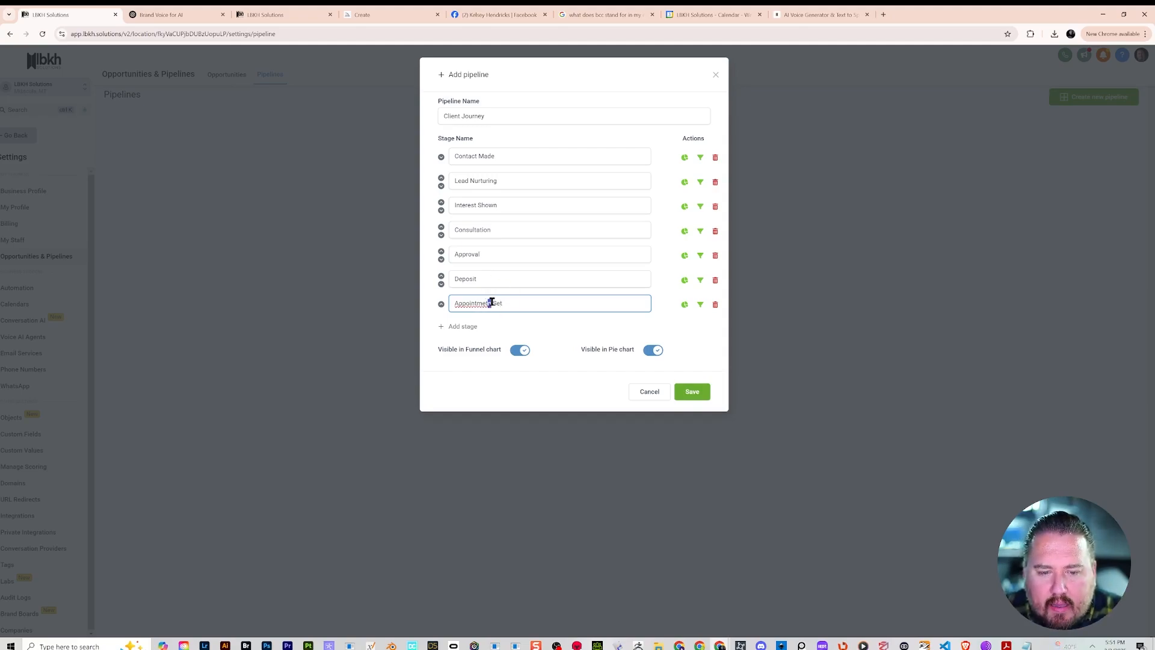
key(BackSpace)
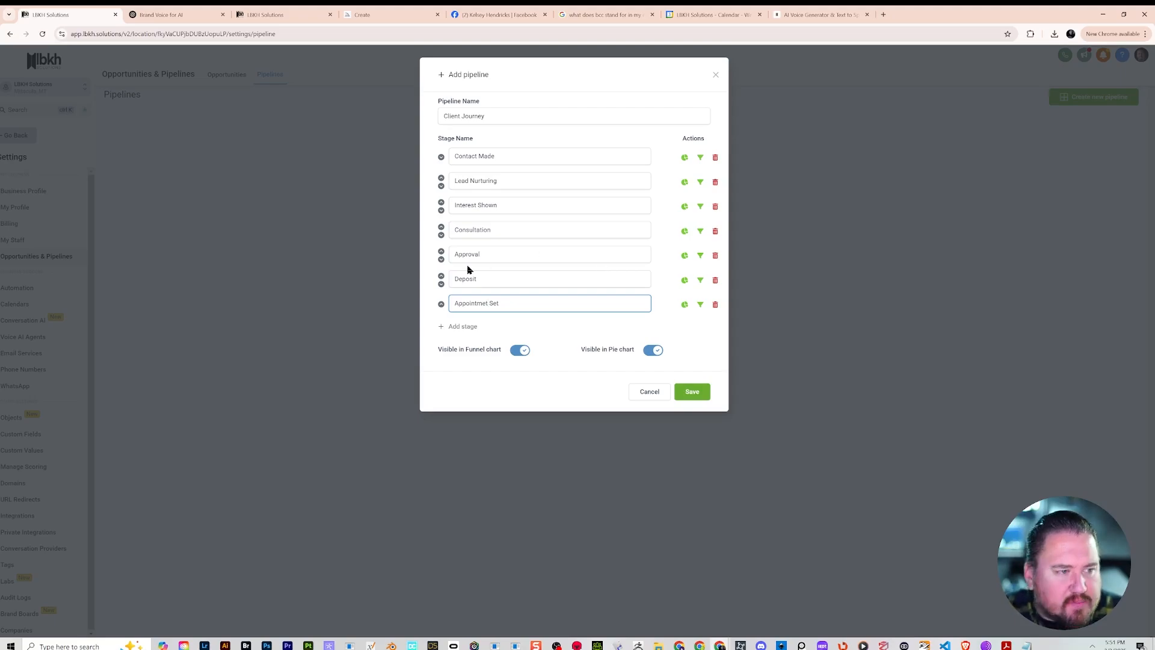
- Clear the Deposit stage's name and delete the Appointmet Set stage from the pipeline
drag(486, 280, 308, 277)
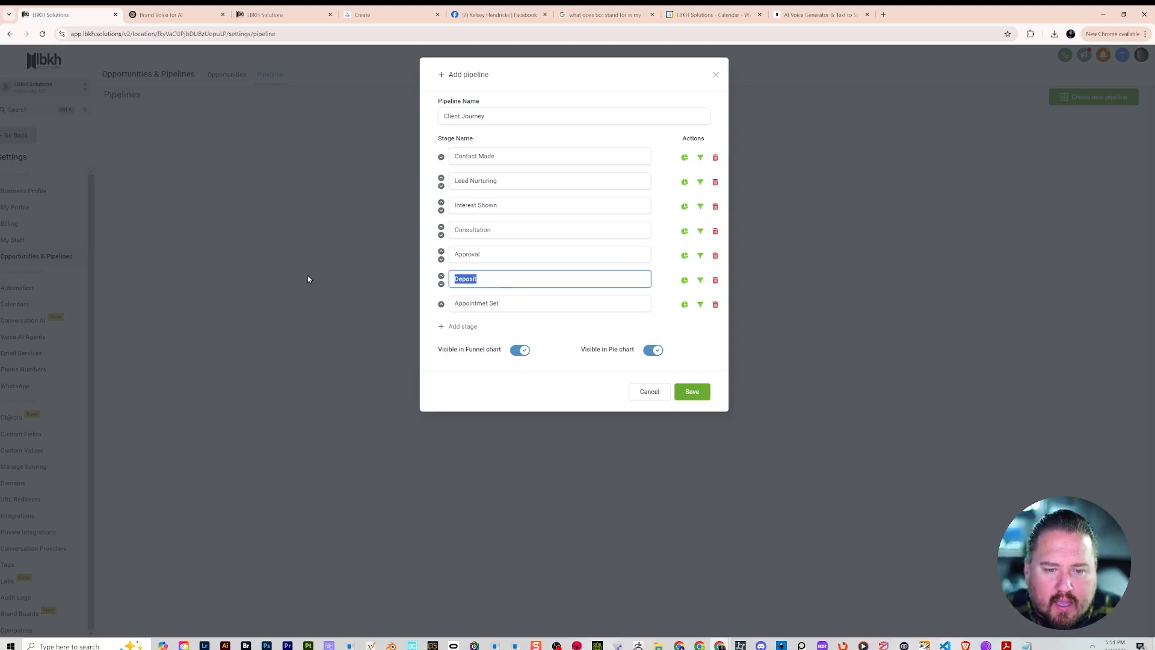
key(BackSpace)
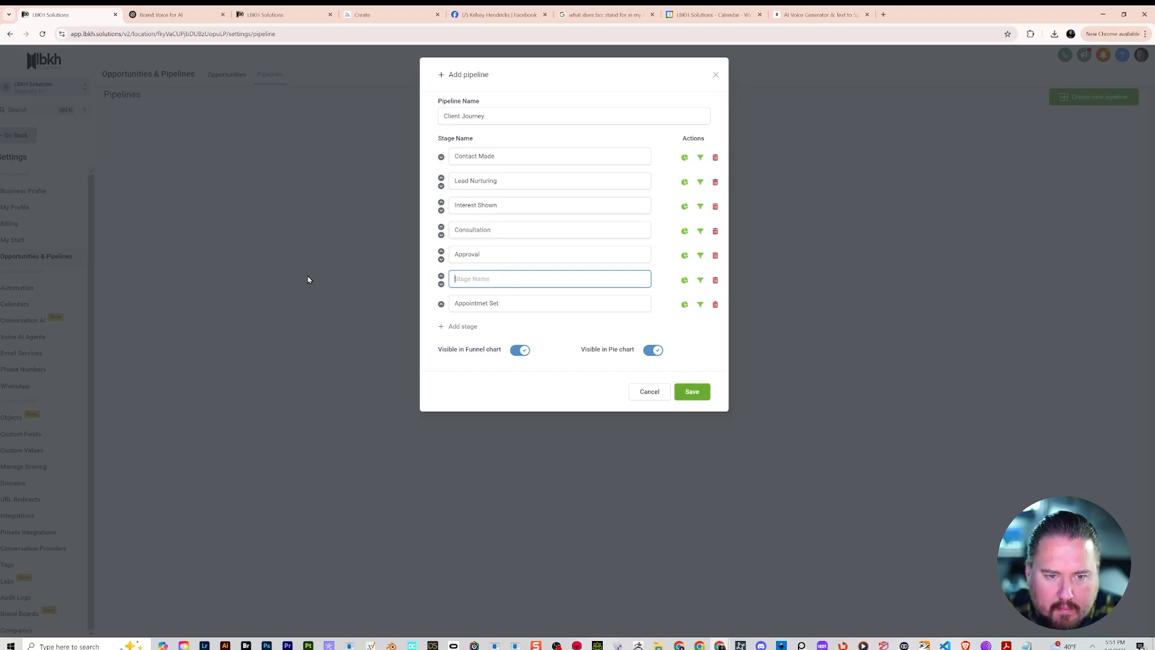
click(715, 306)
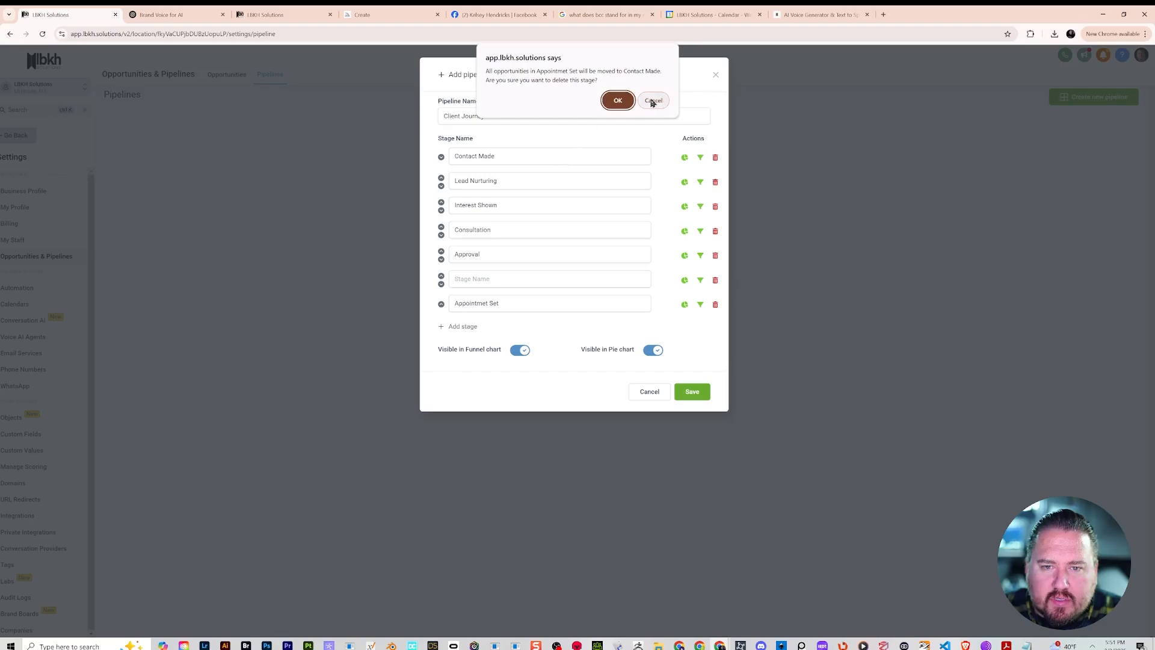
click(617, 100)
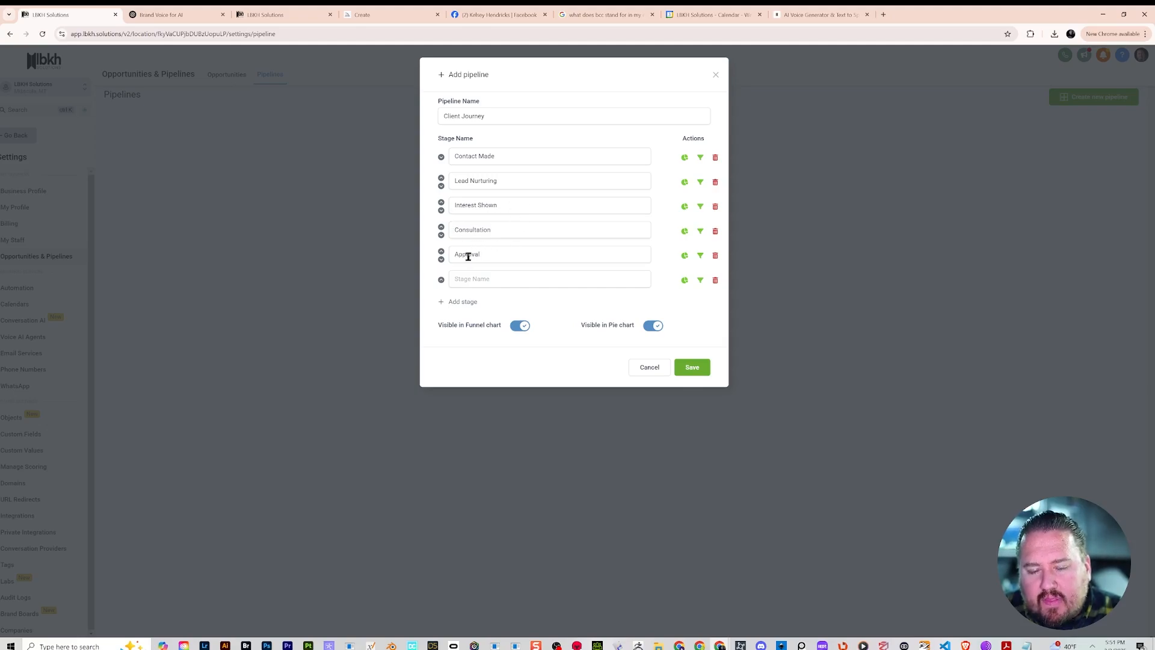
- Rename the Approval stage of the Client Journey pipeline as Subscriber
drag(496, 249, 420, 257)
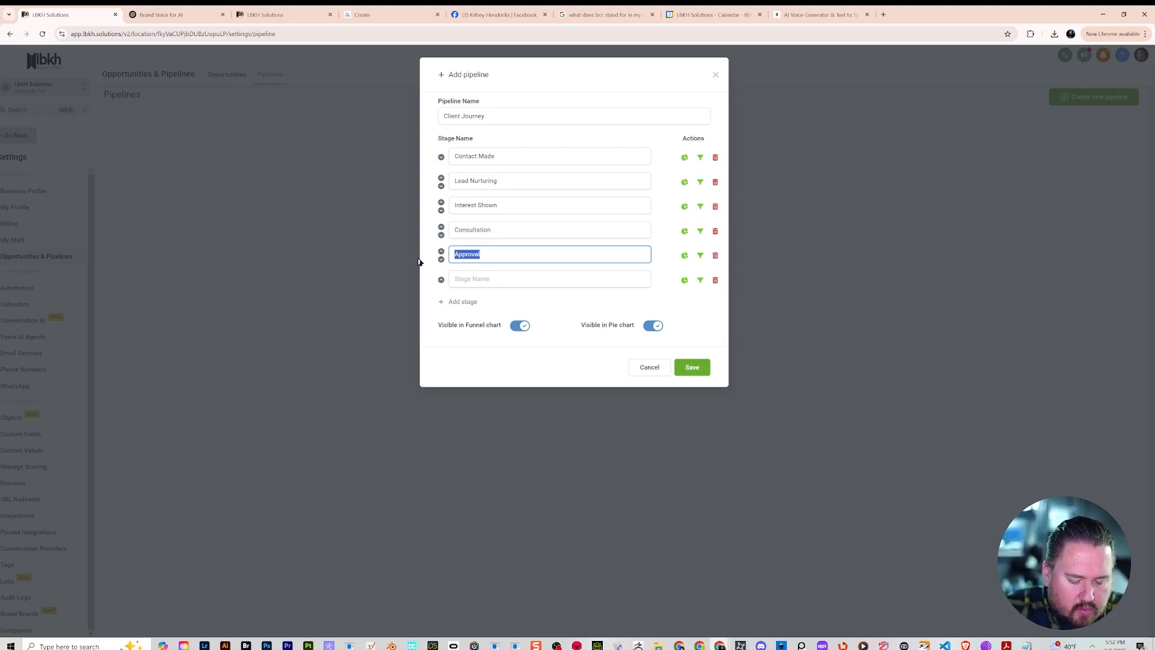
text(Subscri)
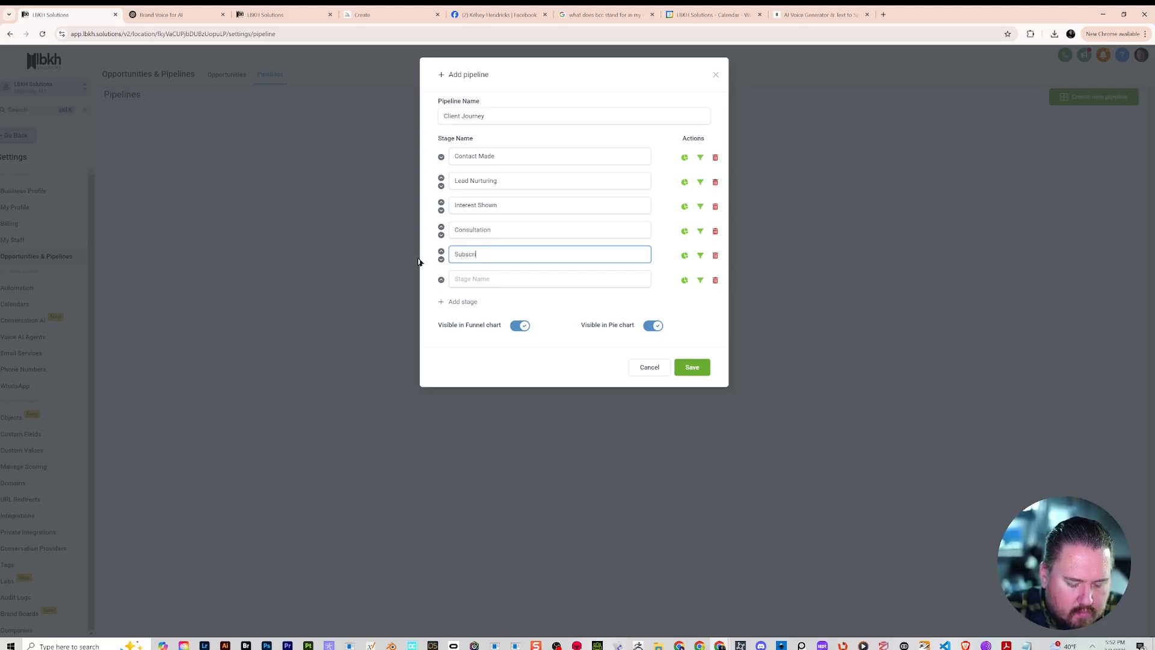
text(ber)
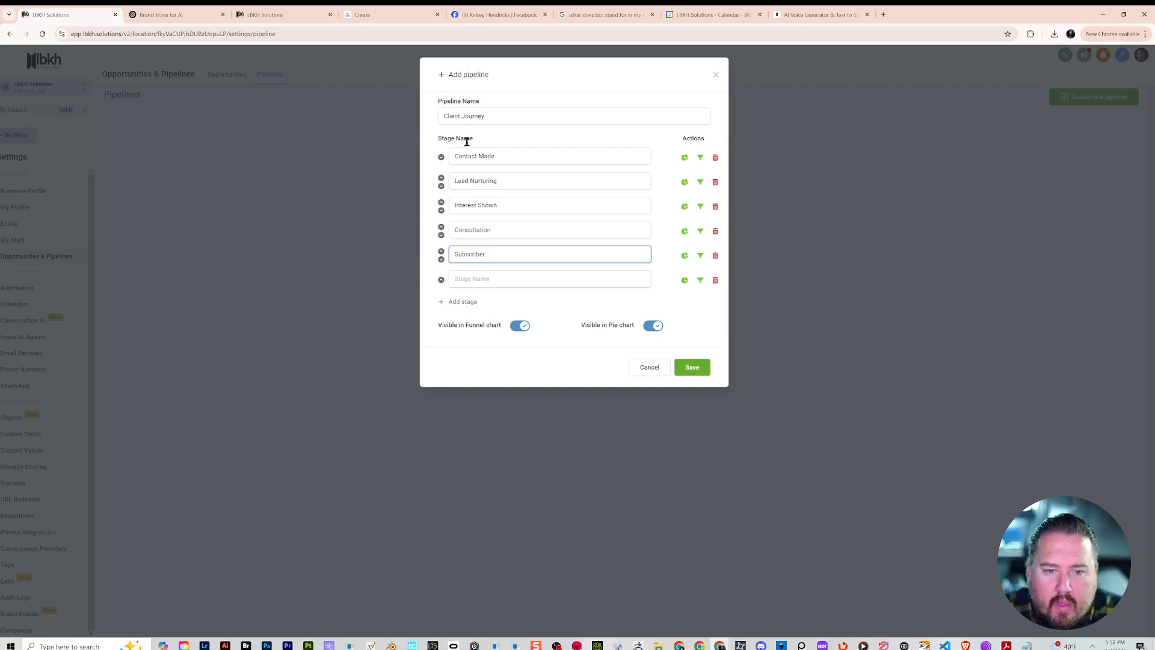
- Name the empty sixth stage 14 day Course
click(480, 278)
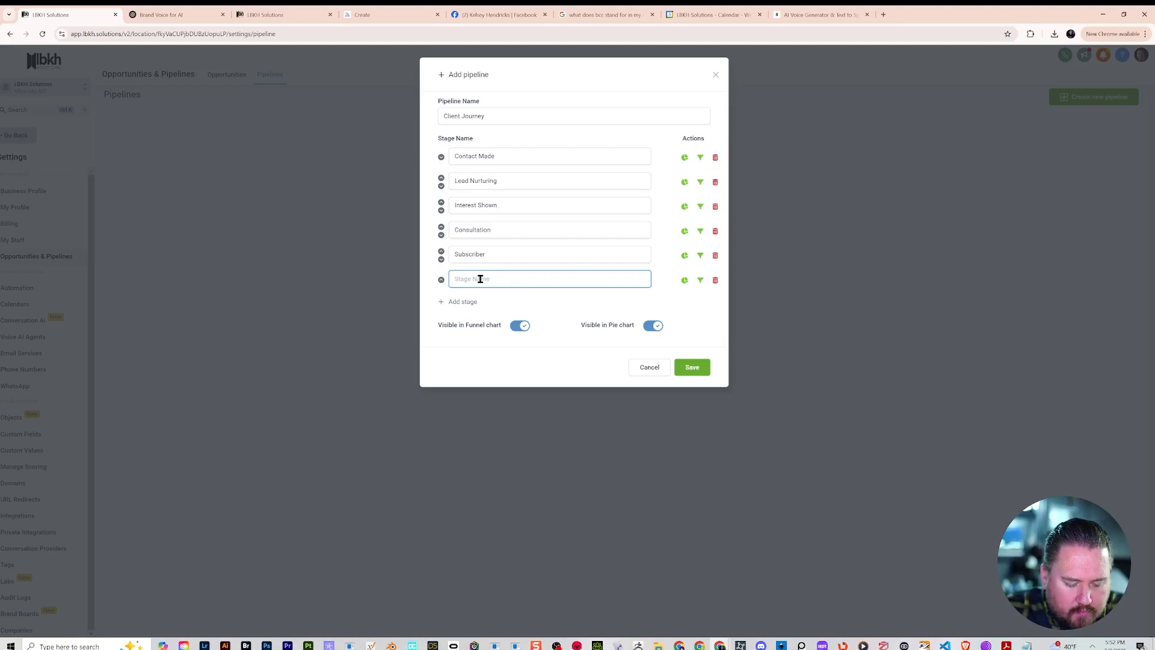
text(14 day)
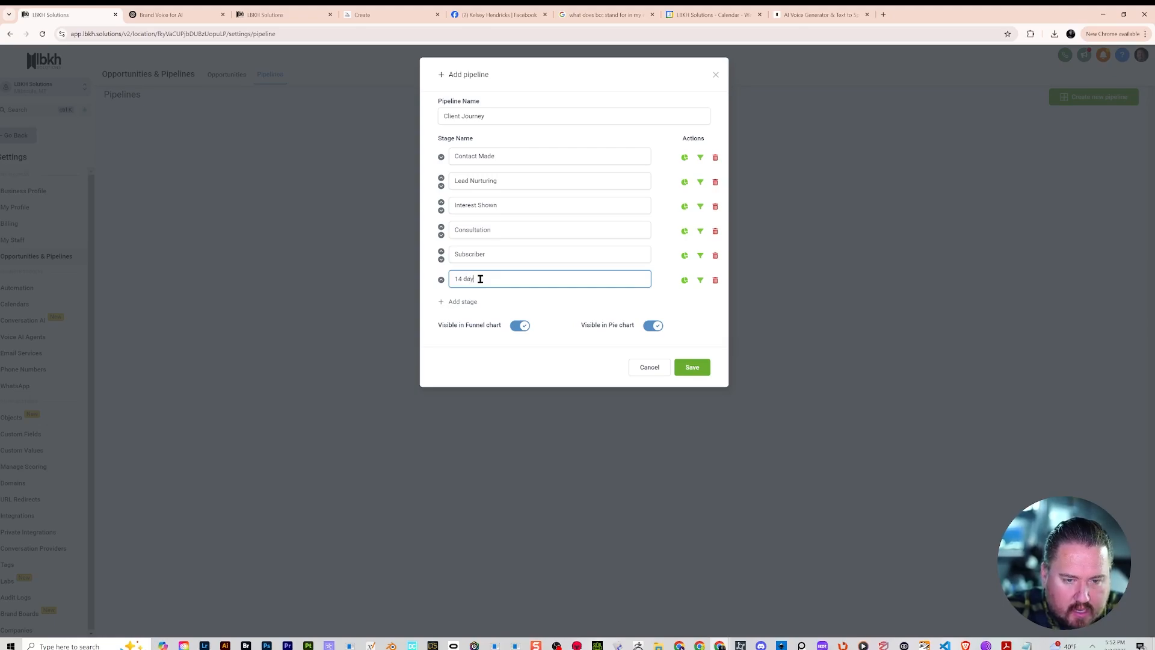
text( Course)
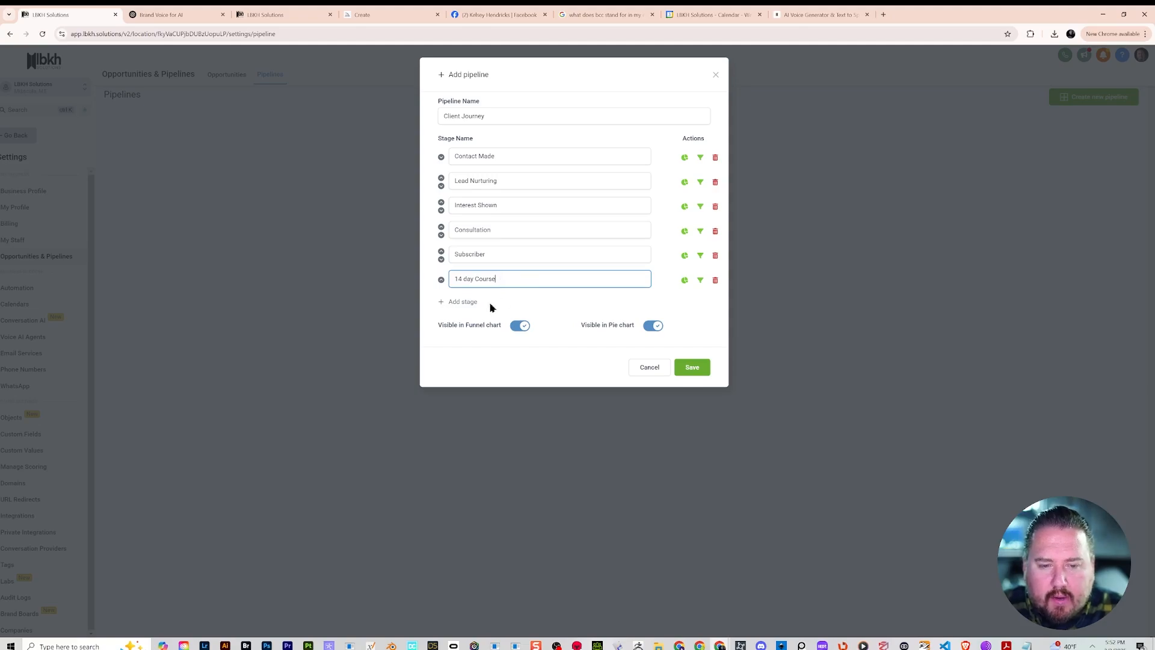
- Move the 14 day Course stage above Subscriber and back below it, and delete that stage
click(441, 281)
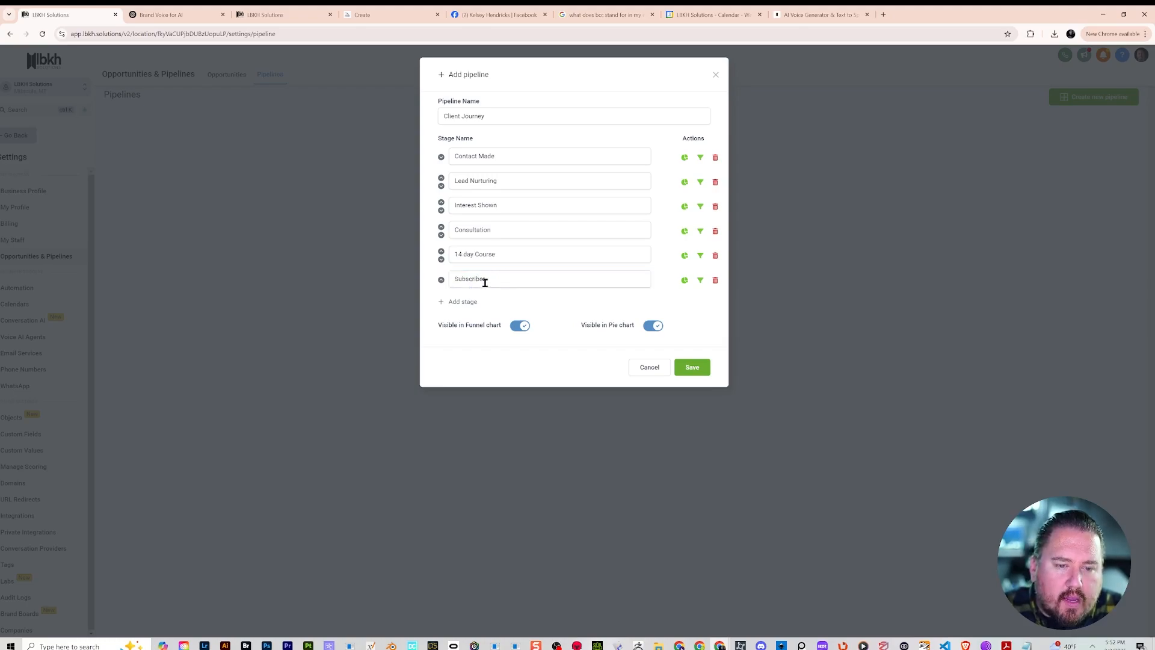
click(441, 259)
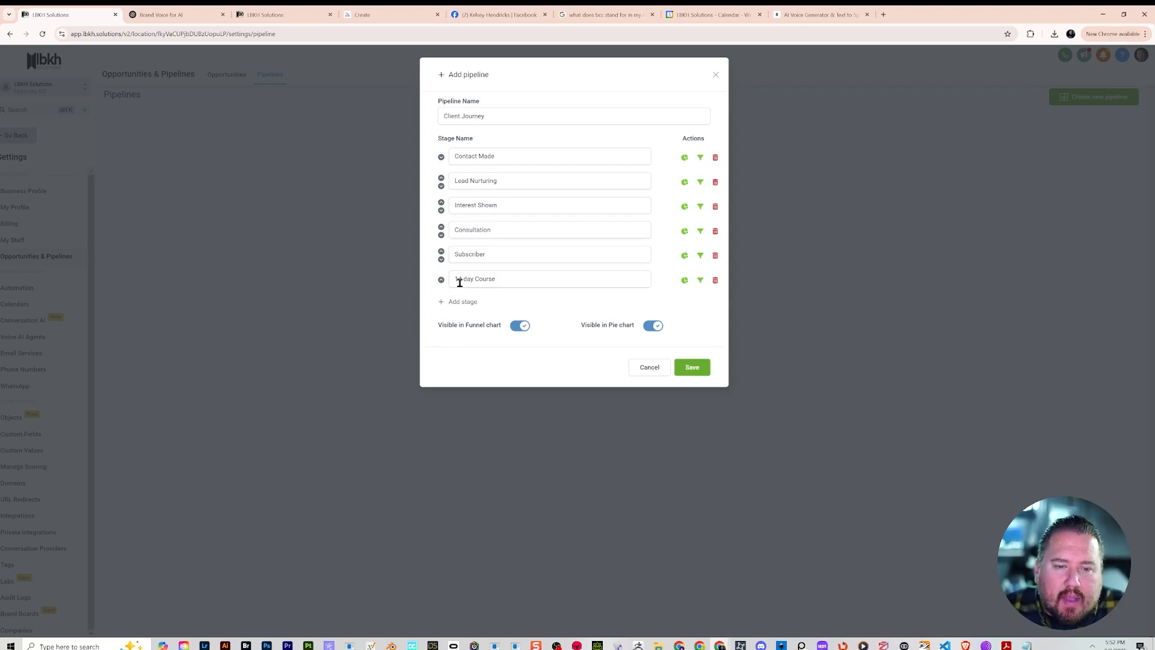
click(715, 281)
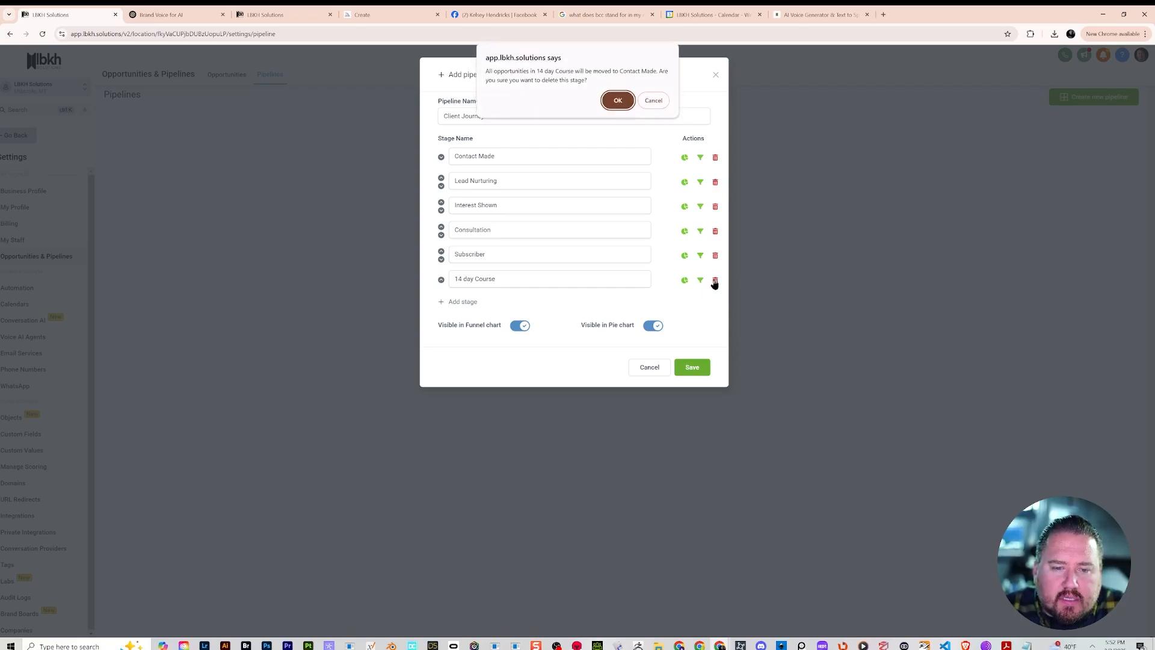
click(617, 101)
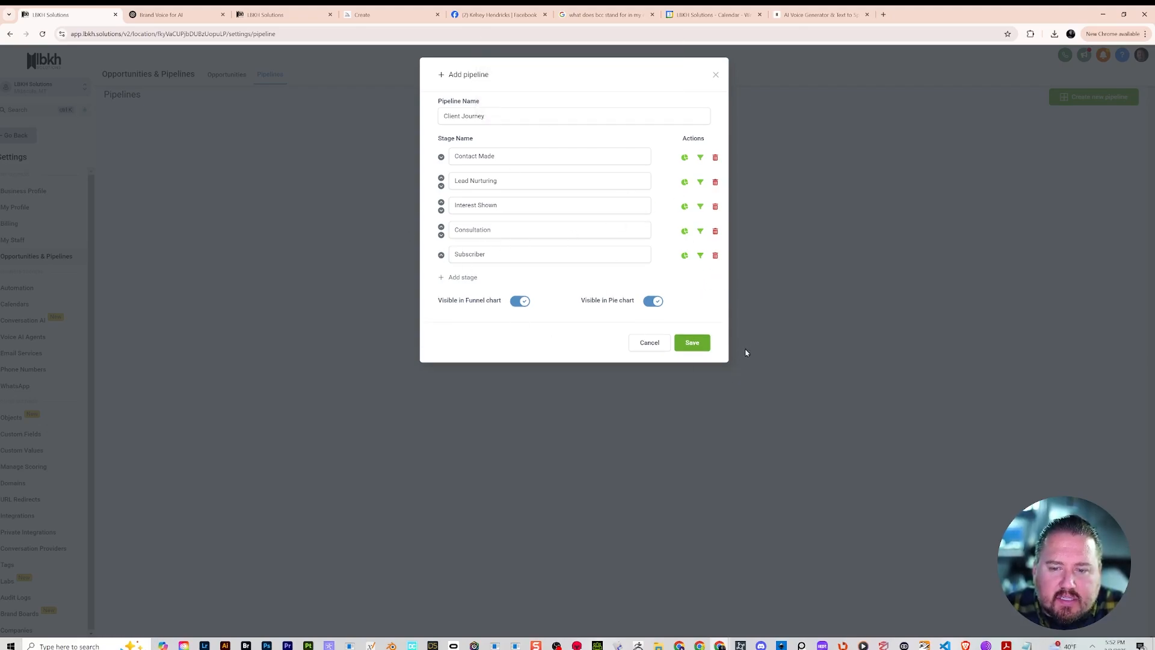
- Save the Client Journey pipeline and start a new pipeline named 14 Day Course Pipeline
click(694, 342)
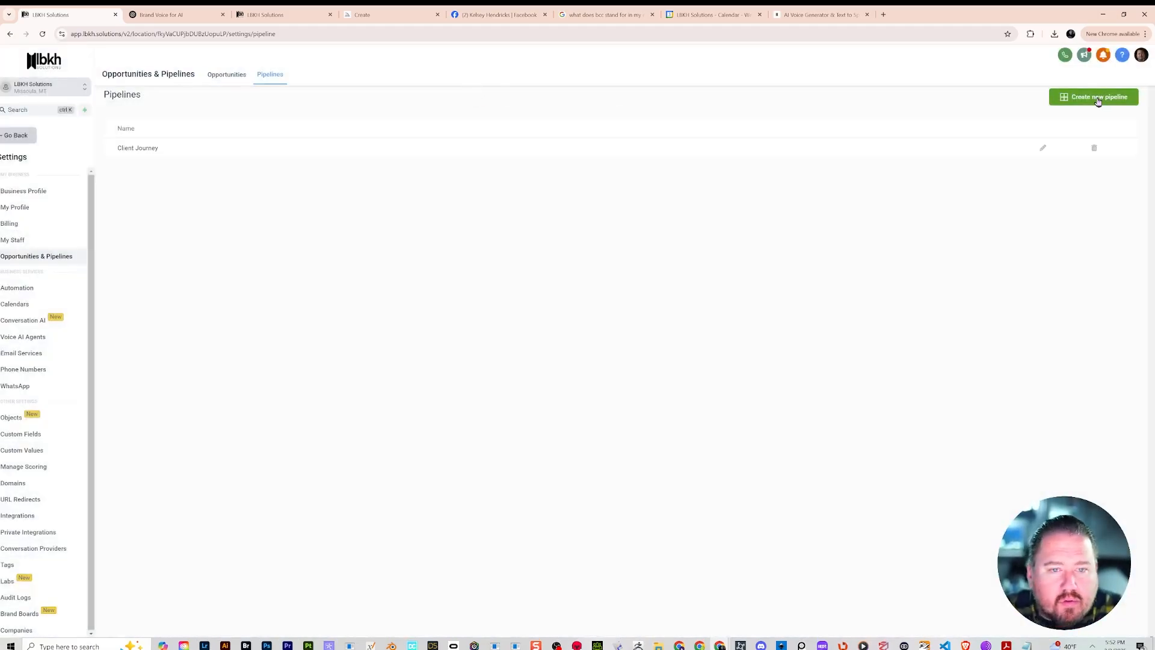
click(1104, 99)
click(483, 114)
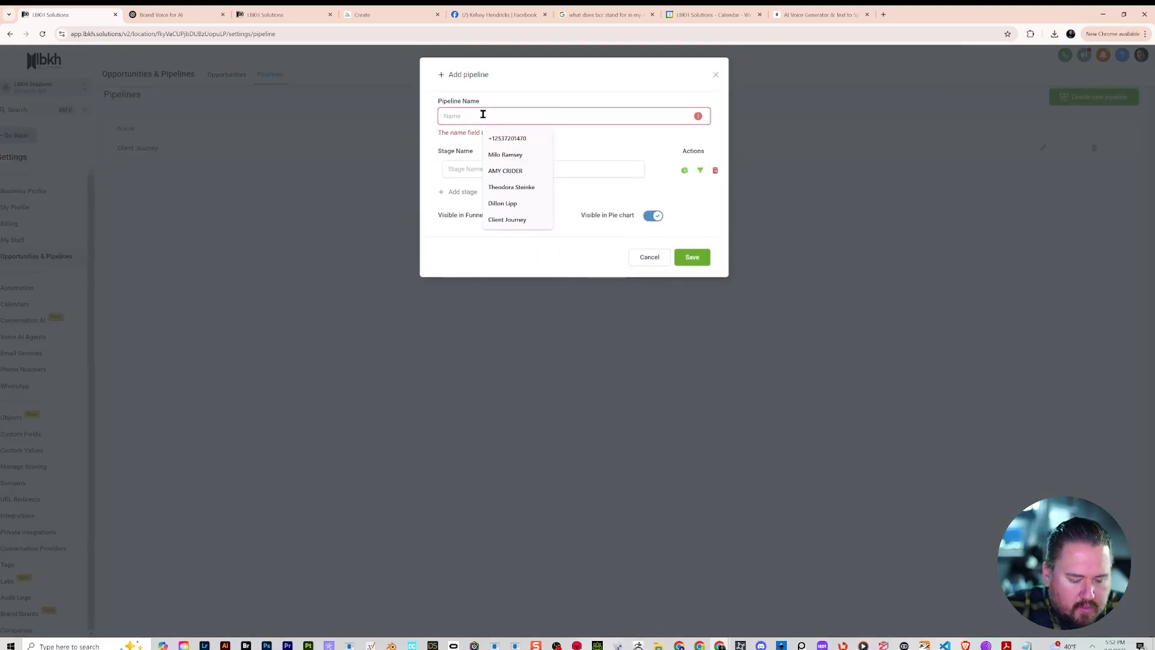
text(14 Dayt)
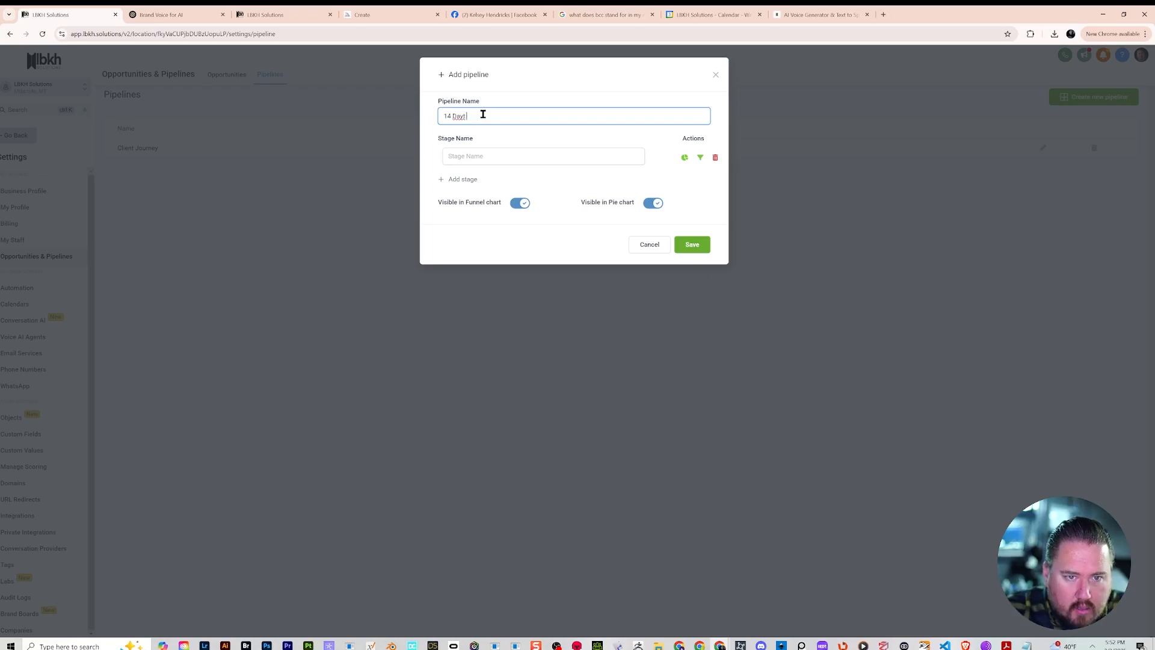
key(BackSpace)
text(Course)
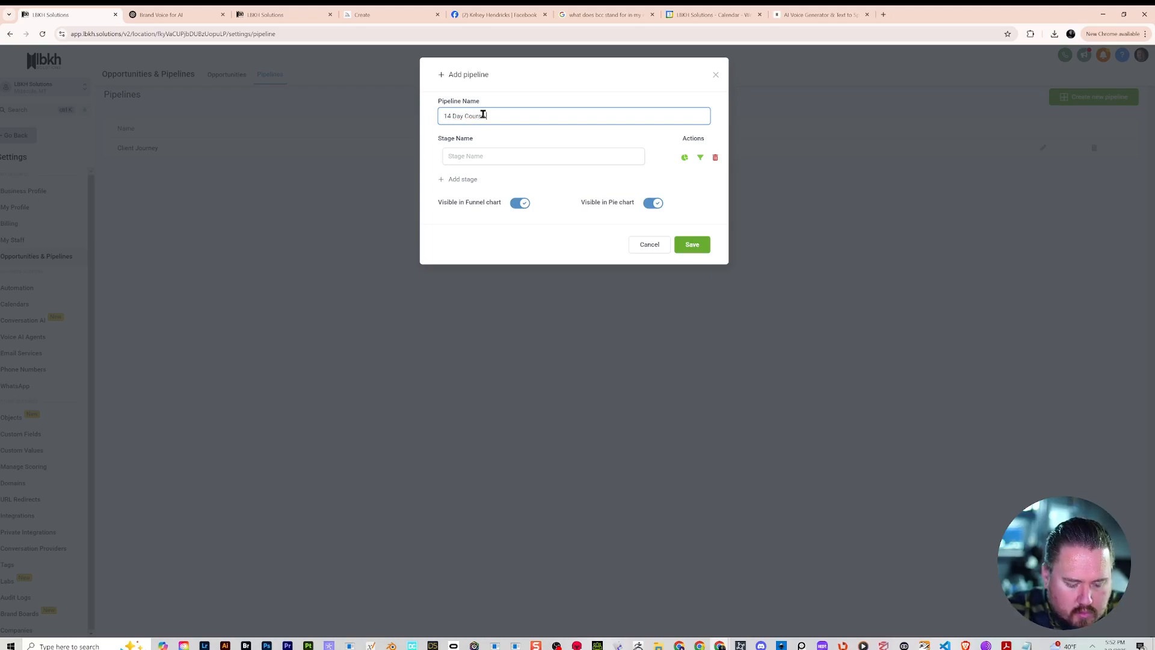
text( Pipeline)
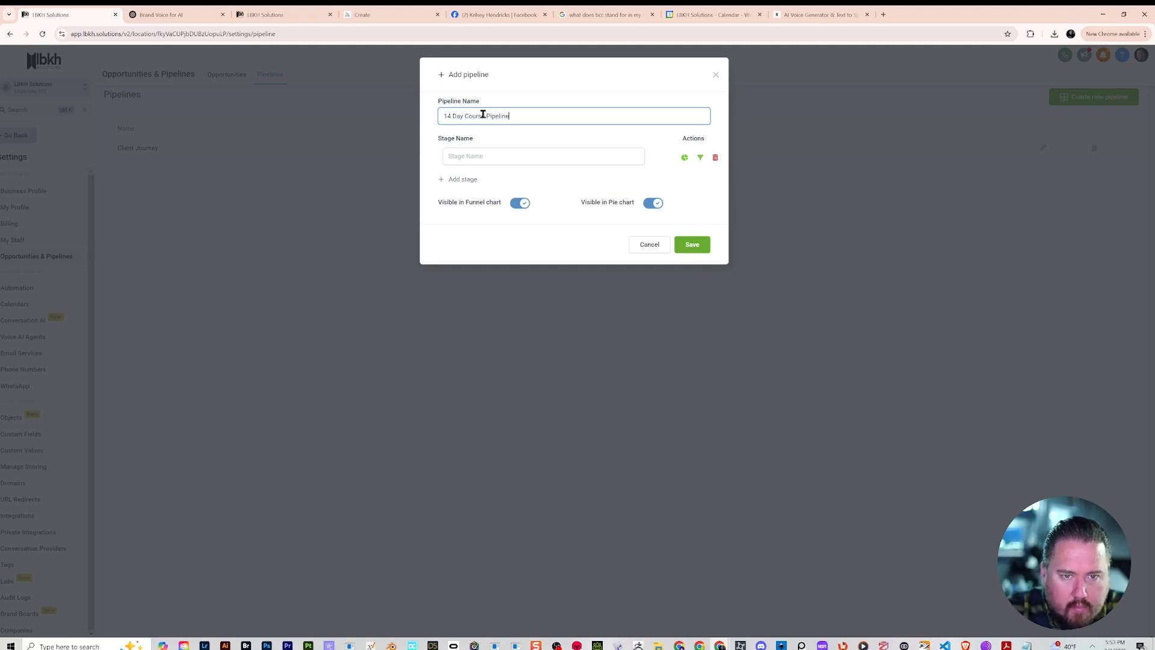
- Name the new pipeline's first stage Day1 and add a second stage named Day 2
click(500, 156)
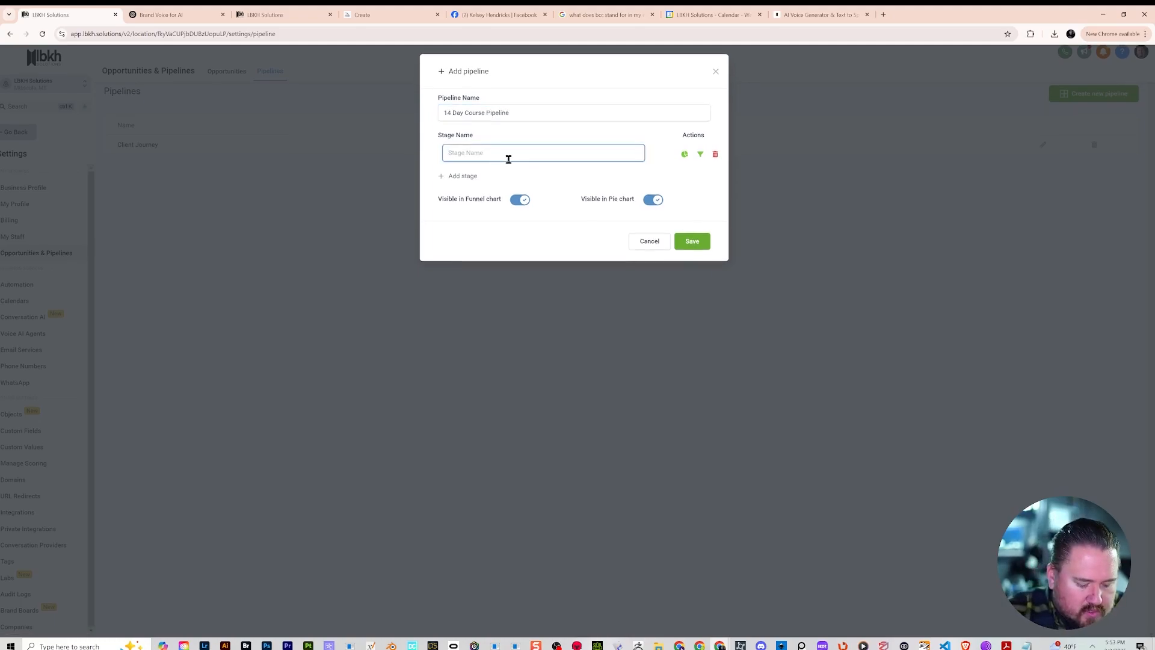
text(Day1)
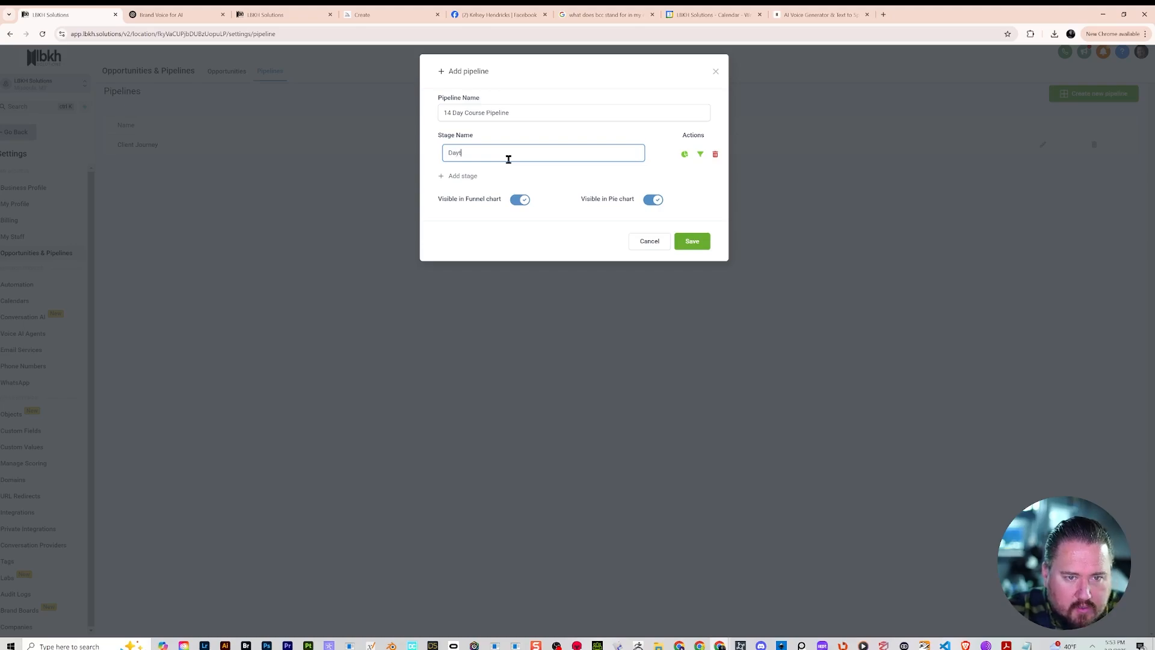
click(456, 176)
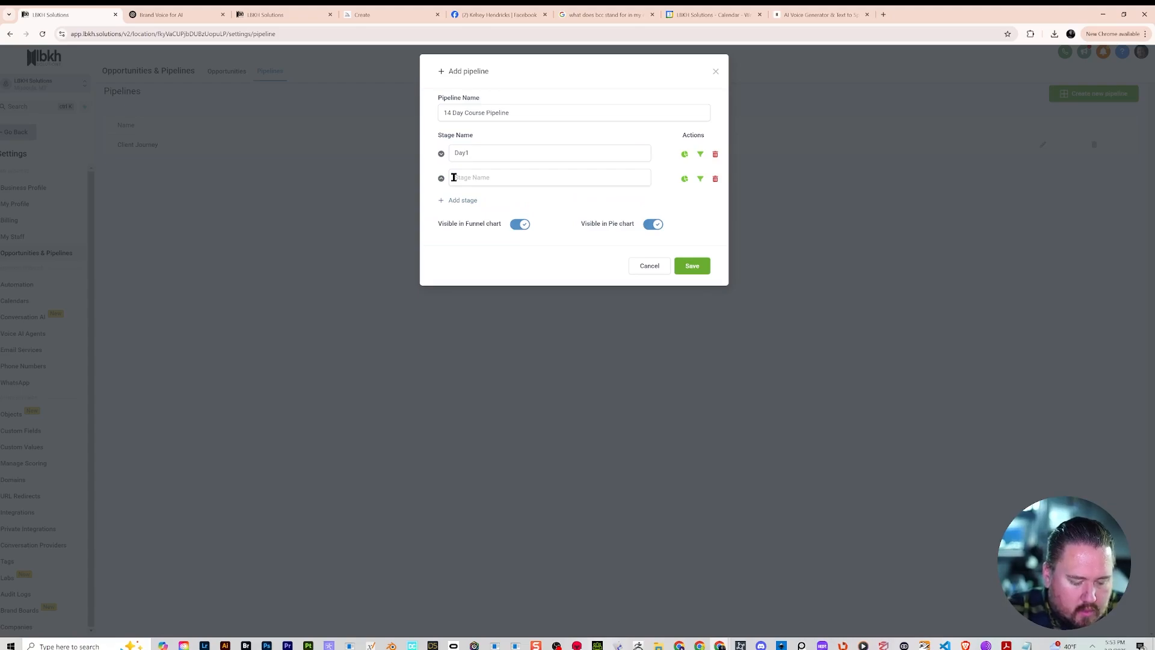
click(477, 182)
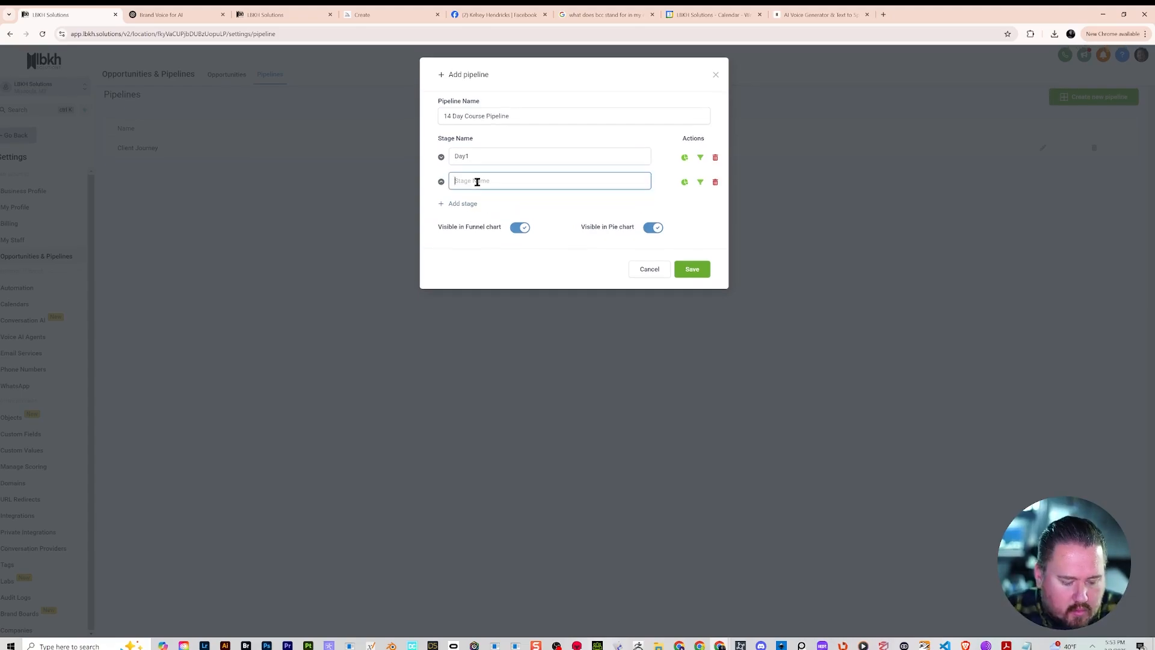
text(Day 2)
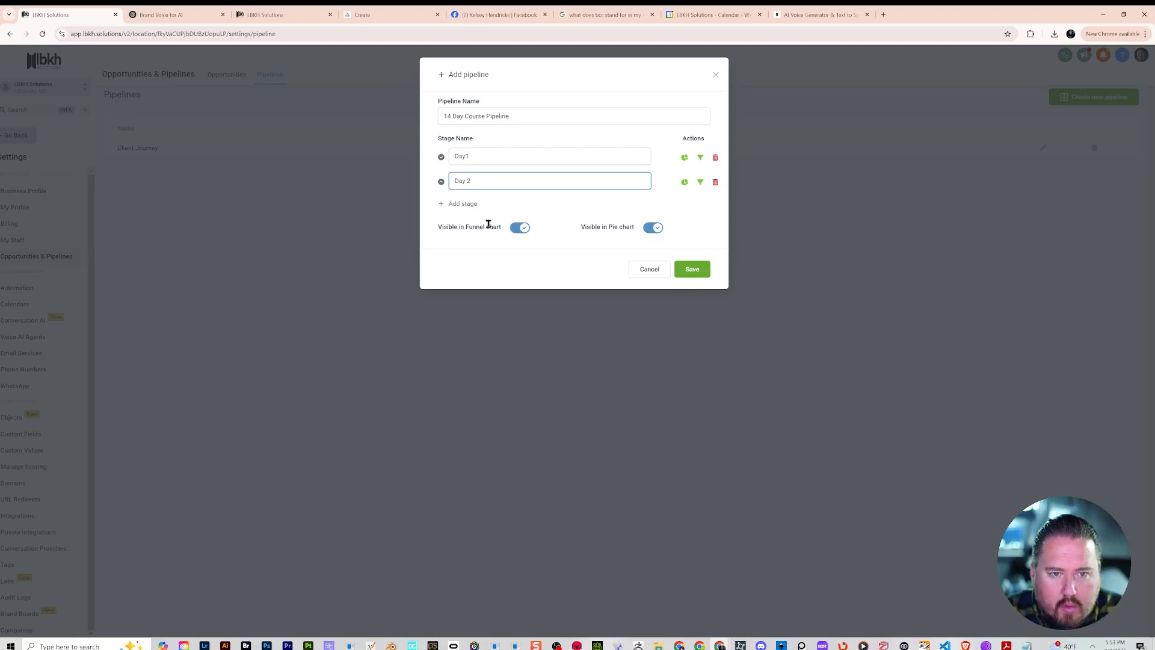
- Add a third stage named Day 3 to the 14 Day Course Pipeline
click(460, 204)
click(482, 203)
text(Day 3)
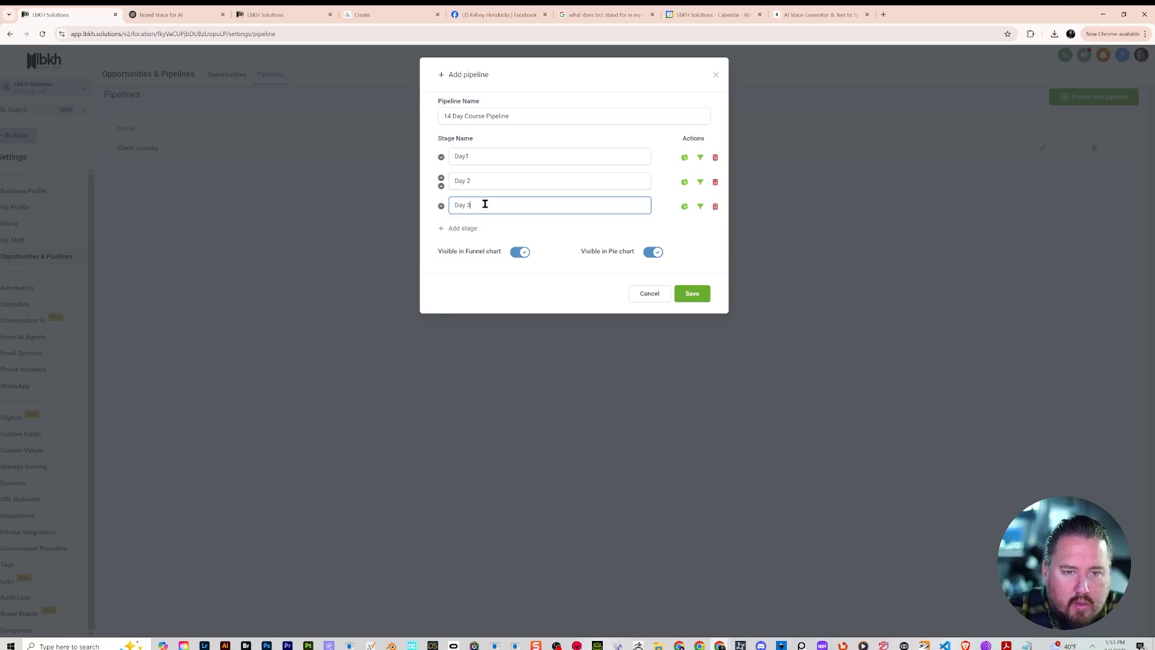
- Add a fourth stage named Day 4 and a fifth stage named Day 5 to the 14 Day Course Pipeline
click(460, 228)
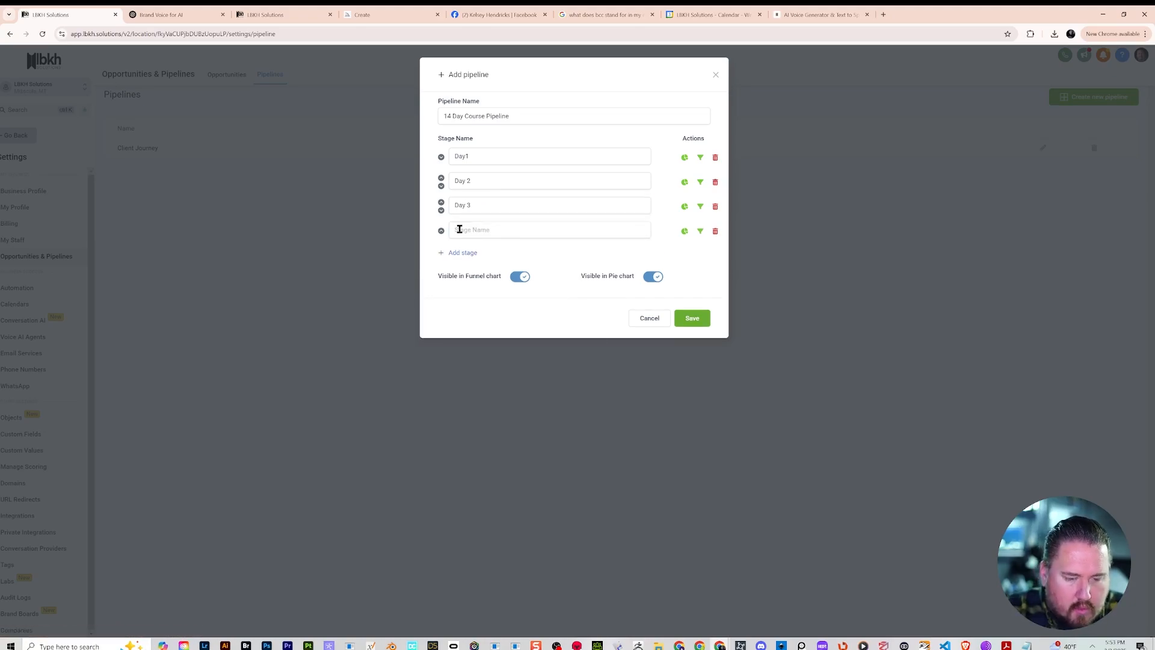
click(460, 229)
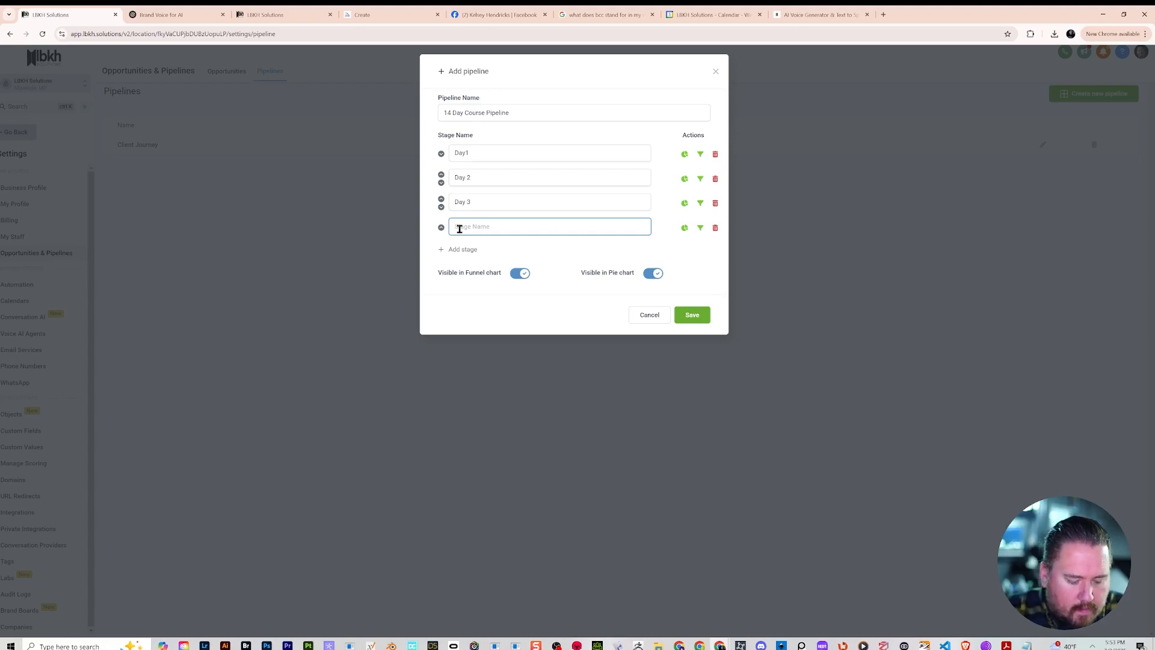
text(Day)
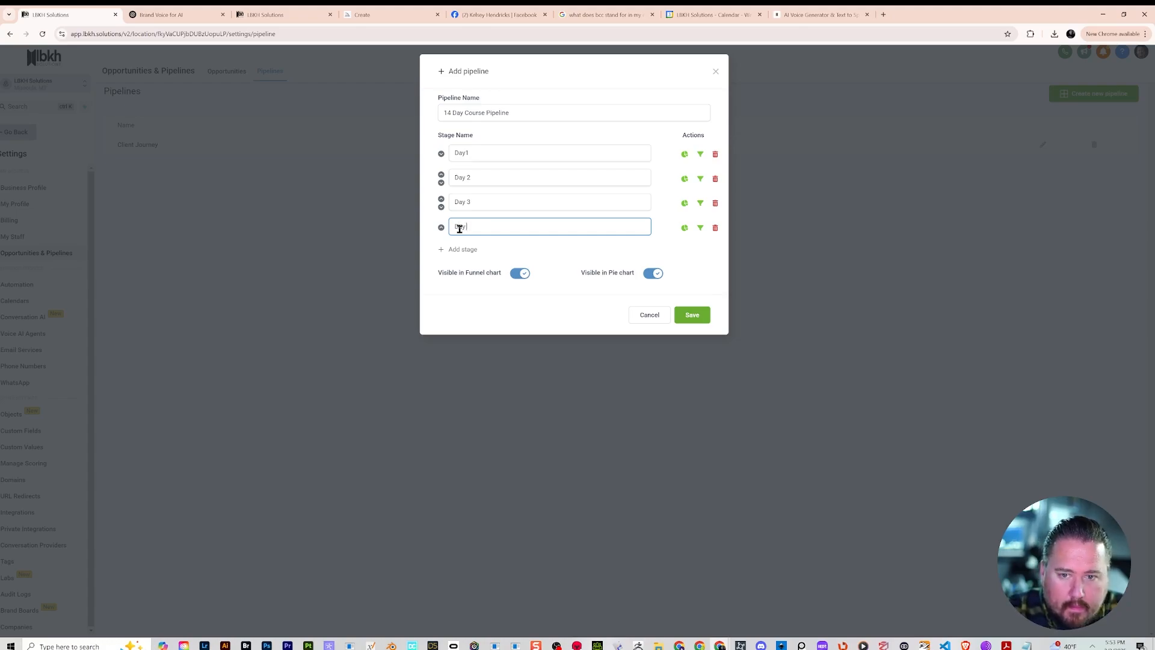
text( 4)
click(467, 249)
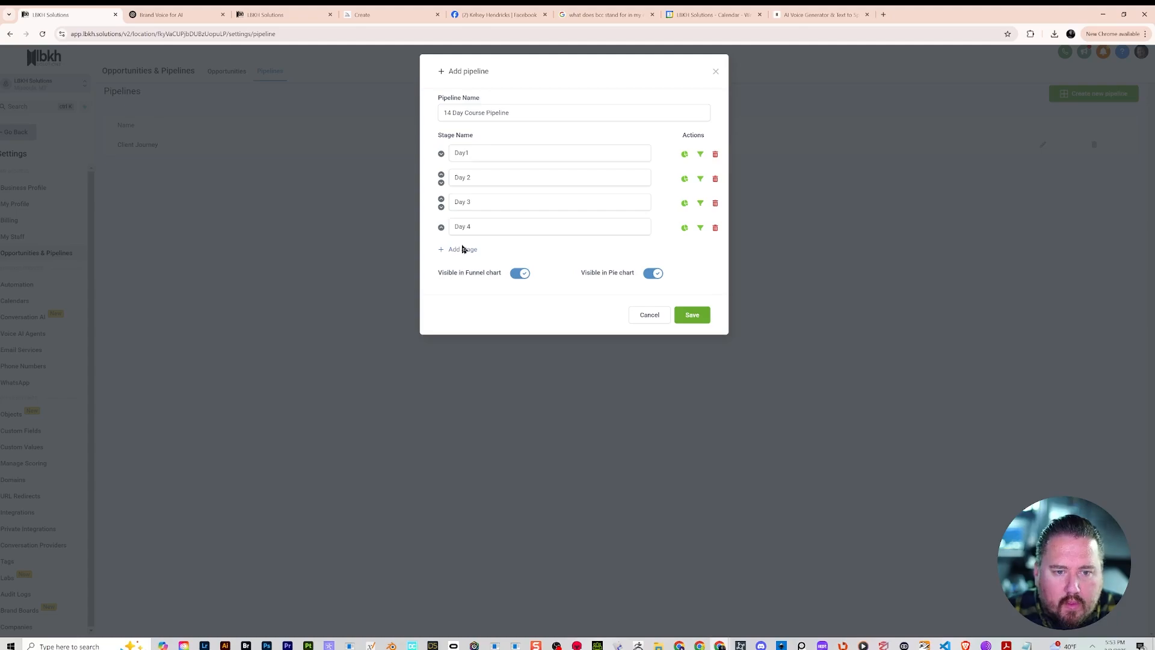
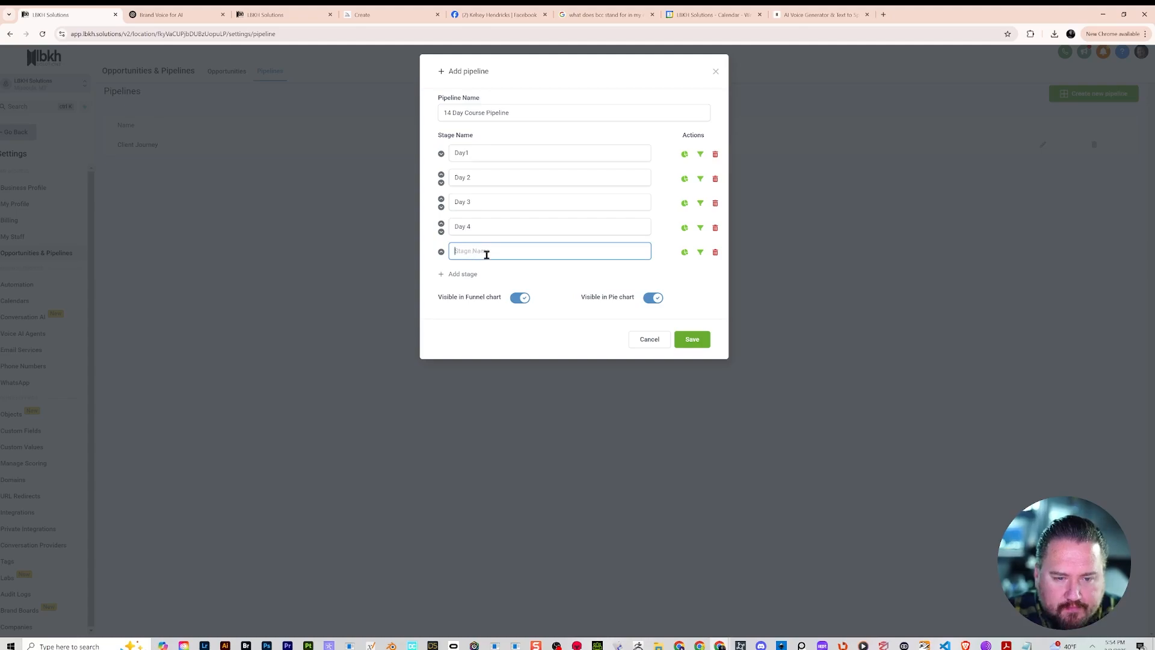
text(Day 5)
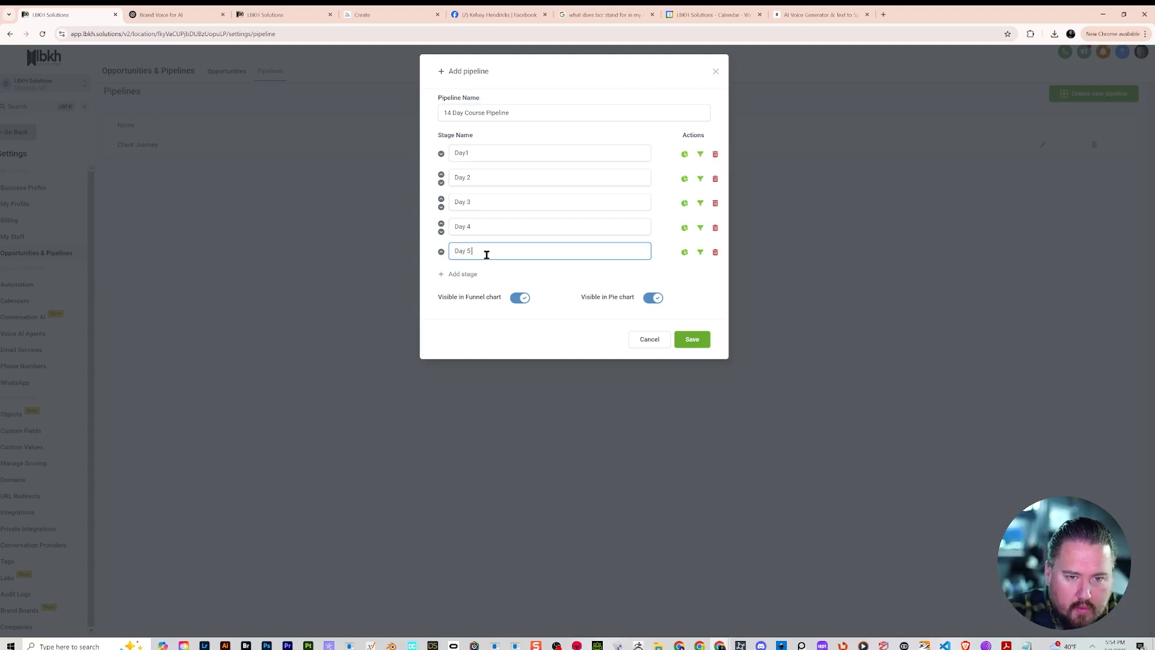
key(Tab)
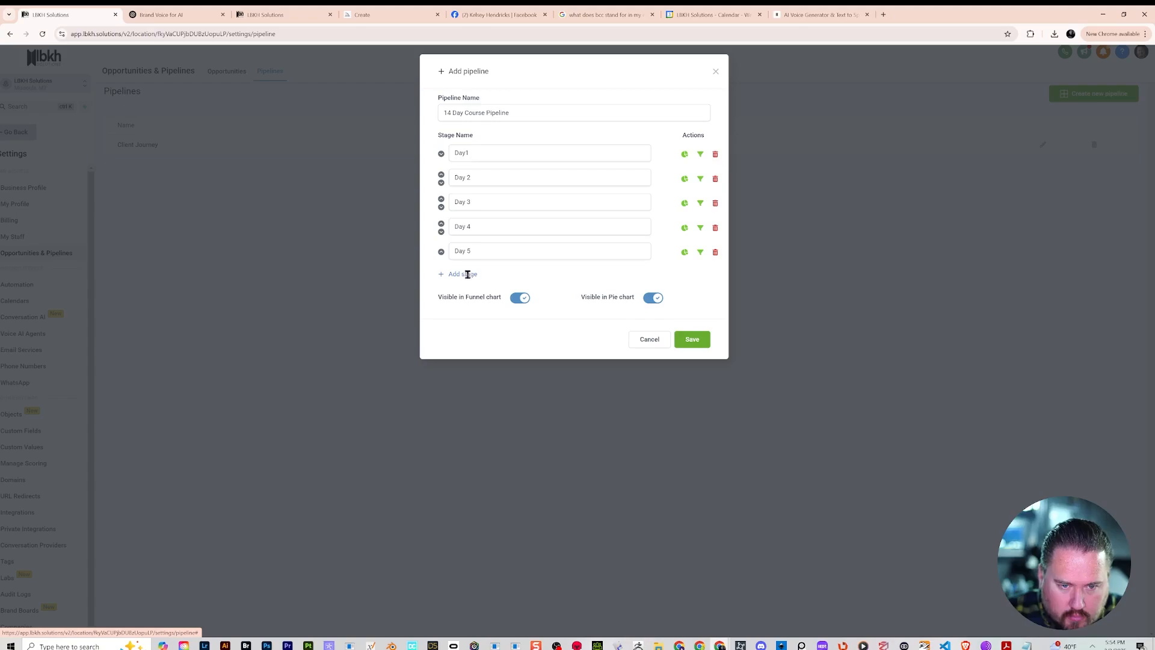
- Add two more stages named Day 6 and Day 7 below Day 5
click(463, 273)
text(Day)
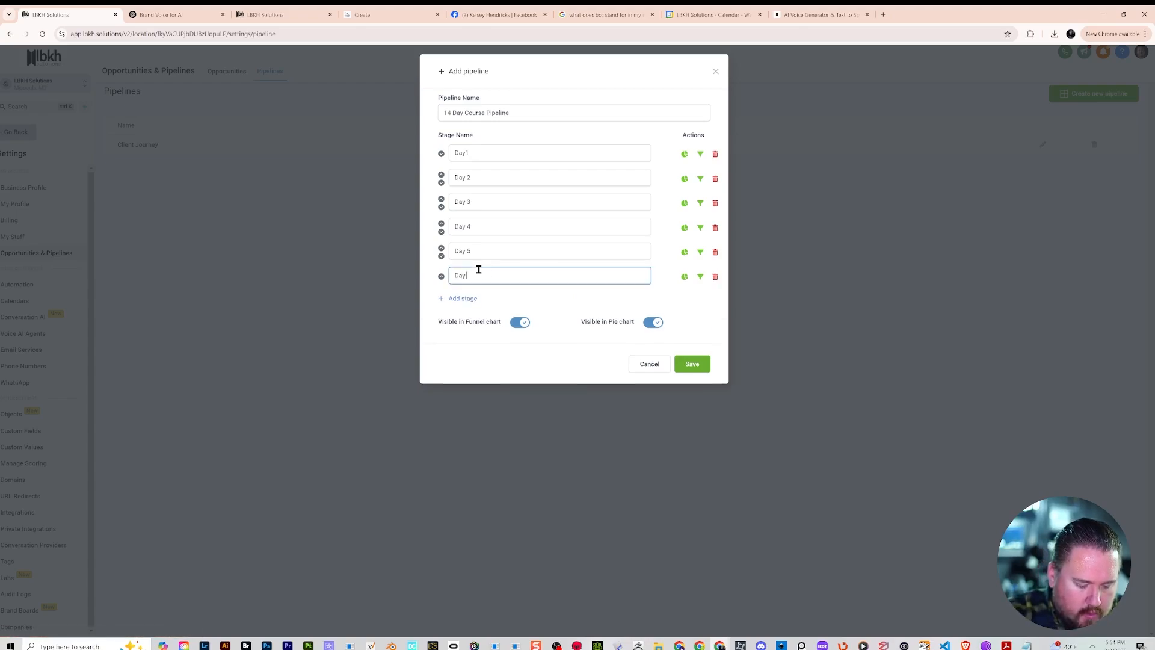
text( 6)
click(459, 298)
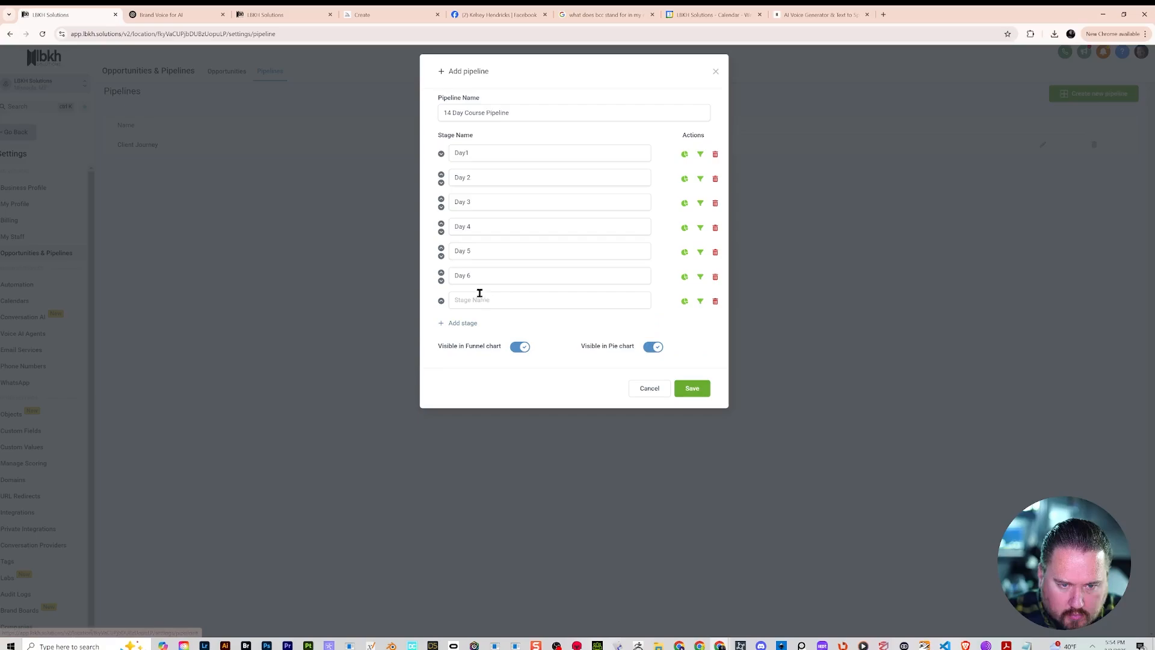
text(Day 7)
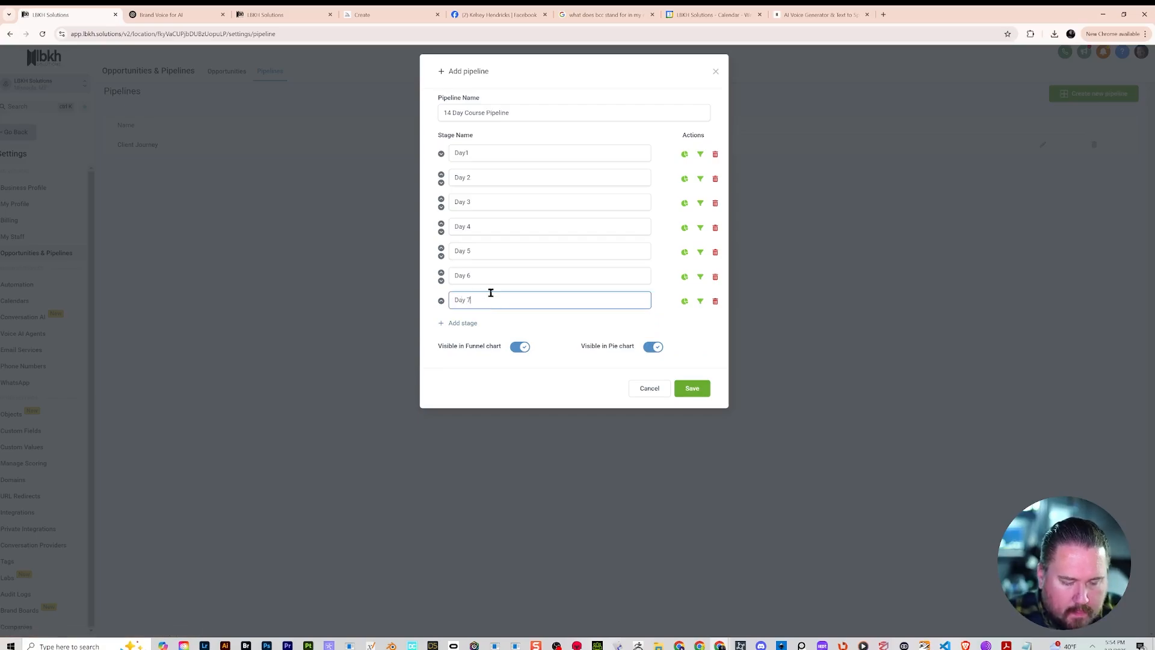
- Add two more stages named Day 8 and Day 9 below Day 7
click(470, 323)
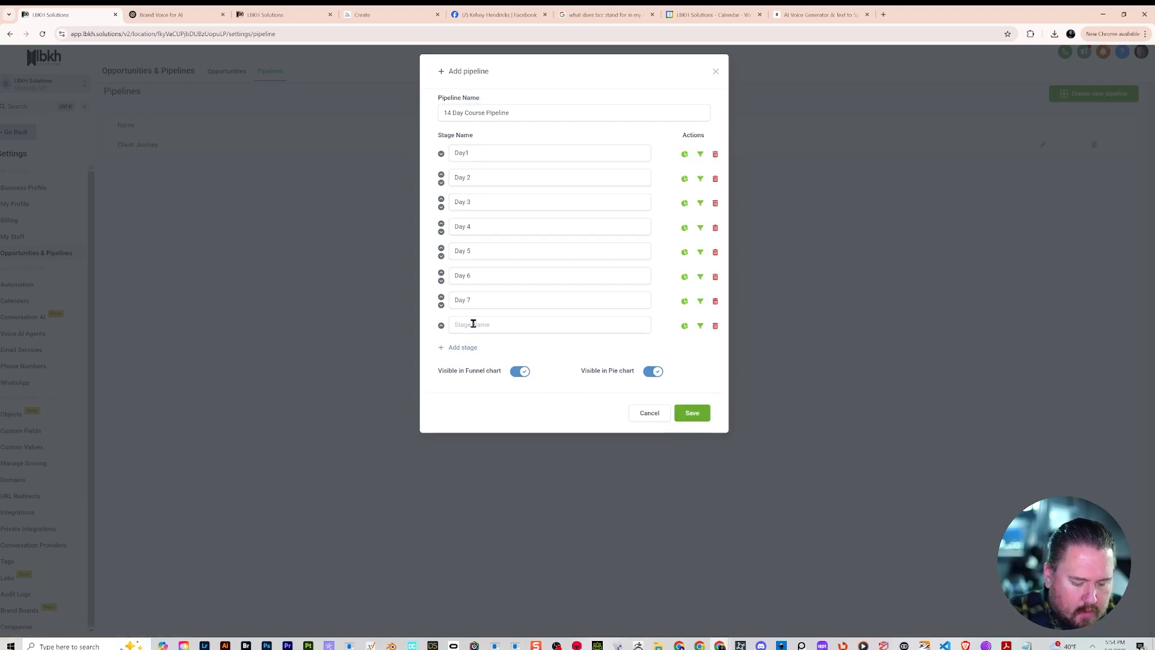
click(473, 323)
text(Day 8)
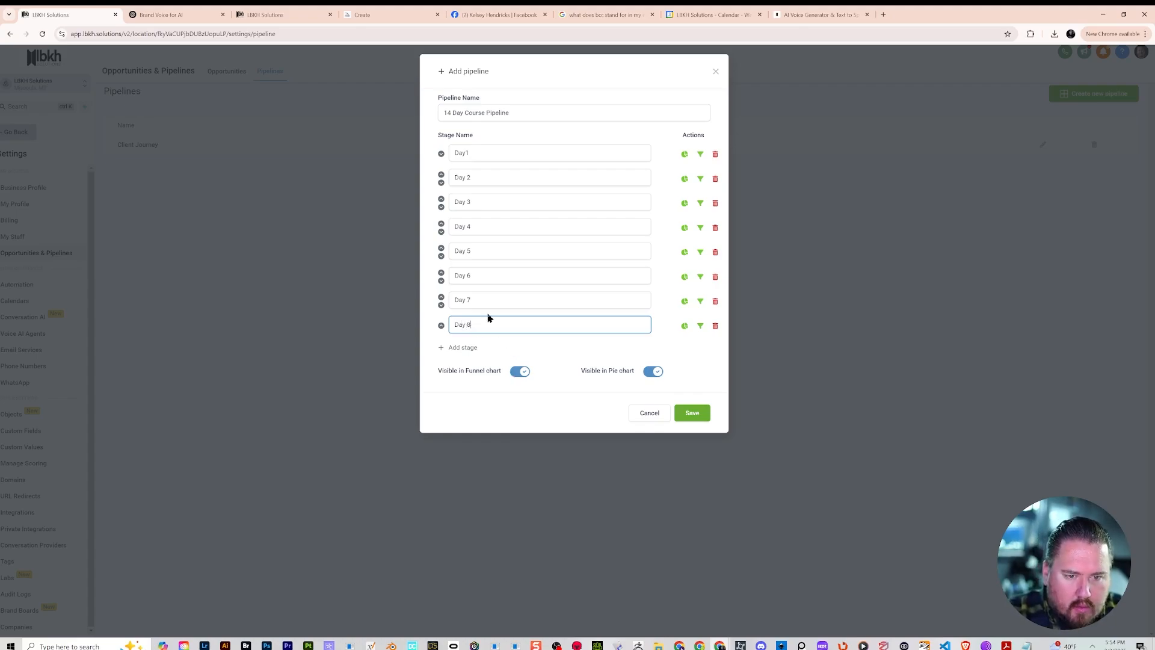
click(460, 348)
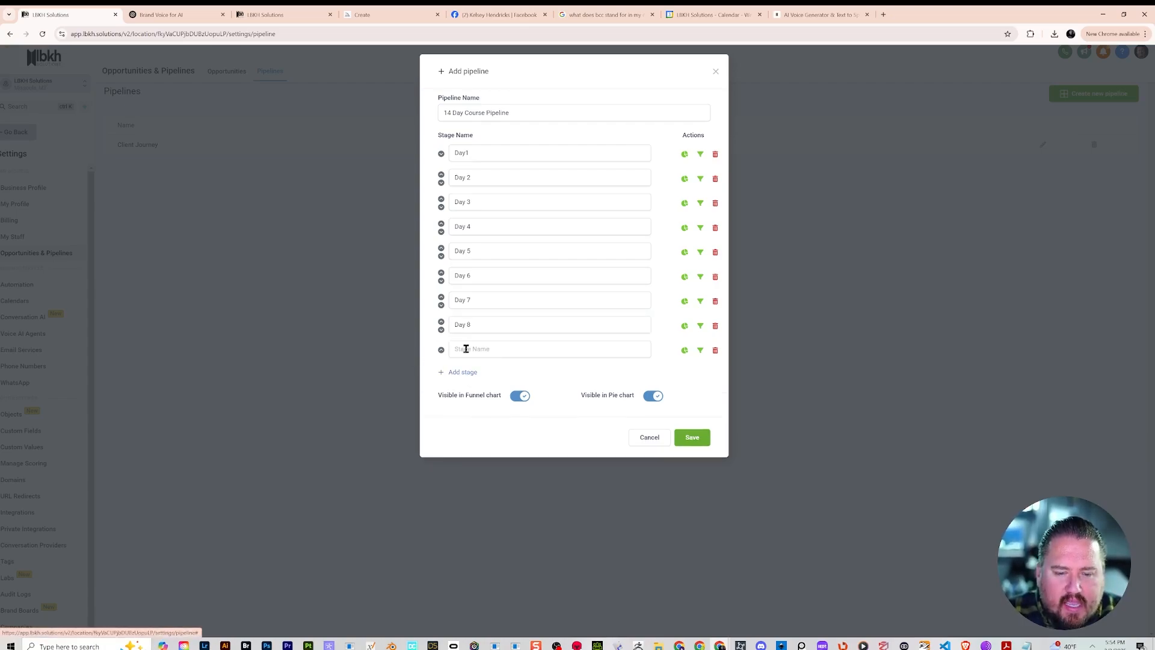
click(469, 351)
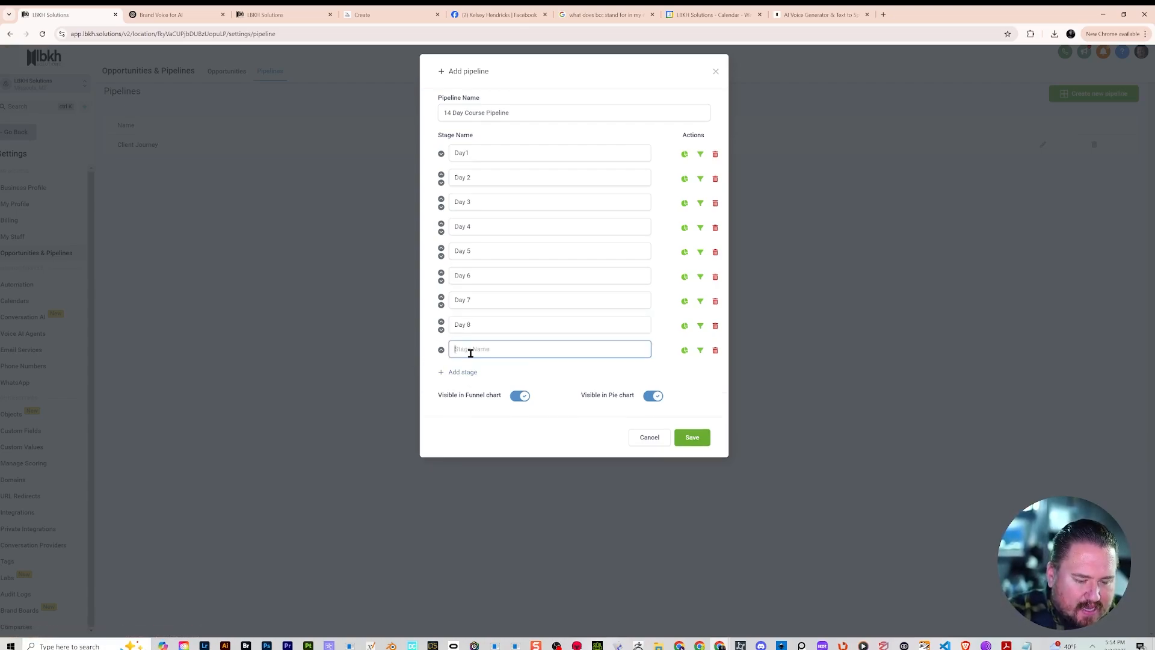
text(Day 9)
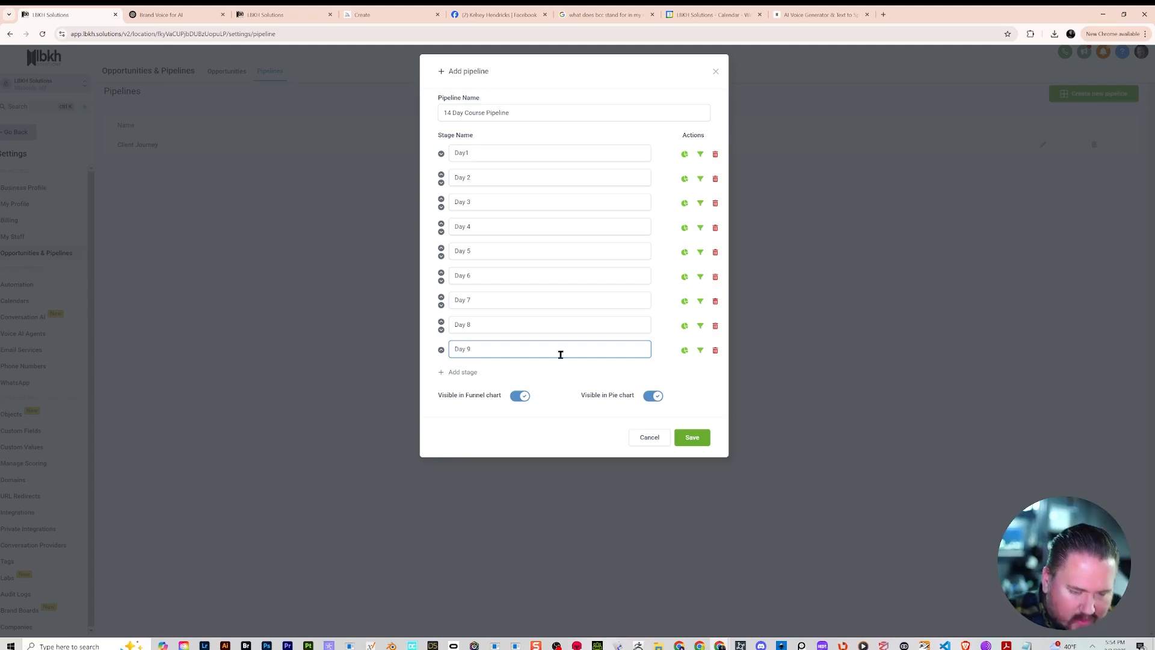
scroll(560, 354, up, 1)
- Add two more stages named Day 10 and Day 11 below Day 9
click(466, 375)
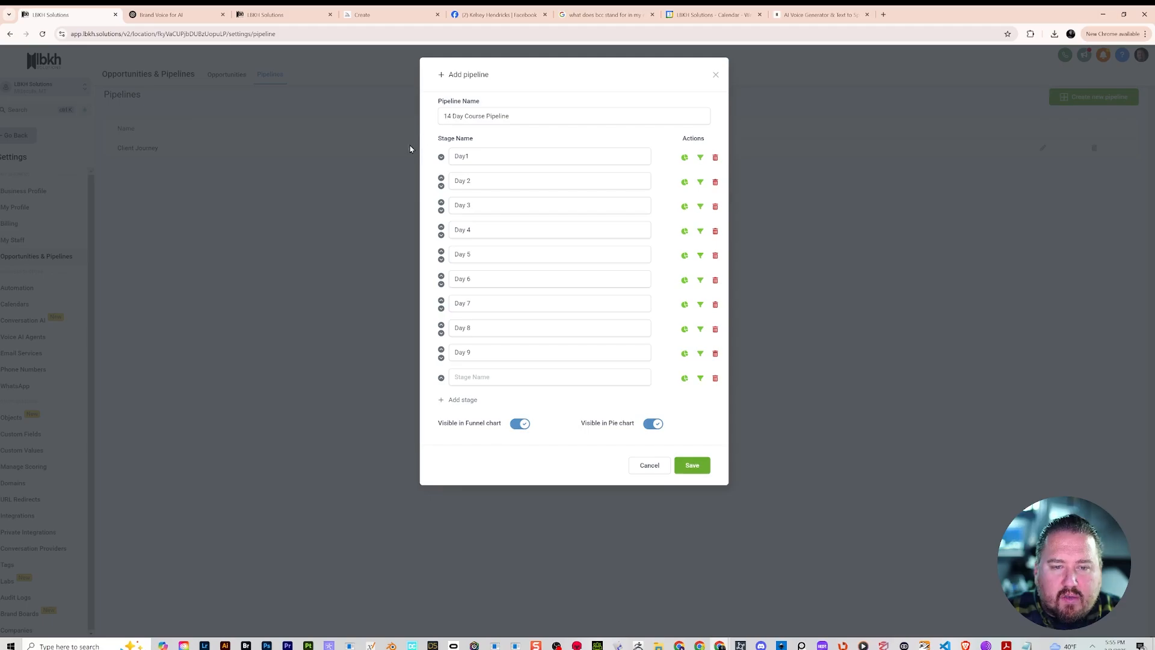
click(481, 383)
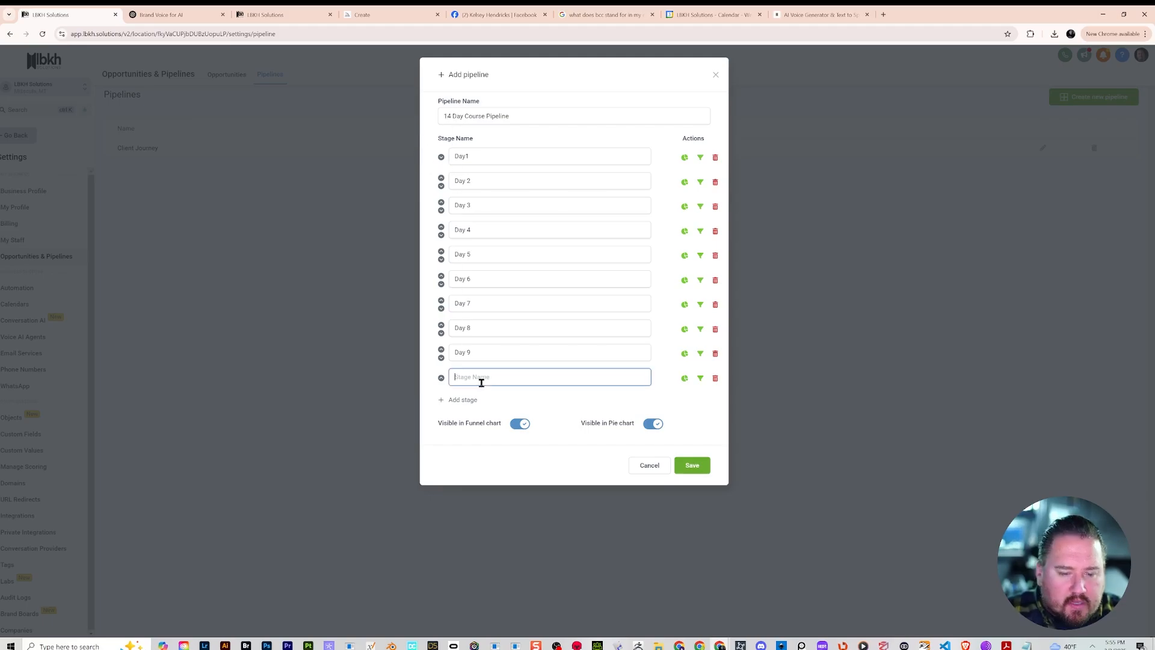
text(Day)
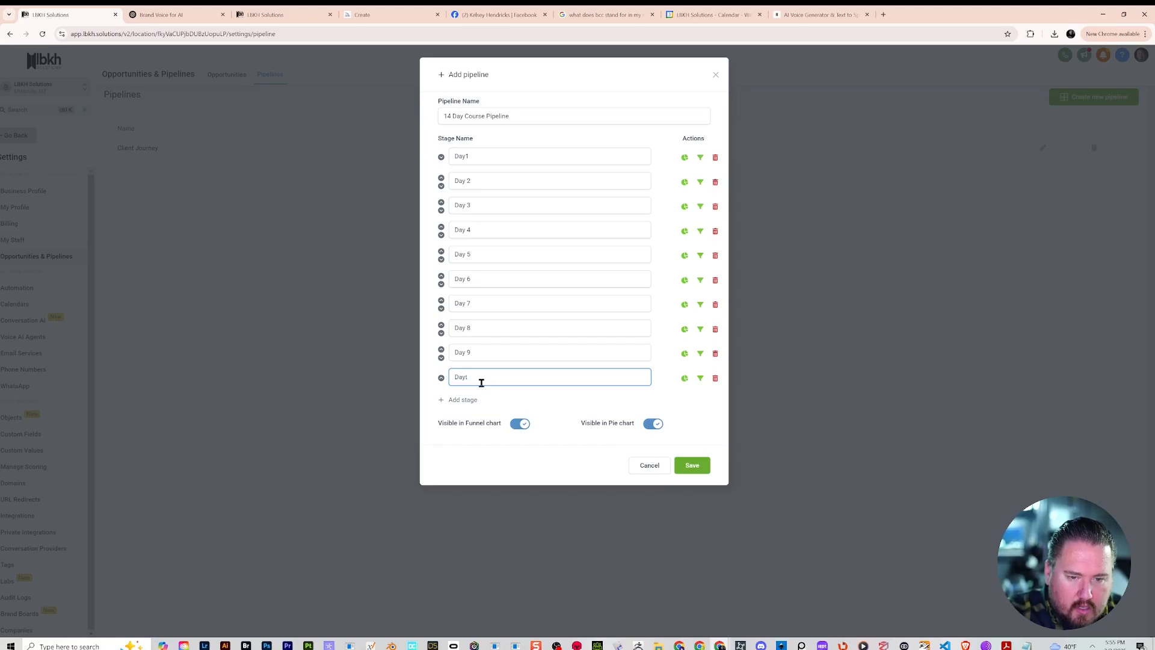
text( 10)
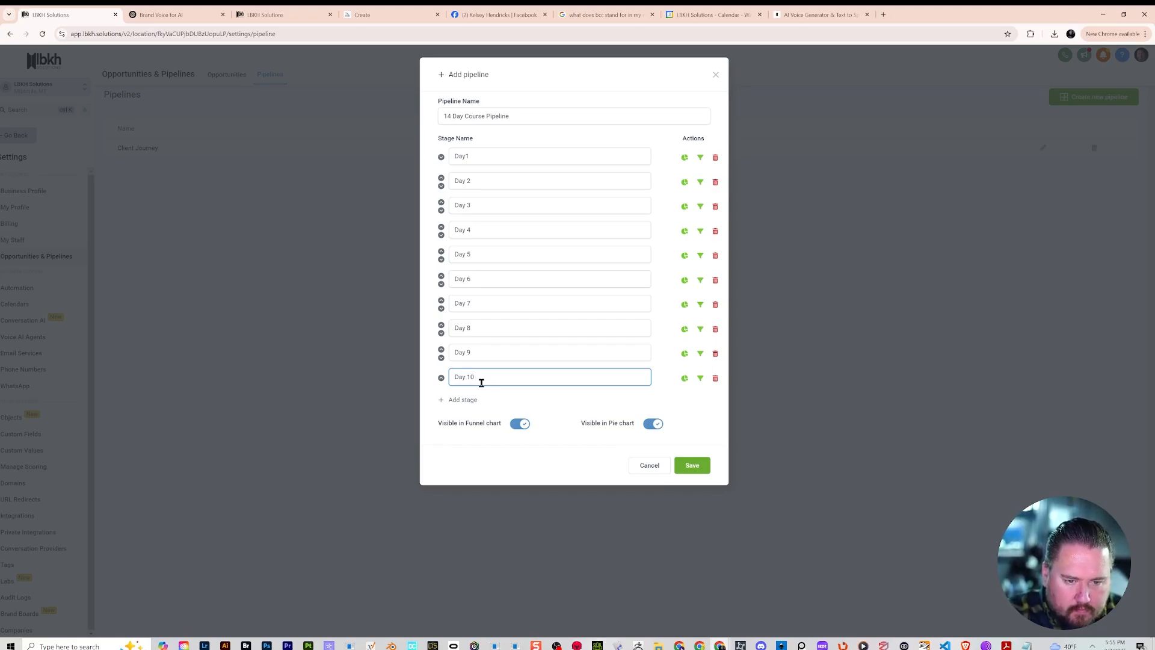
click(473, 400)
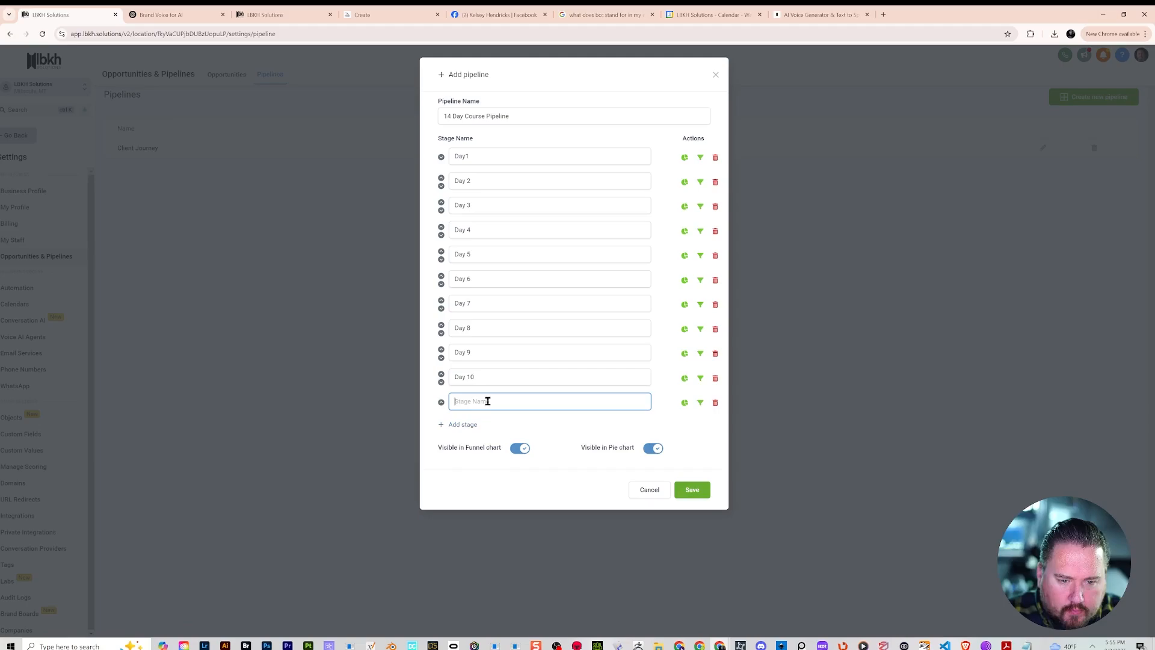
text(Day 11)
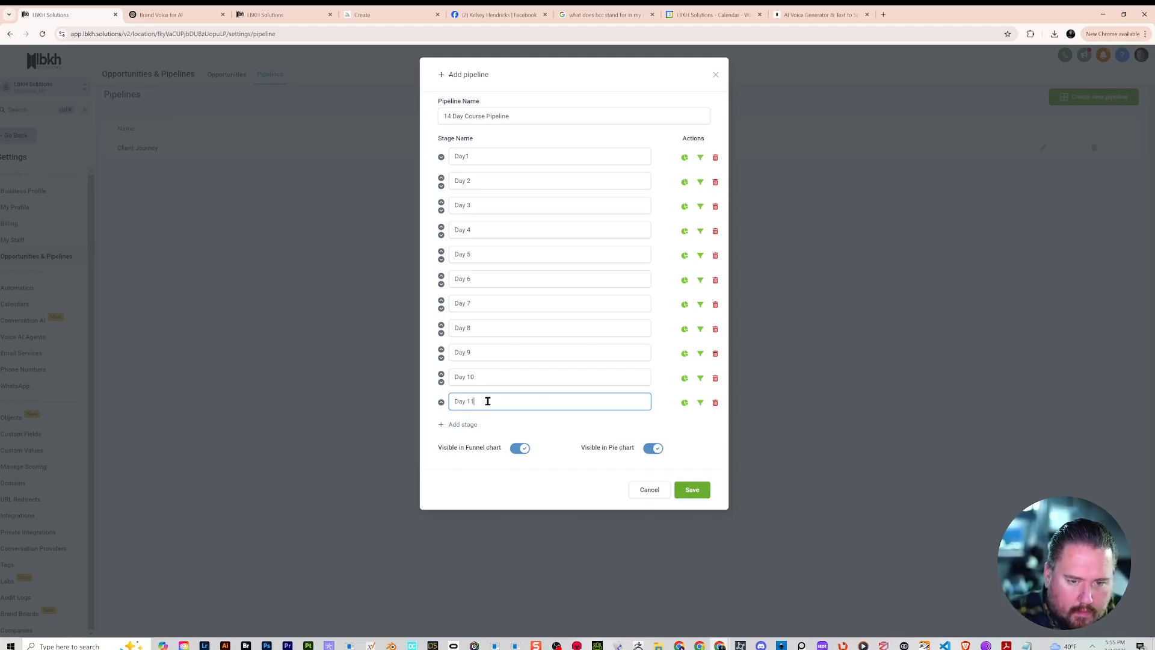
- Add two more stages named Day 12 and Day 13 below Day 11
click(462, 424)
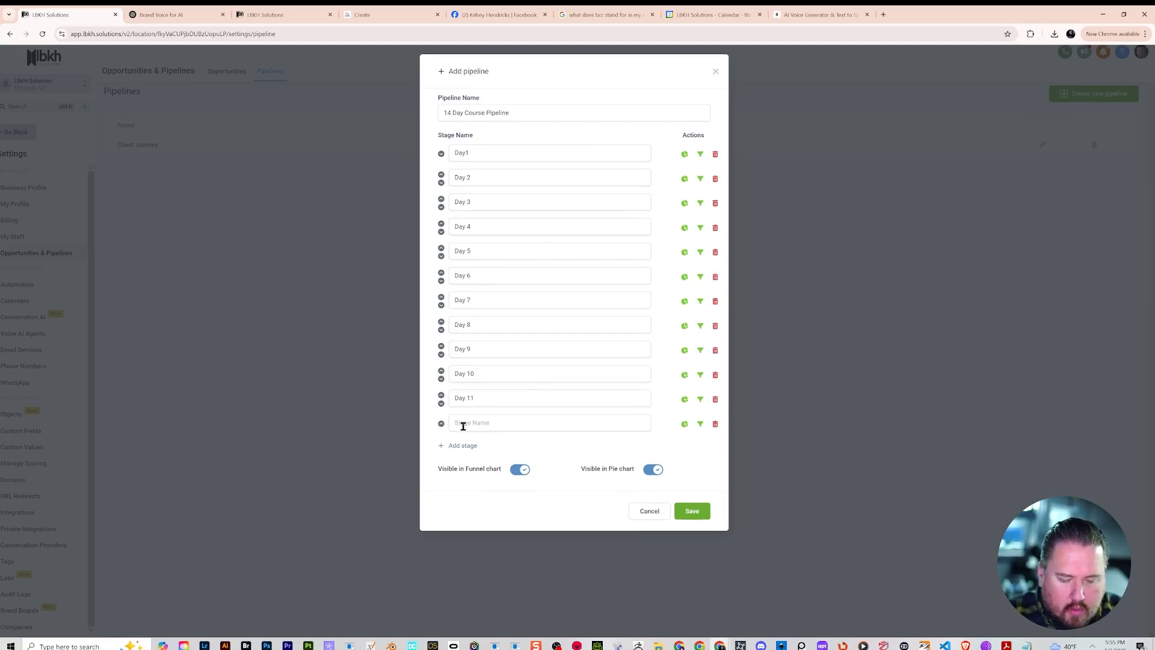
click(486, 421)
text(Da)
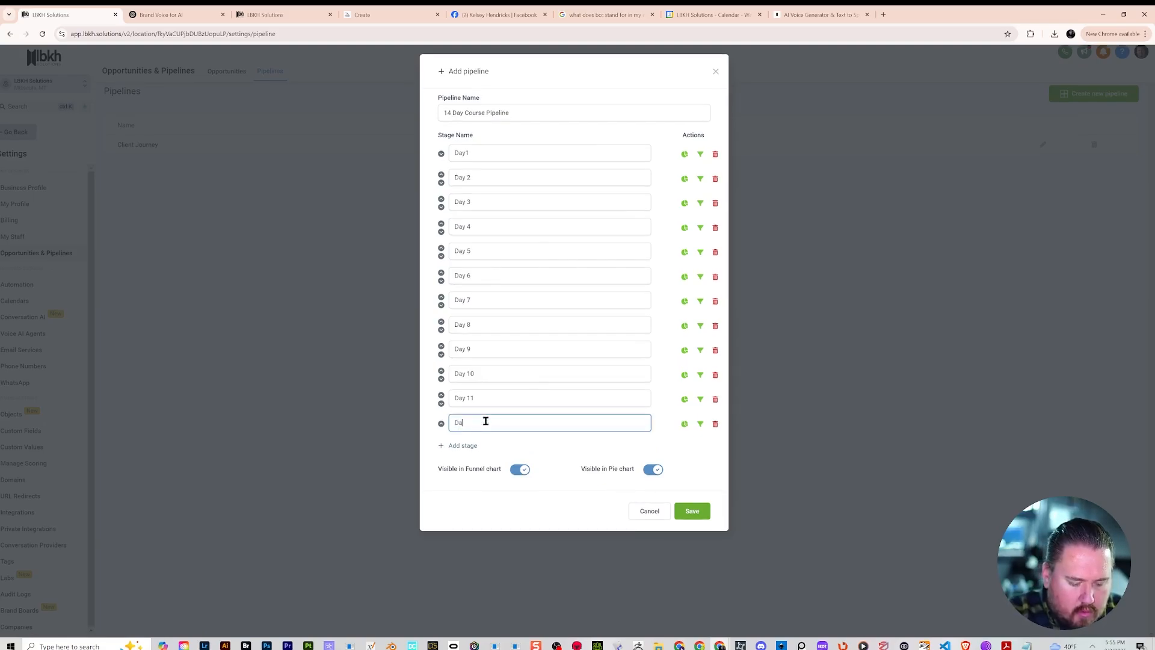
text(y 12)
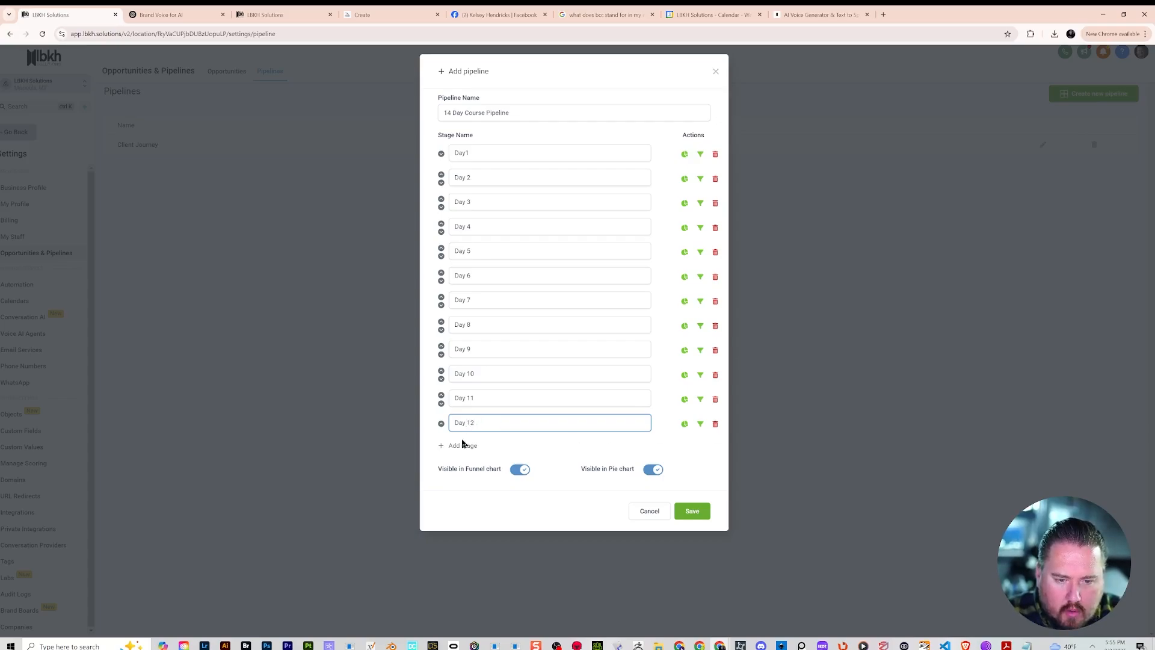
click(464, 446)
click(475, 446)
text(D)
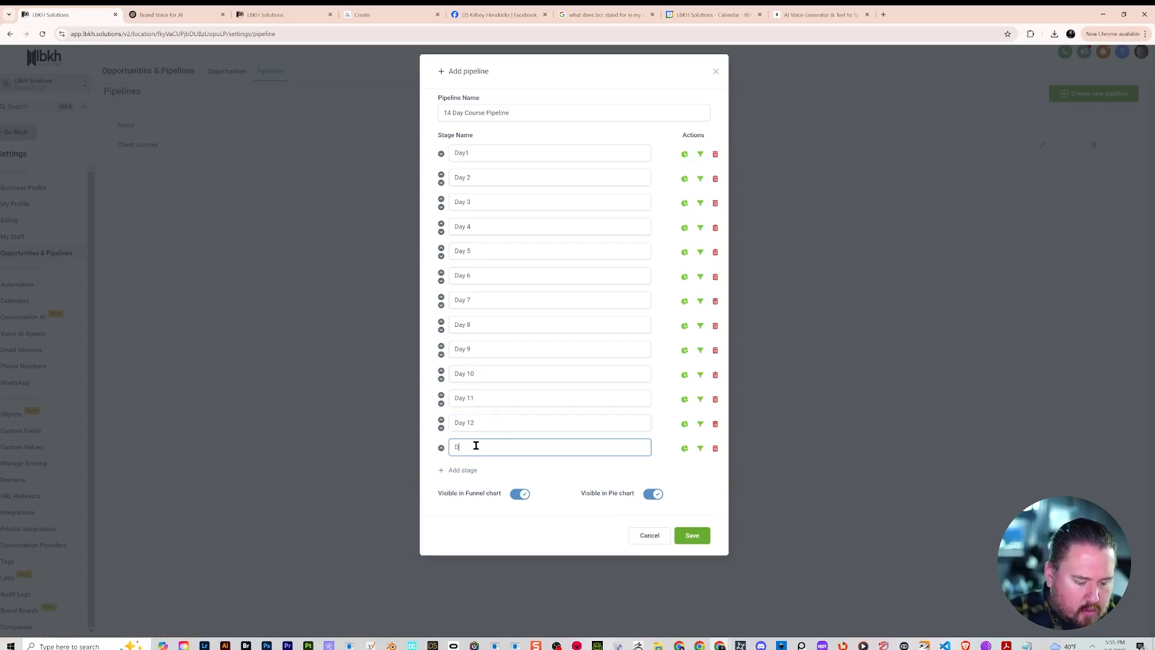
text(ay 13)
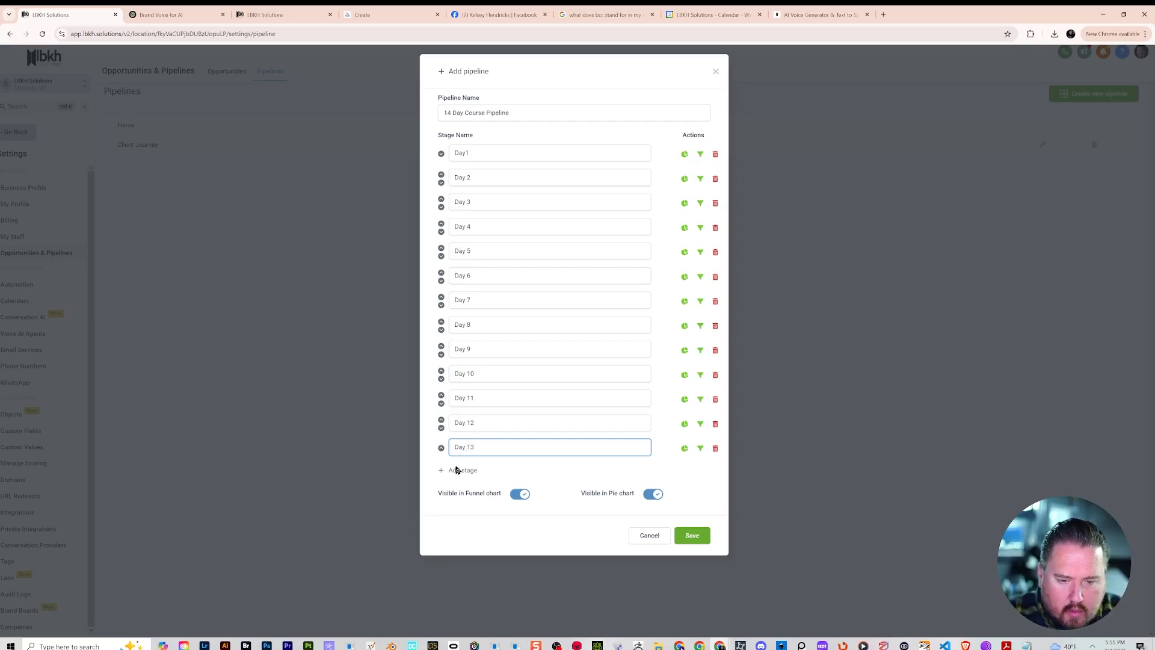
- Add a fourteenth stage named Day 14 to the 14 Day Course Pipeline
click(457, 471)
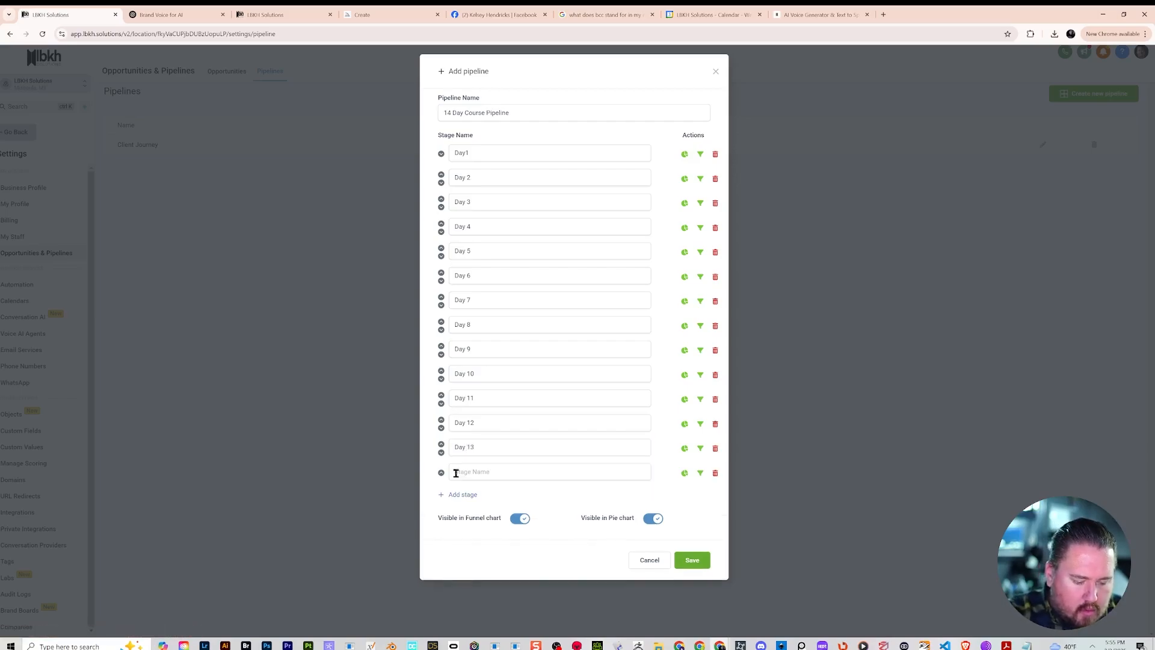
click(456, 473)
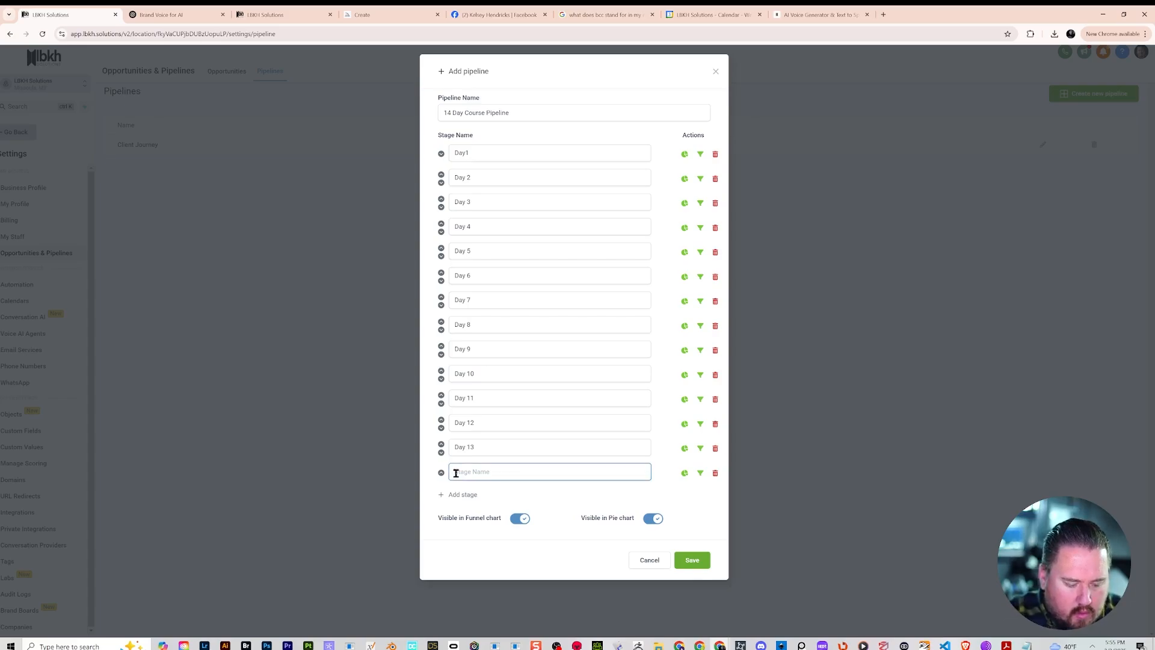
text(Day 14)
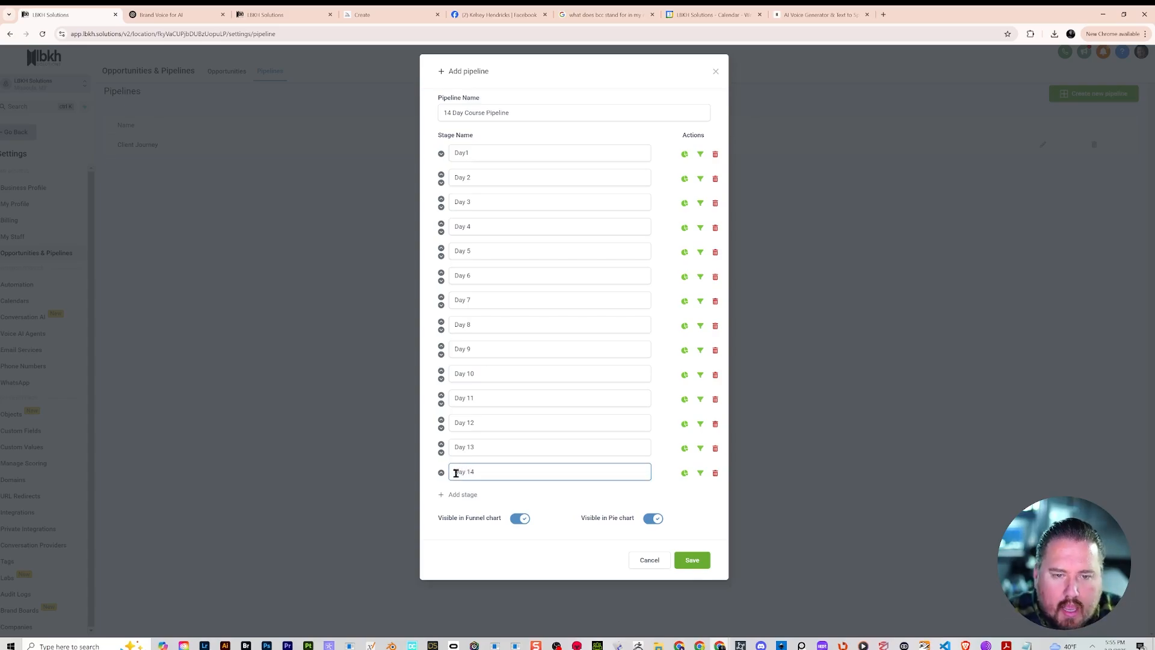
- Add a final stage named CHECK IN after Day 14 and save the 14 Day Course Pipeline
click(470, 497)
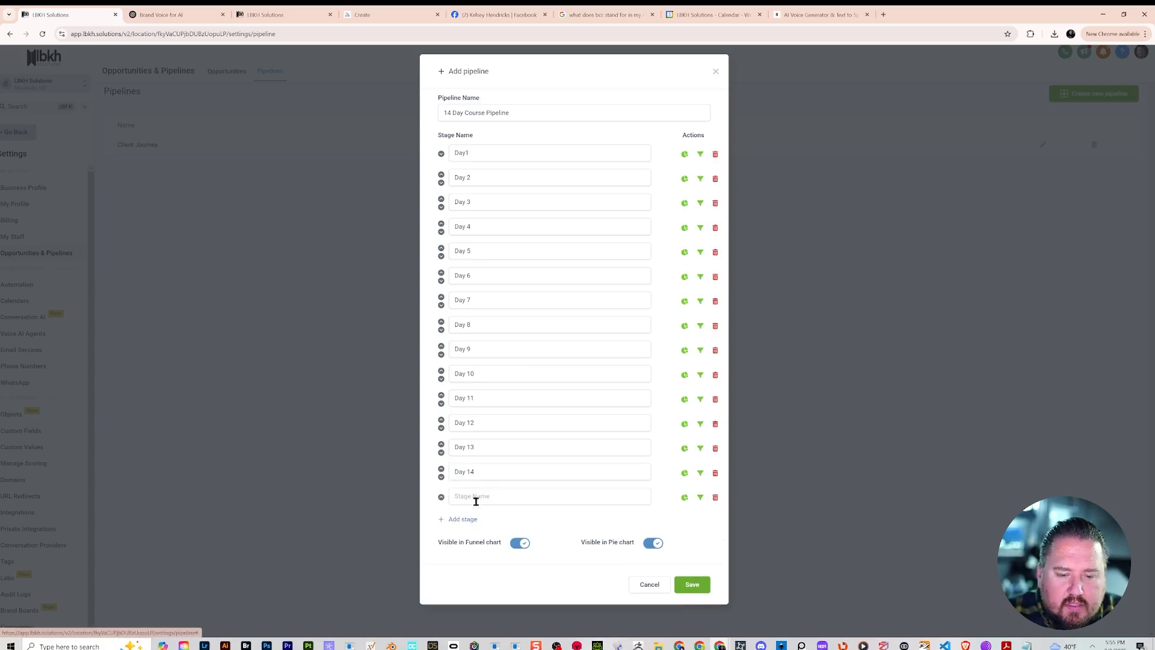
click(481, 497)
text(CHEC)
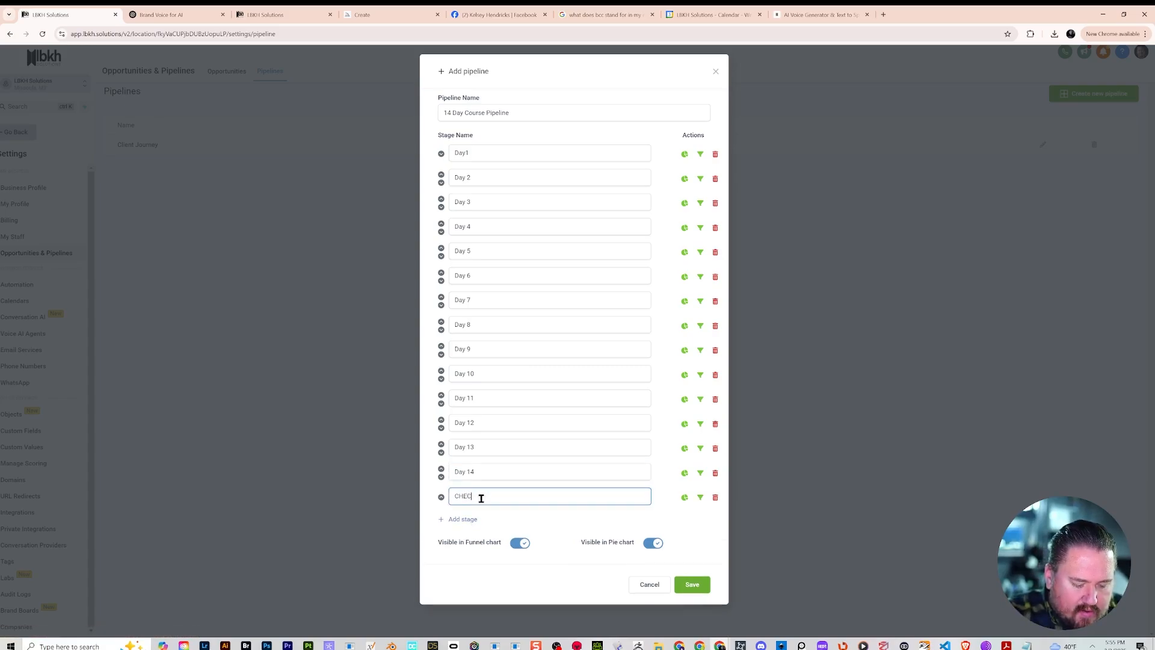
text(K IN)
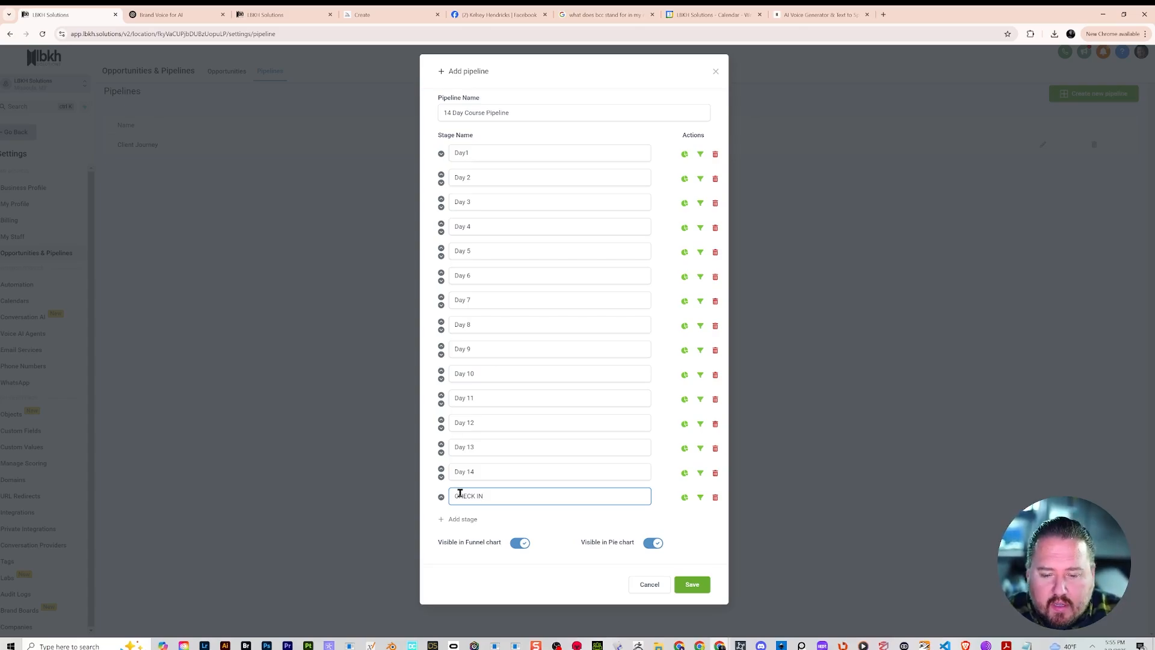
click(693, 582)
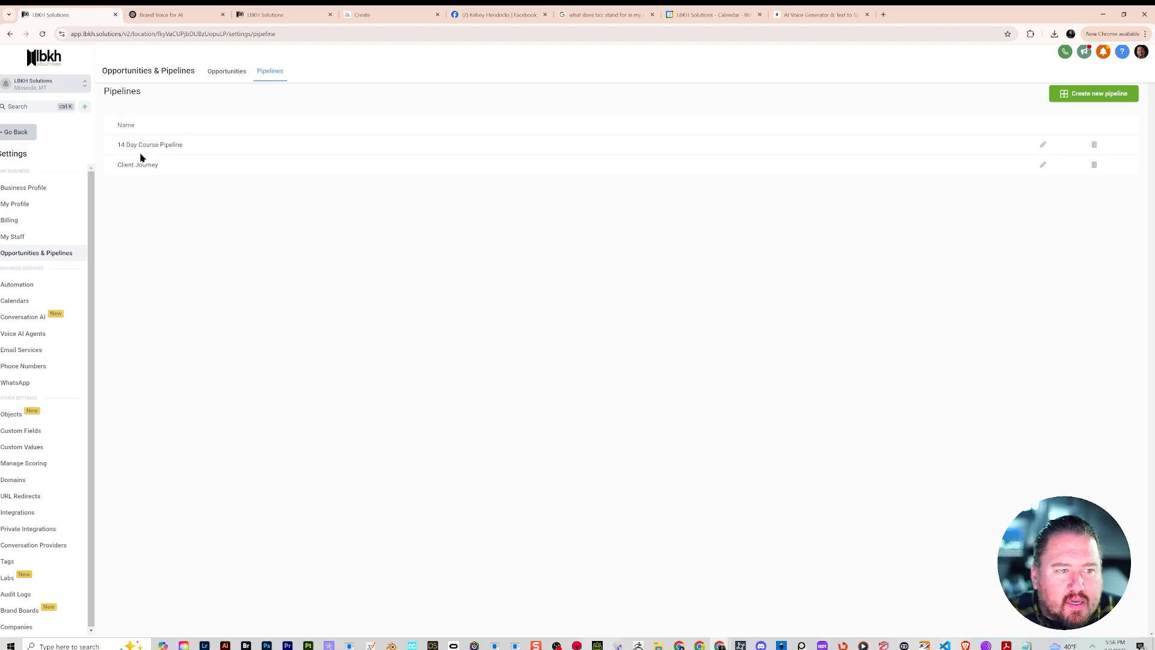
- Open the Client Journey pipeline to review its stages, and save it without edits
click(1043, 165)
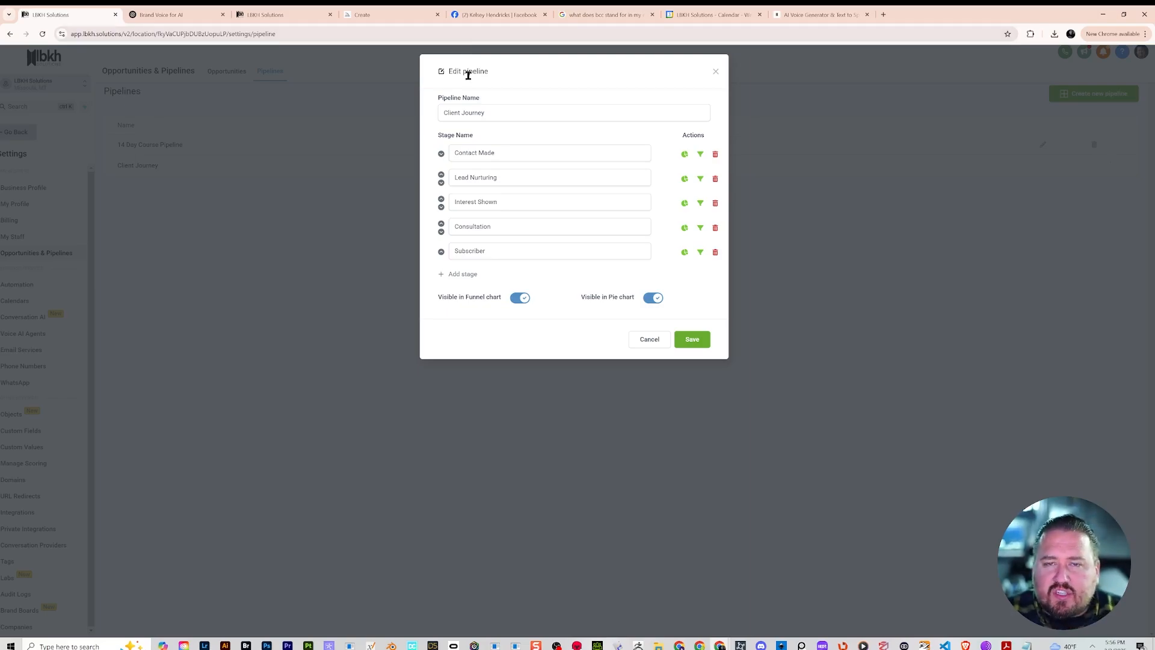
click(692, 340)
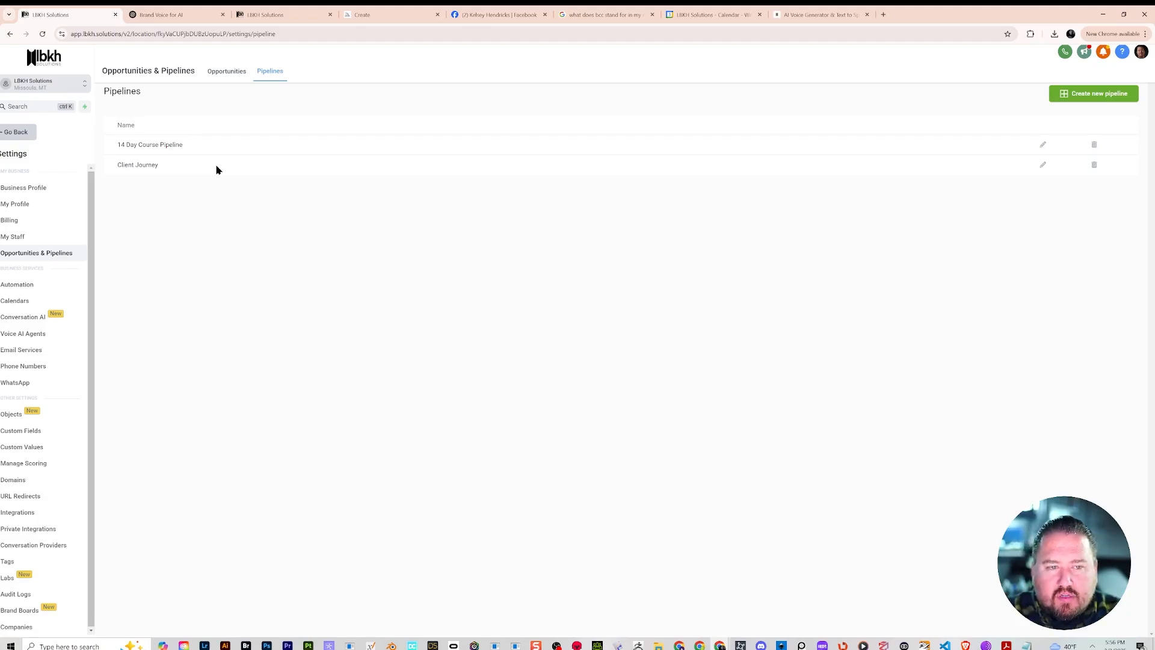
- Switch to the Montana Tattoo Company account and review the stages of the pipeline numbered 10, closing it without changes
click(226, 74)
click(267, 73)
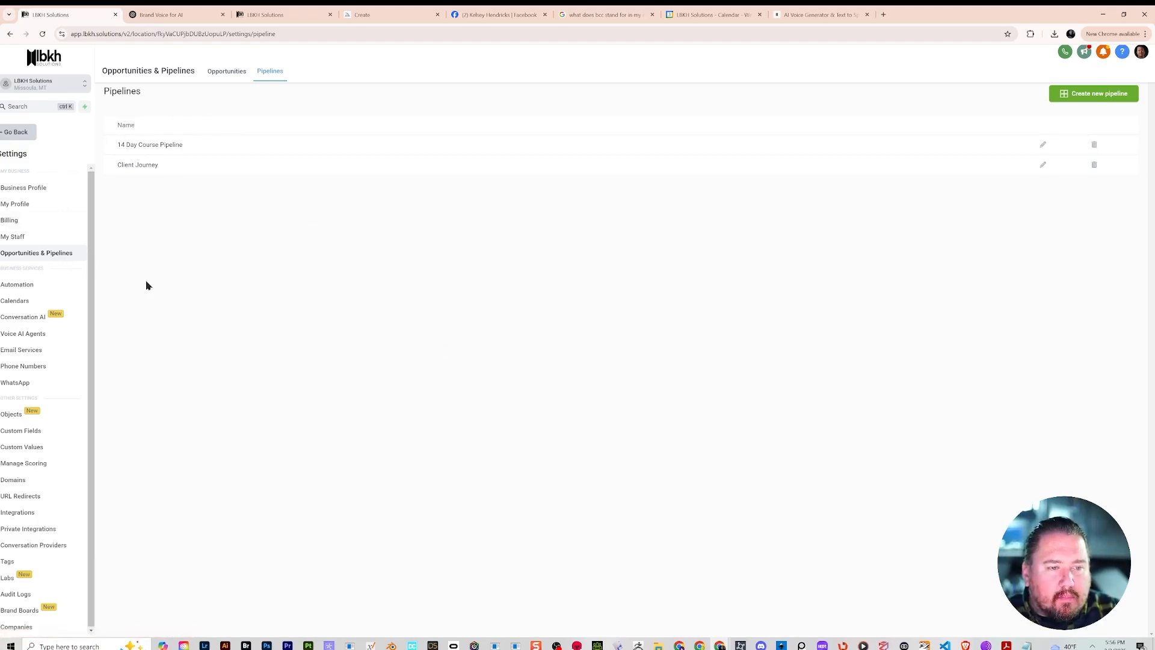
click(53, 84)
click(185, 151)
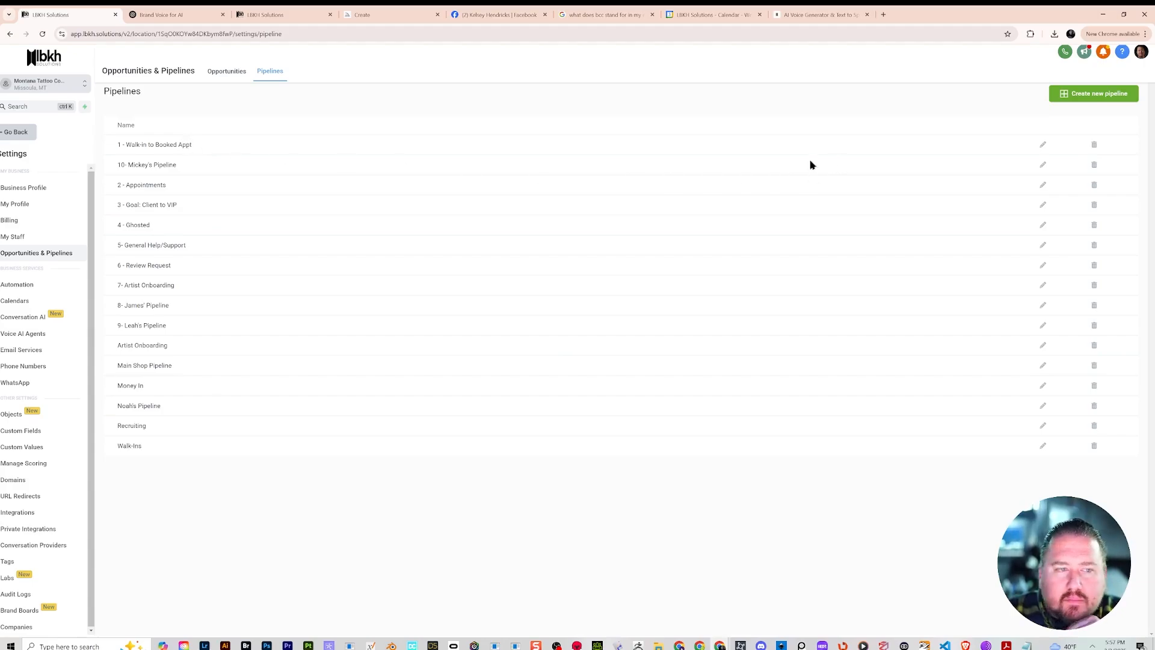
click(1043, 166)
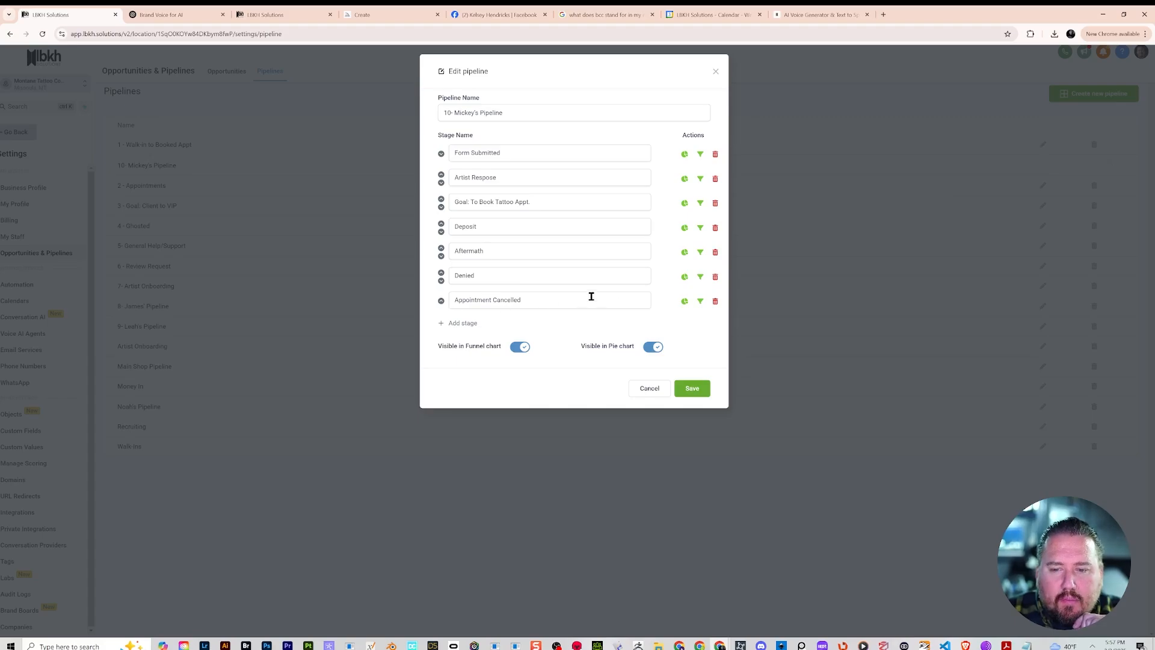
click(716, 74)
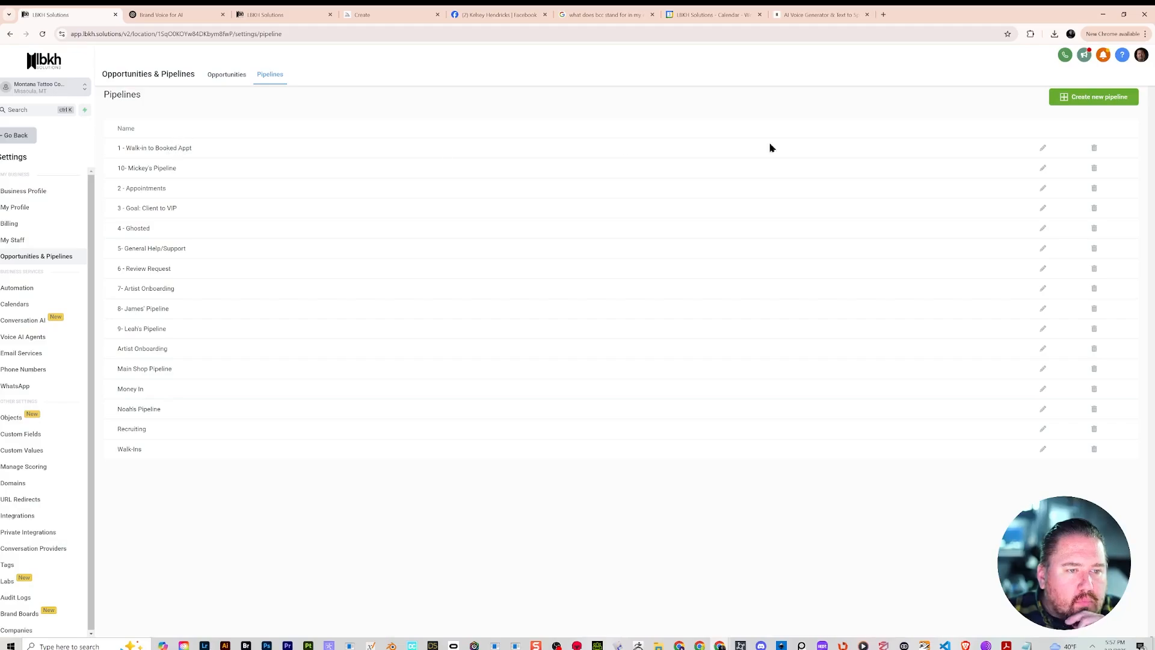
- Review the stages of the 1 - Walk-in to Booked Appt pipeline, including Magic Made, and save it without edits
click(1042, 150)
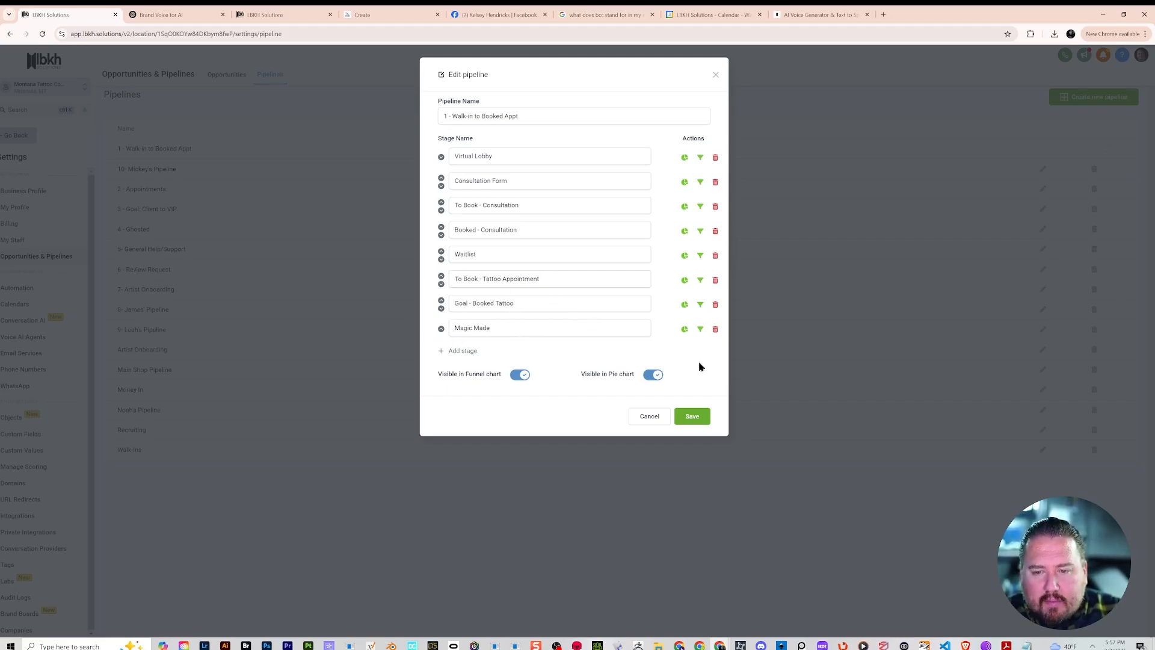
click(684, 331)
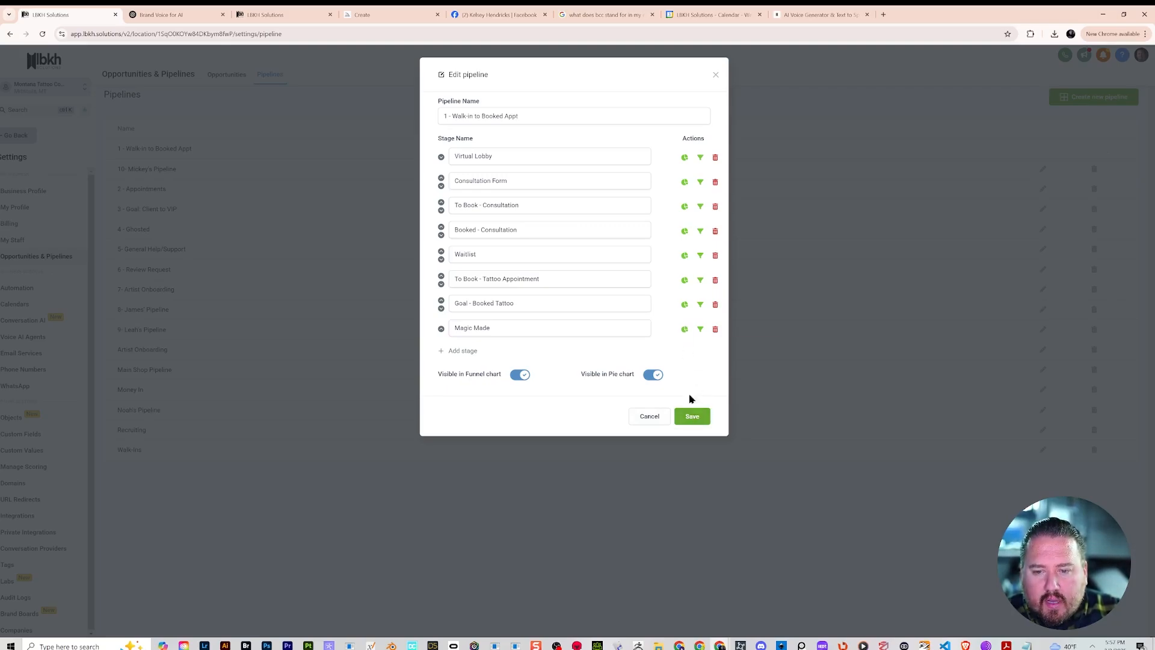
click(696, 418)
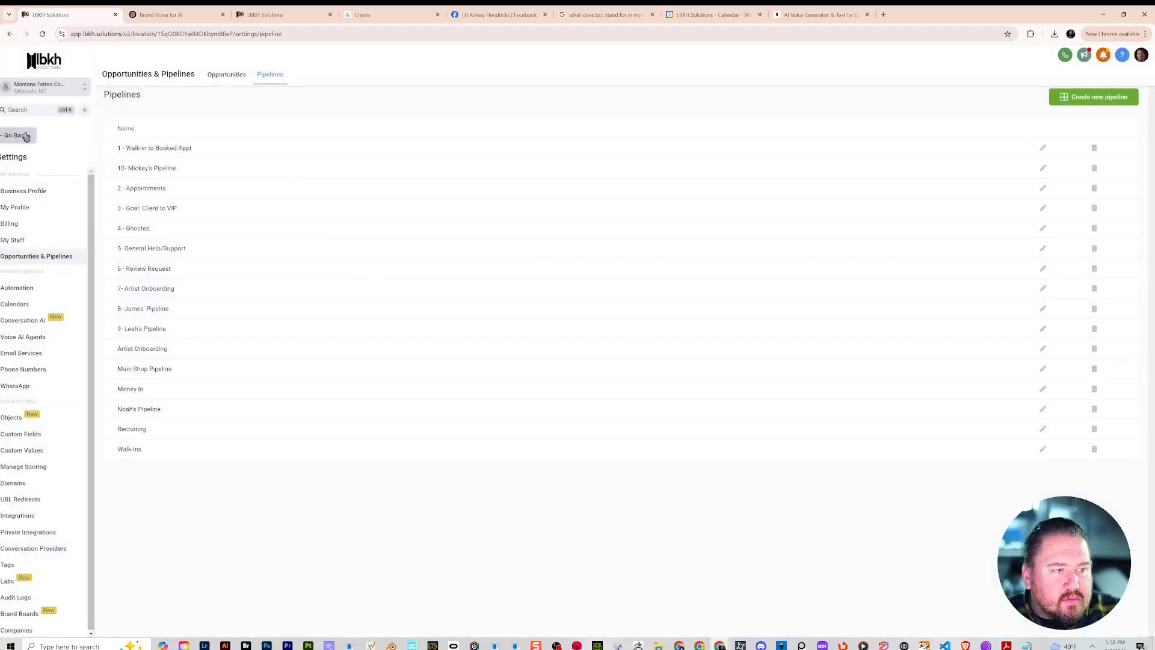
- Leave the settings to view the Montana Tattoo Company dashboard, and check which other dashboards are available
click(24, 135)
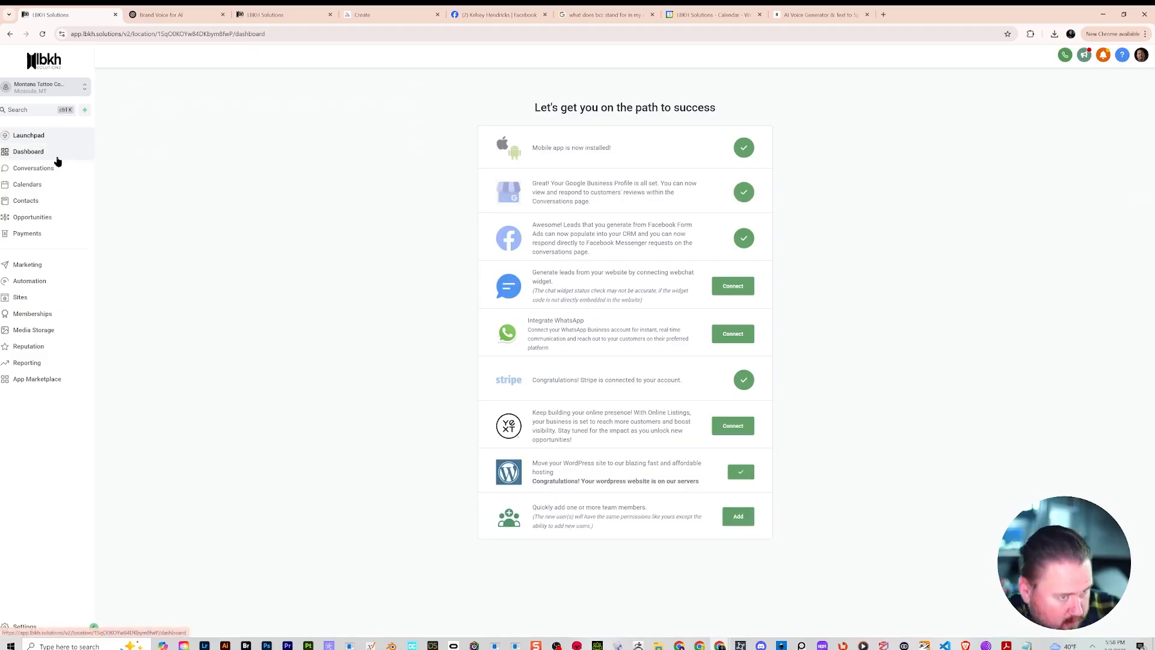
click(58, 160)
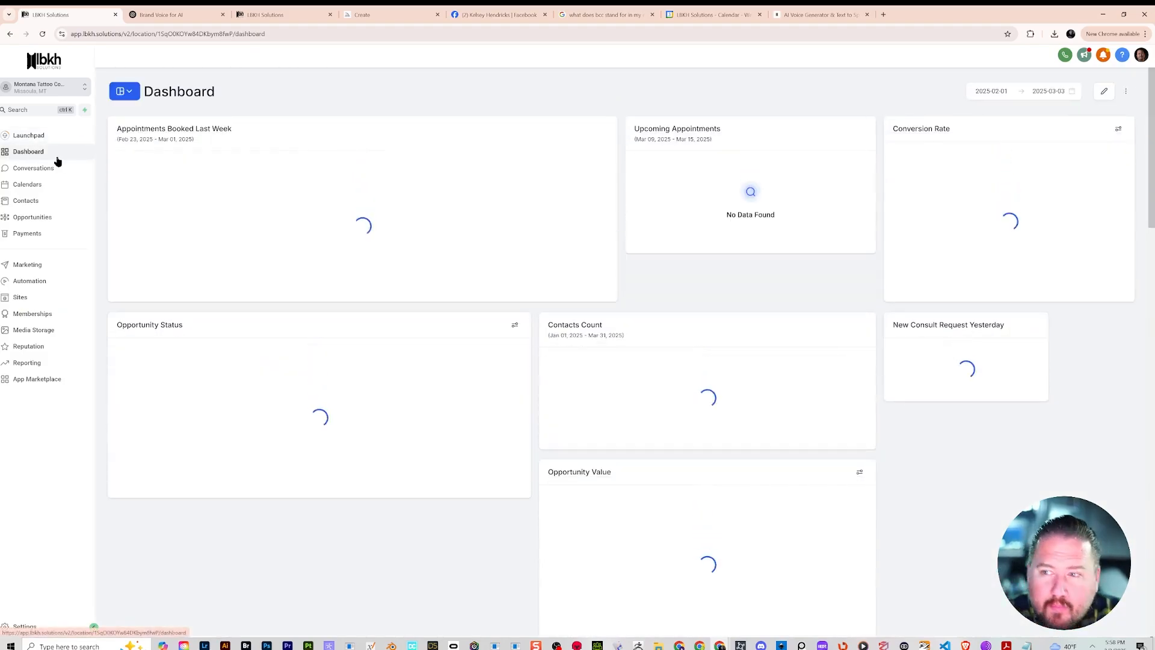
click(129, 94)
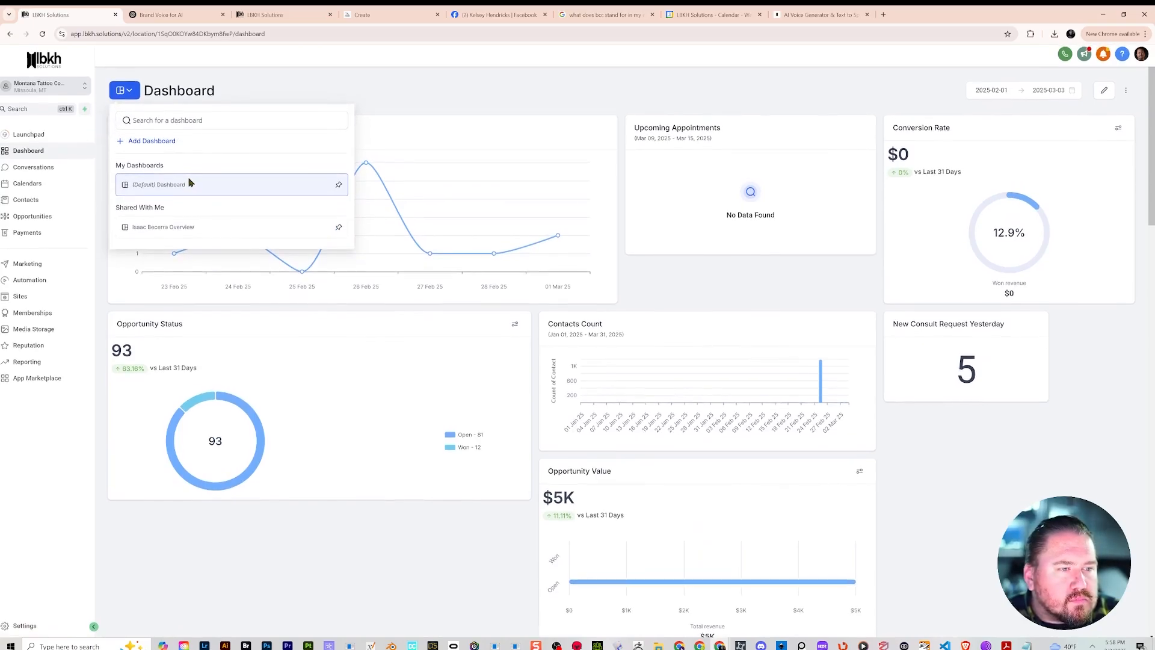
click(255, 88)
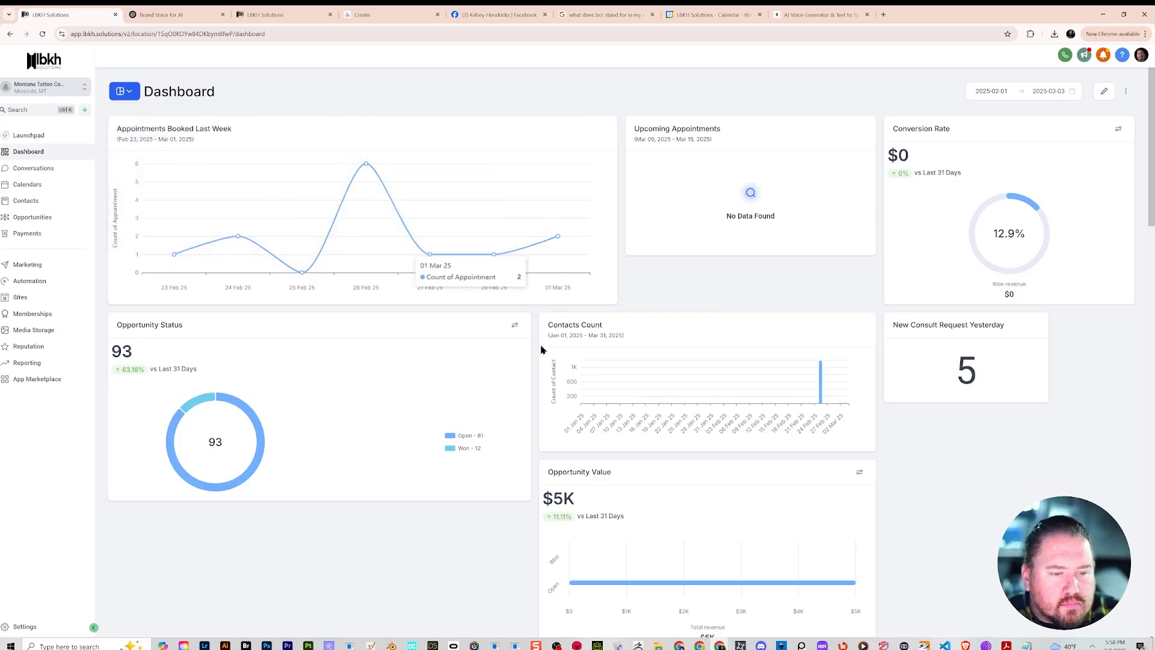
- Put the dashboard into edit mode and search the available widgets for "pipeline"
click(1104, 92)
click(1091, 93)
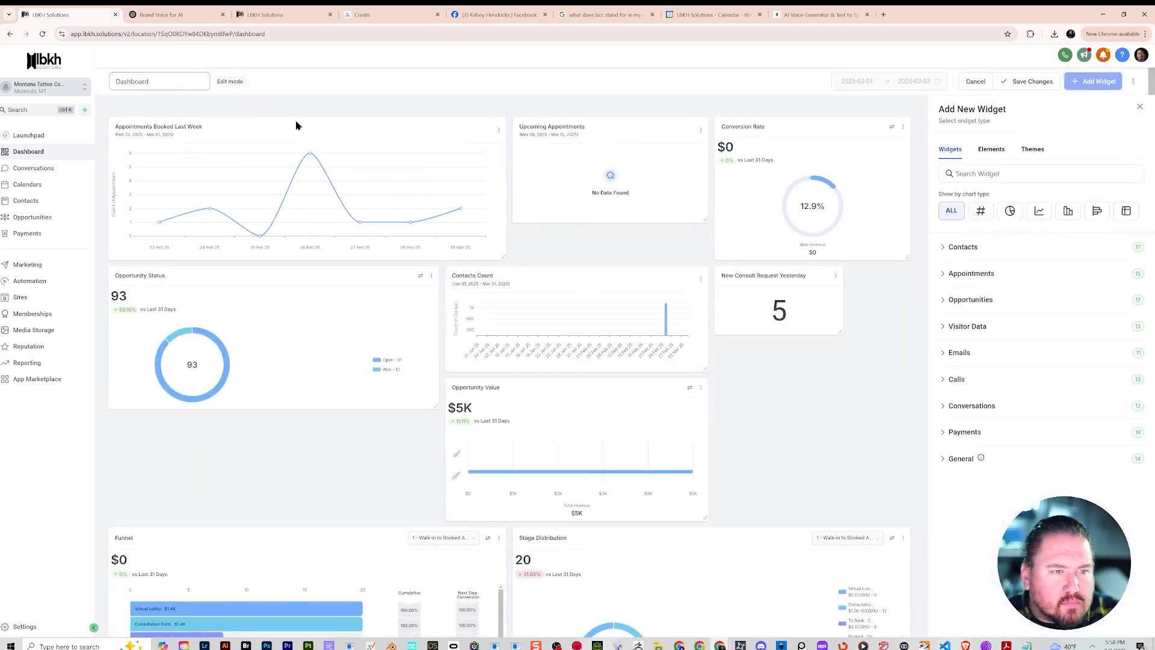
click(1035, 175)
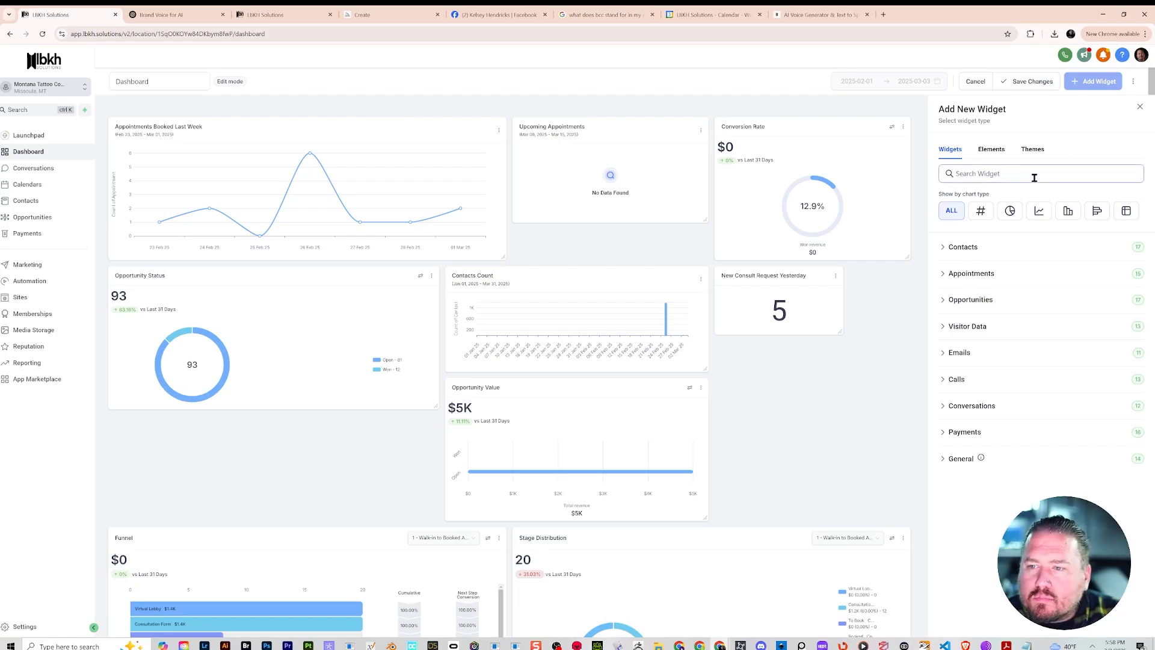
text(pipeline)
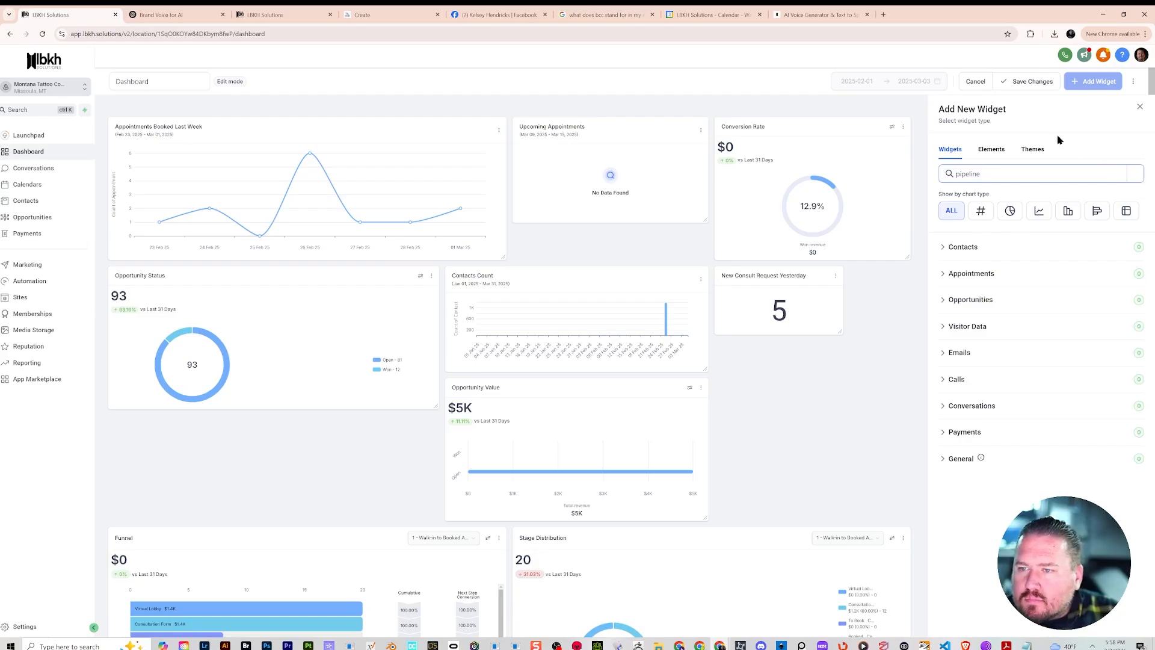
- Check the Elements and Themes options for the dashboard, and return to the full widget list
click(992, 150)
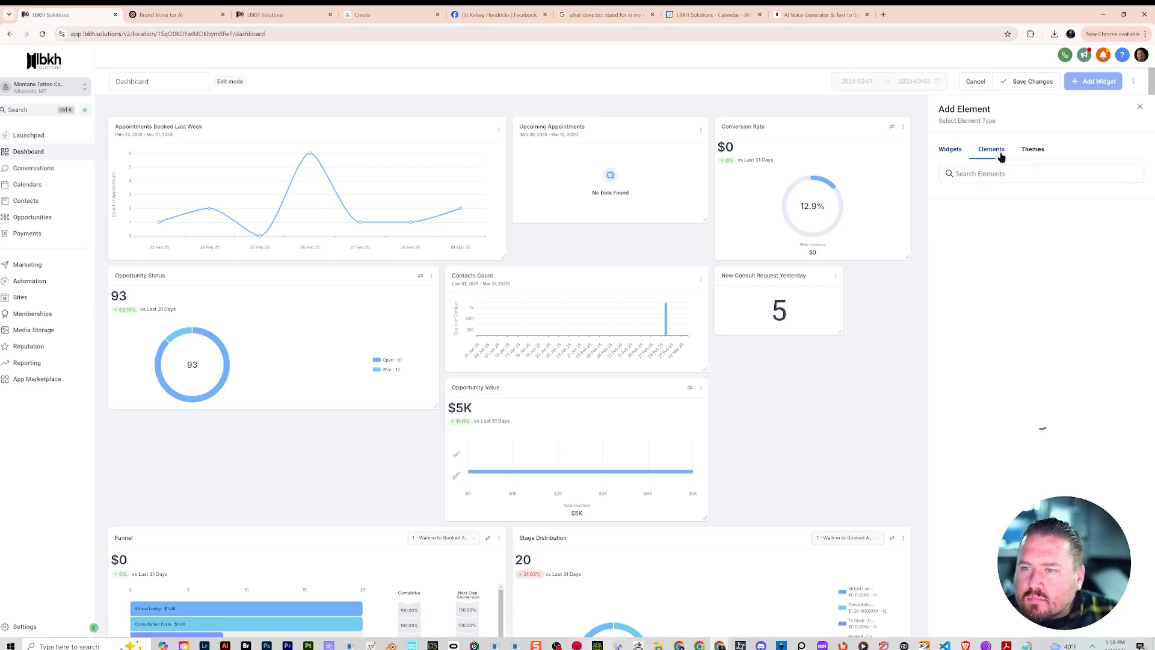
click(1033, 151)
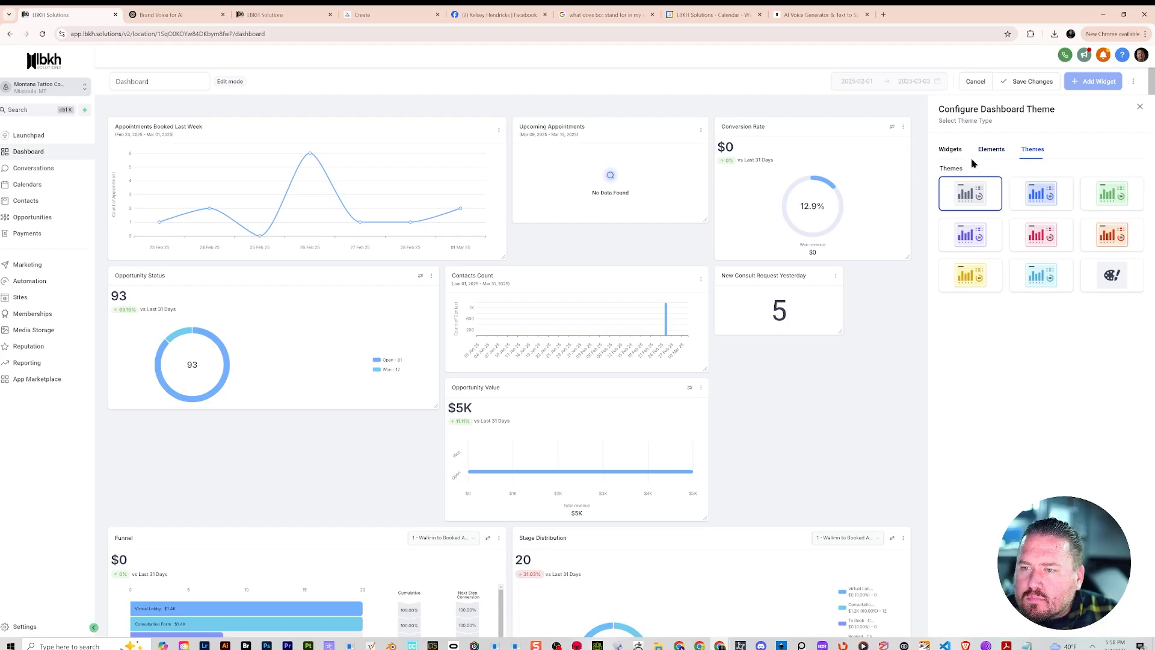
click(949, 149)
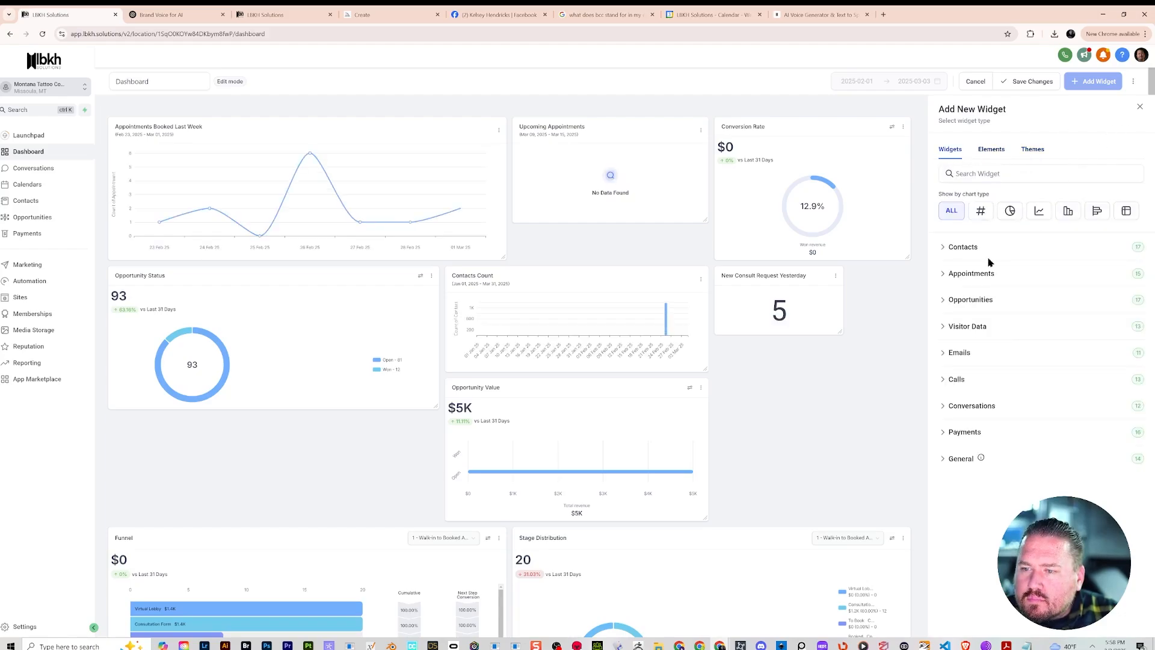
- Look through the Opportunities widgets for one that visualises a pipeline
click(956, 302)
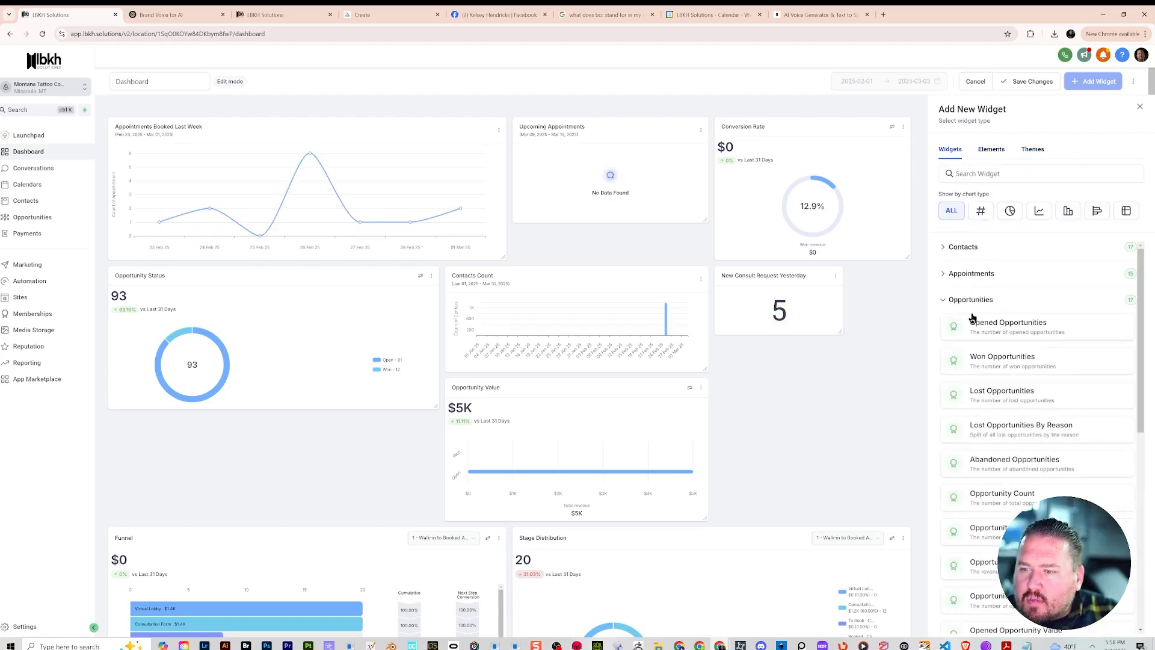
scroll(1001, 279, down, 3)
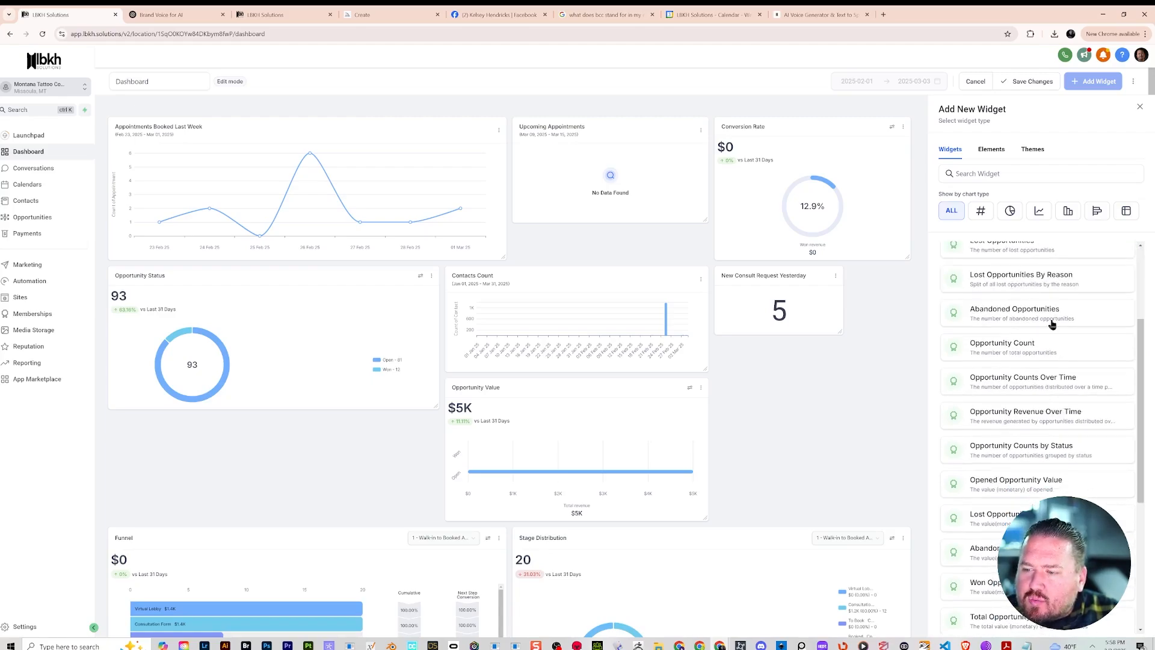
scroll(987, 433, down, 3)
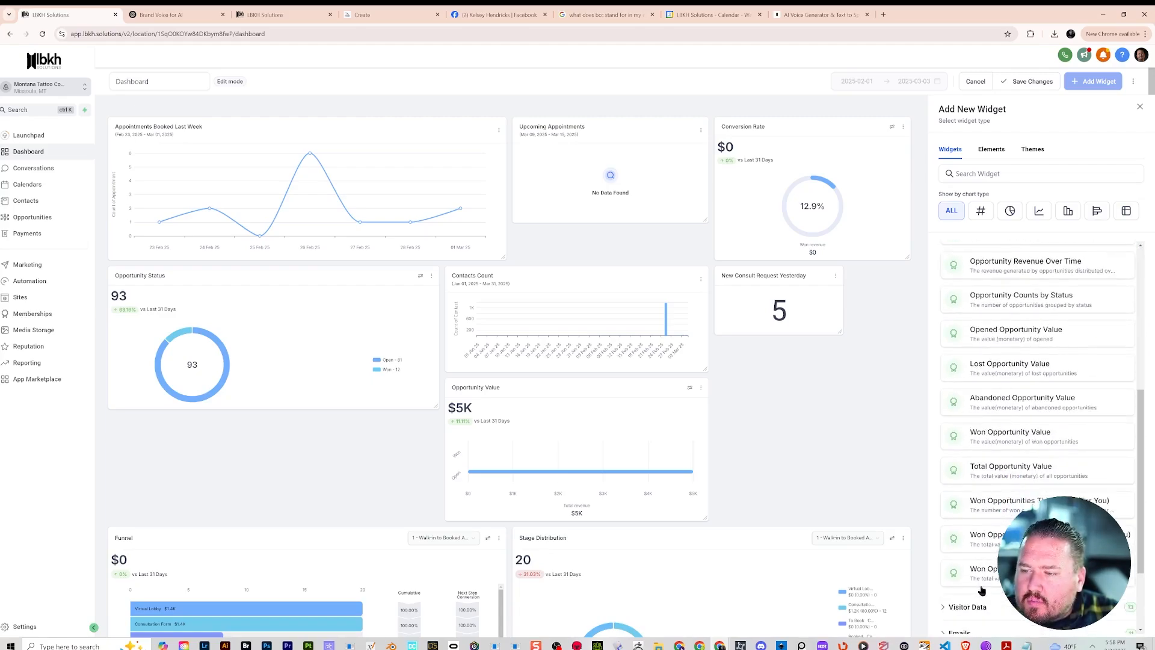
scroll(993, 415, down, 2)
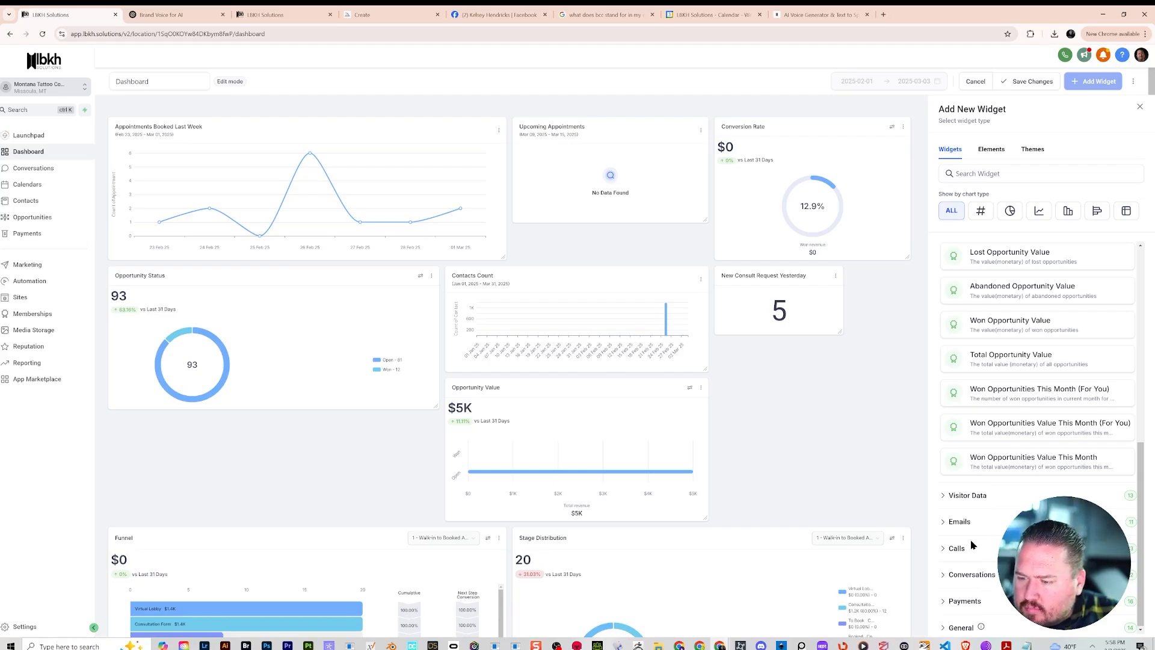
scroll(973, 544, down, 1)
scroll(957, 632, up, 3)
scroll(950, 581, down, 3)
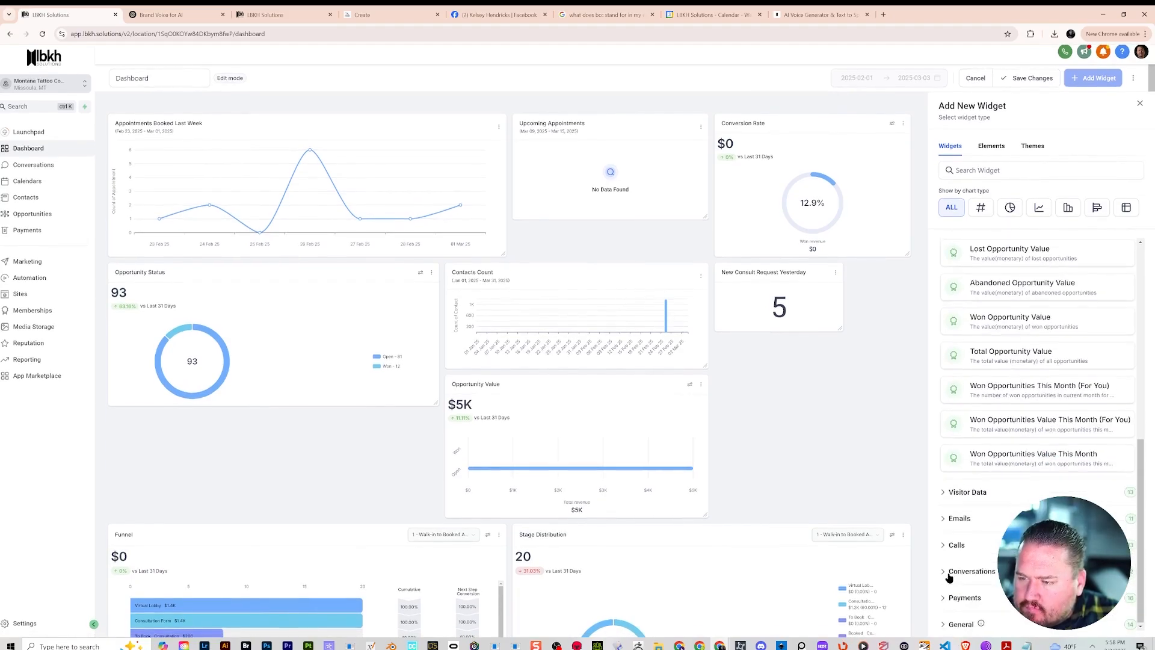
- Look through the General widgets, including Funnel and Stages Distribution, for a suitable pipeline view
click(947, 630)
scroll(971, 364, down, 8)
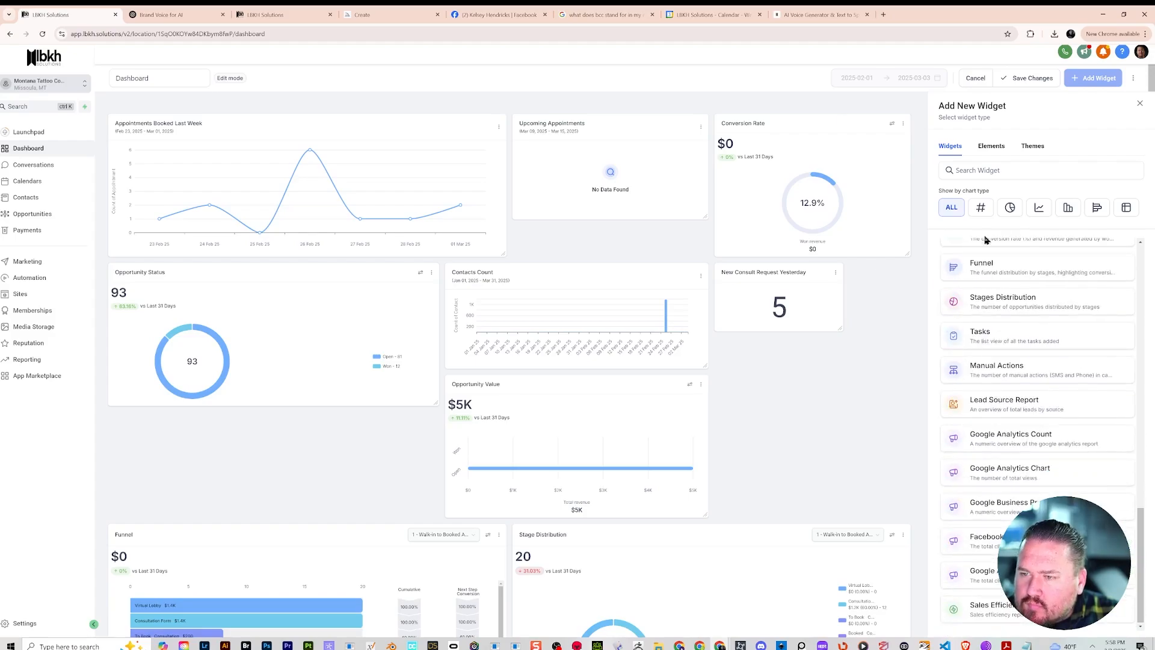
scroll(986, 252, up, 3)
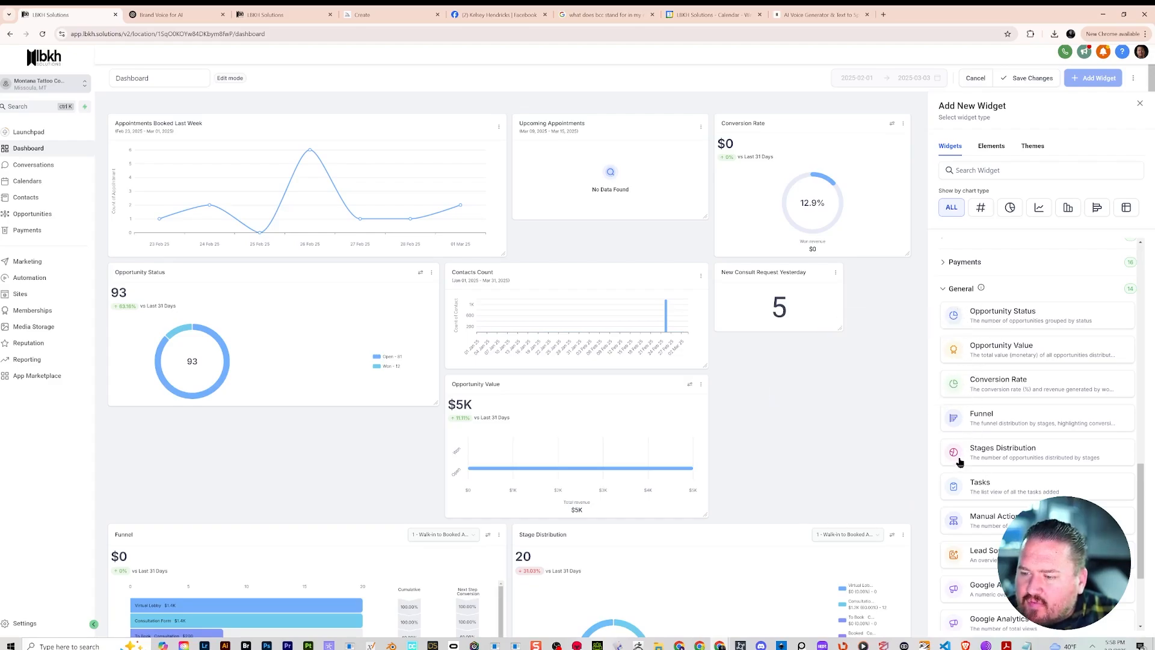
scroll(961, 471, down, 3)
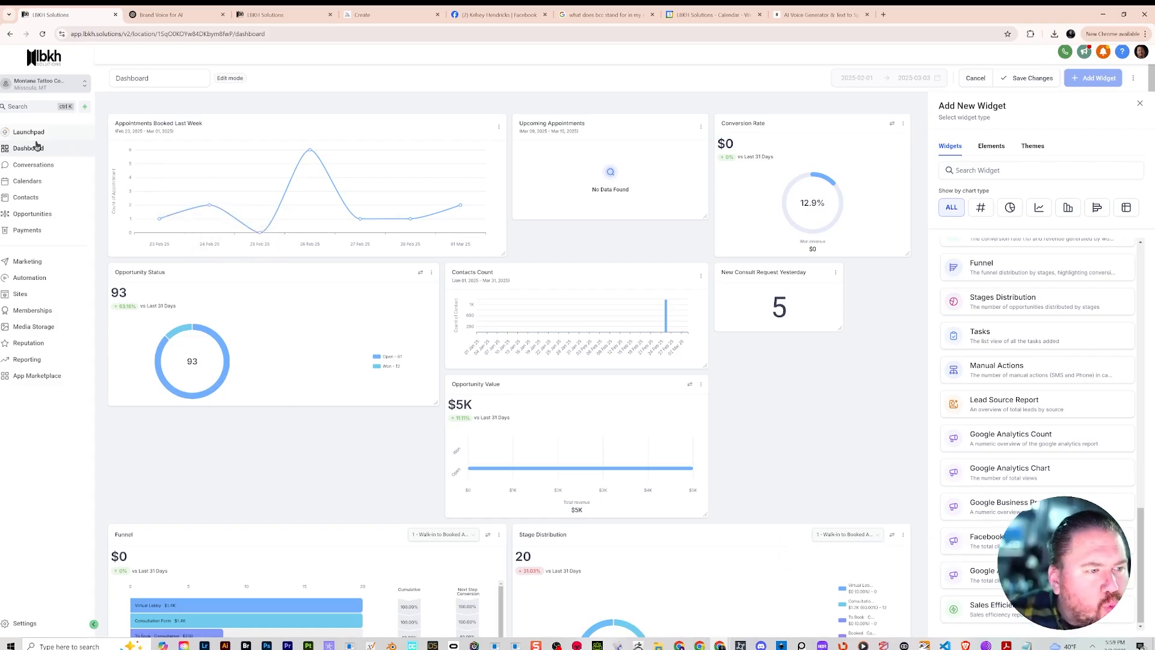
- Leave dashboard editing without saving and open the Custom Reports page in Reporting
click(47, 364)
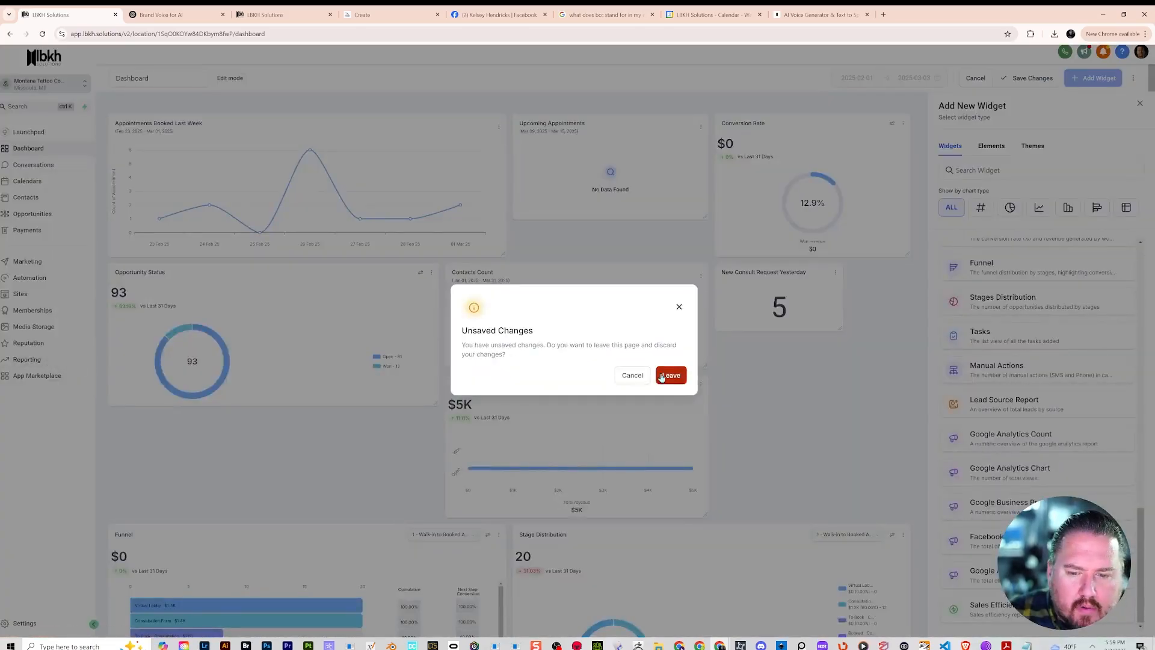
click(639, 377)
click(30, 359)
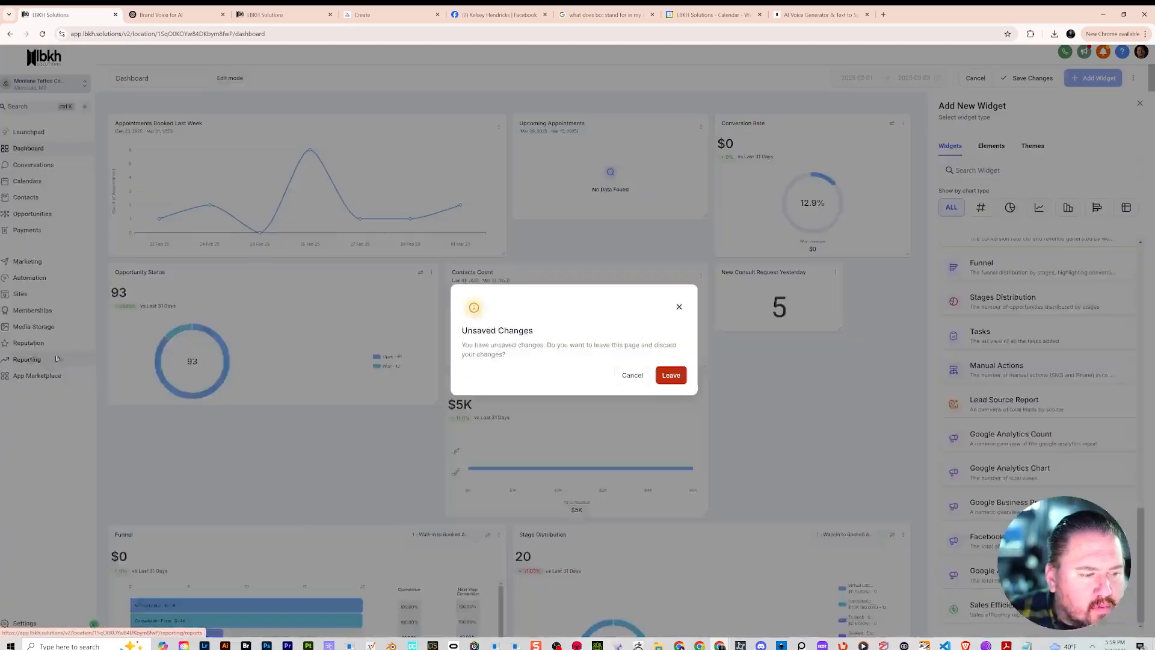
click(672, 376)
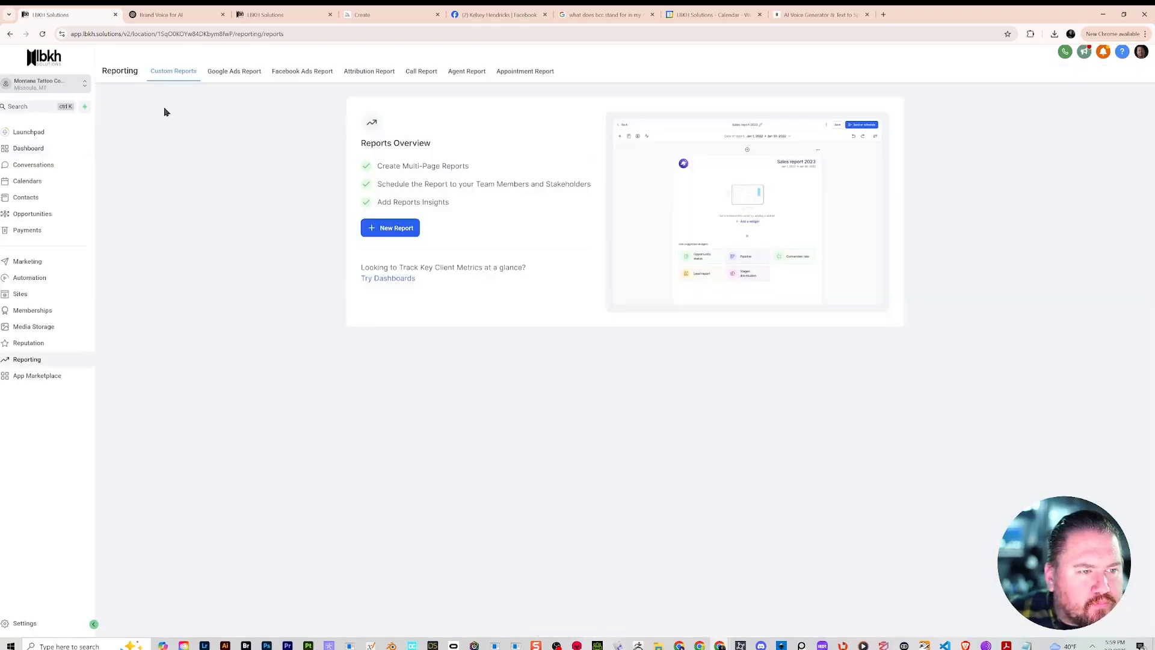
- Return to the dashboard and open the account's Business Profile settings
click(38, 150)
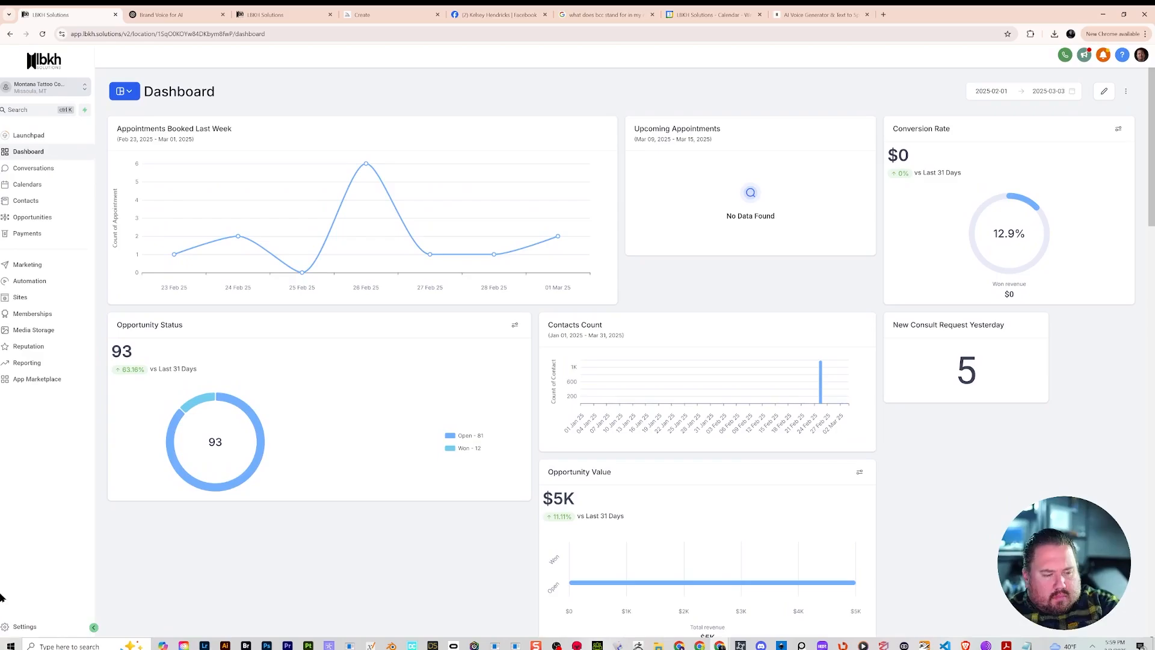
click(24, 627)
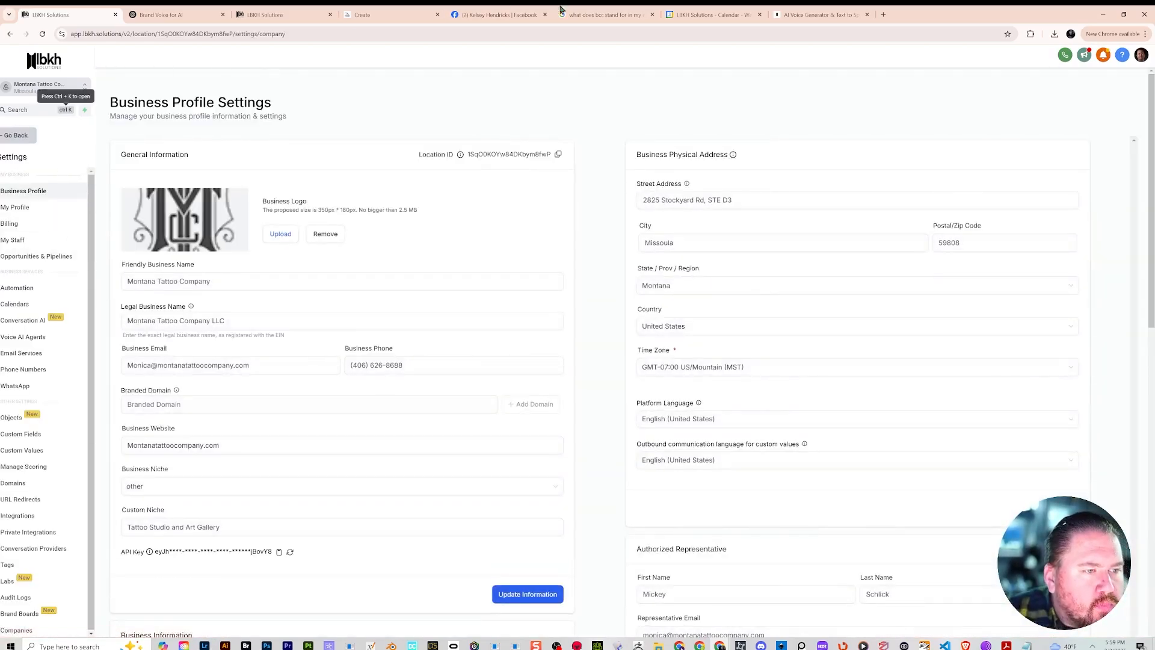
- Switch to the ElevenLabs page and run a Google search for "pipeline visualisation gohoghlevel" in its place
click(810, 11)
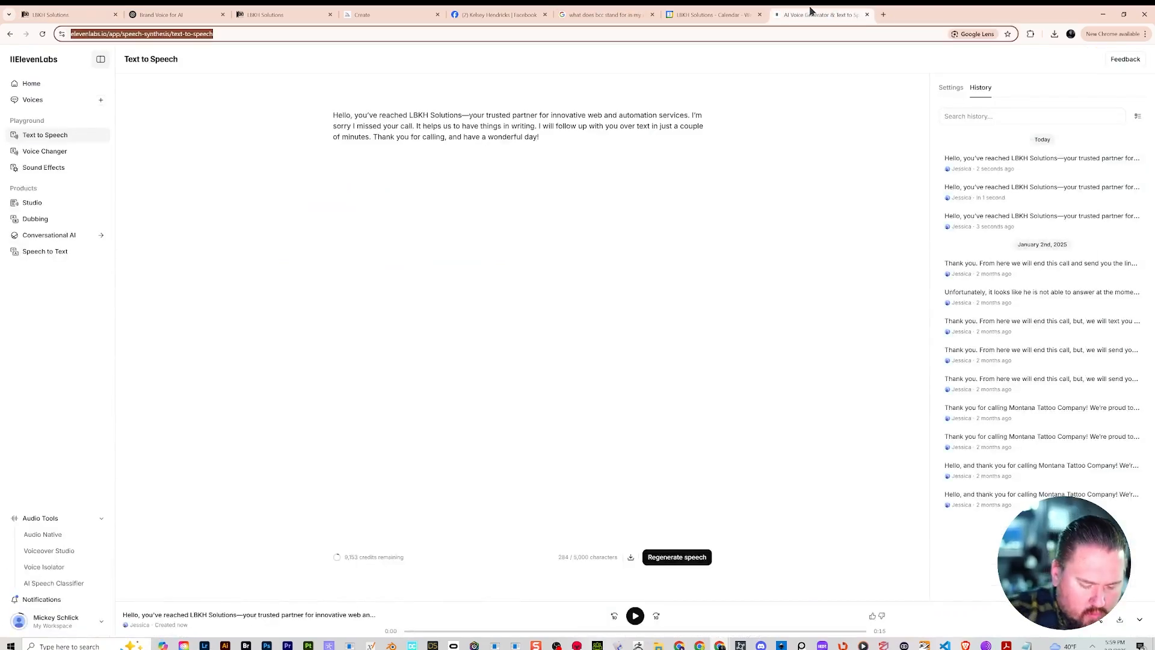
text(pipeline vi)
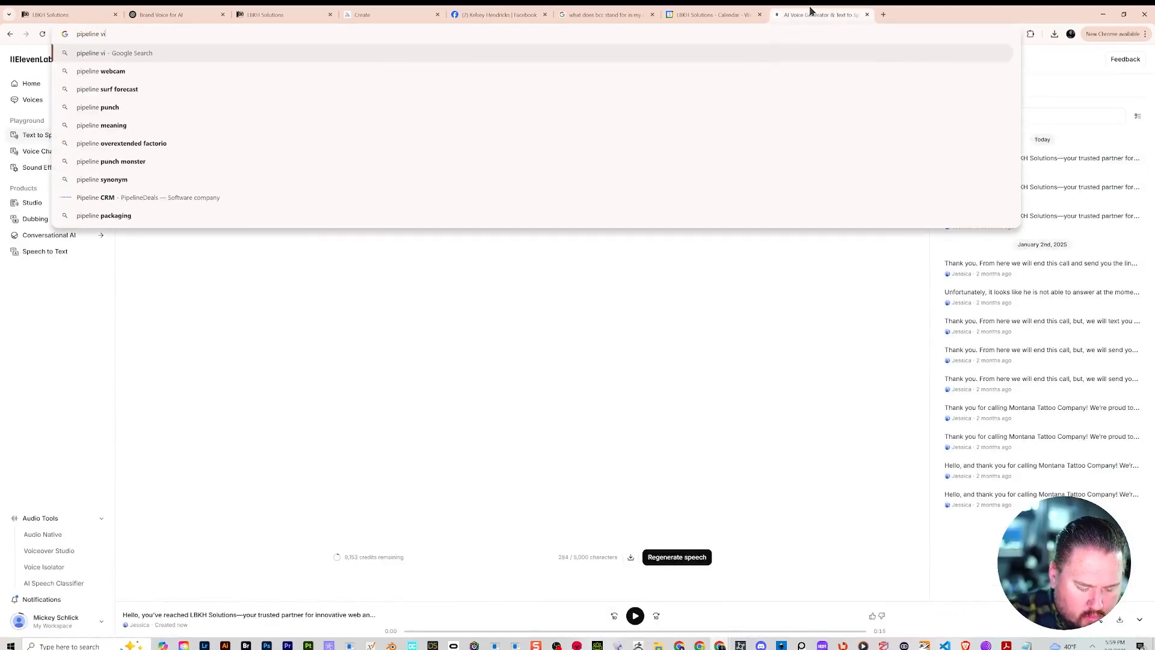
text(sualisat)
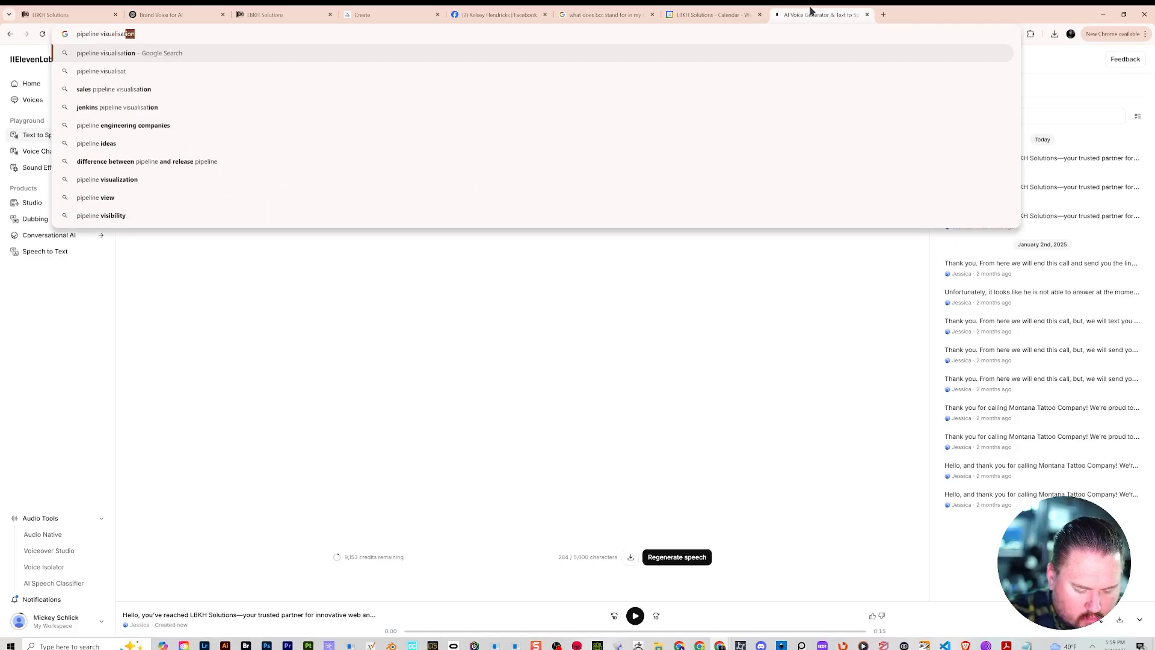
text(ion gohogh)
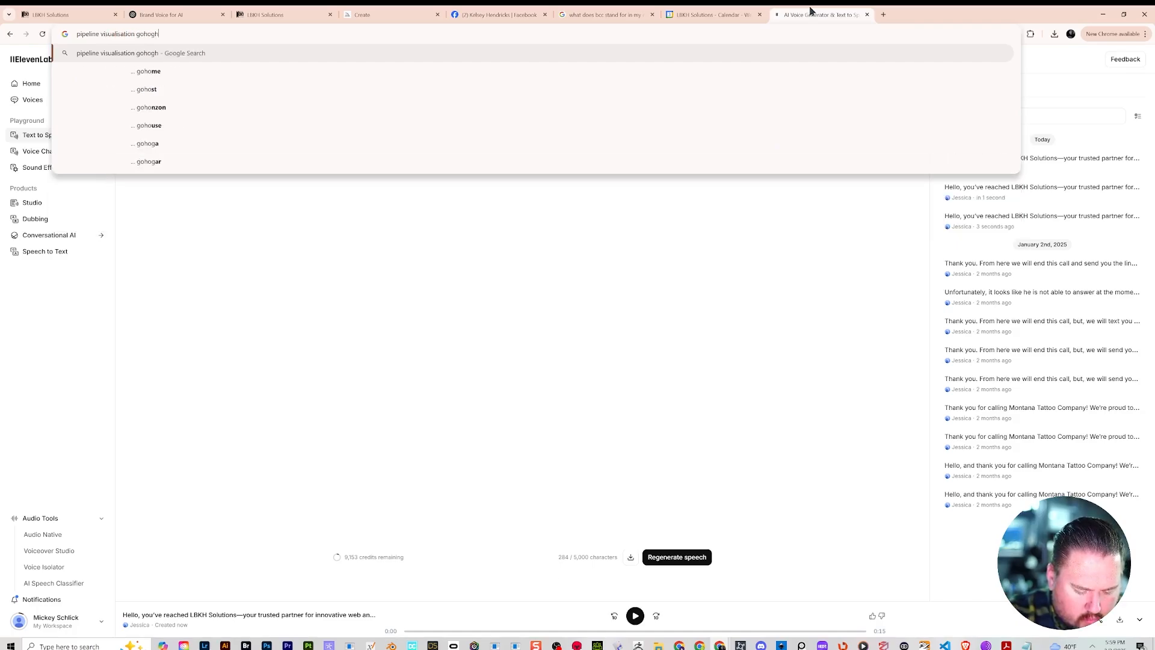
text(level)
key(Return)
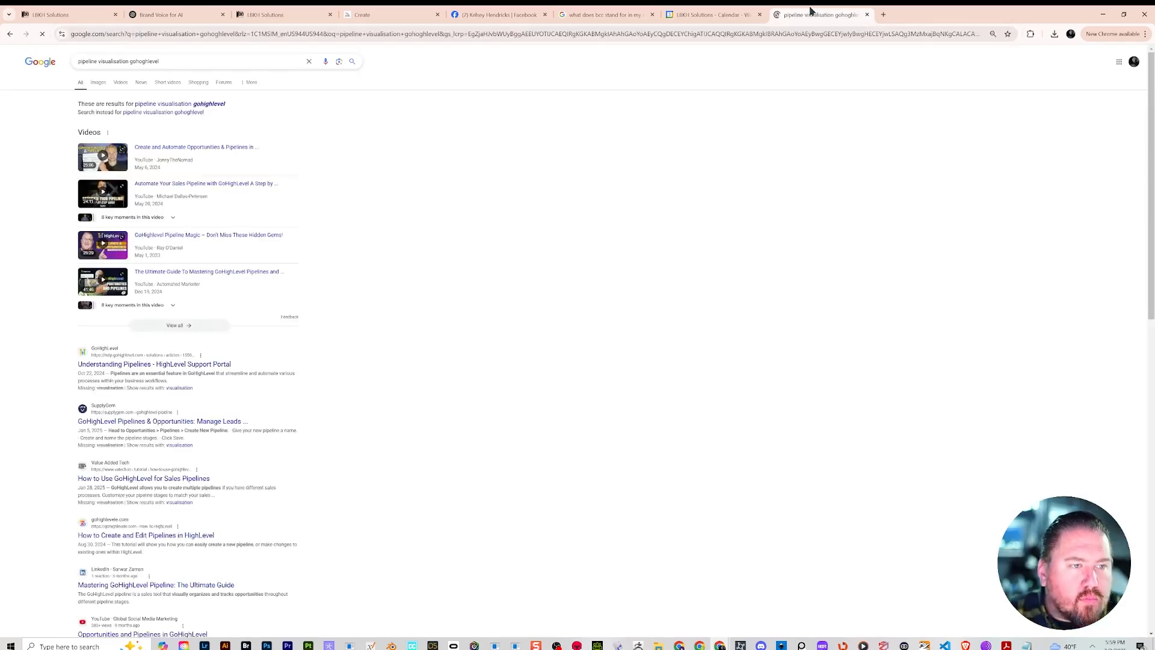
- Open the HighLevel Support Portal article "Understanding Pipelines", read through its Pipeline Stages and Best Practices sections, and close it
click(176, 370)
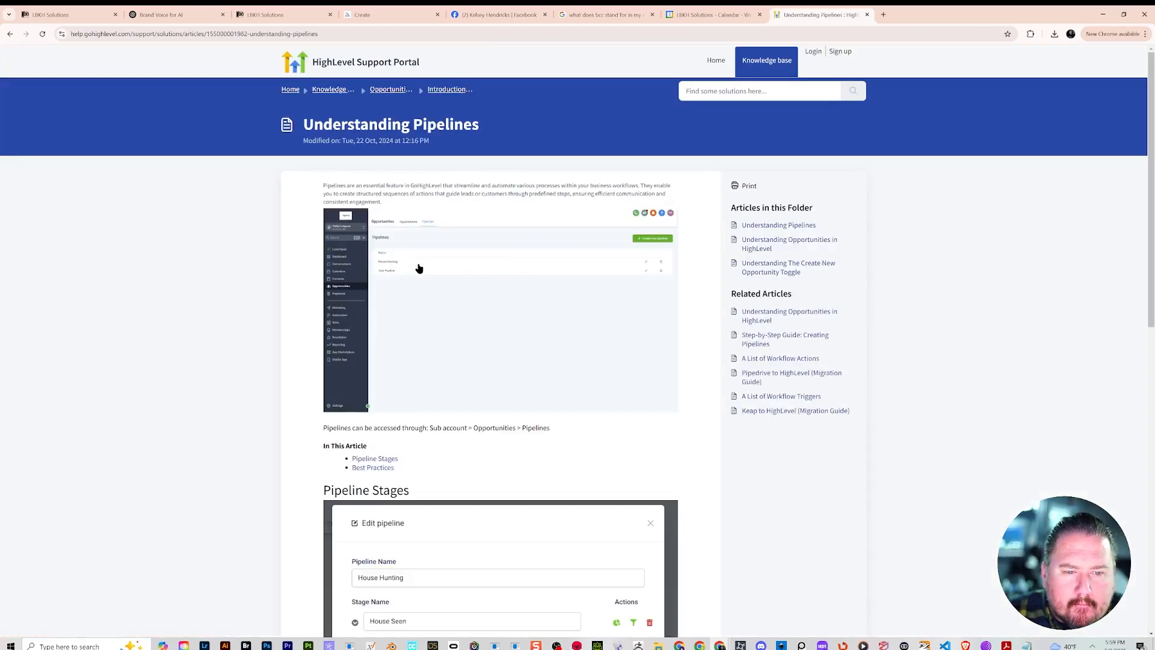
scroll(419, 268, down, 5)
scroll(393, 248, up, 2)
scroll(433, 299, down, 8)
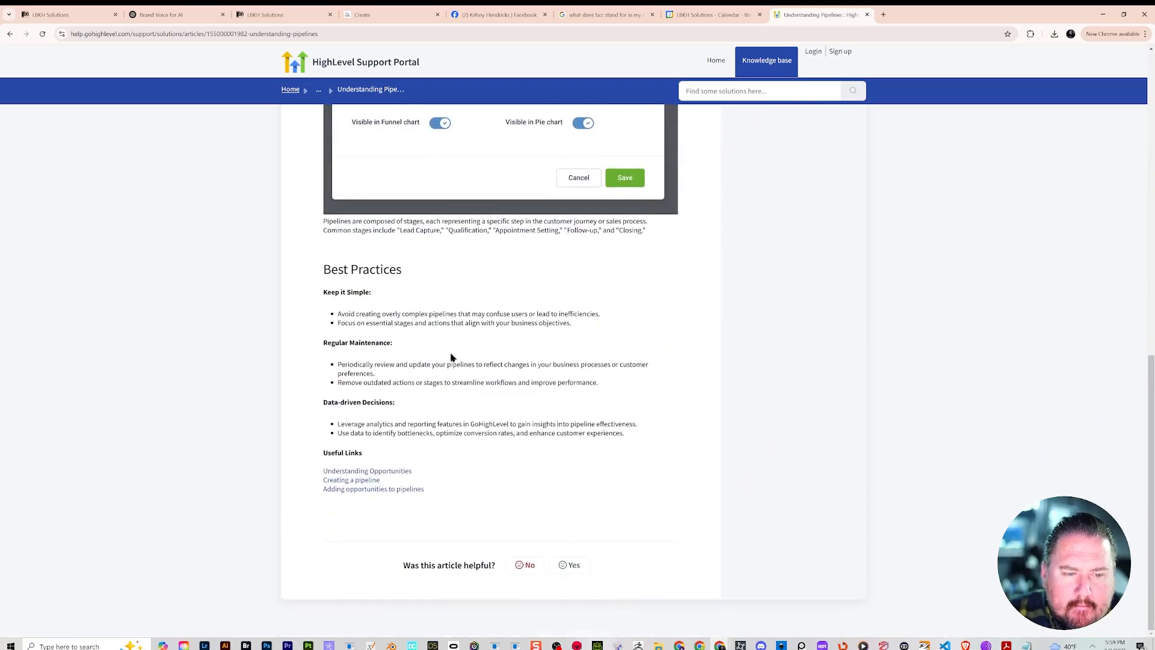
scroll(469, 501, up, 10)
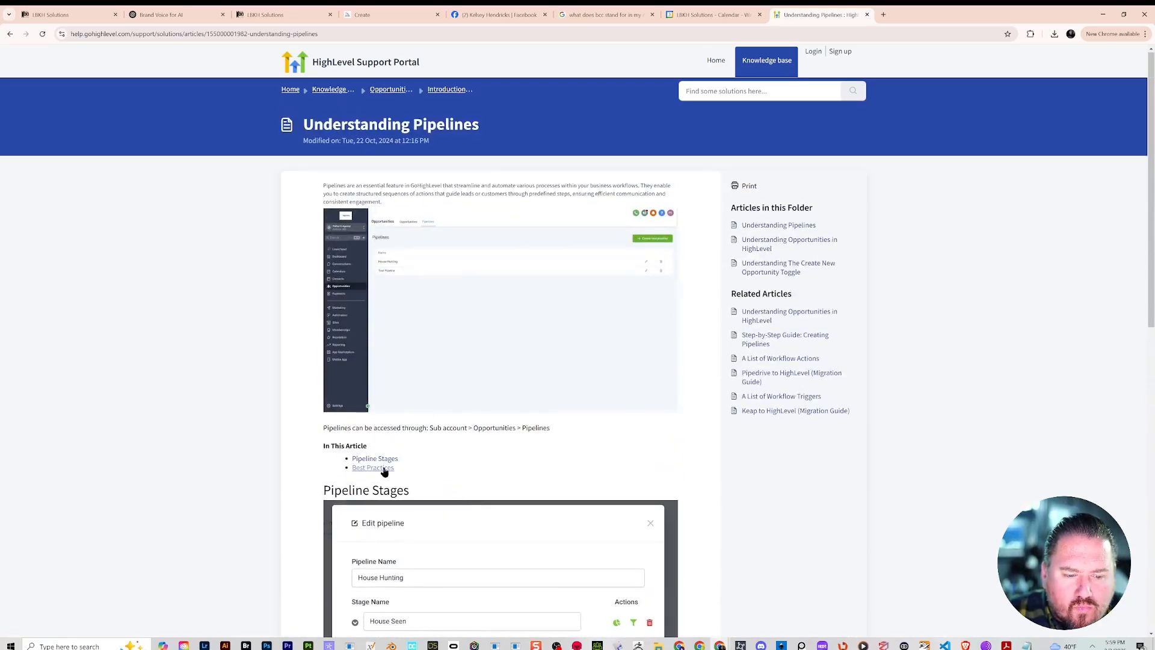
click(868, 15)
- Return from the Montana Tattoo Company Business Profile settings to the dashboard and switch to another account
click(66, 14)
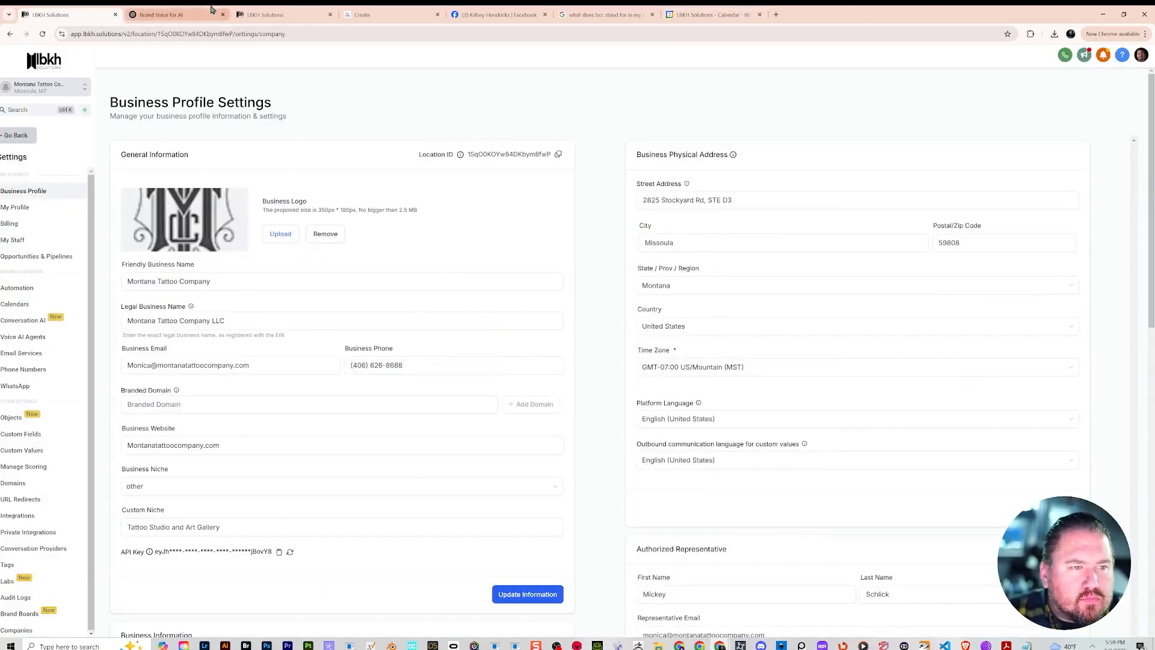
click(257, 16)
click(162, 19)
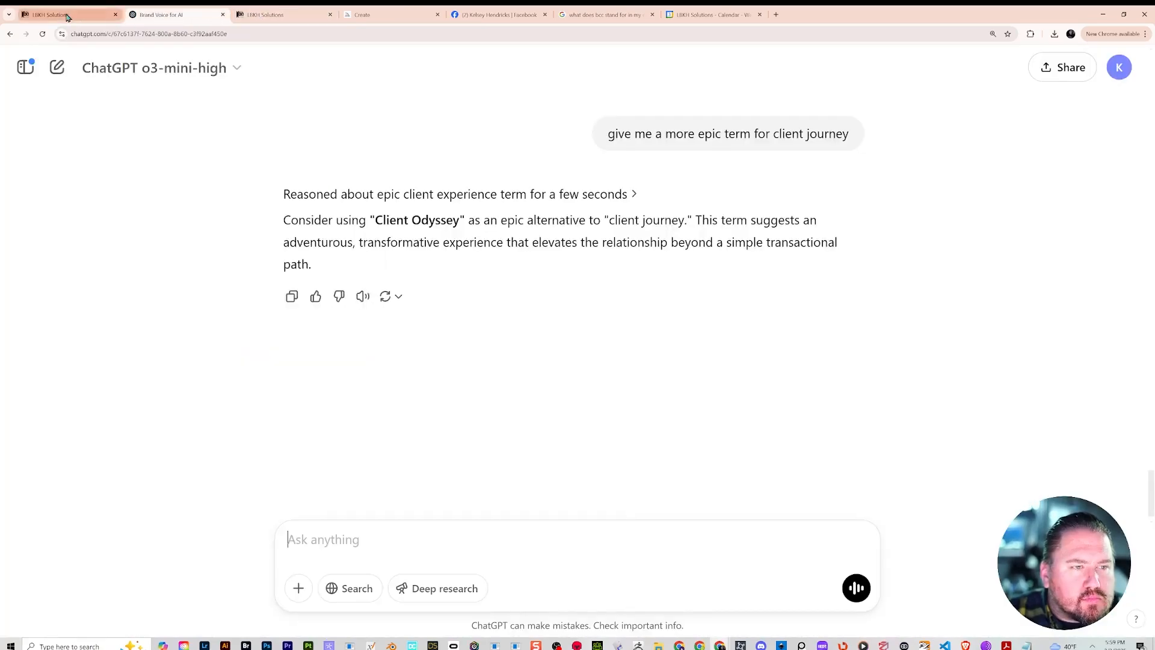
click(68, 16)
click(18, 134)
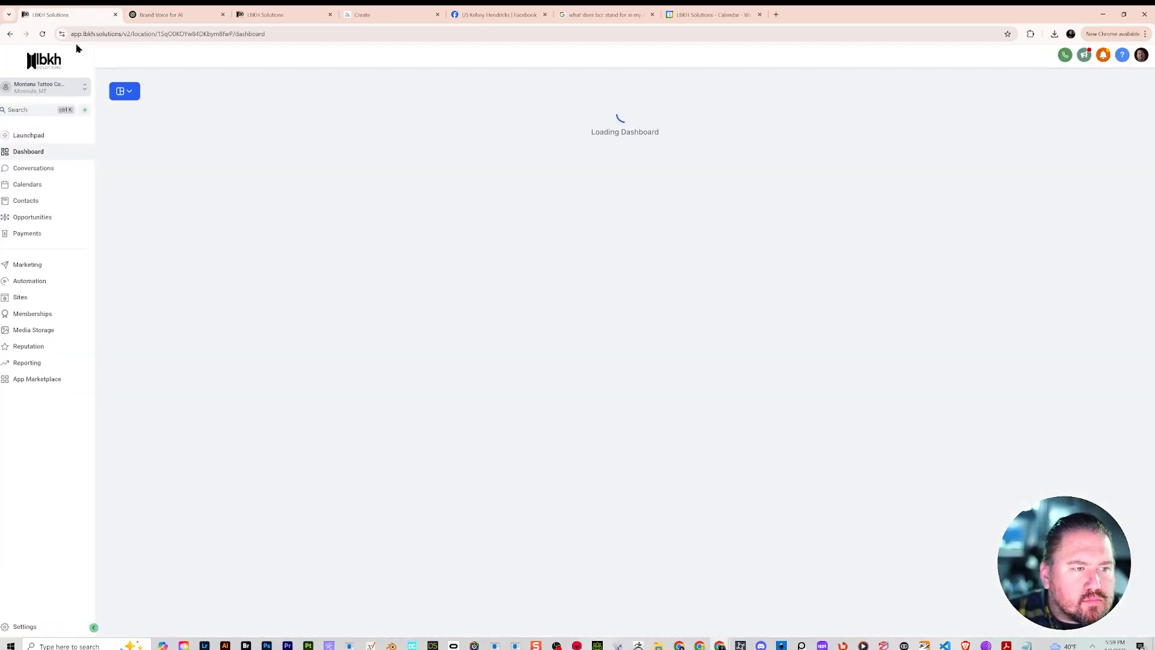
click(56, 90)
click(266, 317)
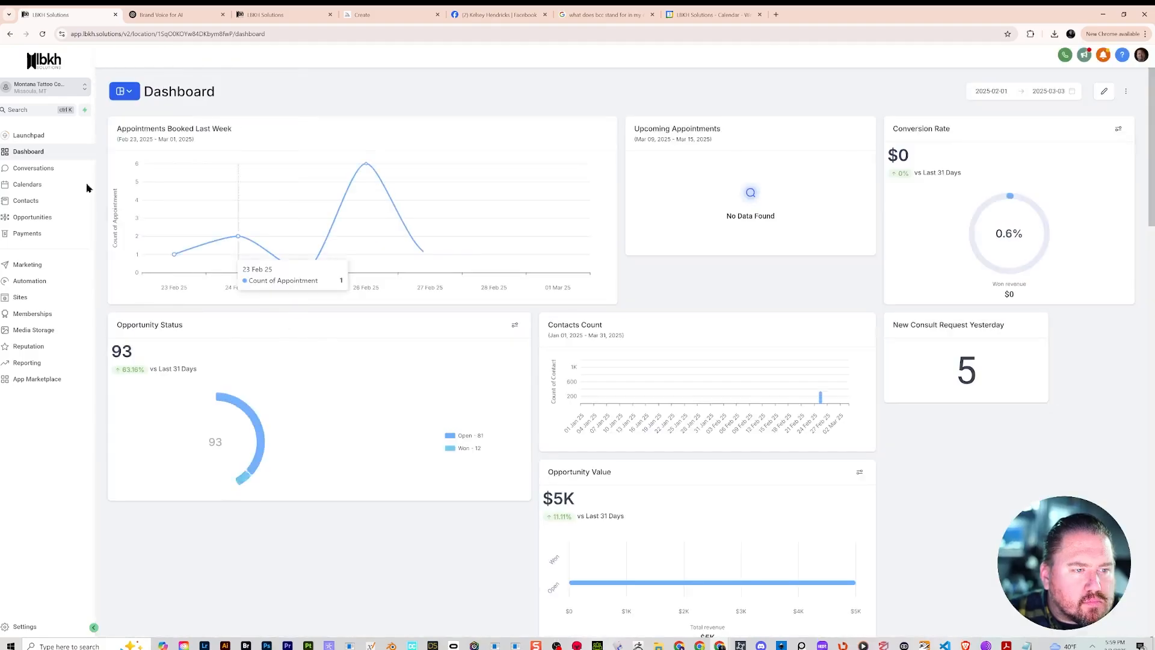